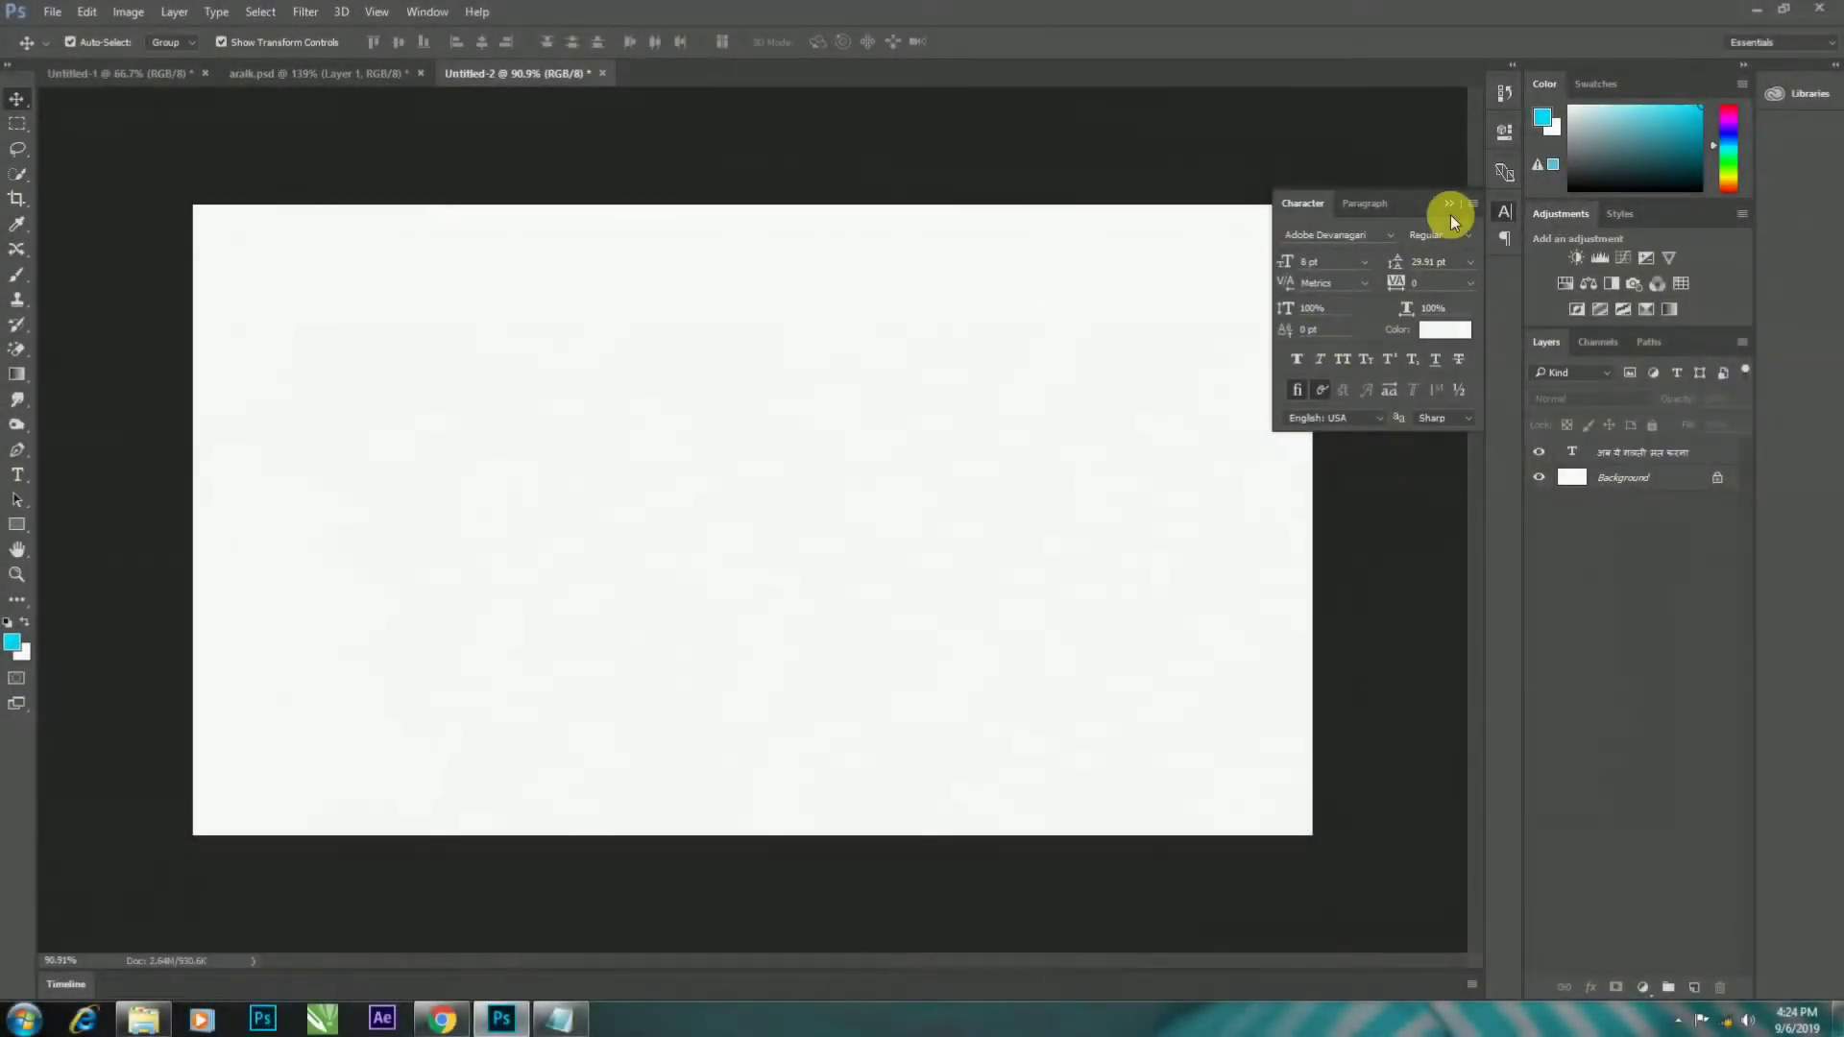
- Collapse the floating Character panel so the blank white canvas is fully visible
left_click(1450, 212)
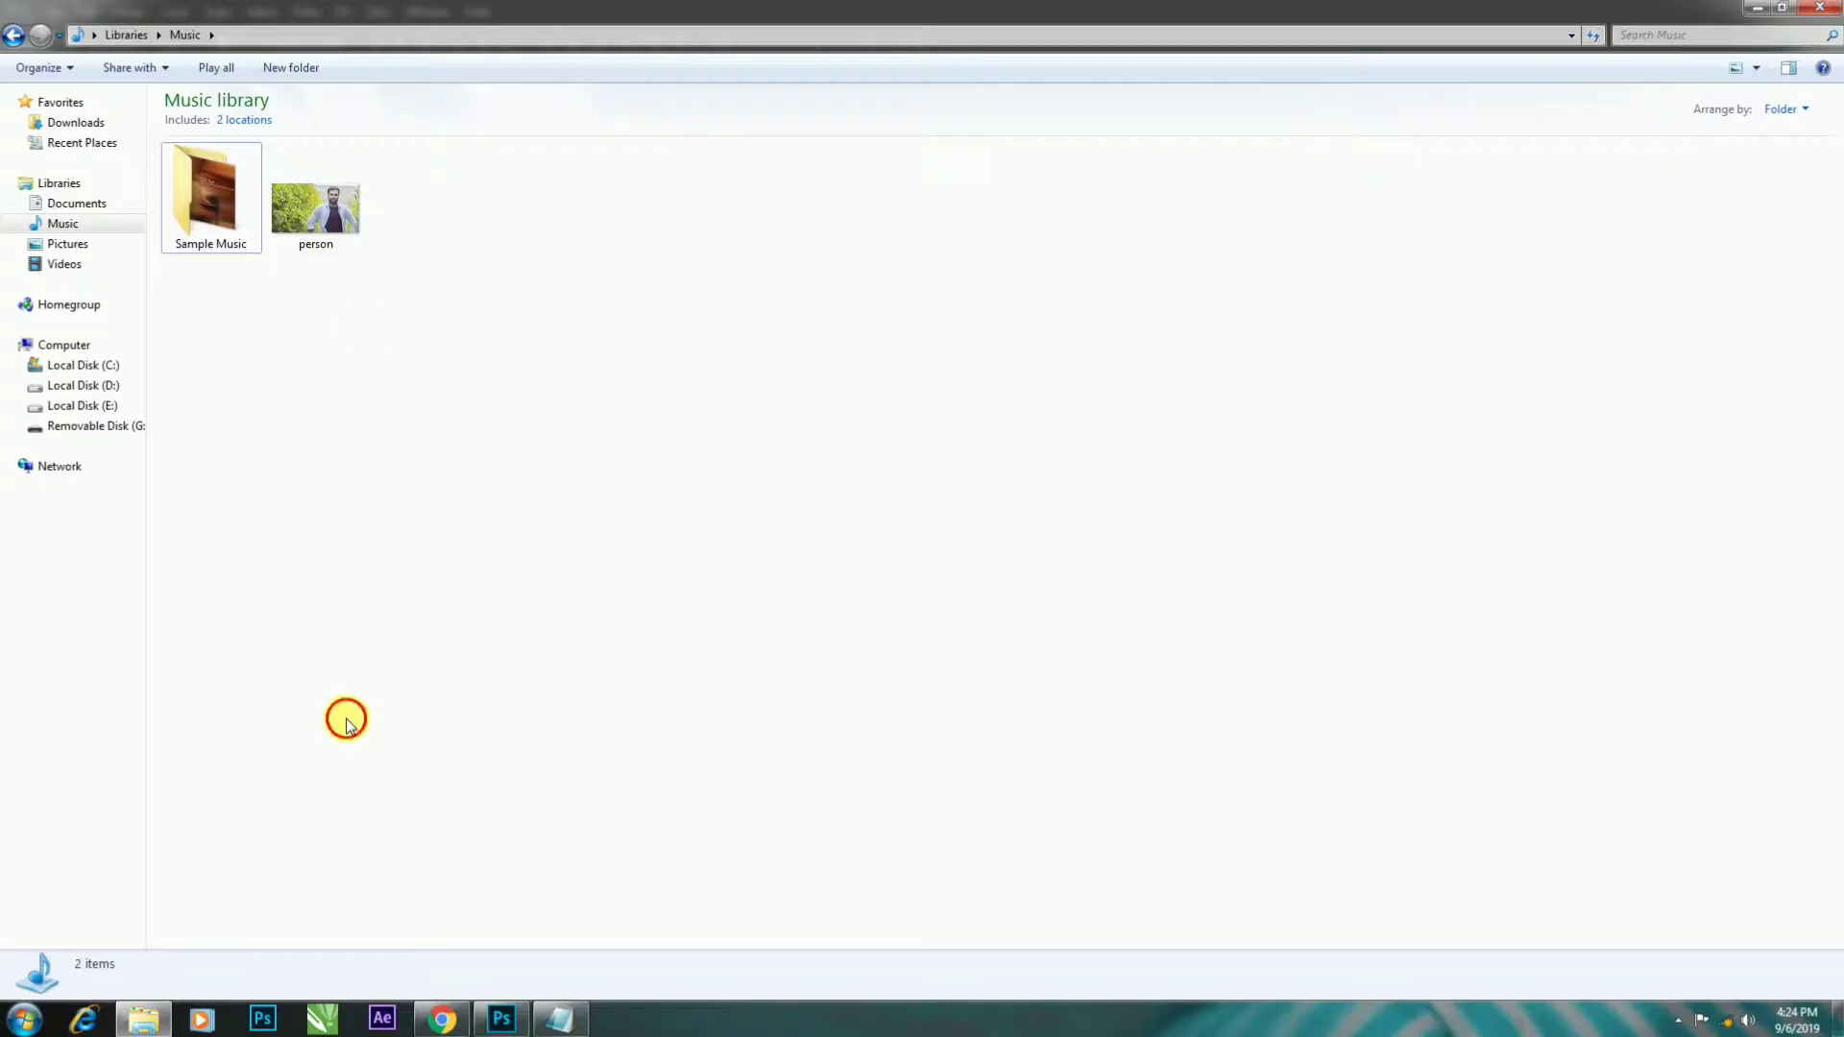
- Drag the man's photo in from Explorer to fill the canvas, then bring up Notepad
left_click_drag(324, 231, 500, 980)
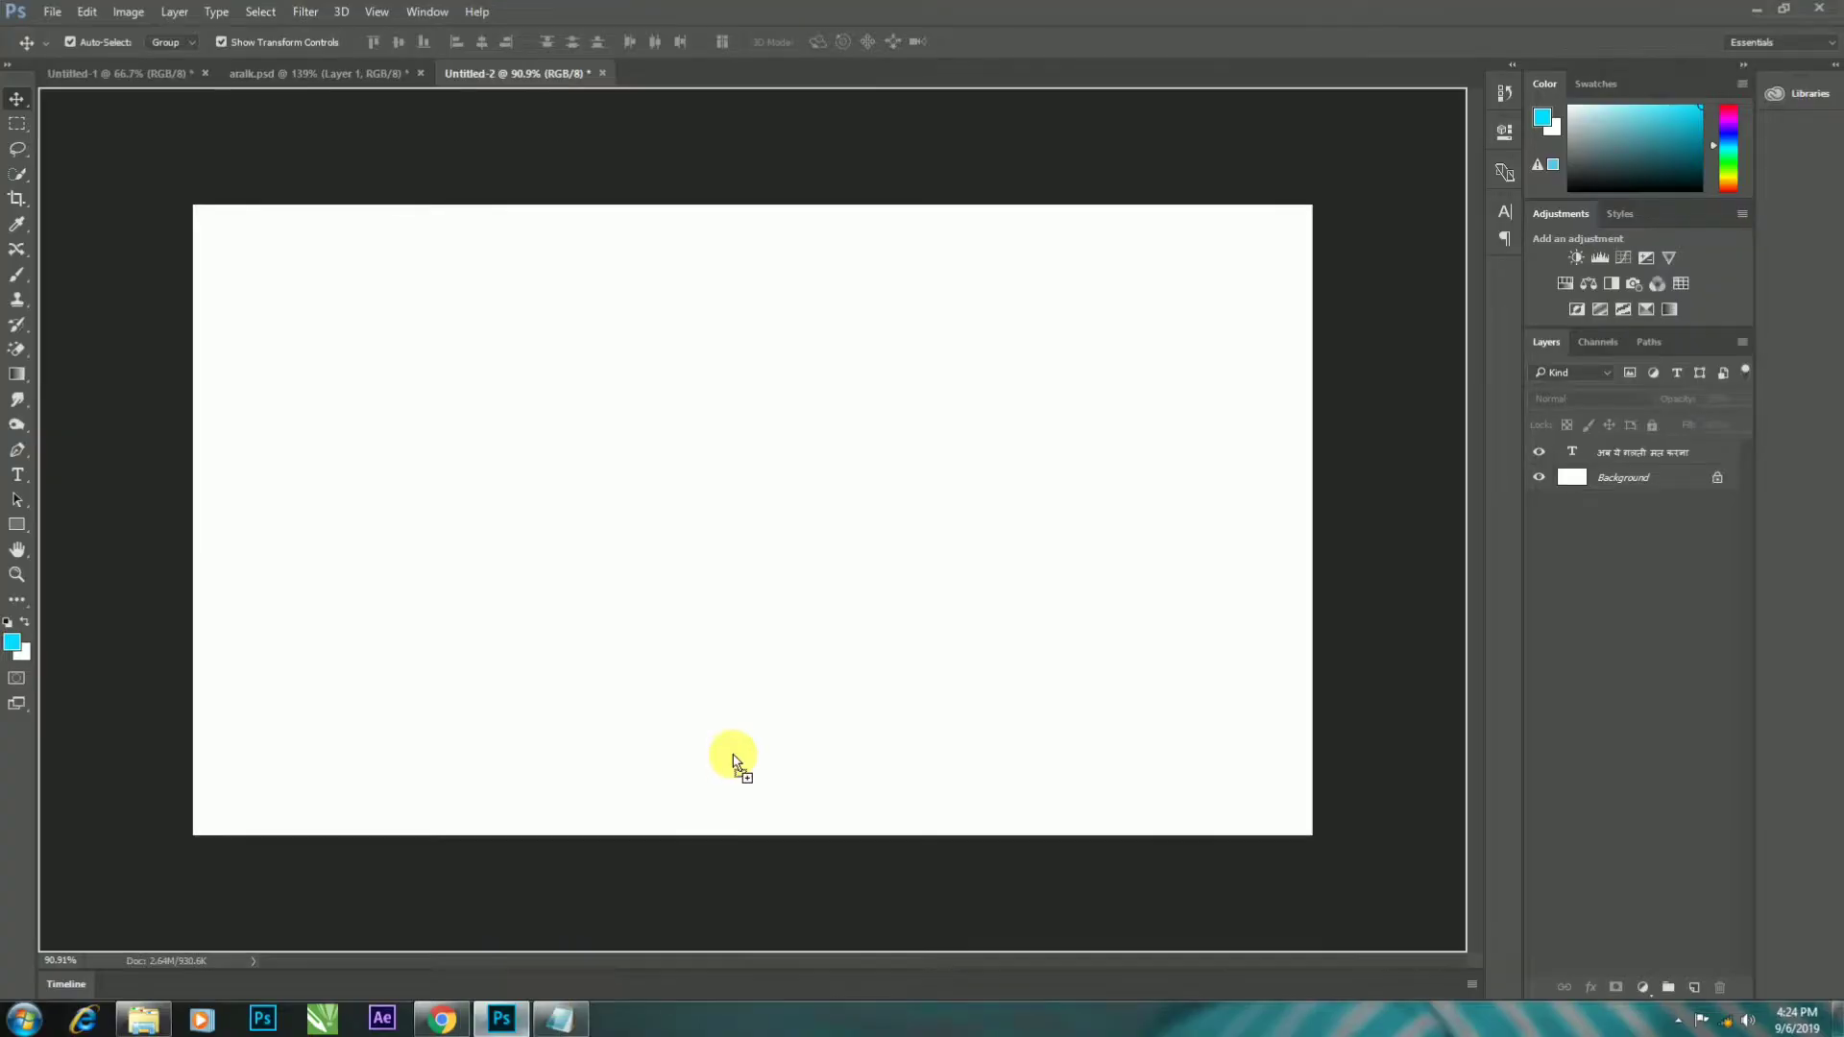
left_click_drag(500, 979, 735, 759)
left_click(645, 42)
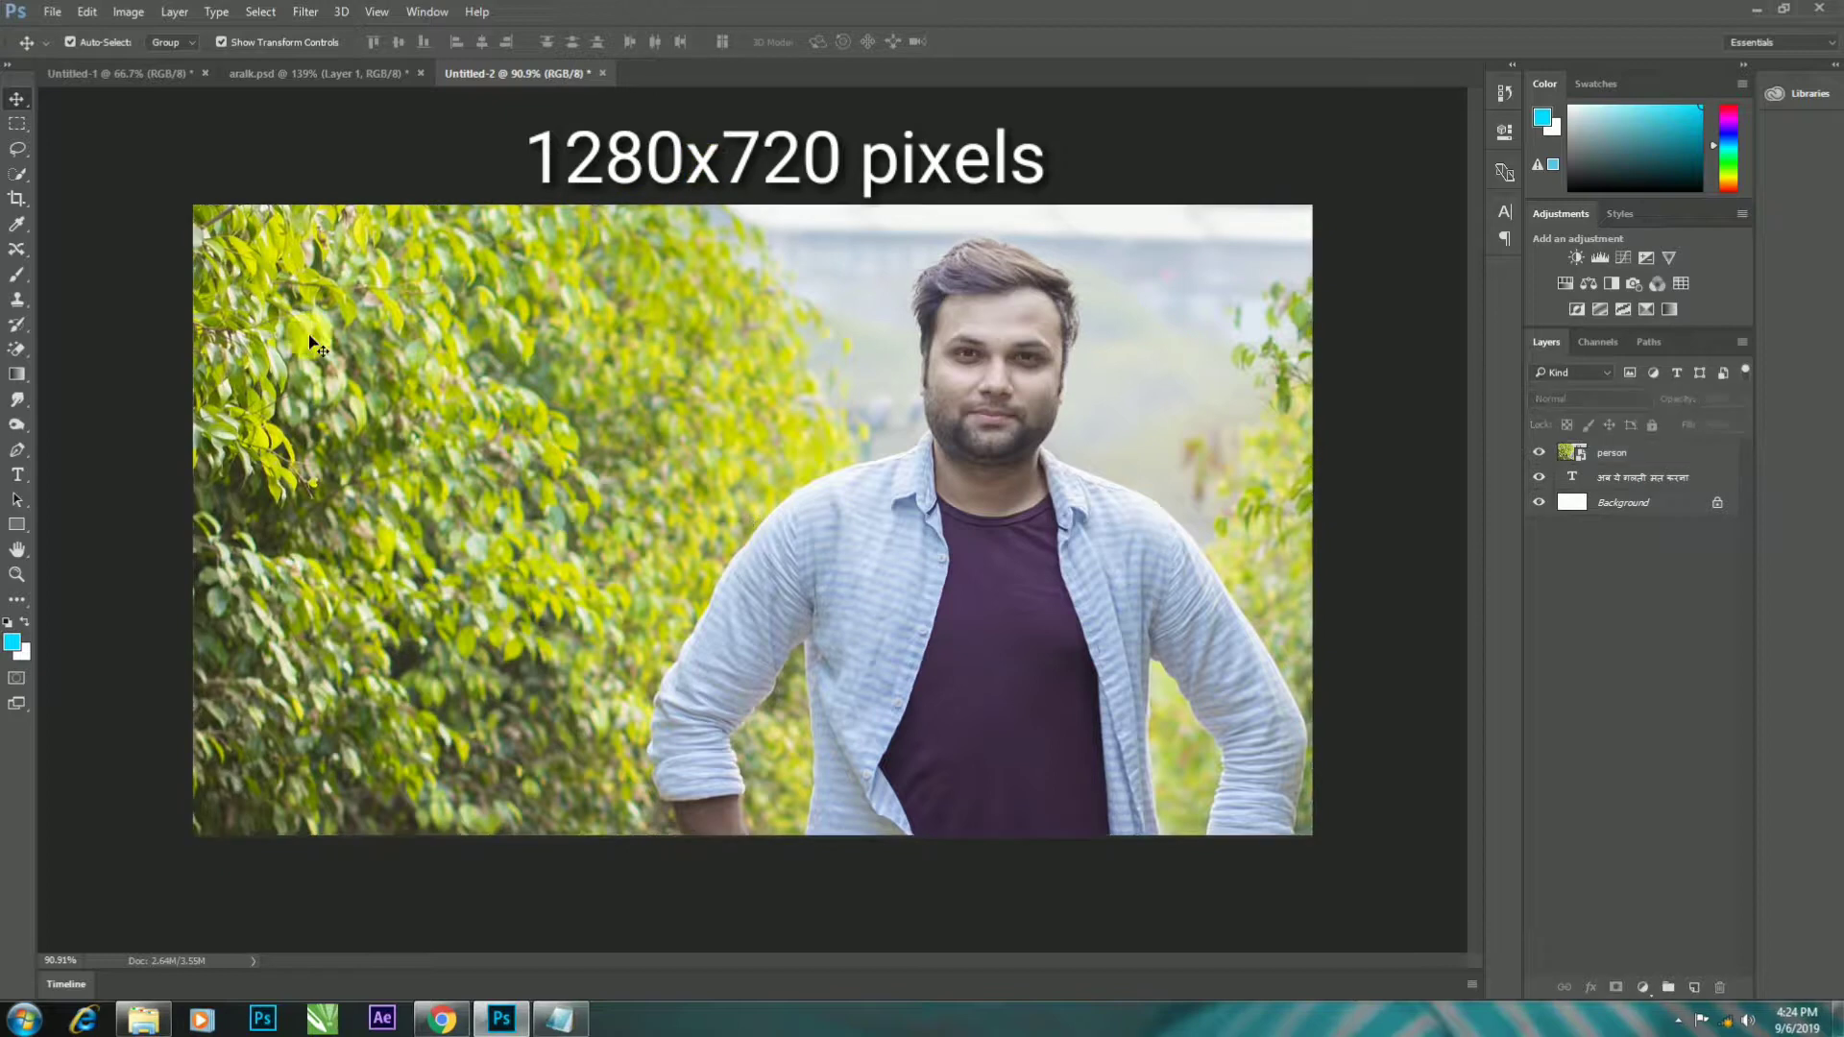
left_click(559, 1018)
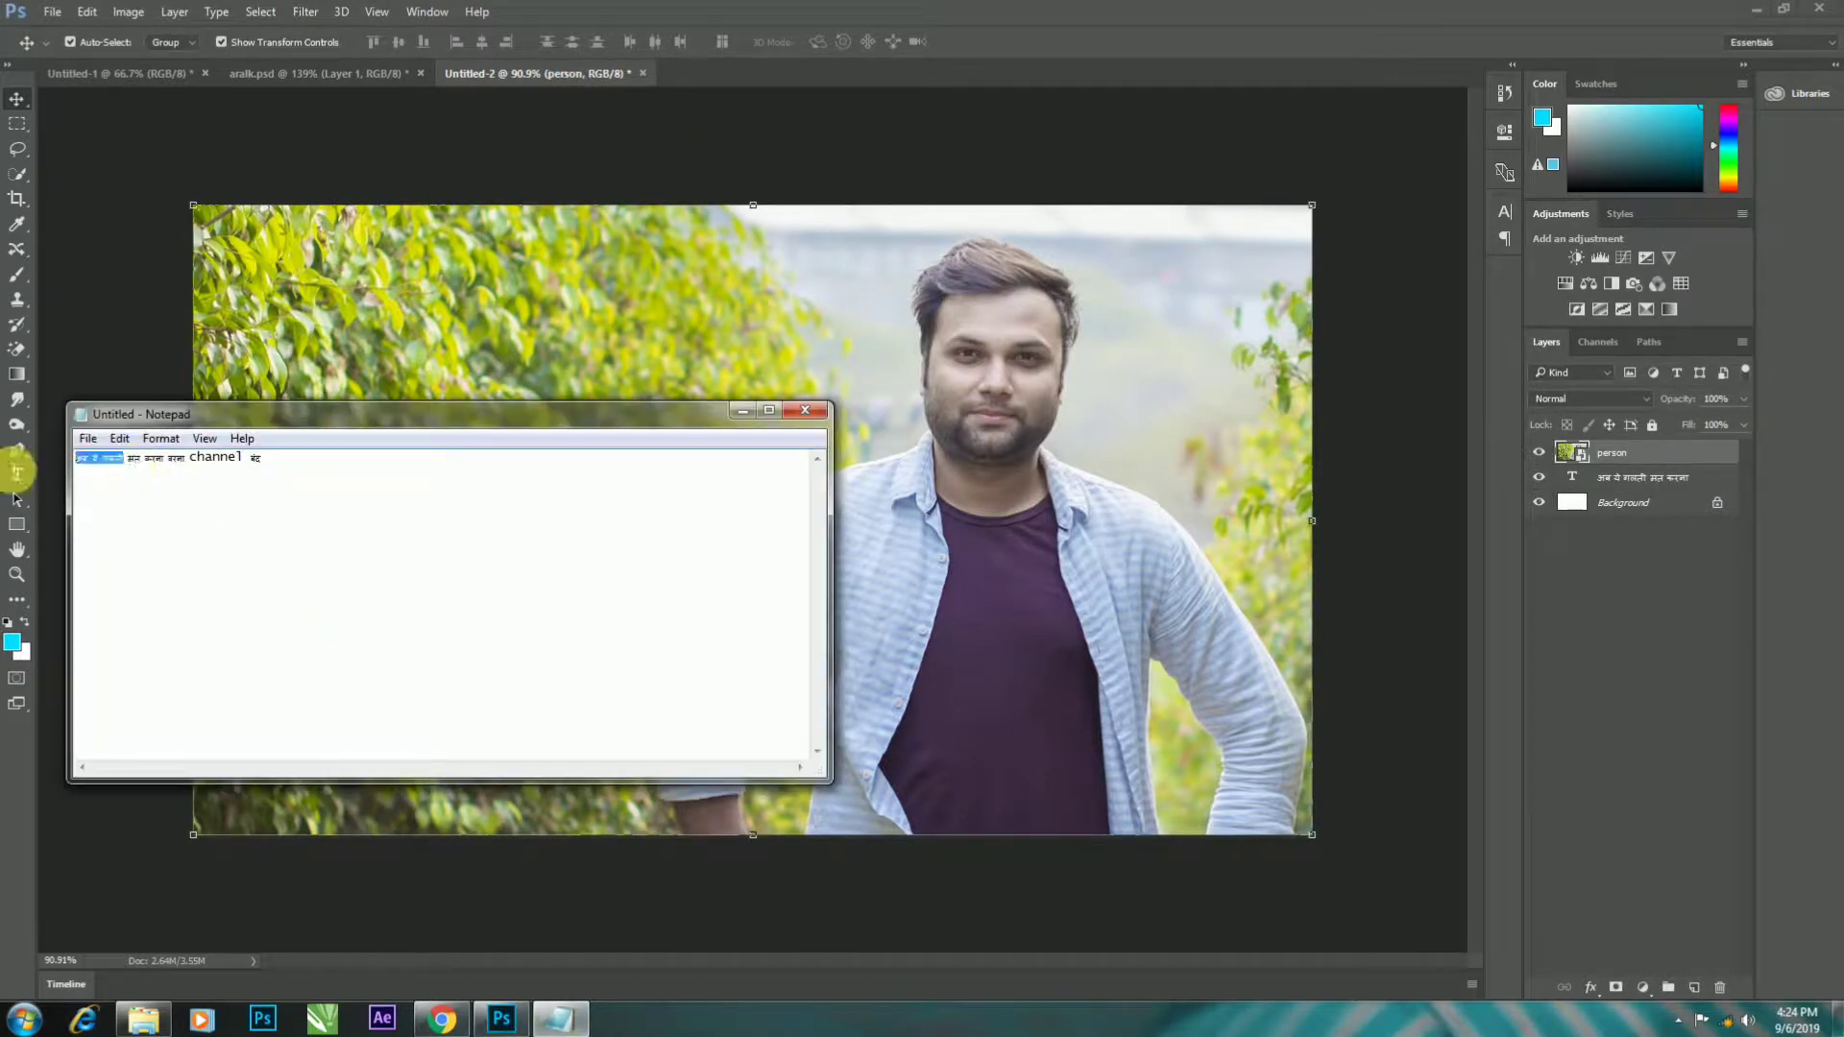
- Add the Hindi caption 'अब ये गलती' in bold at size 24
left_click(743, 410)
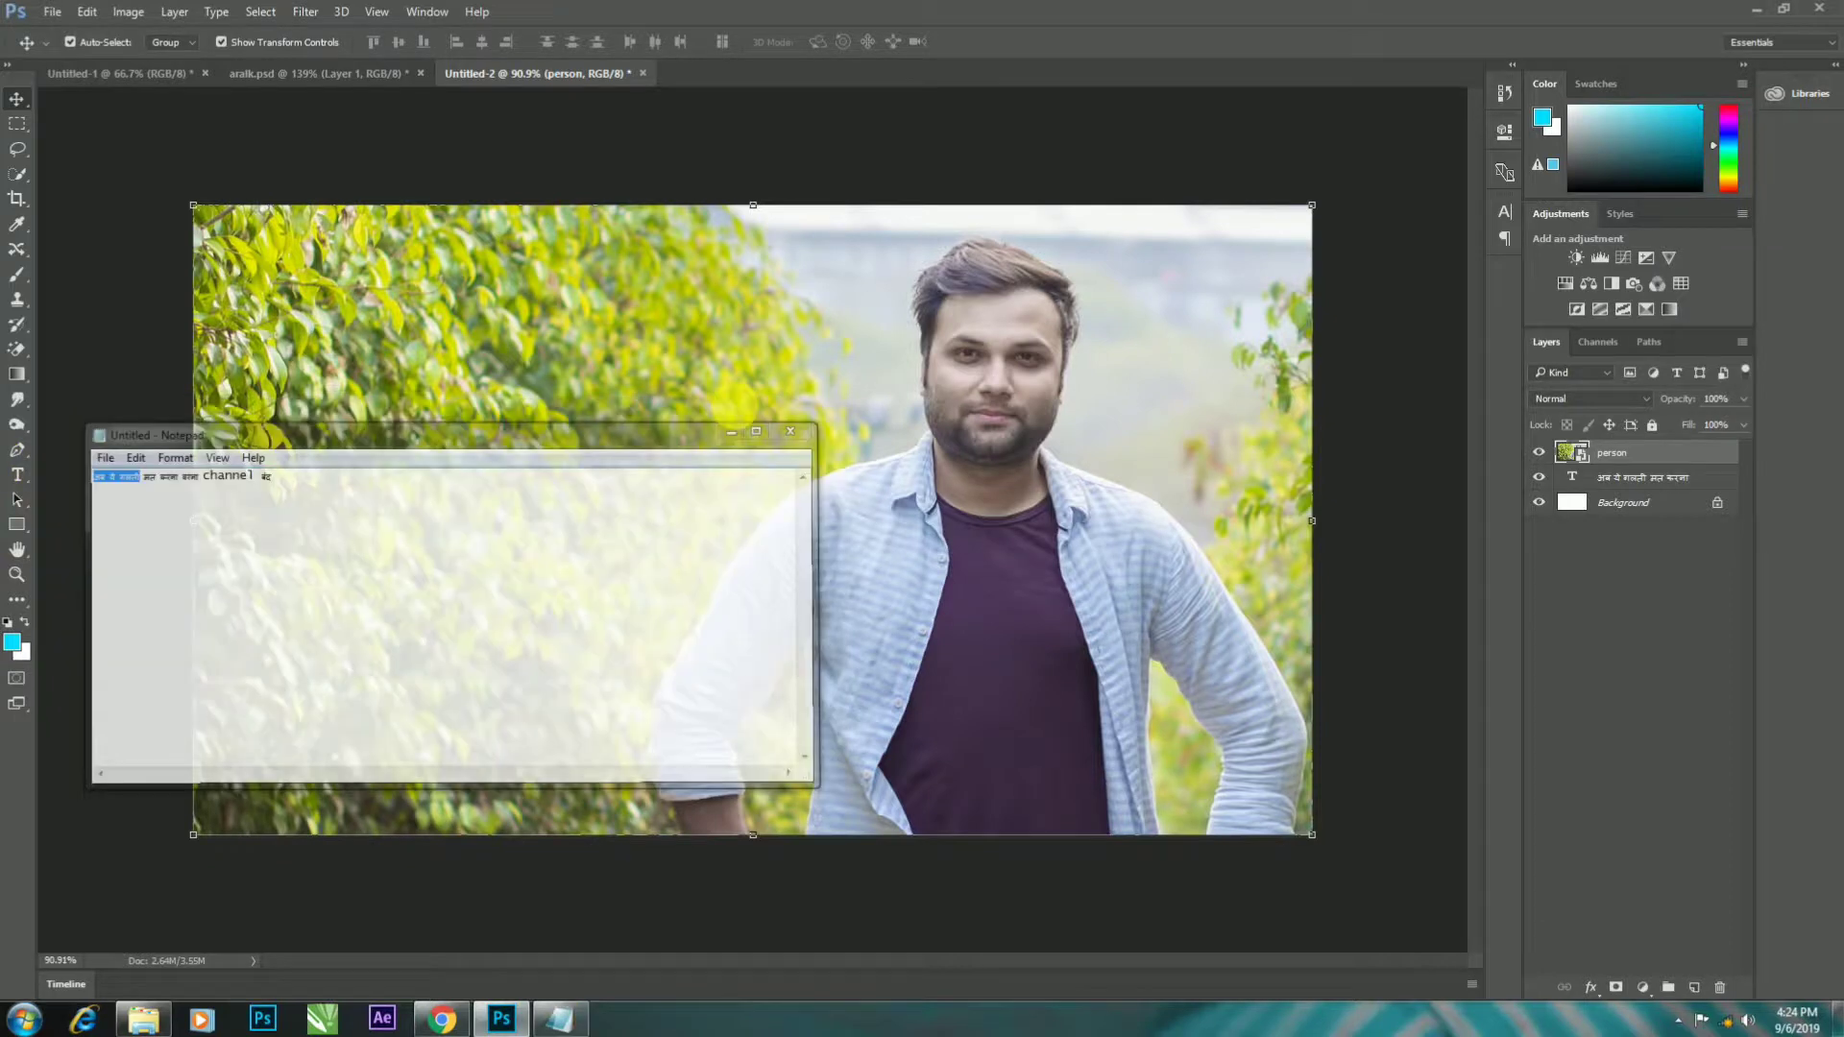
left_click(18, 476)
left_click(205, 485)
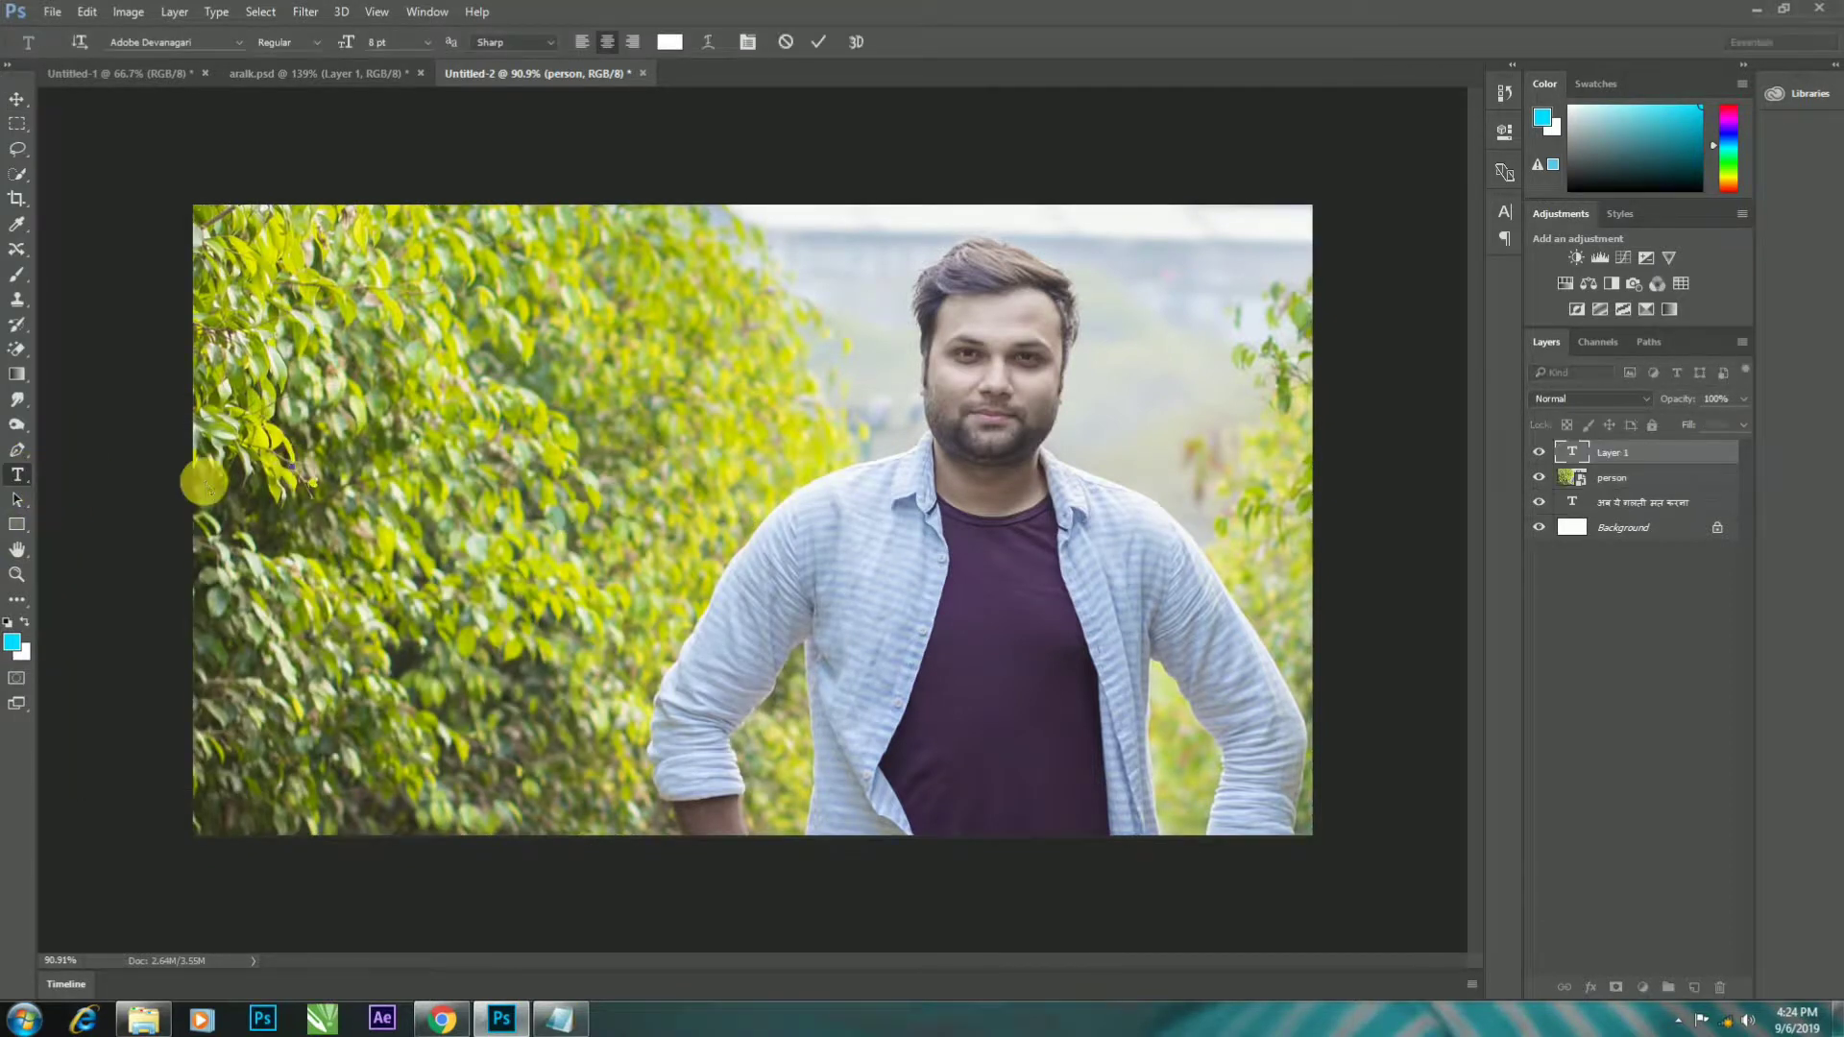
left_click(818, 42)
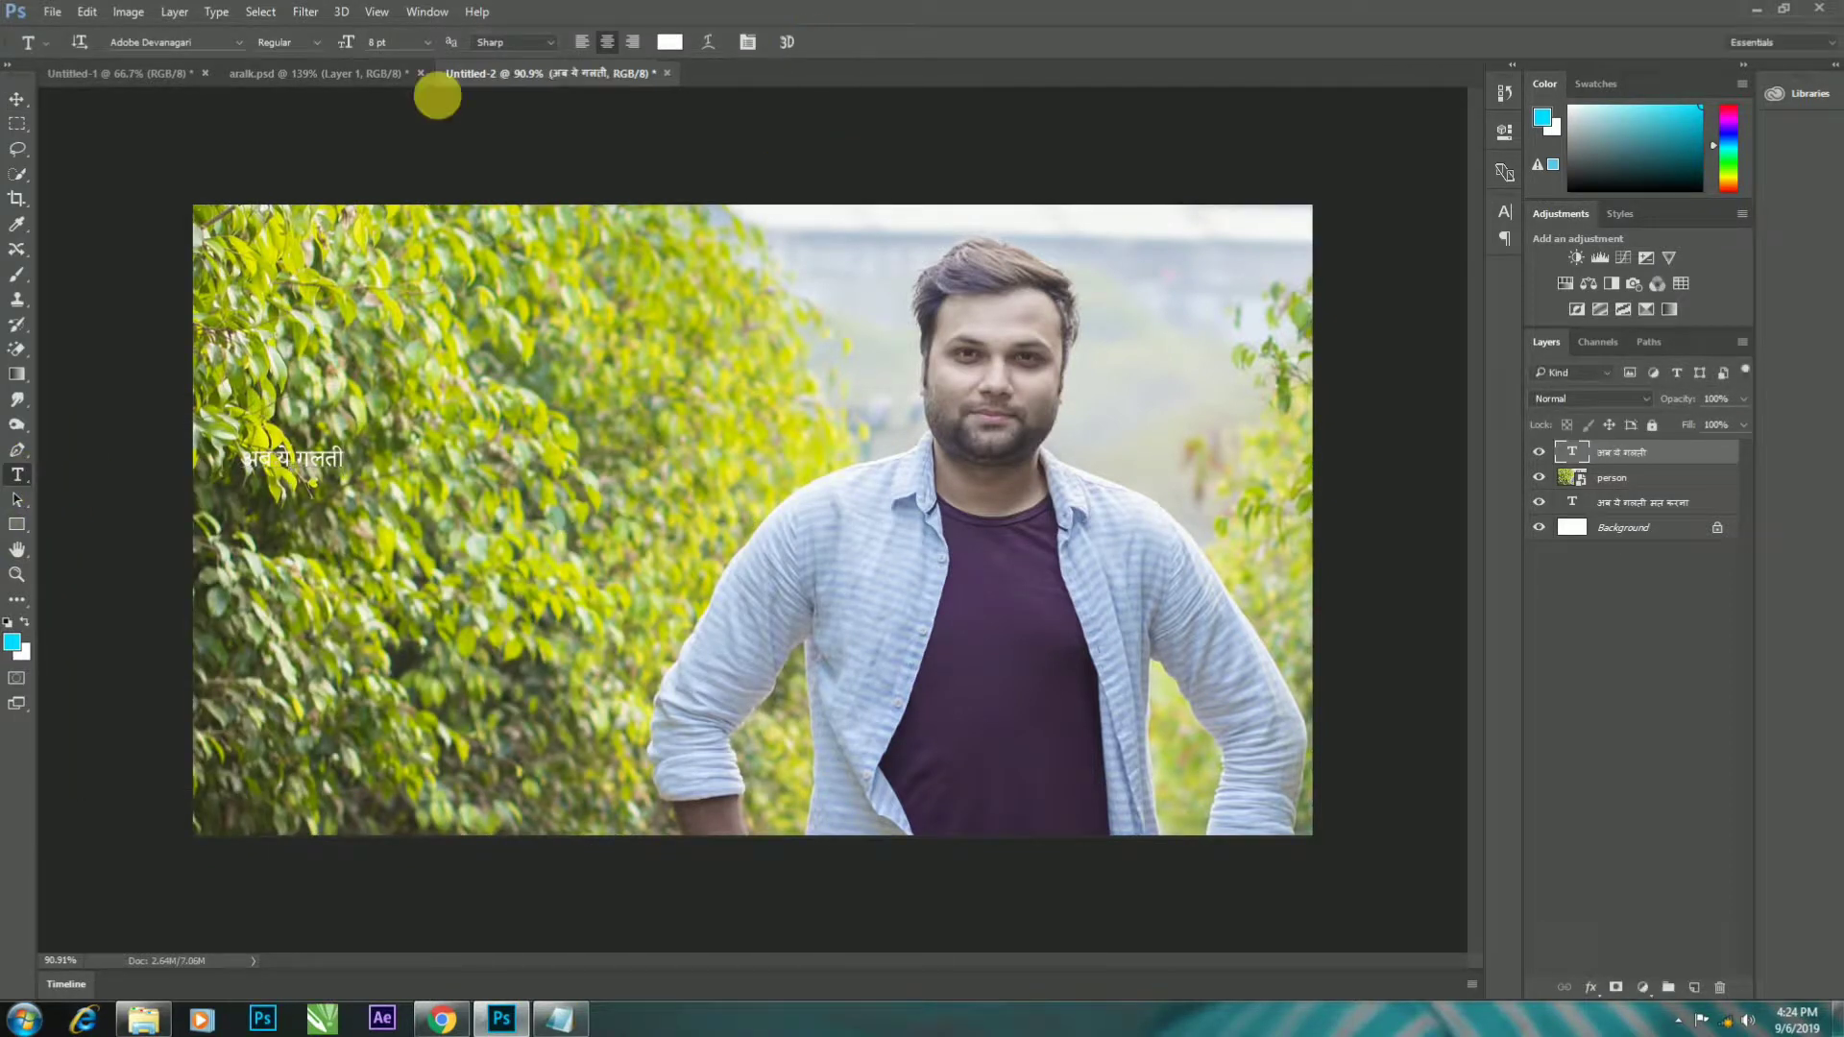
left_click(313, 46)
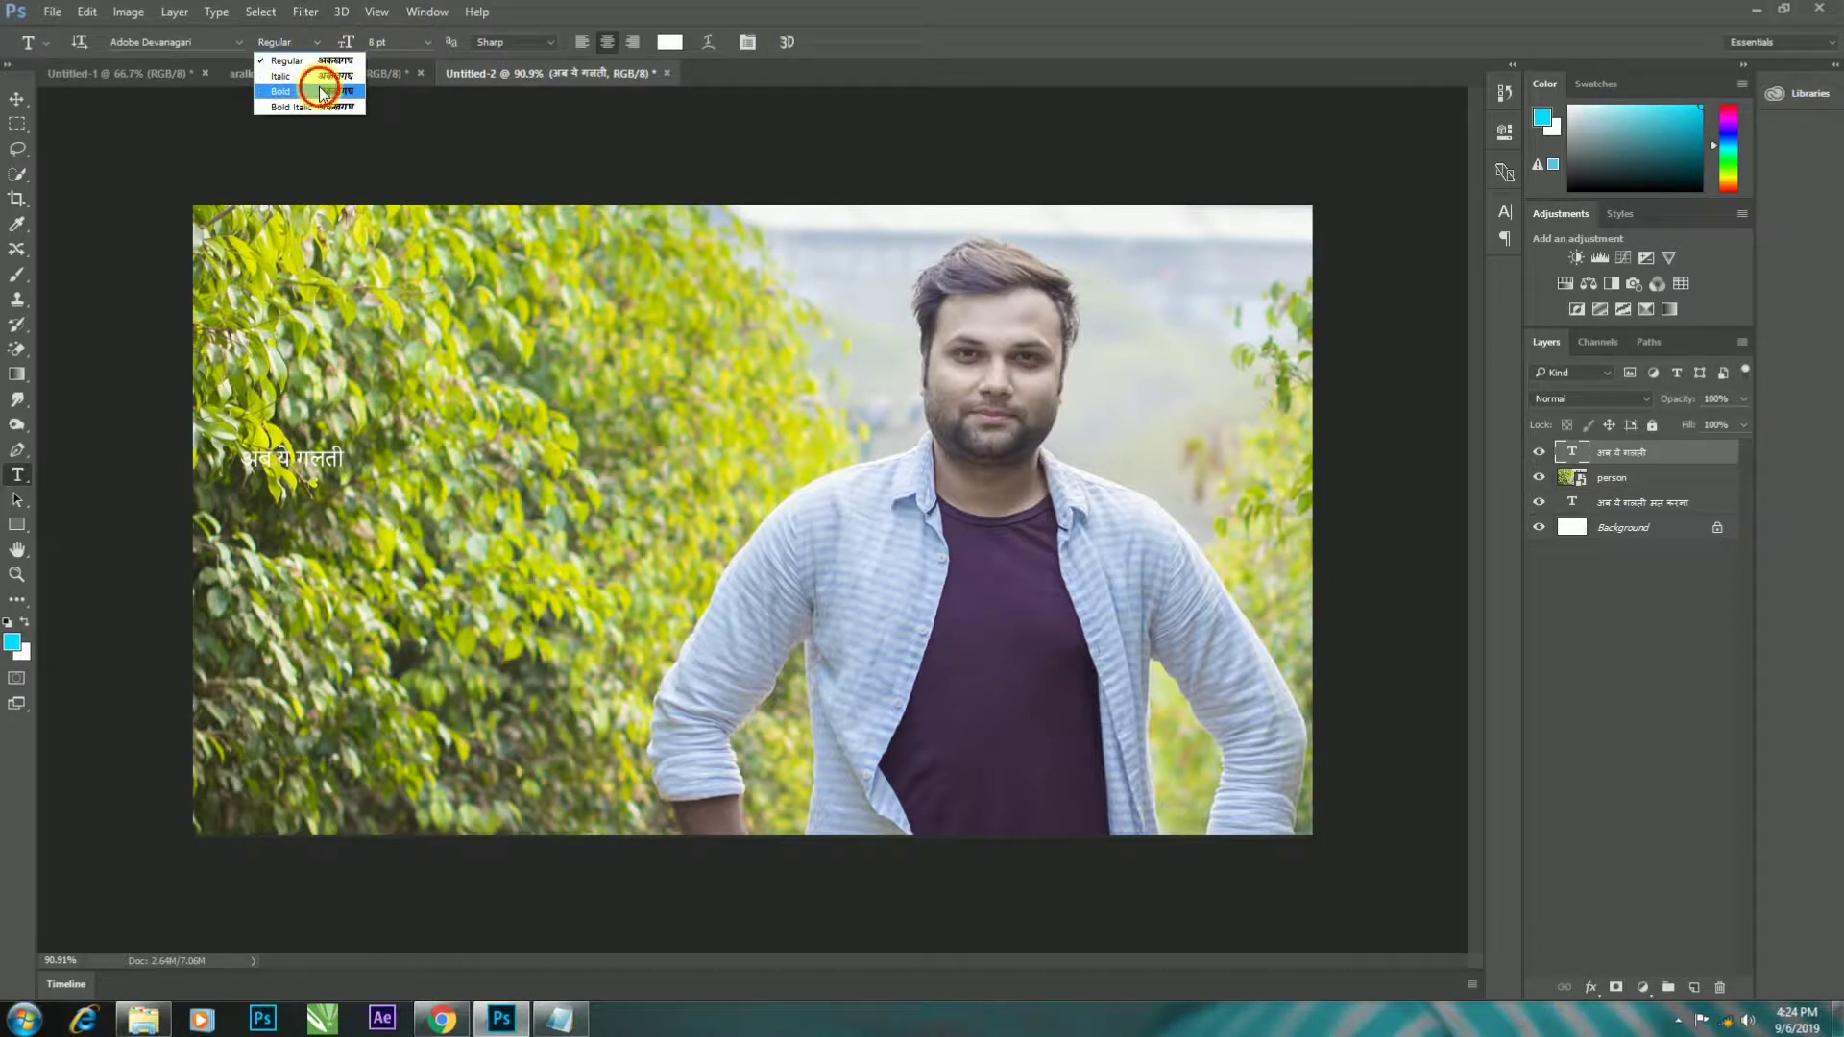
left_click(297, 88)
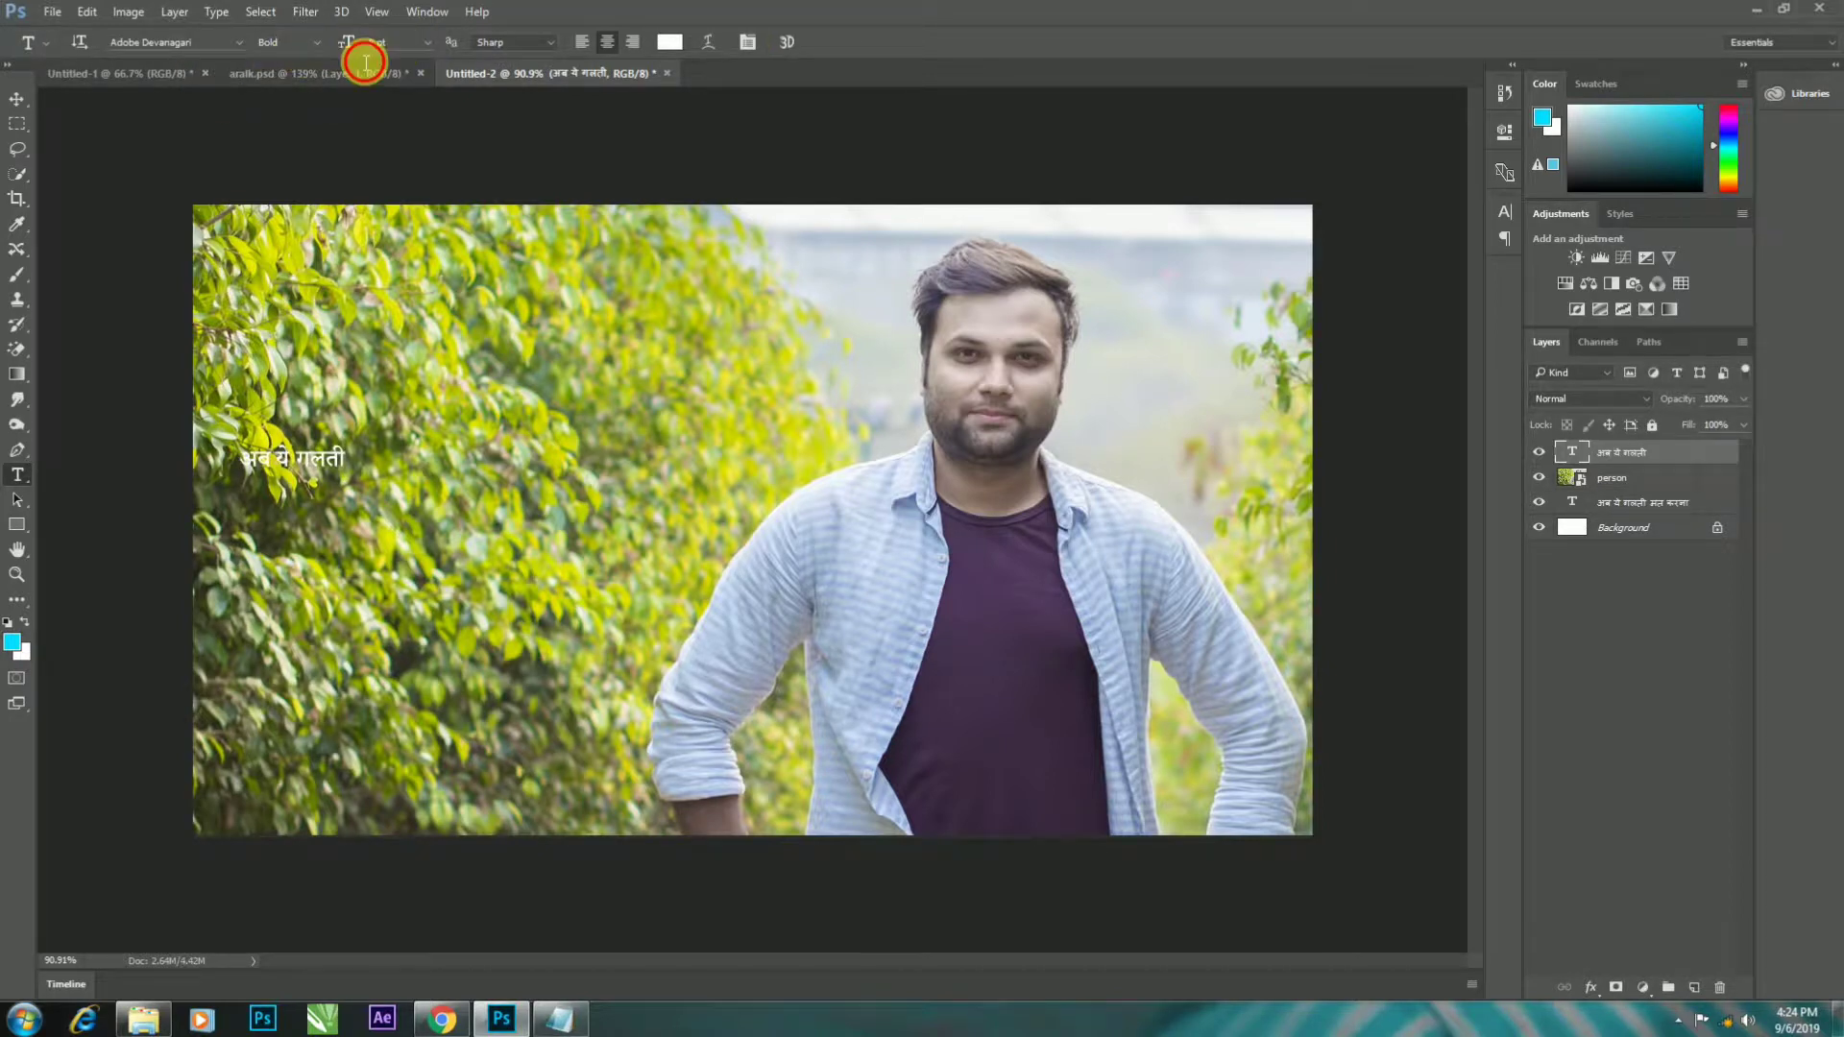
type("24")
key("Return")
- Move the caption down over the leaves and draw a rectangle above it
left_click(17, 98)
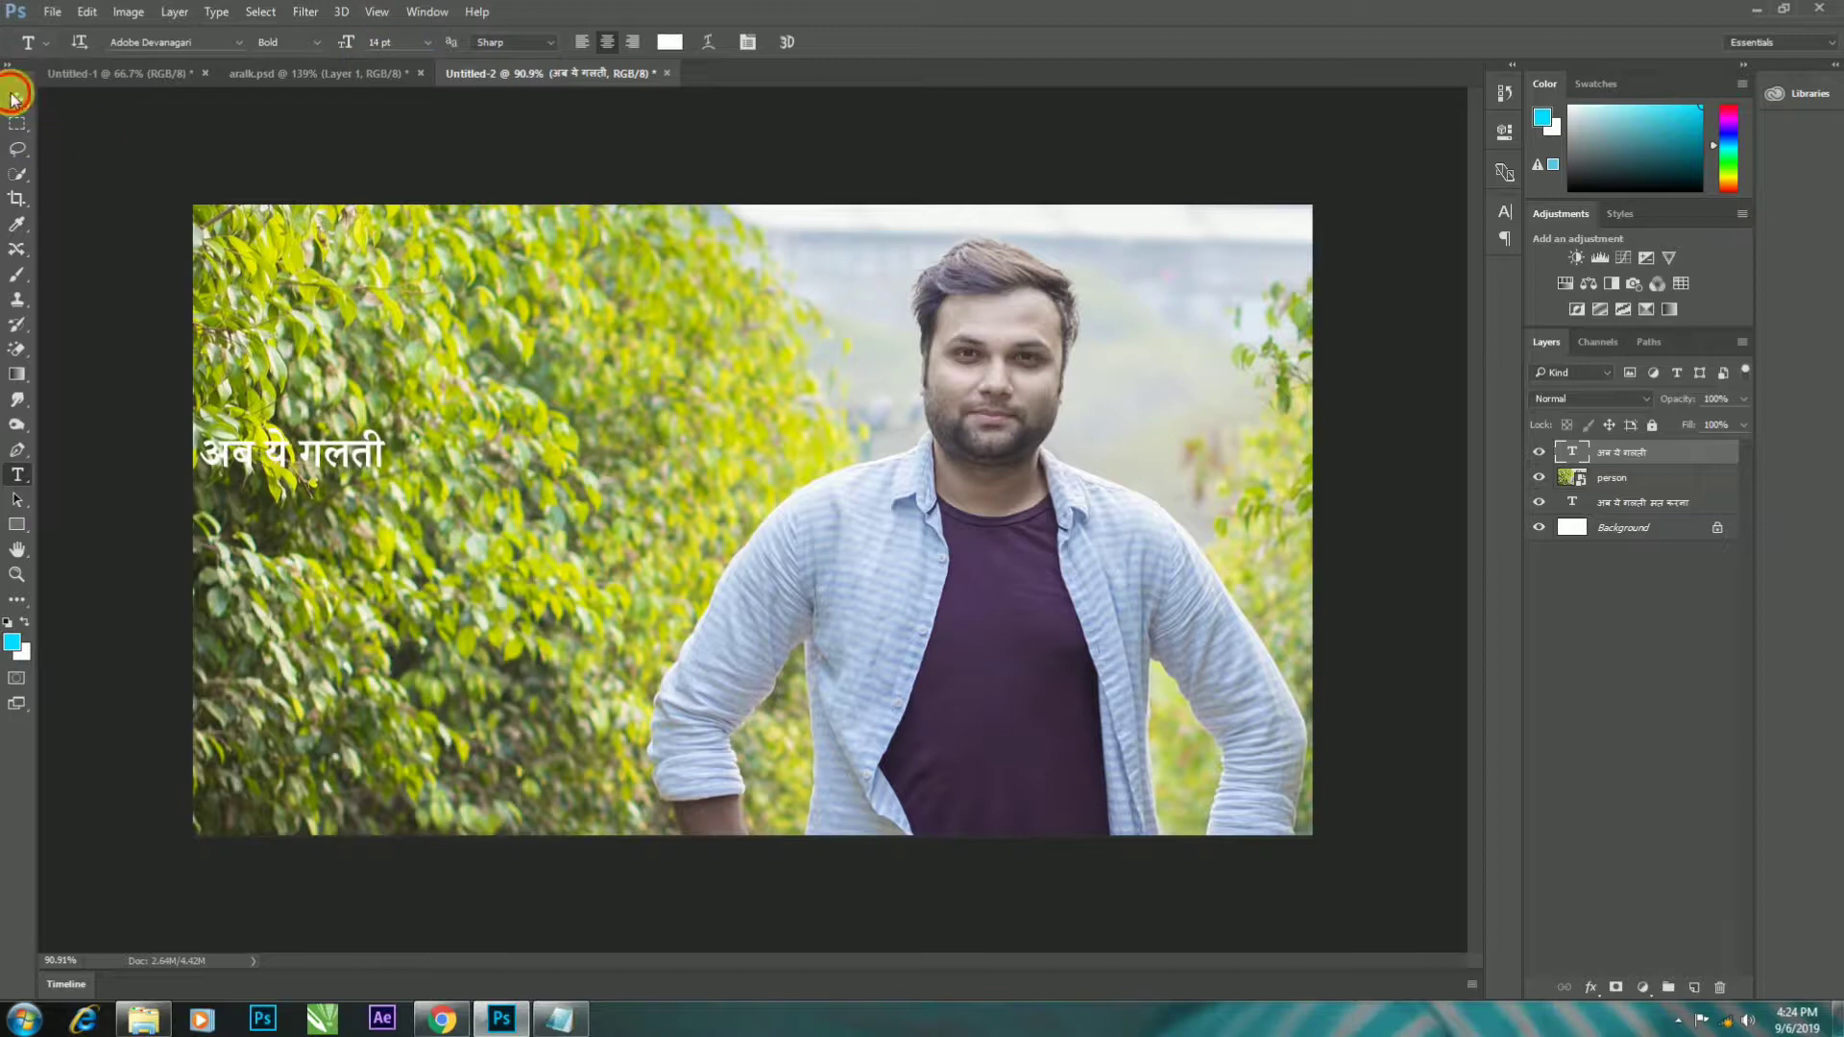
left_click_drag(394, 482, 540, 587)
left_click(18, 525)
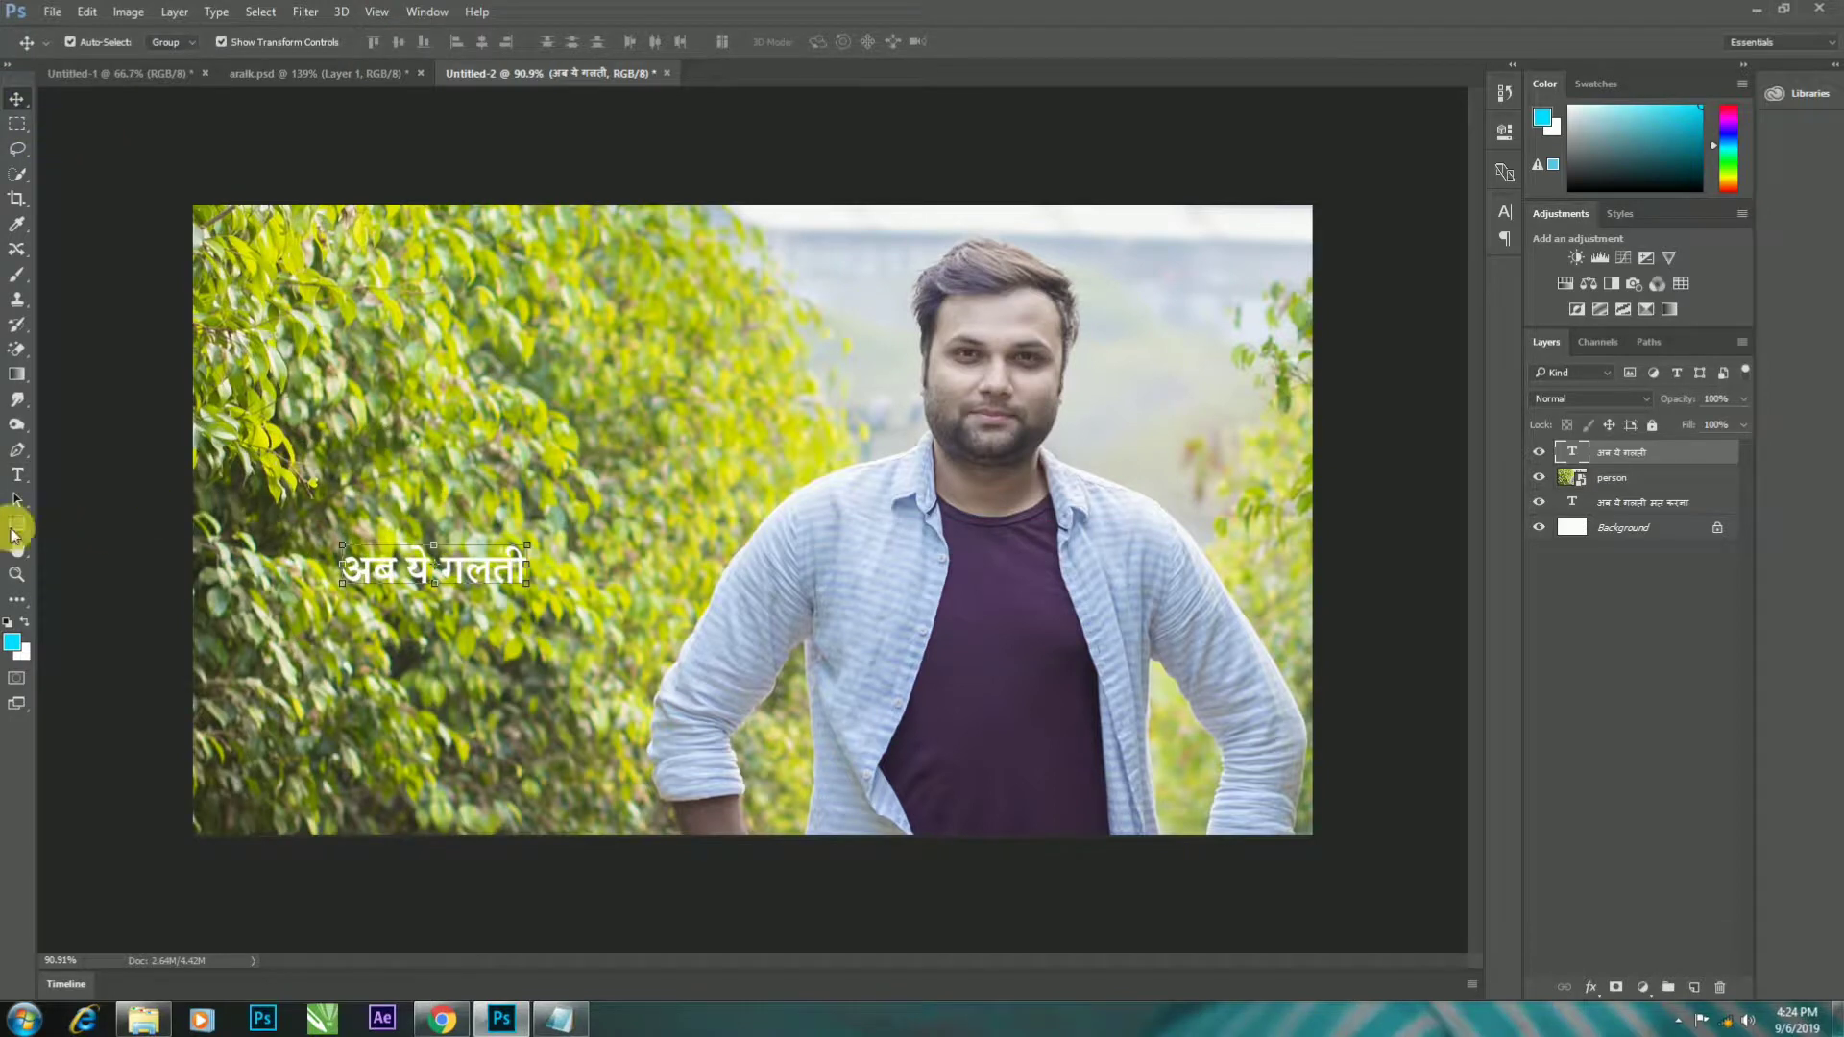
mouse_move(459, 455)
left_mouse_down()
mouse_move(518, 490)
mouse_move(620, 496)
left_mouse_up()
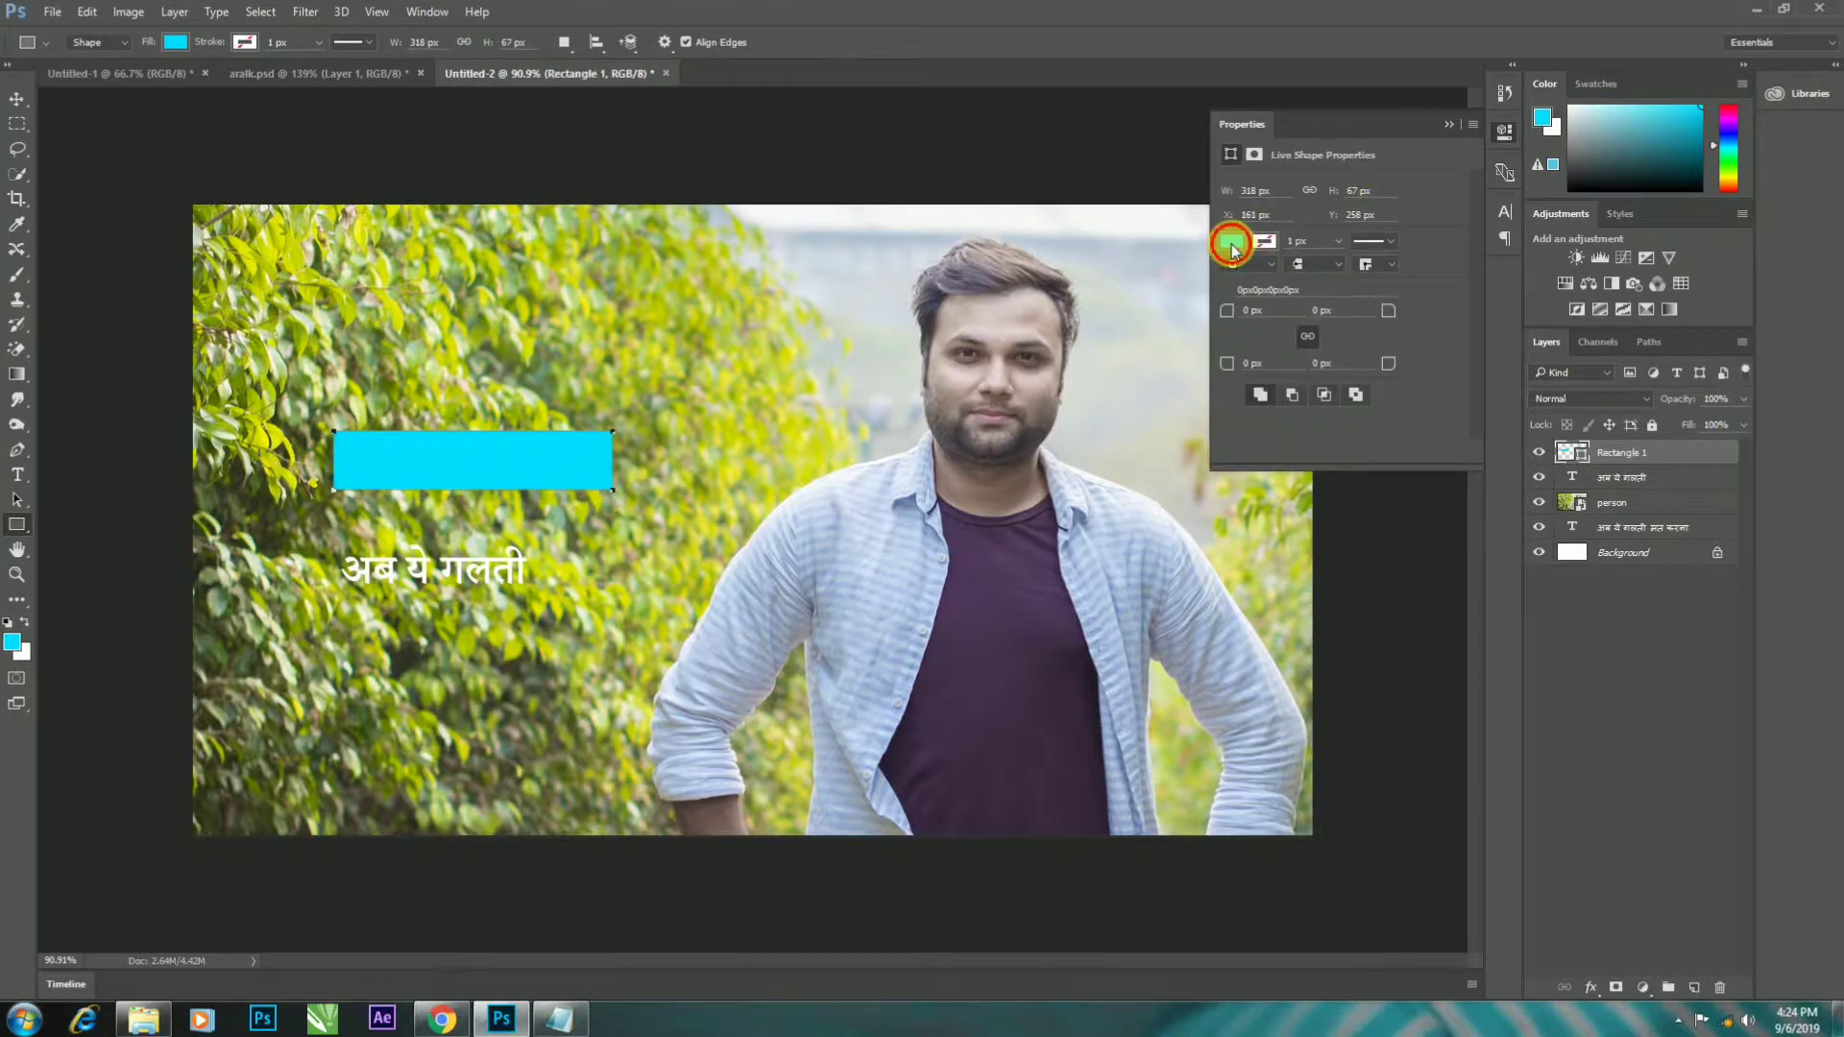
- Fill the rectangle red and stack it just behind the Hindi caption
left_click(1231, 241)
left_click(1235, 364)
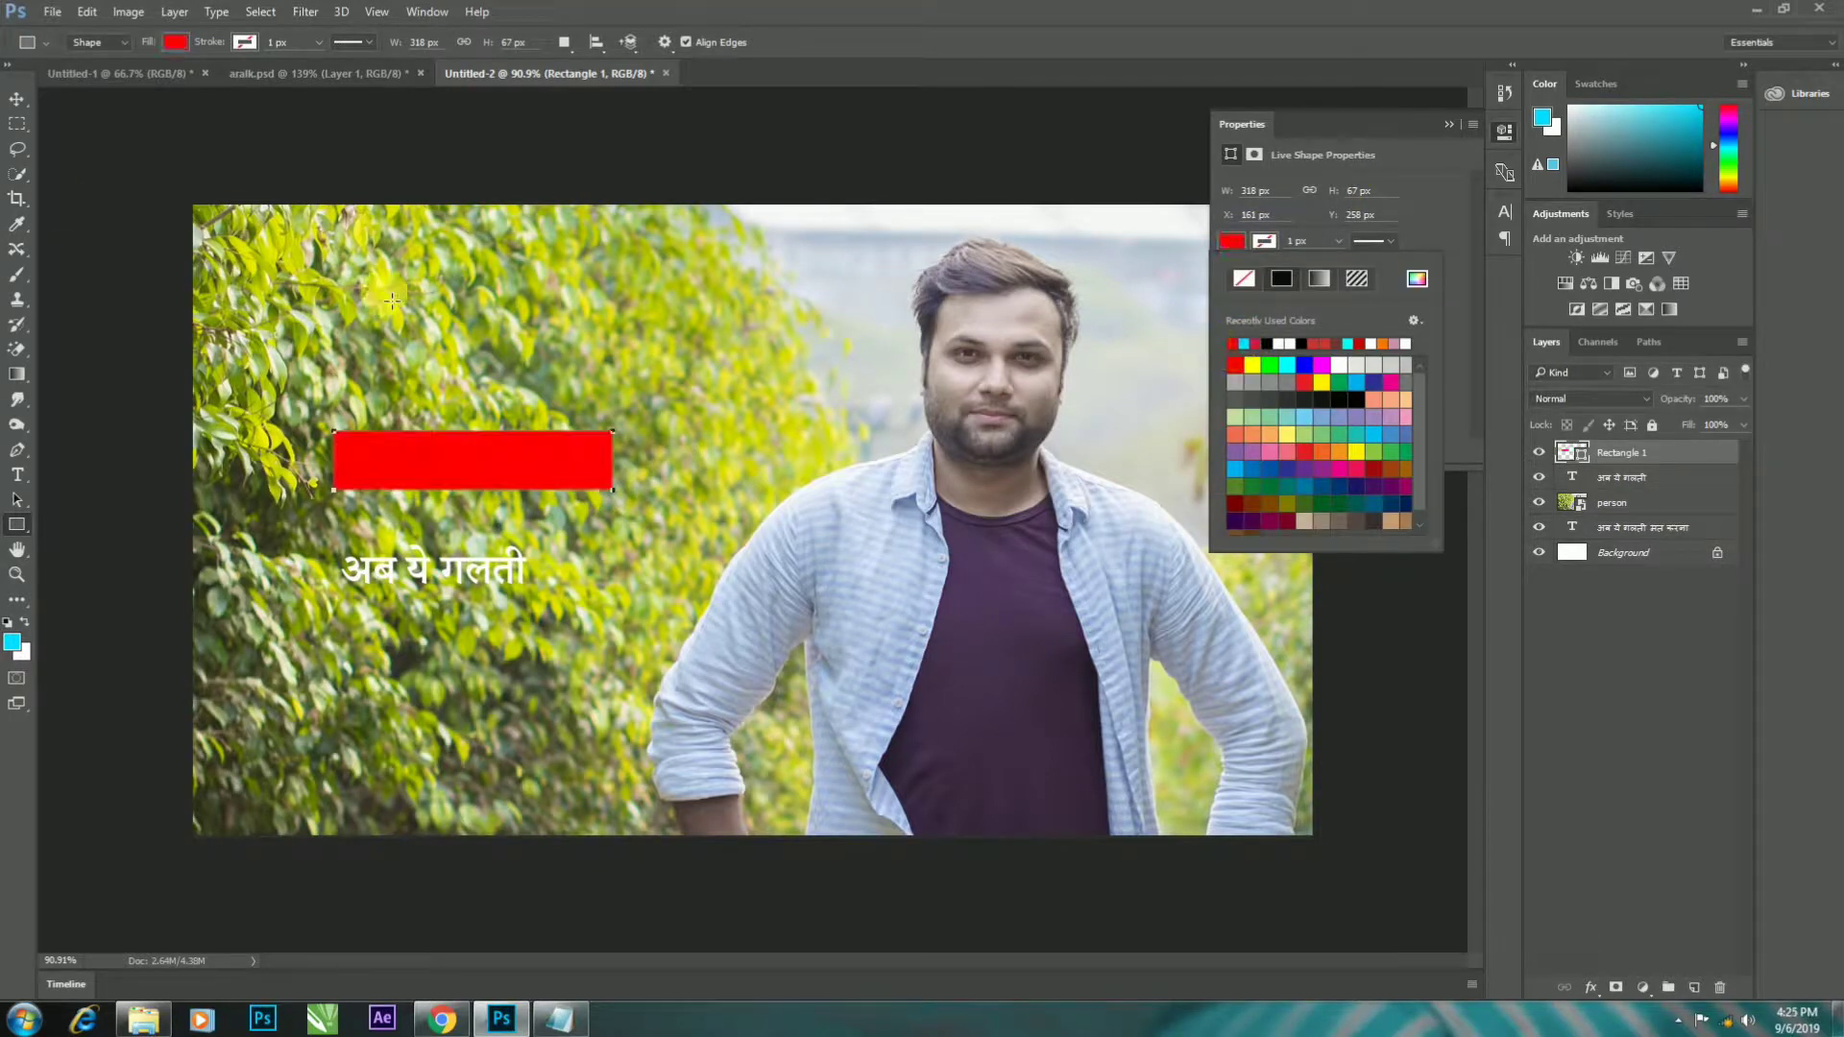
left_click(16, 99)
left_click_drag(490, 472, 490, 448)
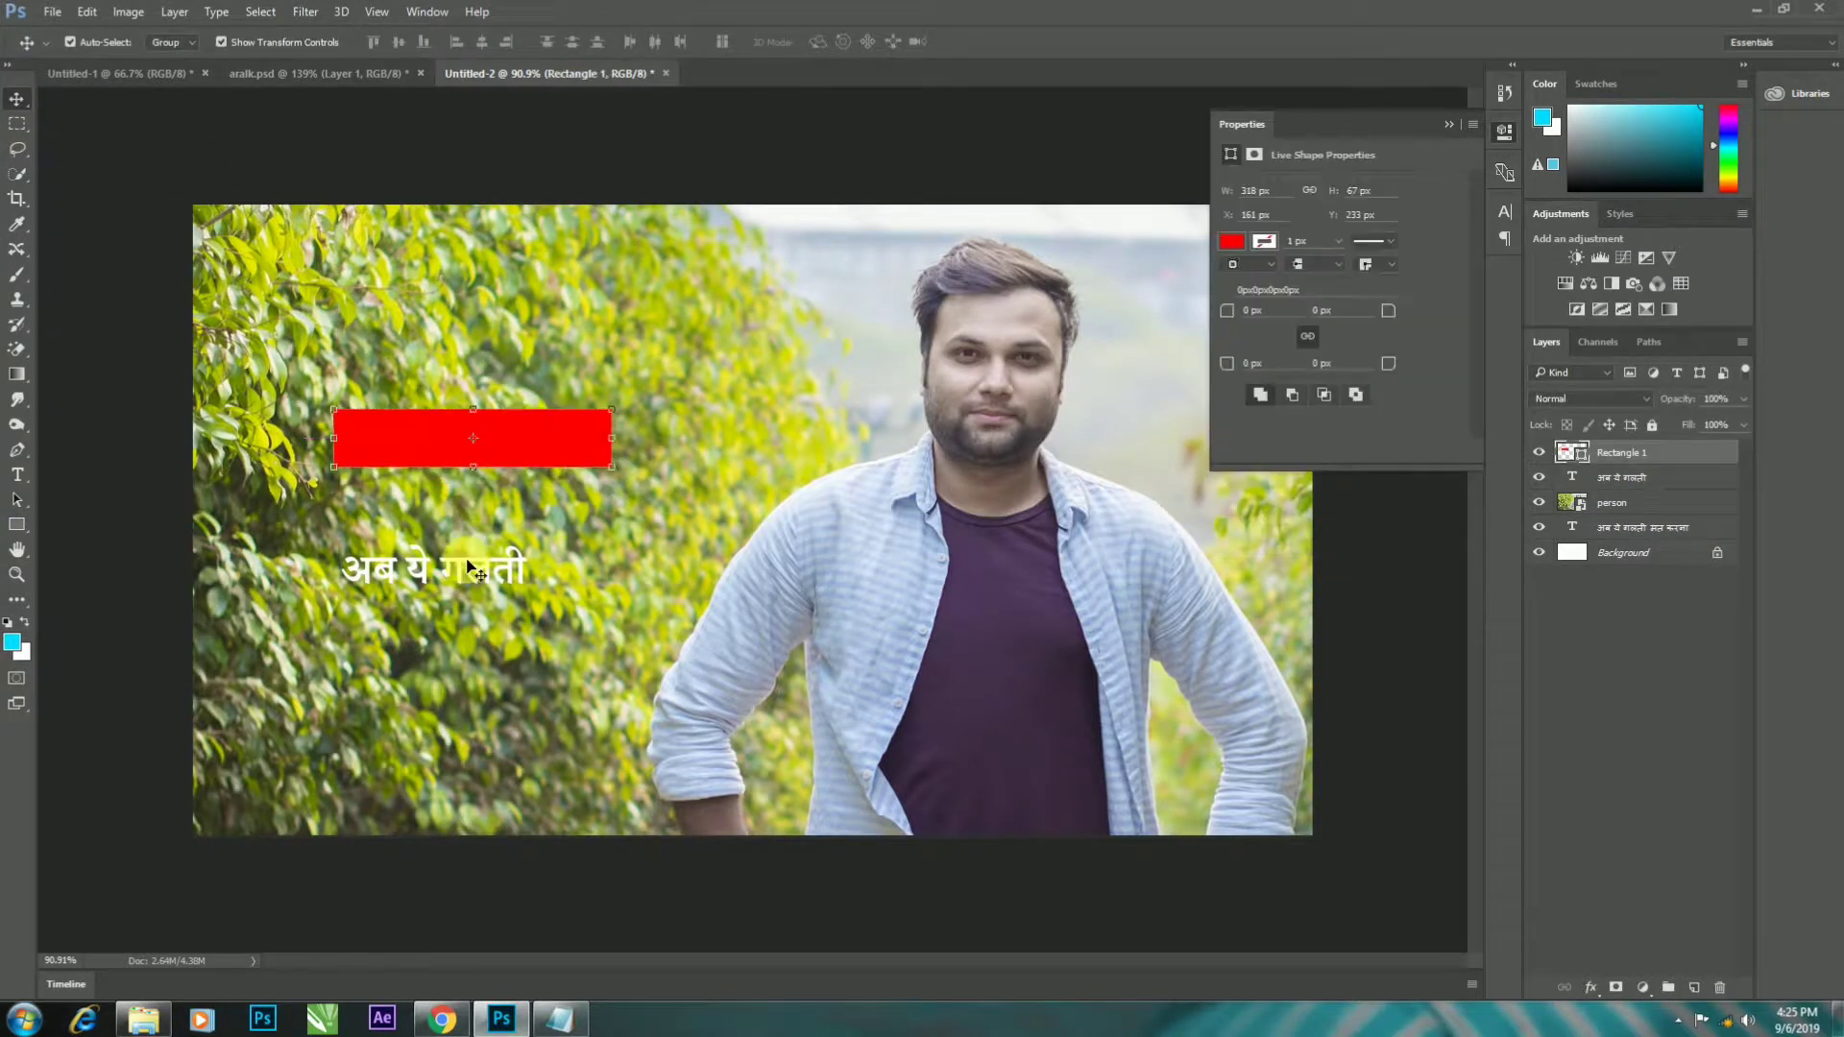
left_click_drag(470, 569, 498, 437)
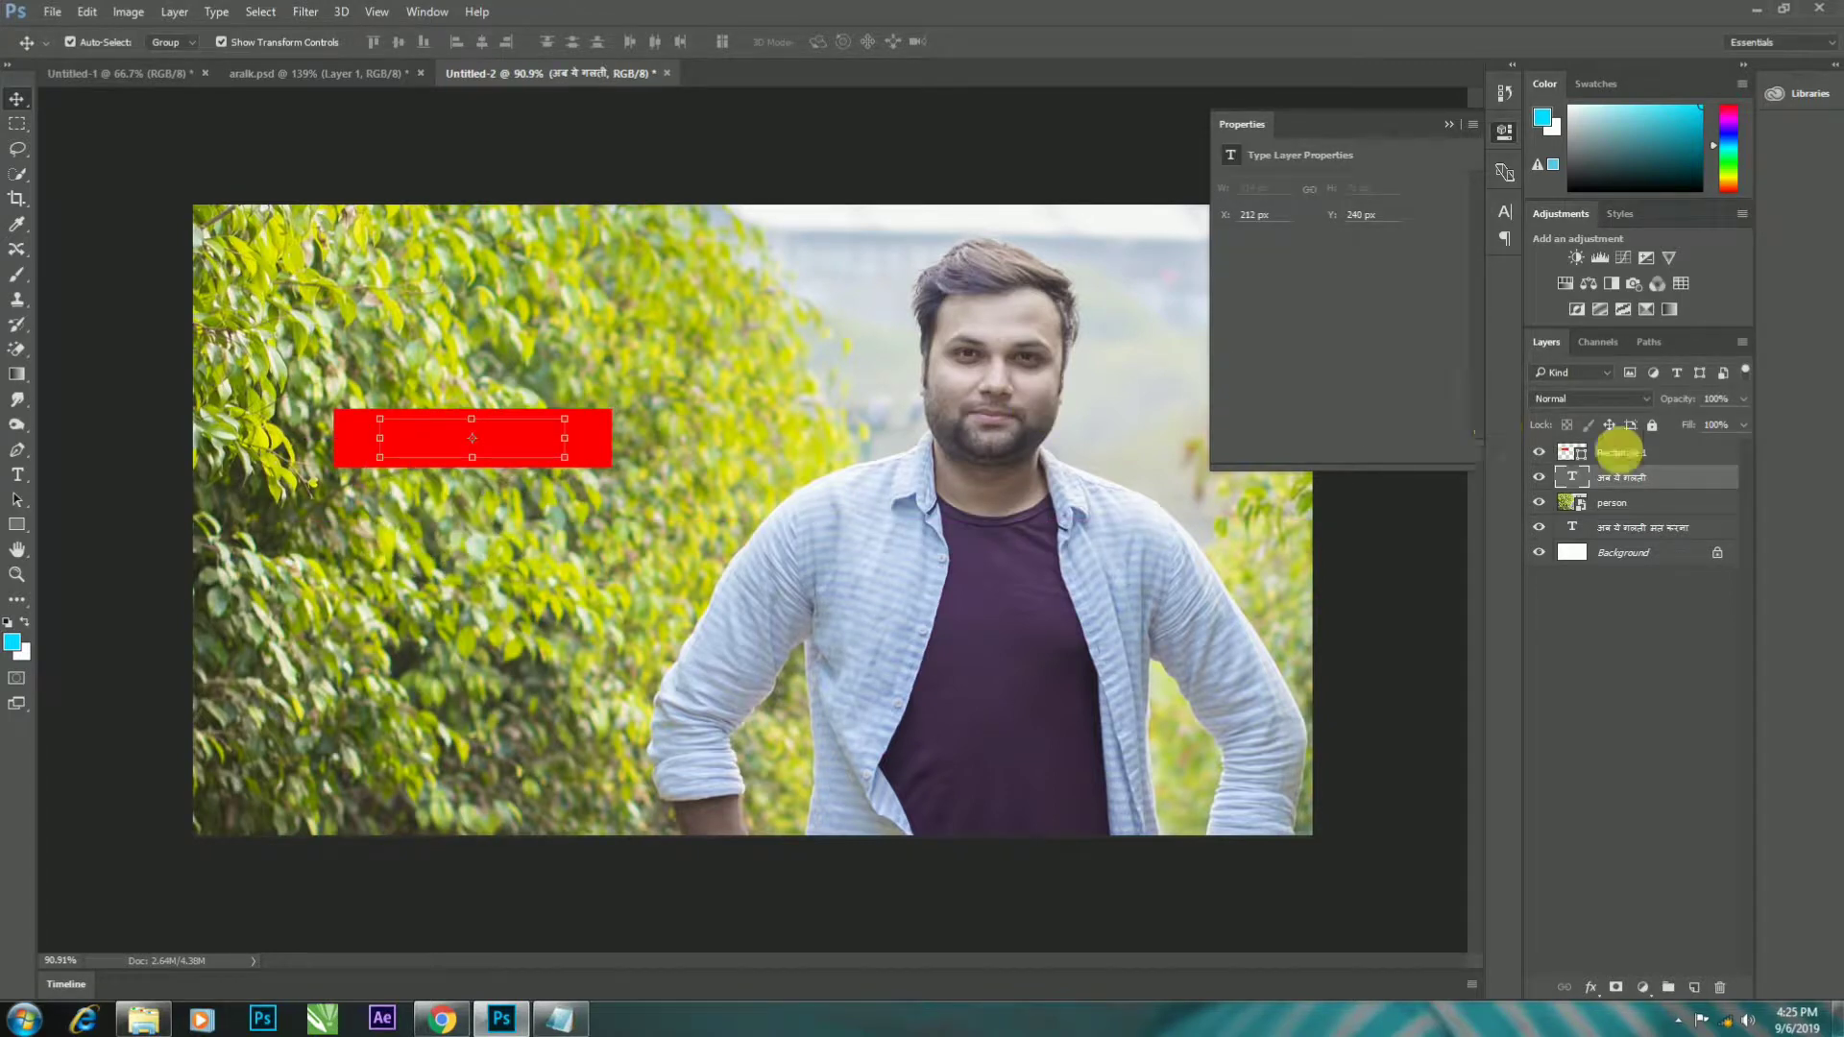
left_click_drag(1644, 459, 1639, 514)
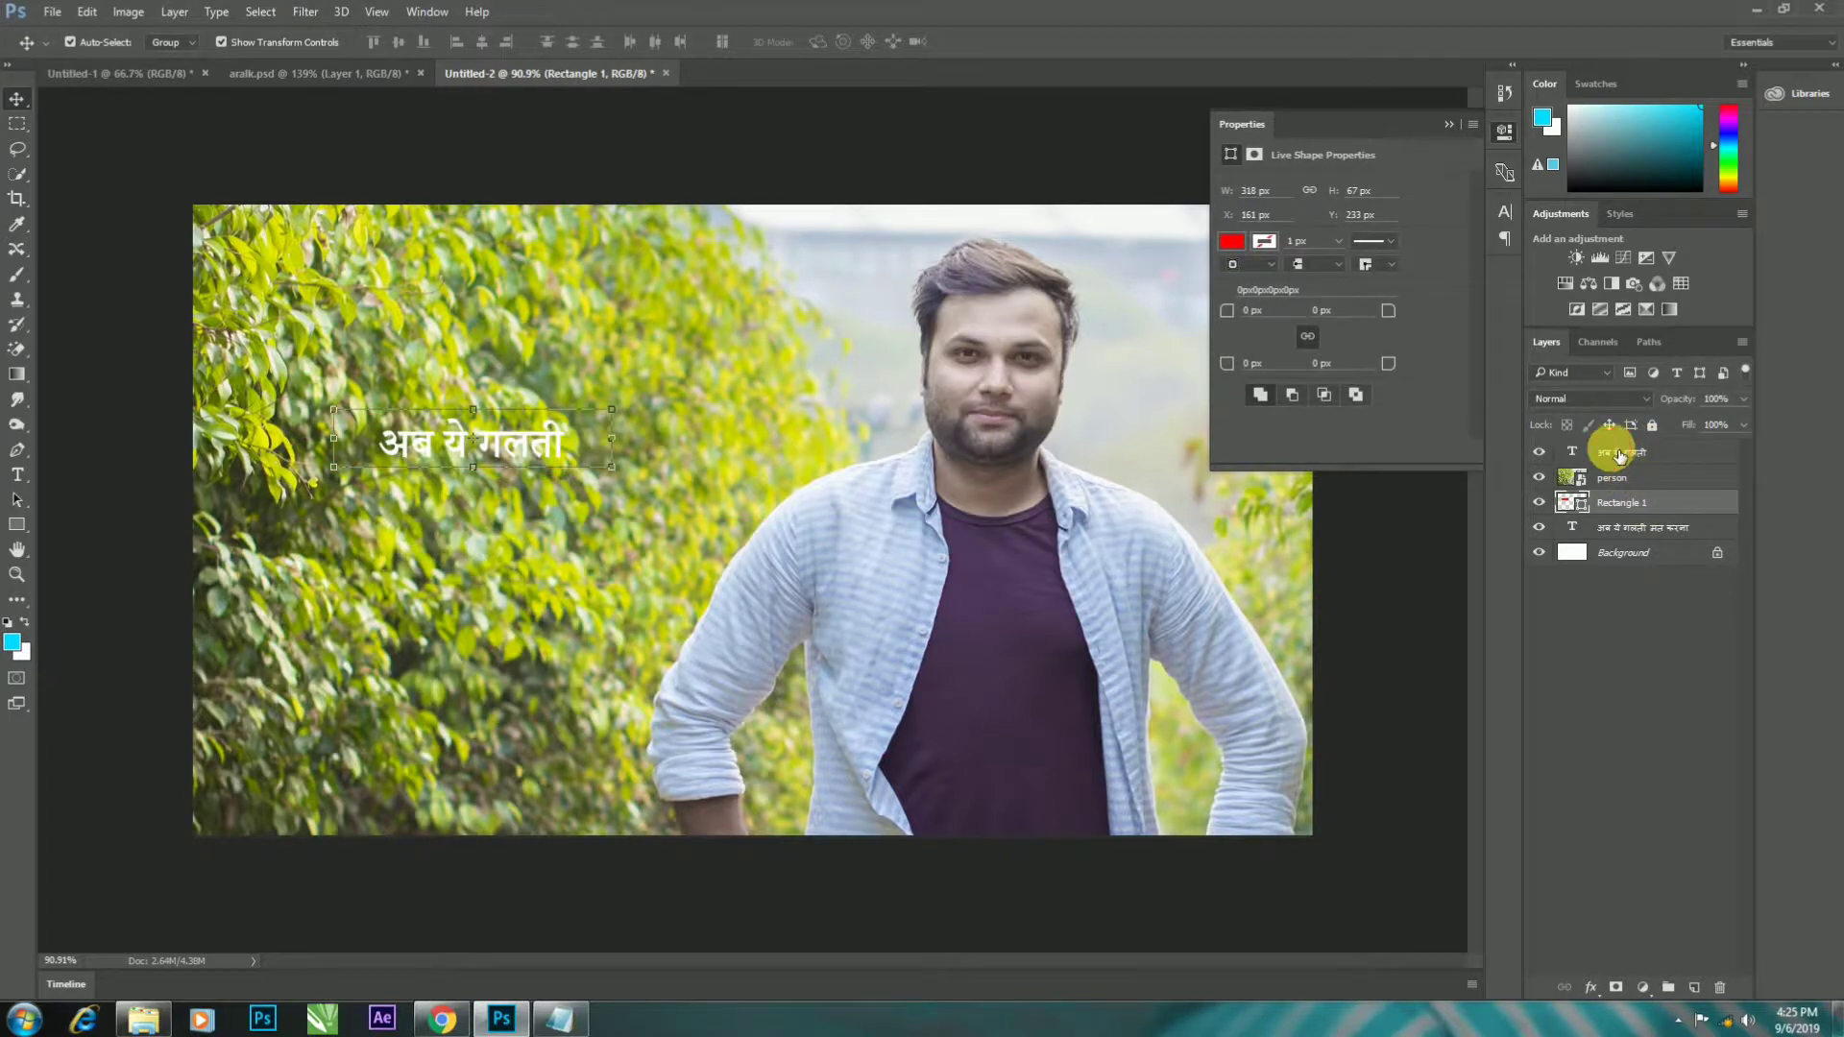
left_click(1619, 453)
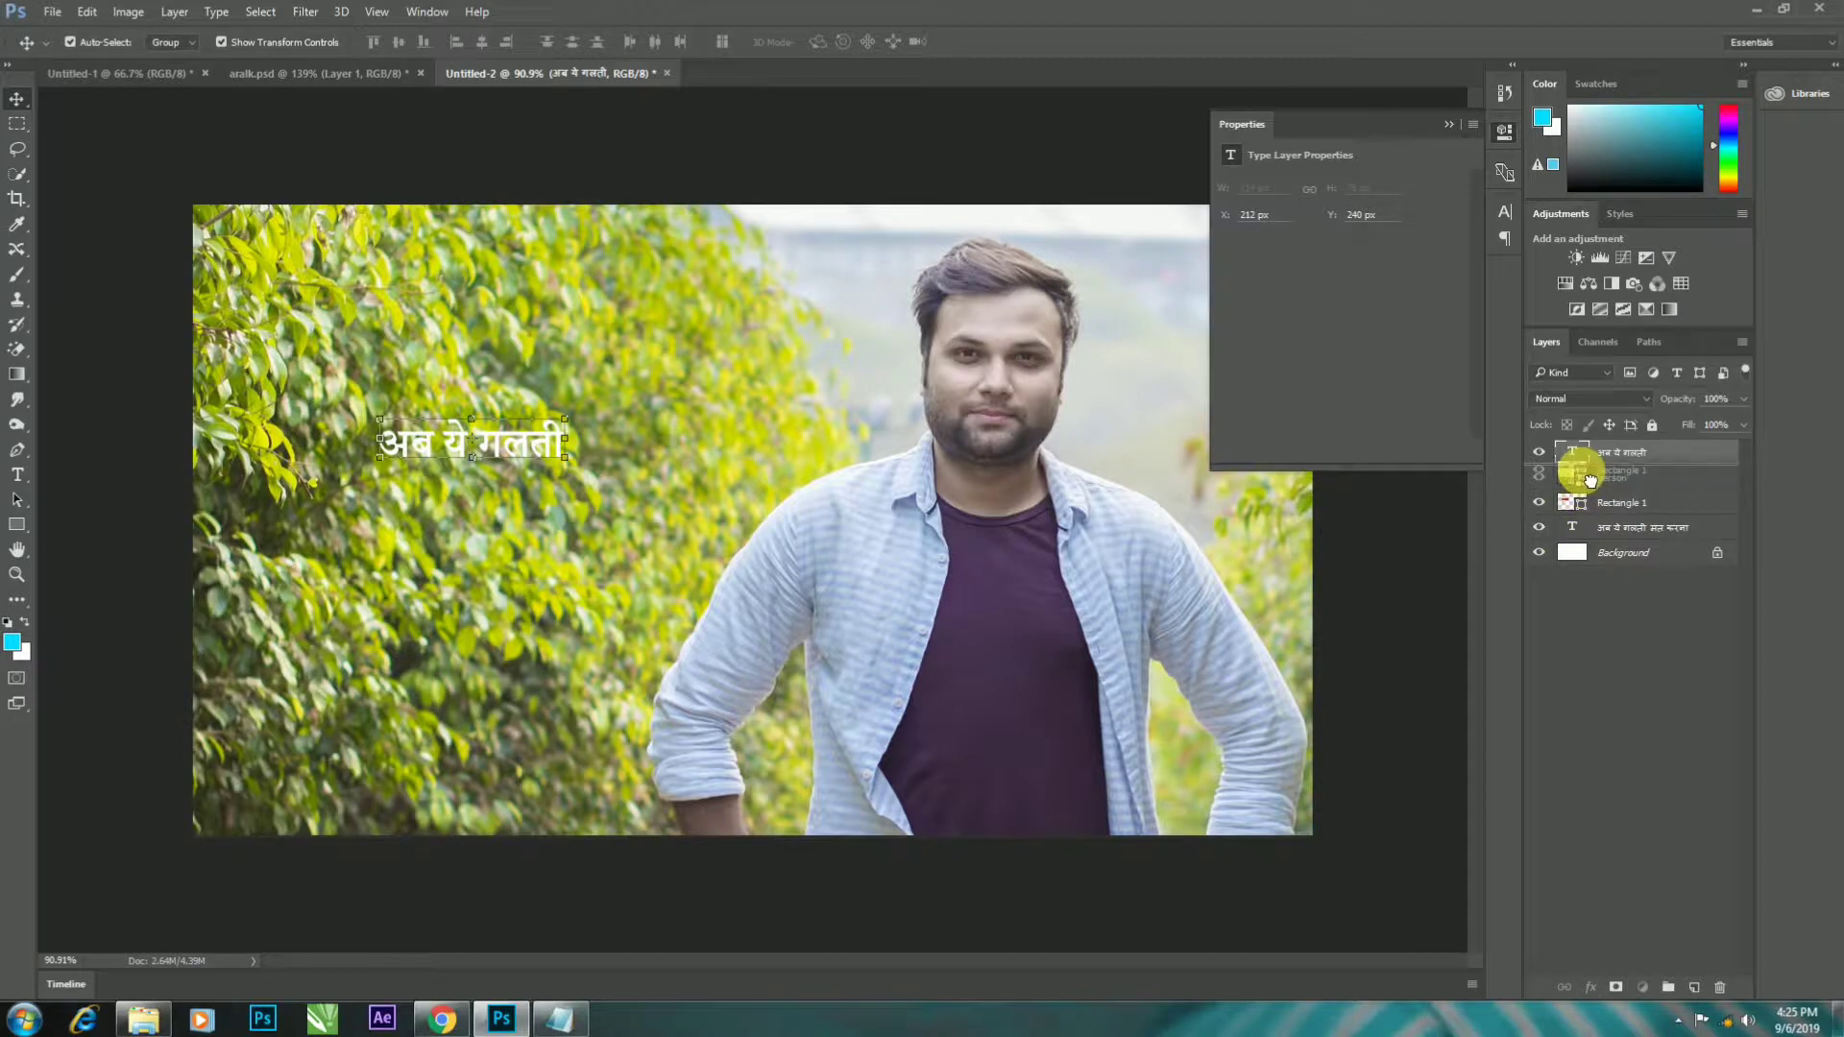
left_click_drag(1592, 497, 1590, 477)
- Enlarge the caption to fill the red bar and fit the canvas on screen
left_click(493, 437)
left_click(427, 437)
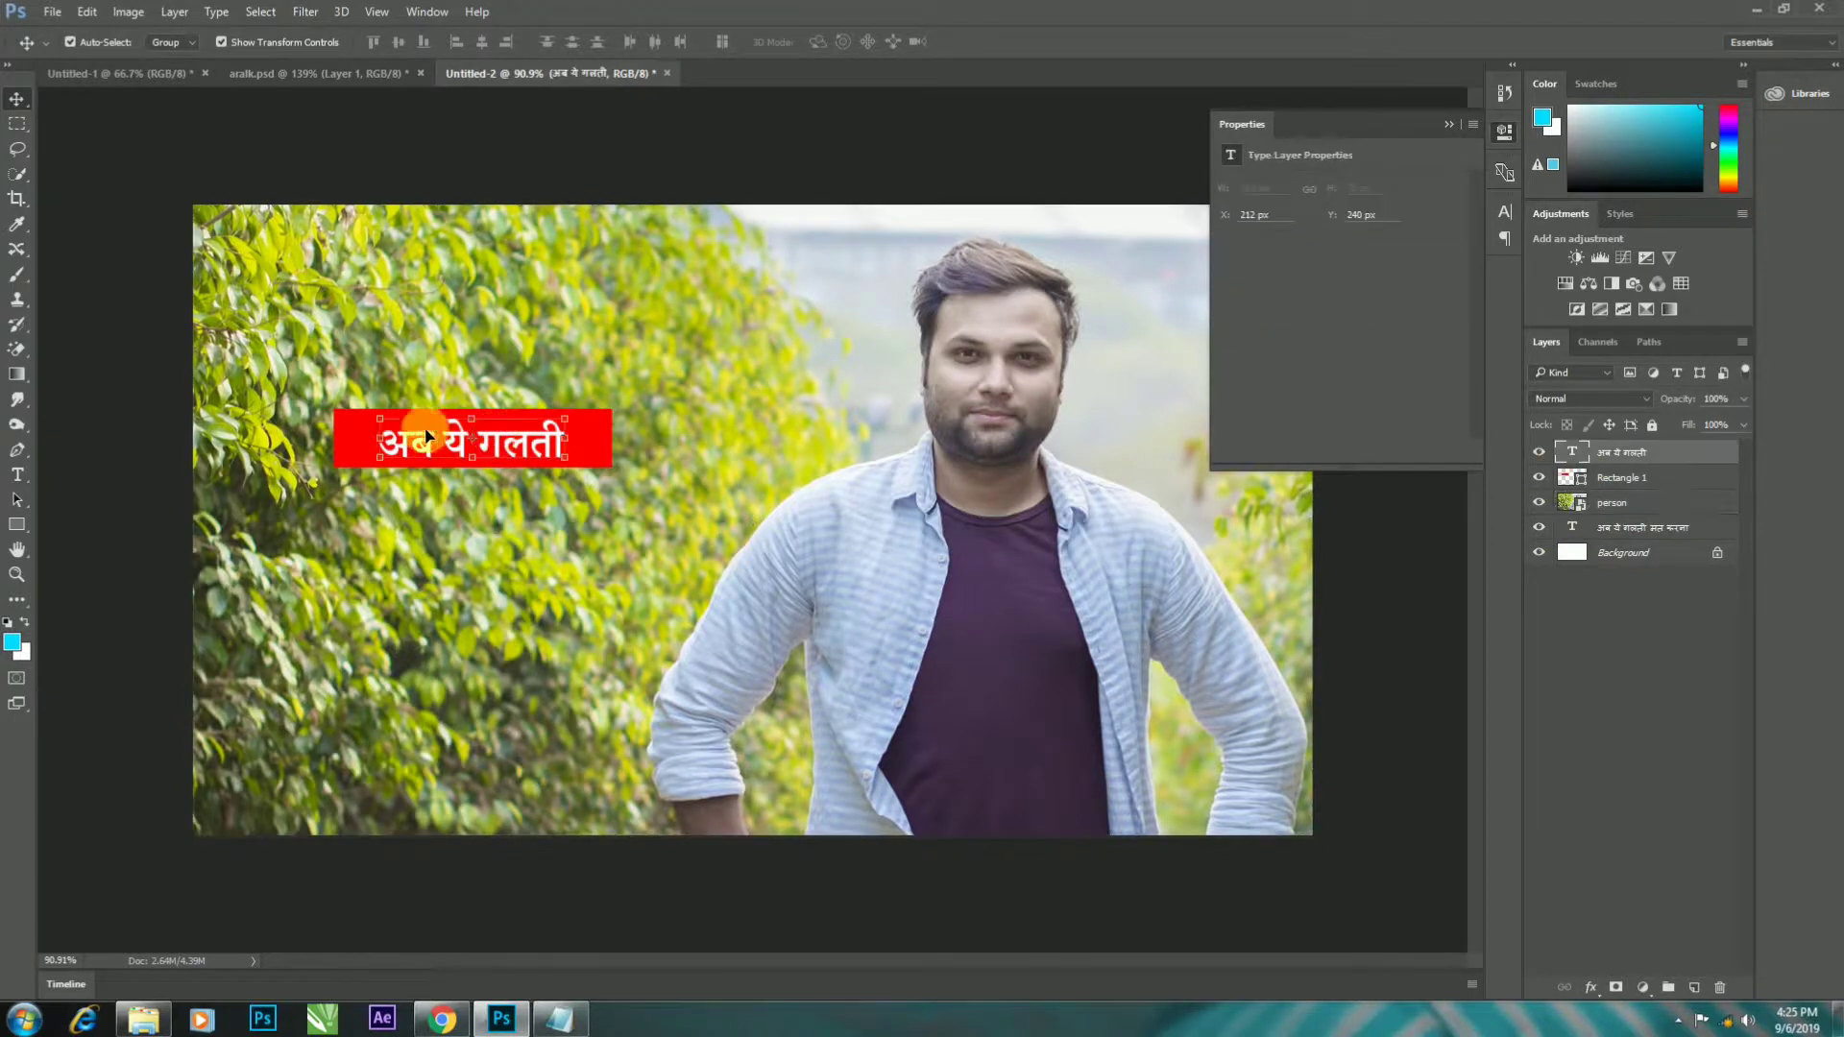
left_click(1504, 131)
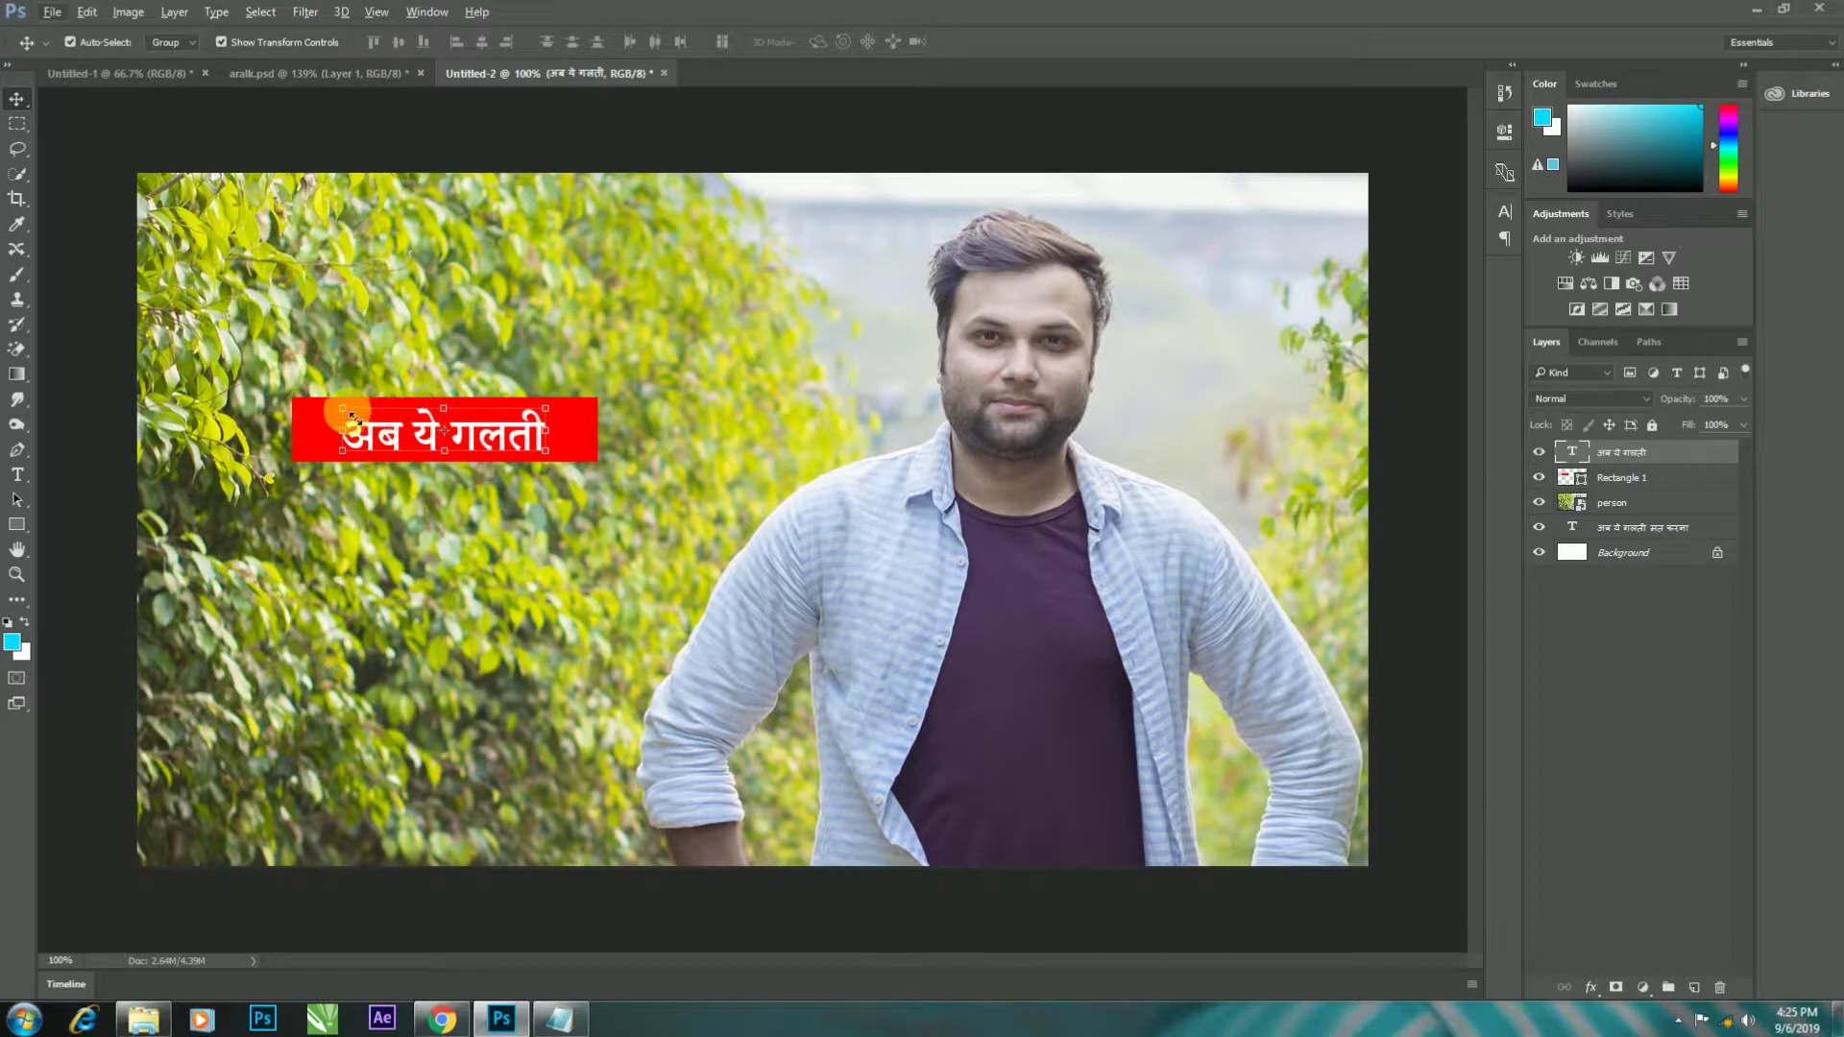
left_click_drag(351, 416, 324, 402)
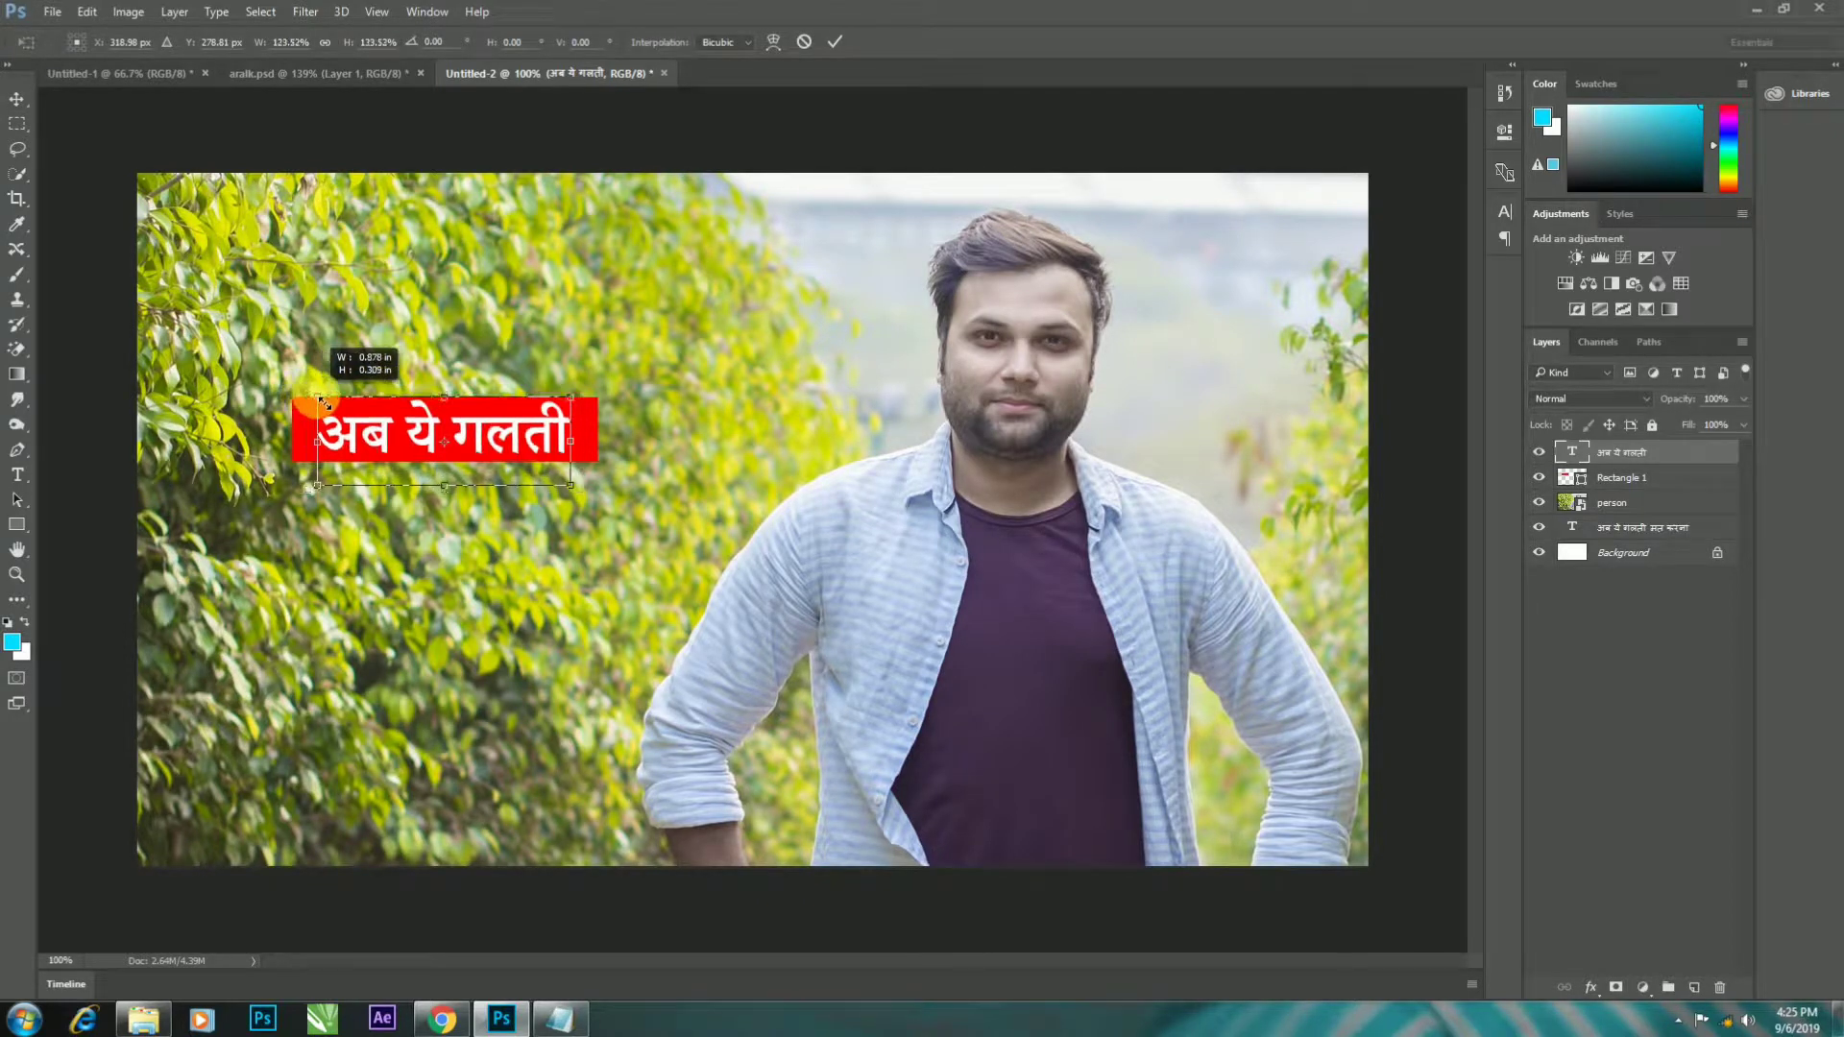
key("Return")
left_click(451, 443)
key("ctrl+0")
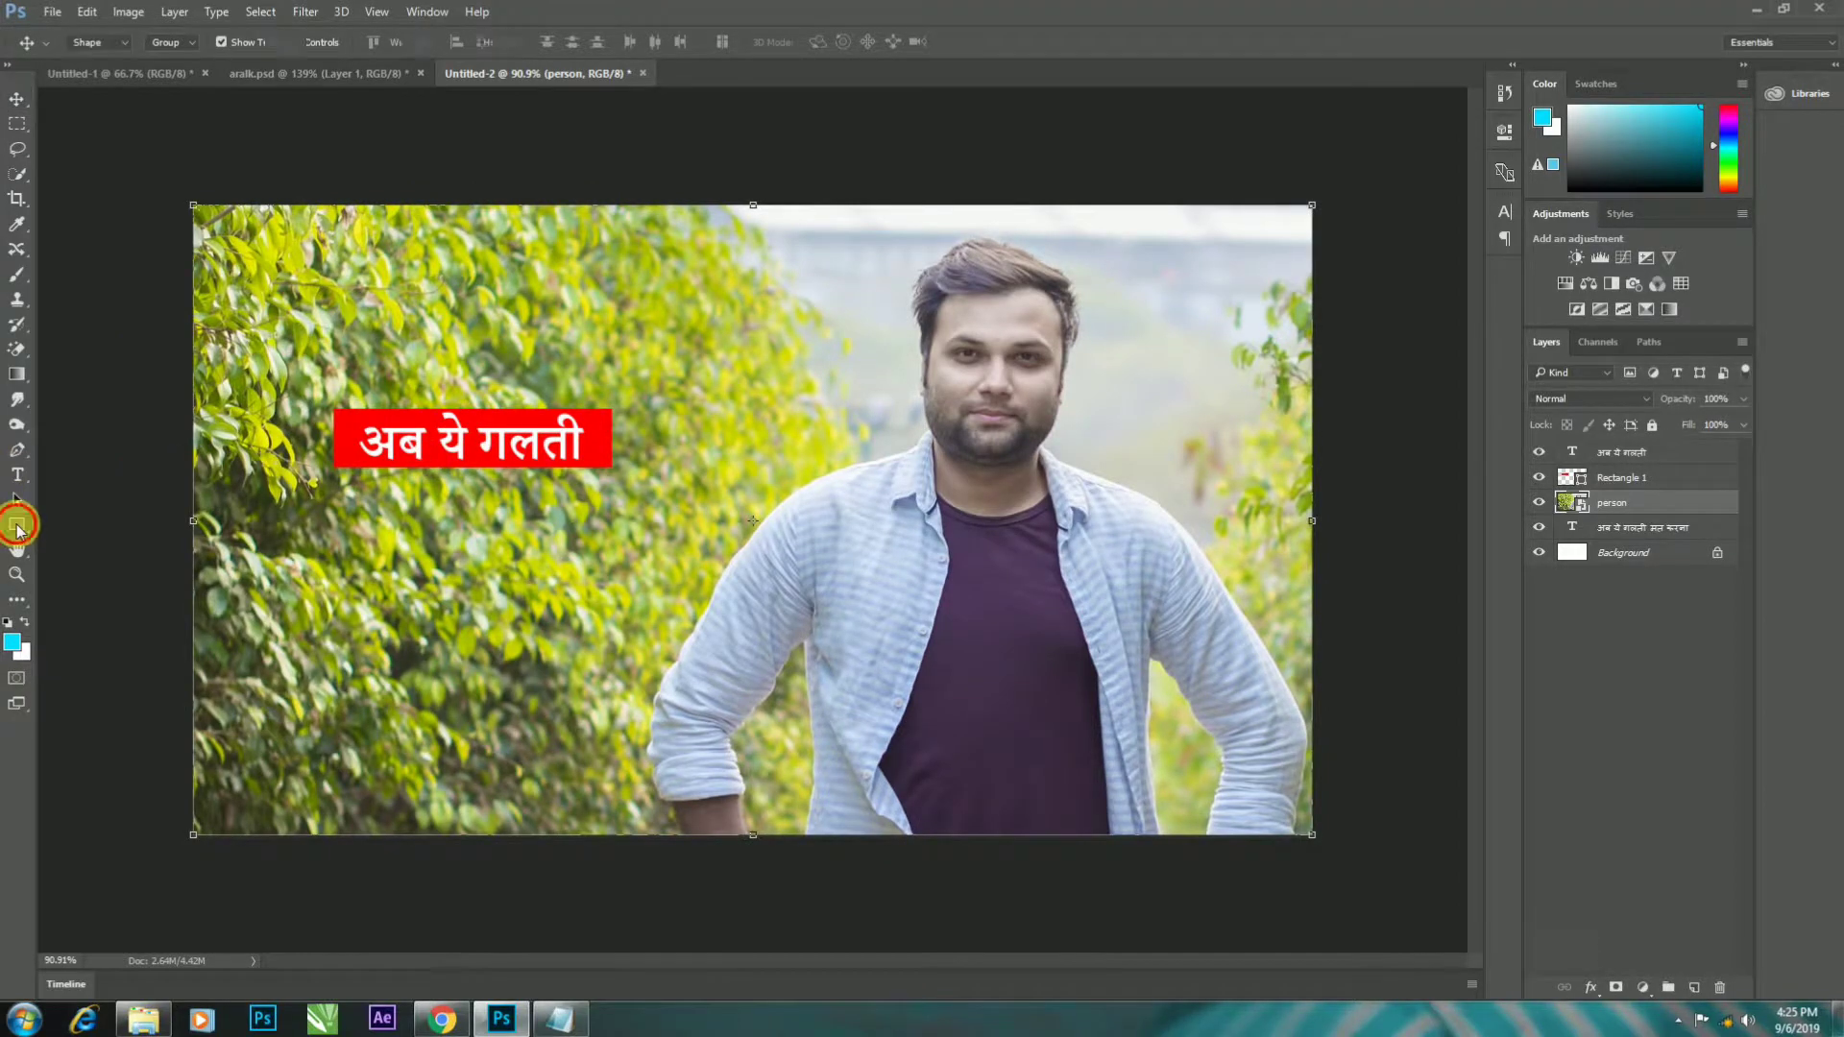
- Draw a second bar below the red banner and fill it white
left_click(16, 525)
left_click_drag(364, 491, 594, 532)
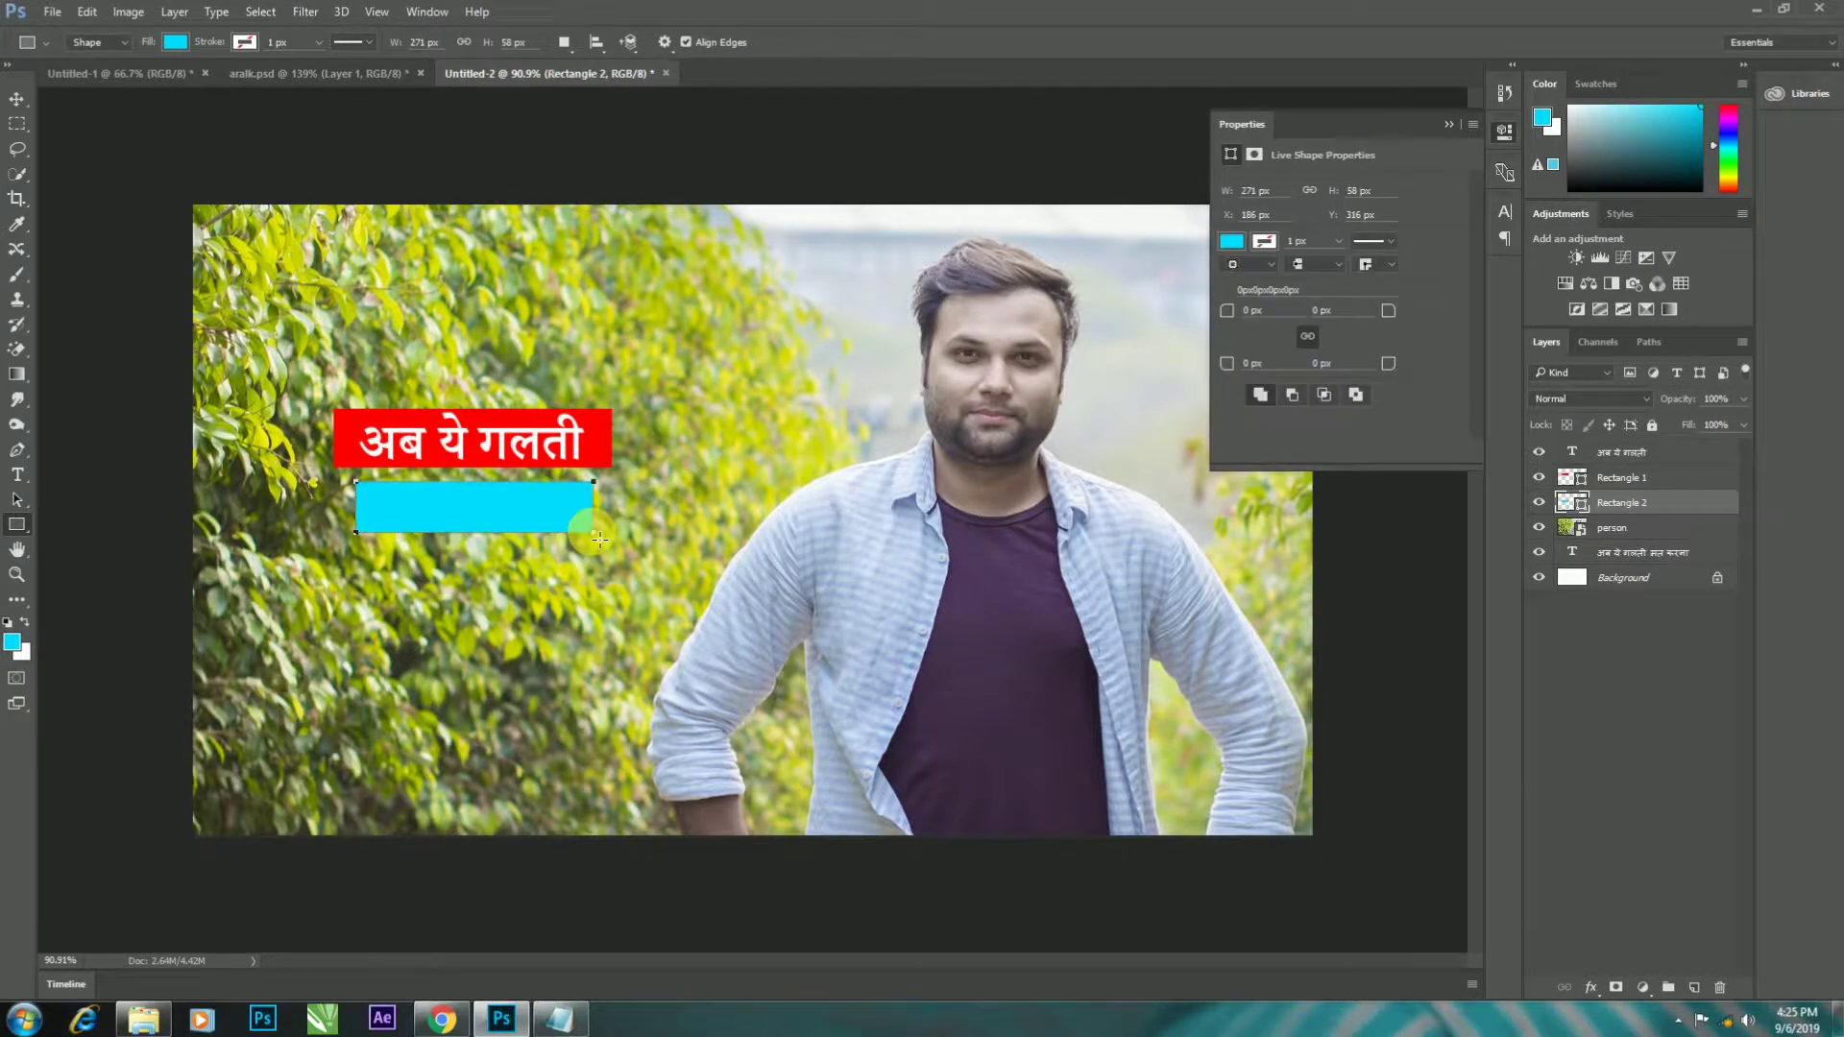
left_click(1231, 243)
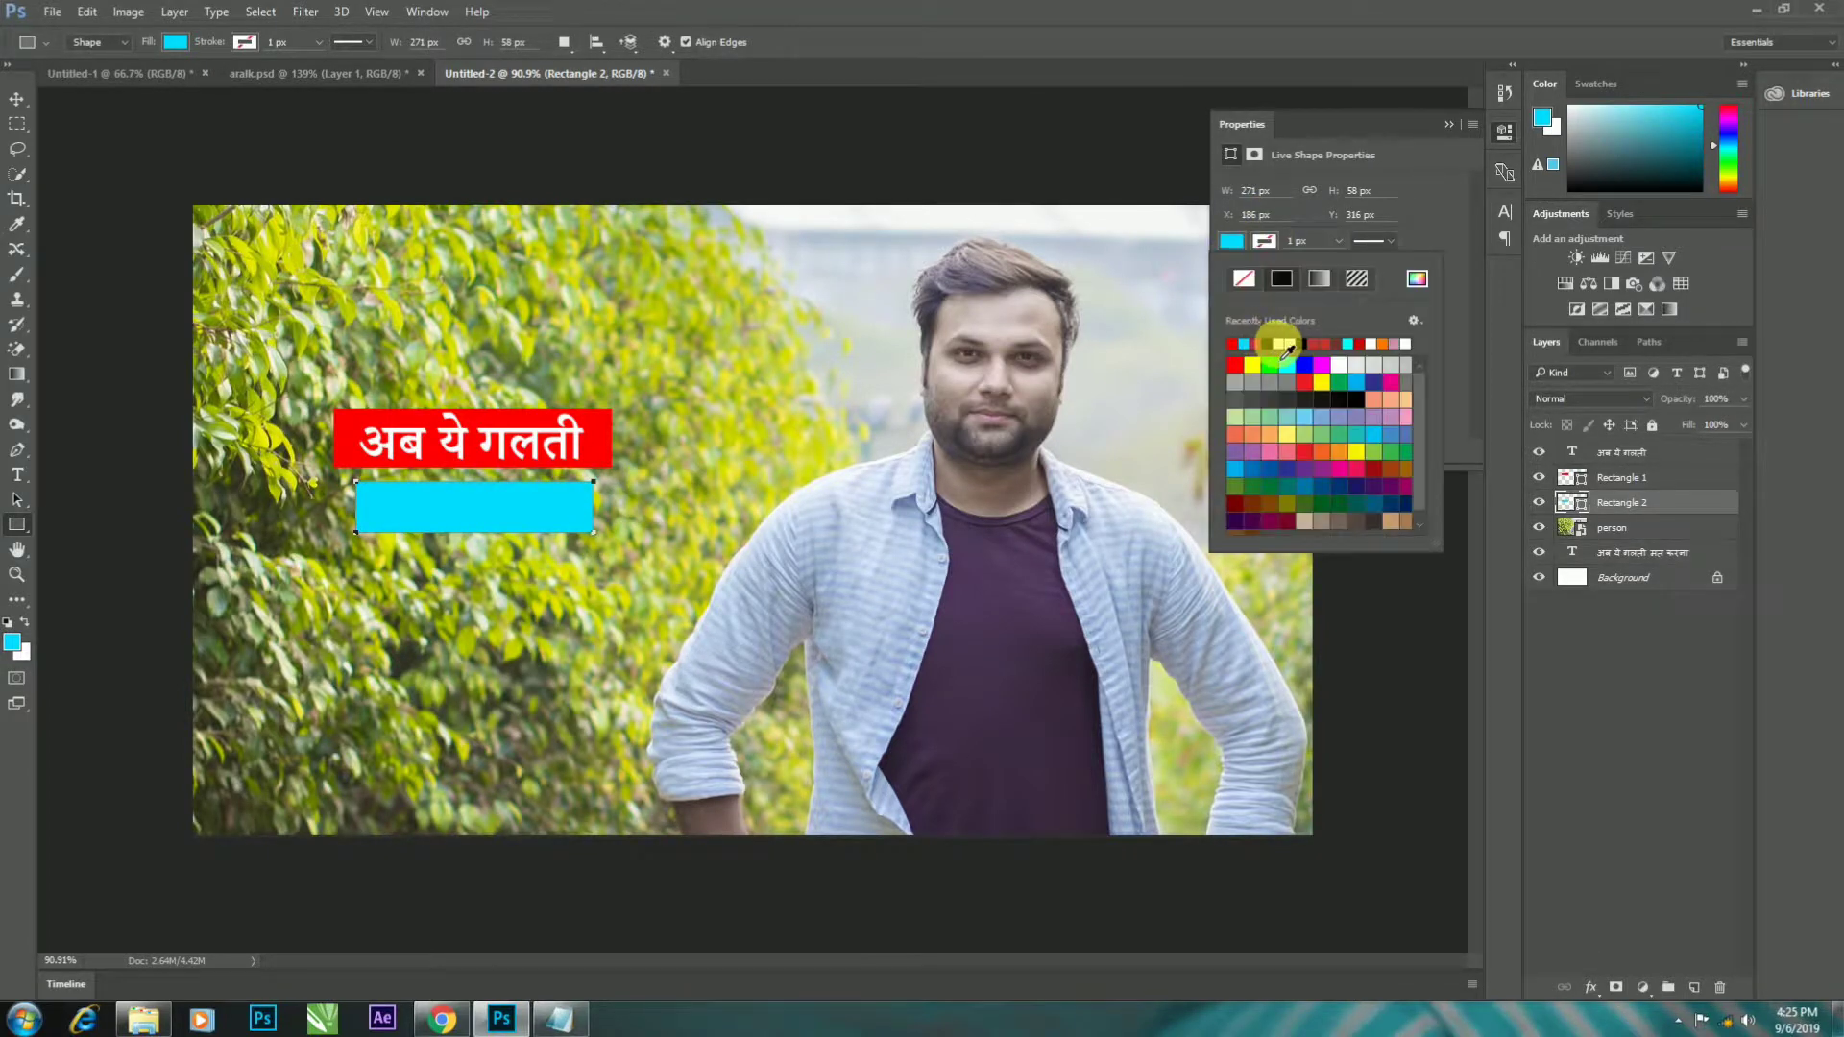
left_click(1286, 348)
- Deselect the white bar, close Properties, and bring back the Notepad caption text
left_click(17, 99)
left_click(395, 410)
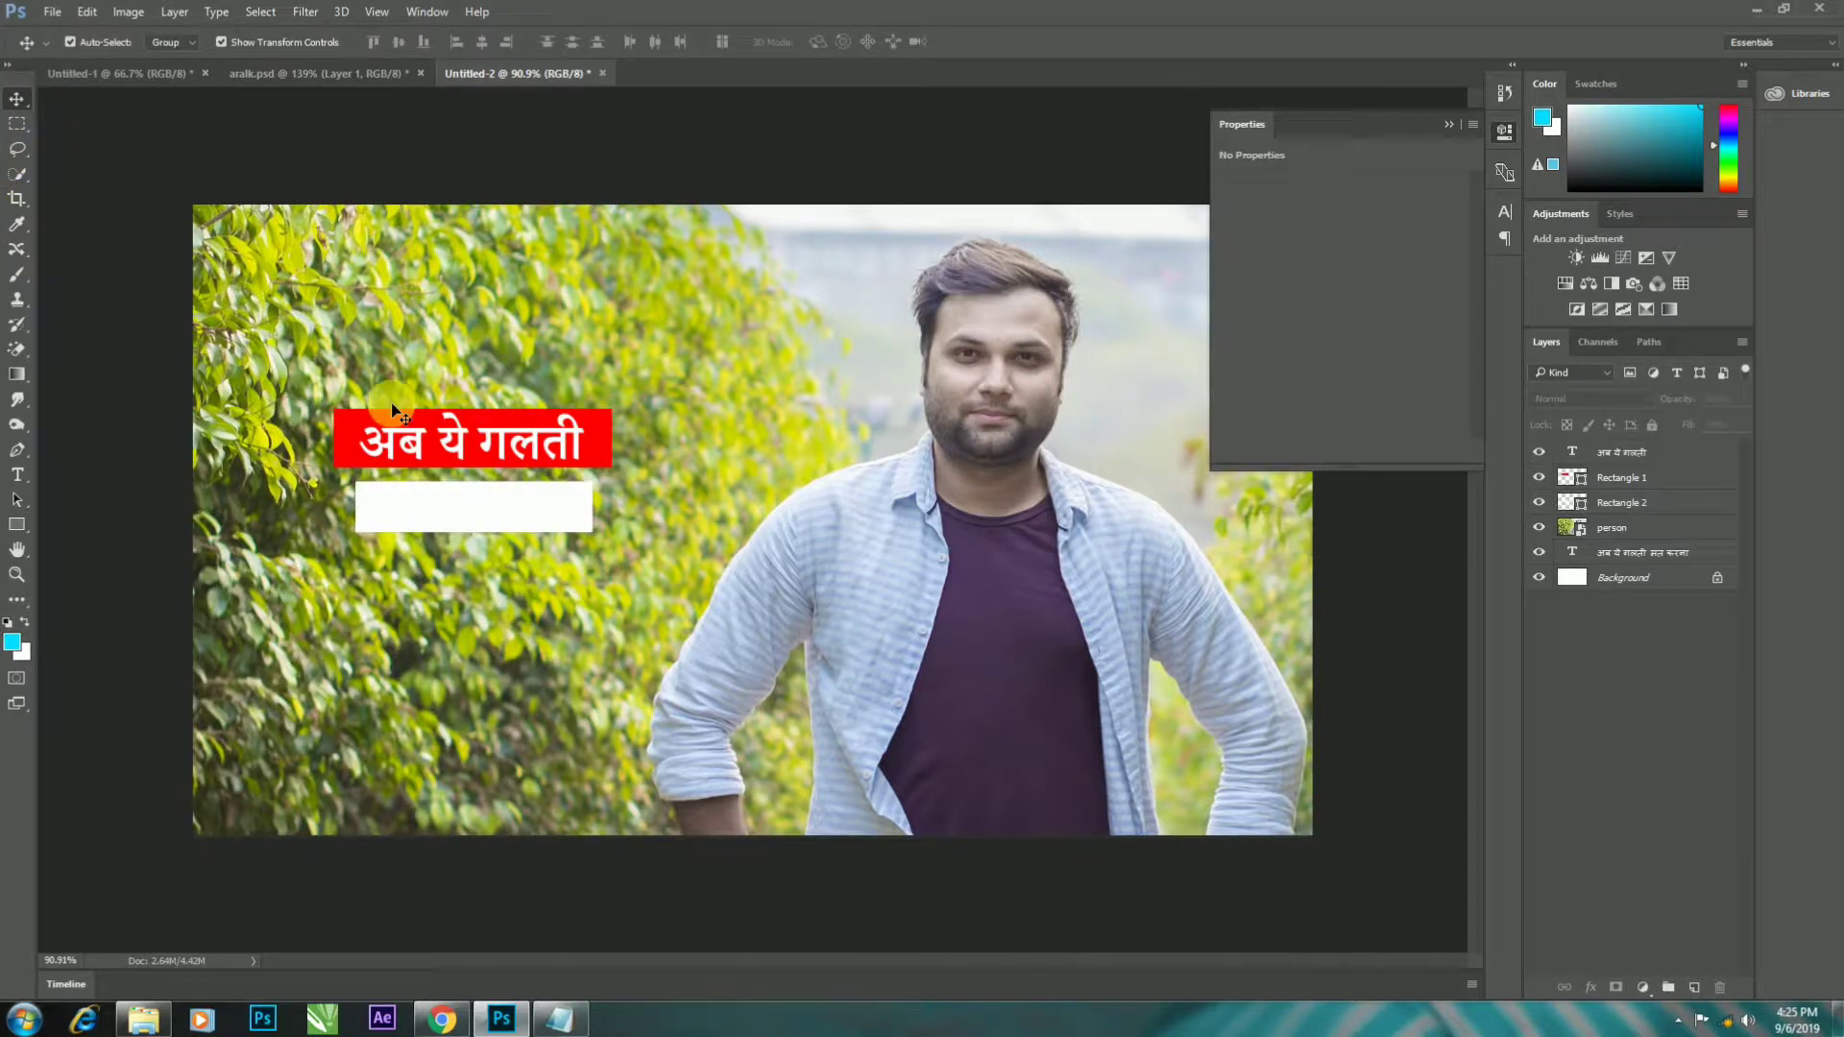
left_click(1450, 125)
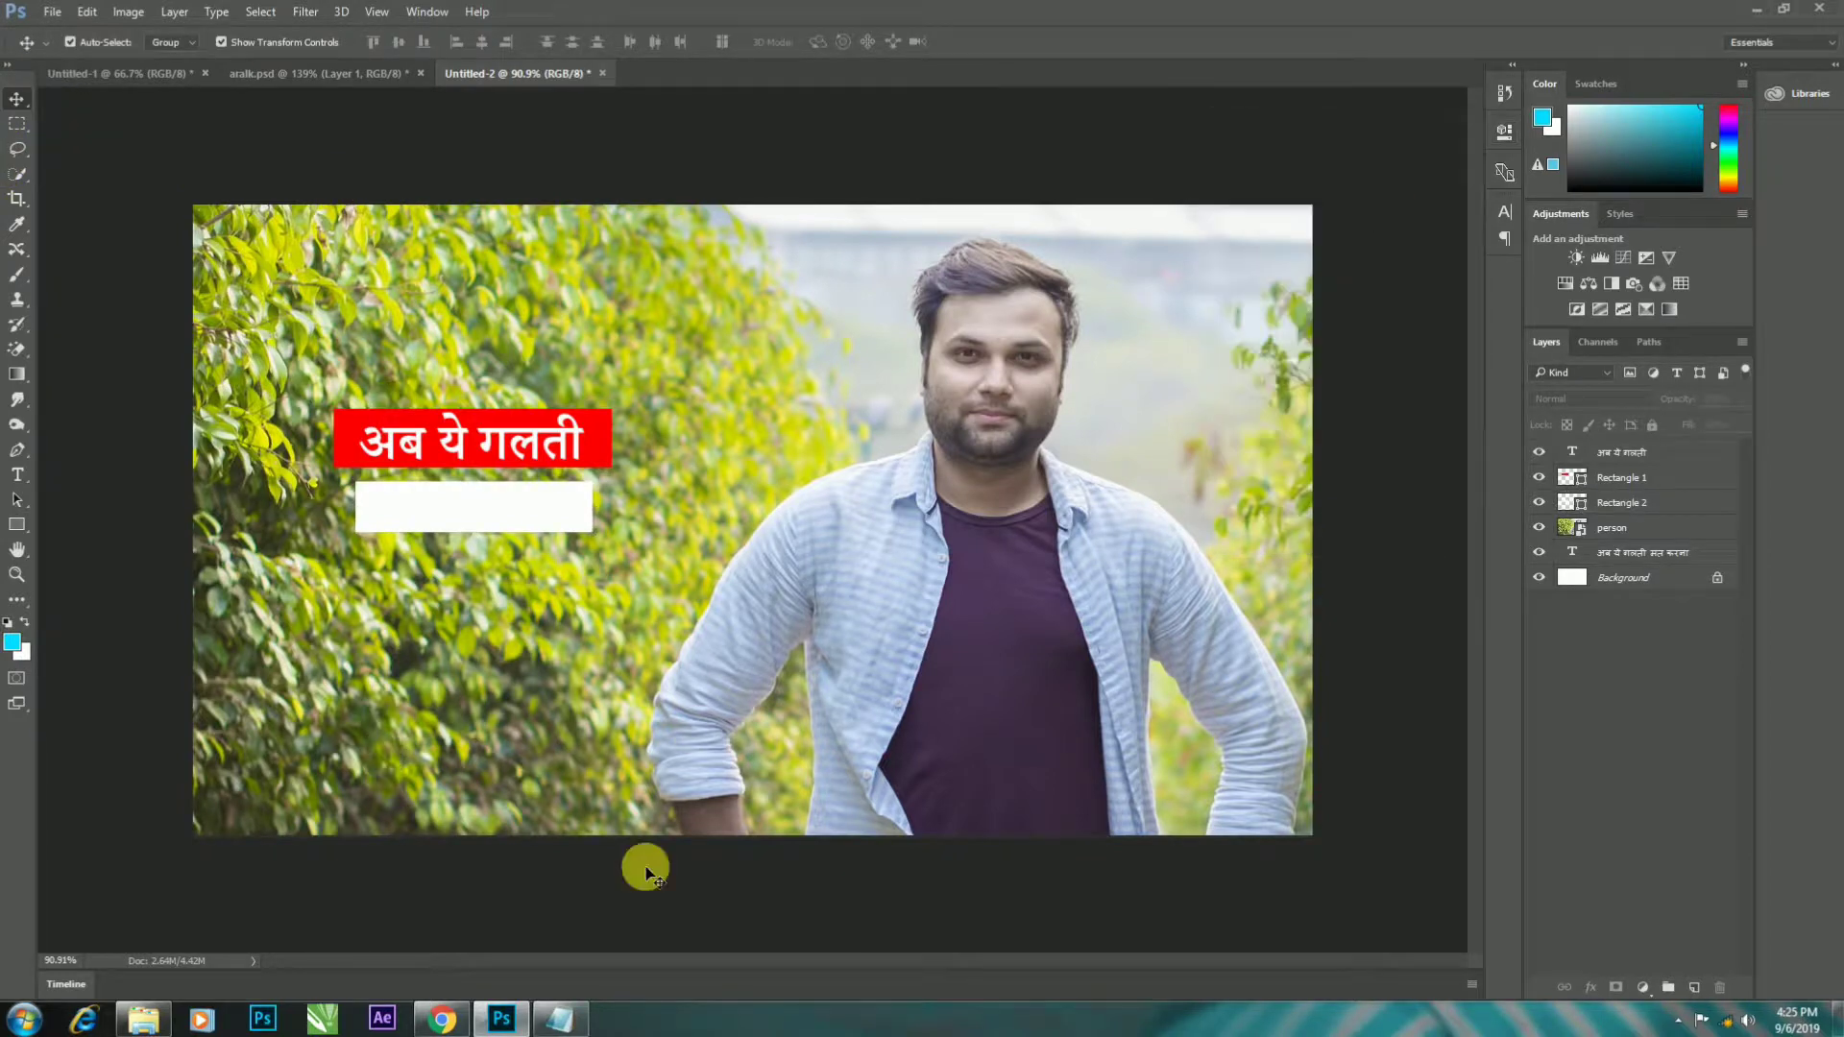
left_click(560, 1018)
left_click(312, 687)
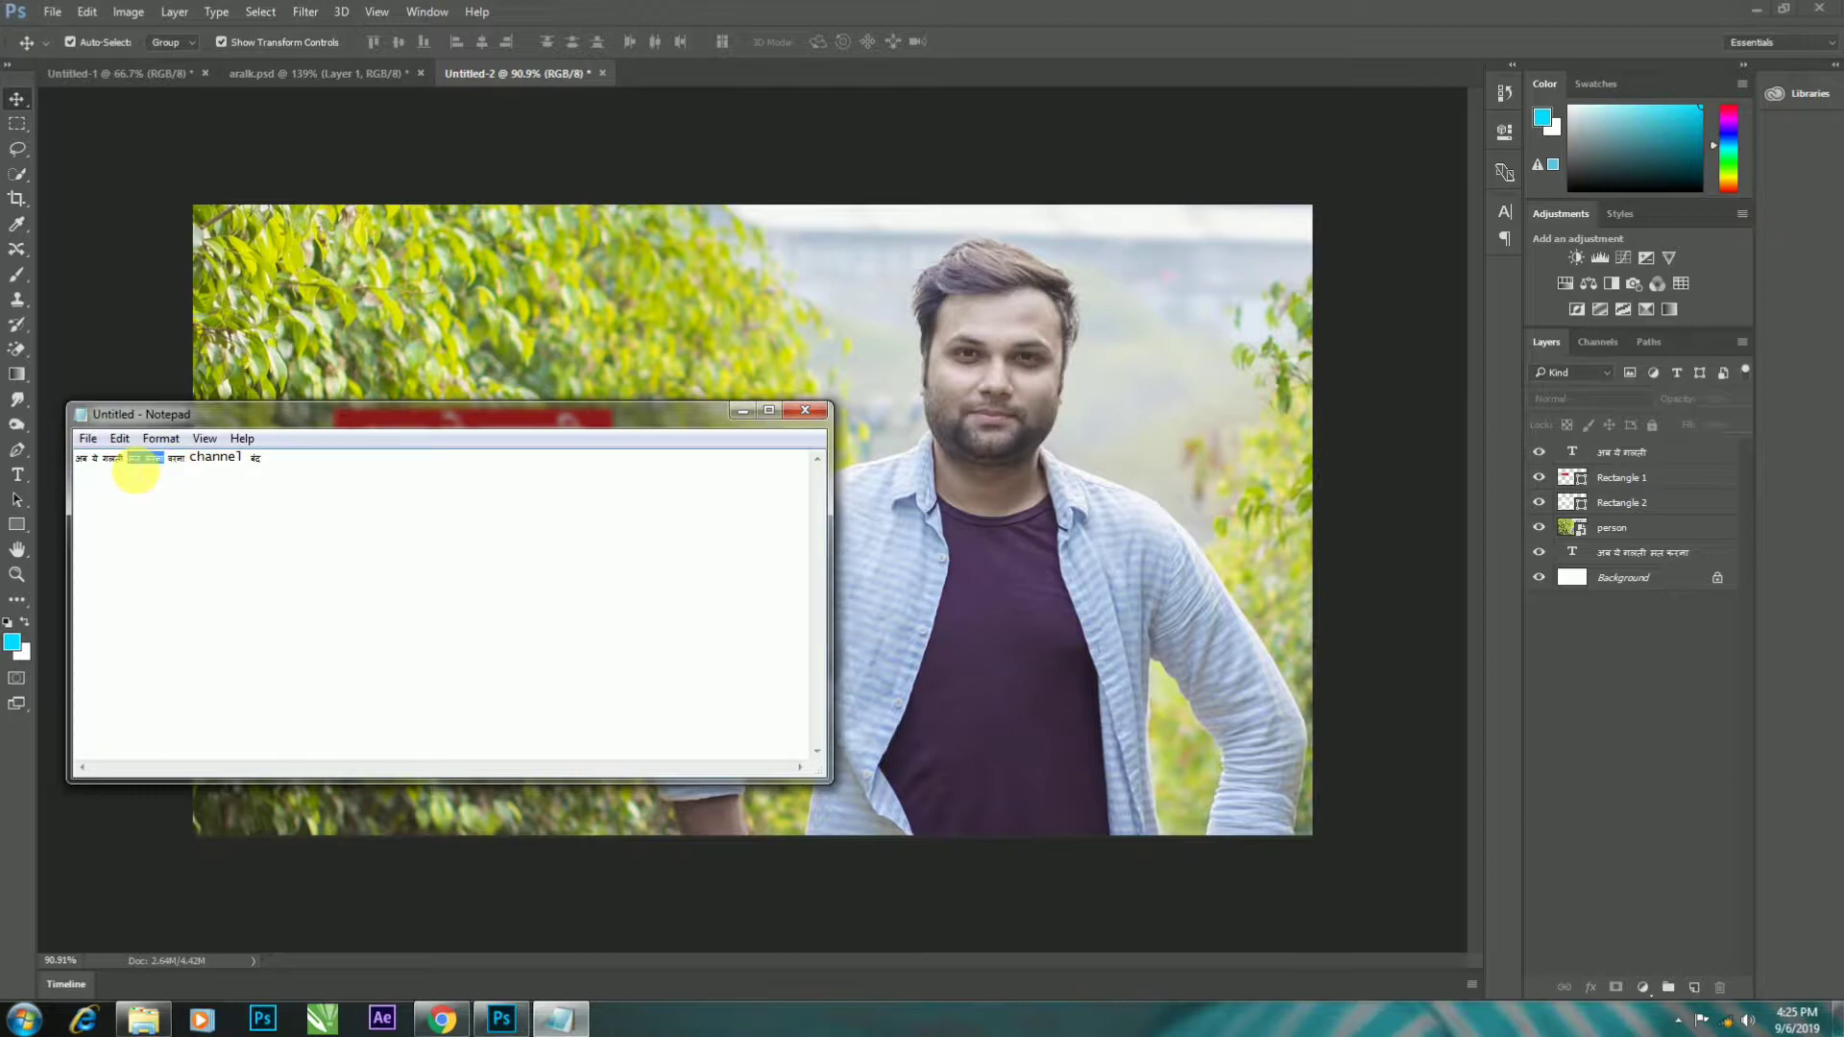
- Paste the copied 'मत करना' words as new text and move them into the white bar
left_click(560, 1018)
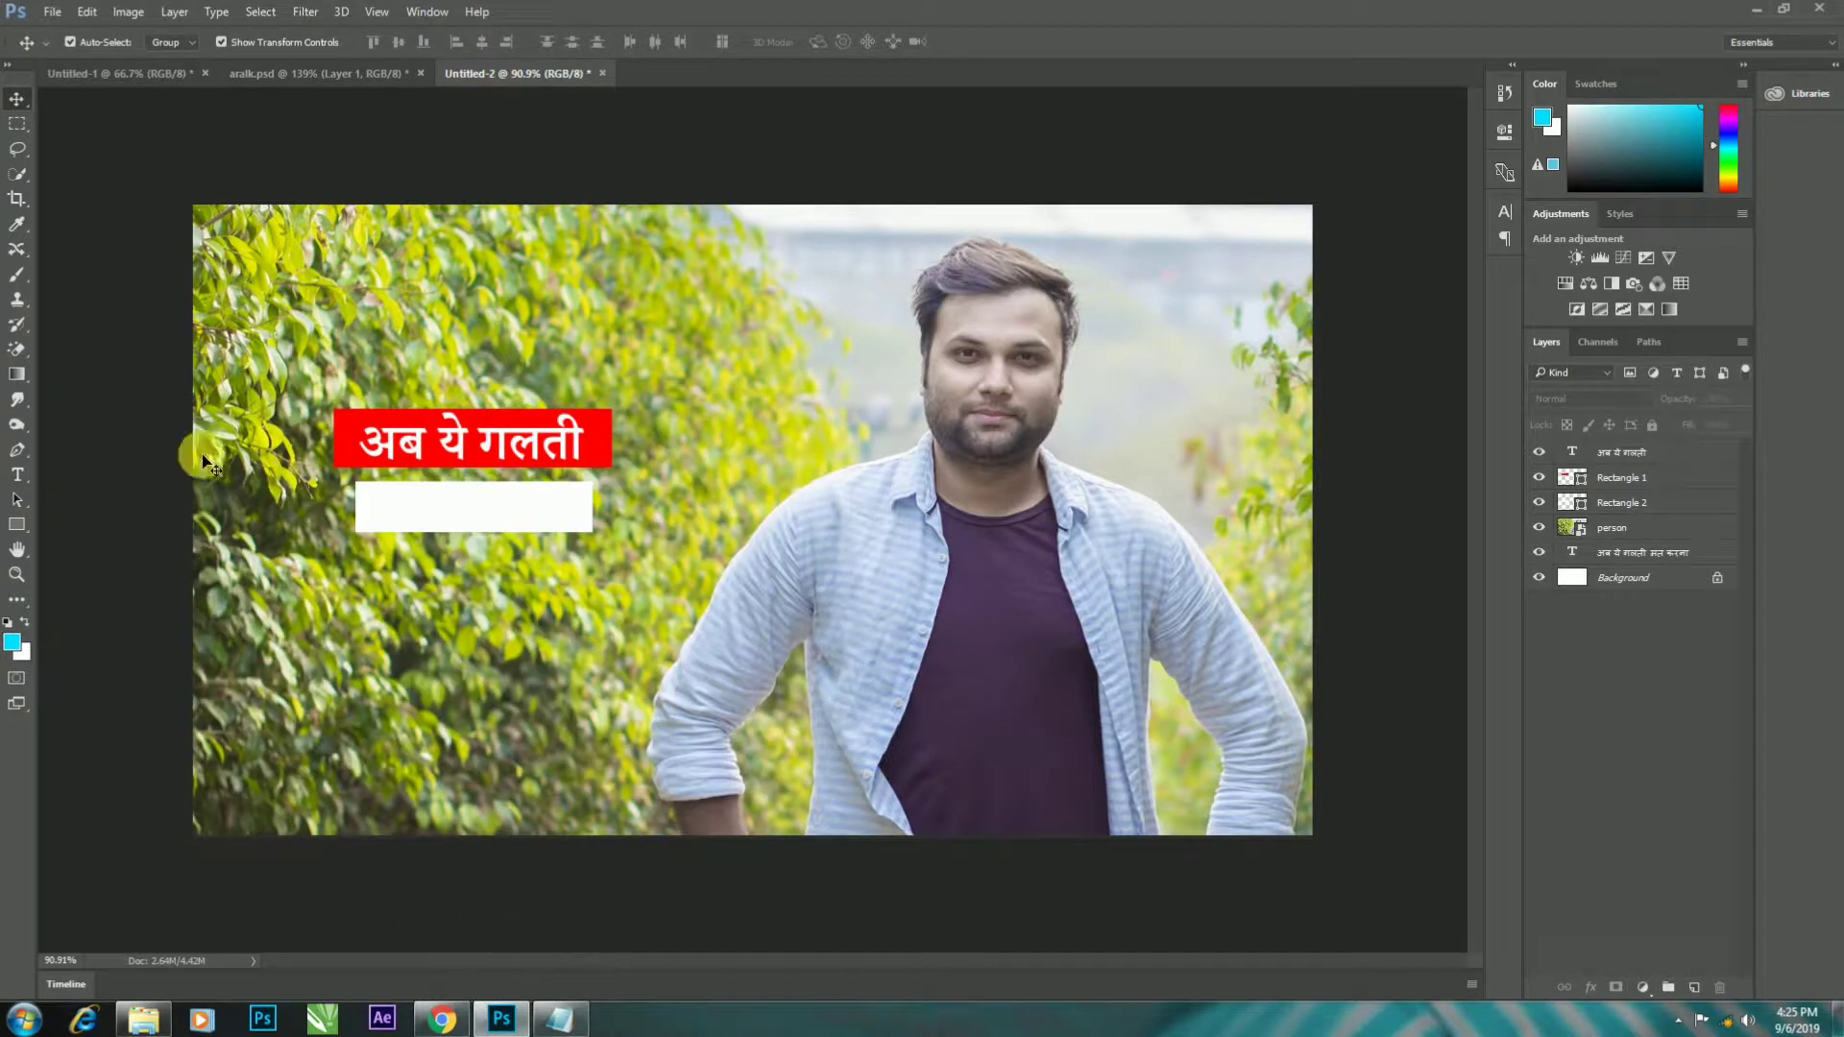
left_click(17, 480)
left_click(363, 622)
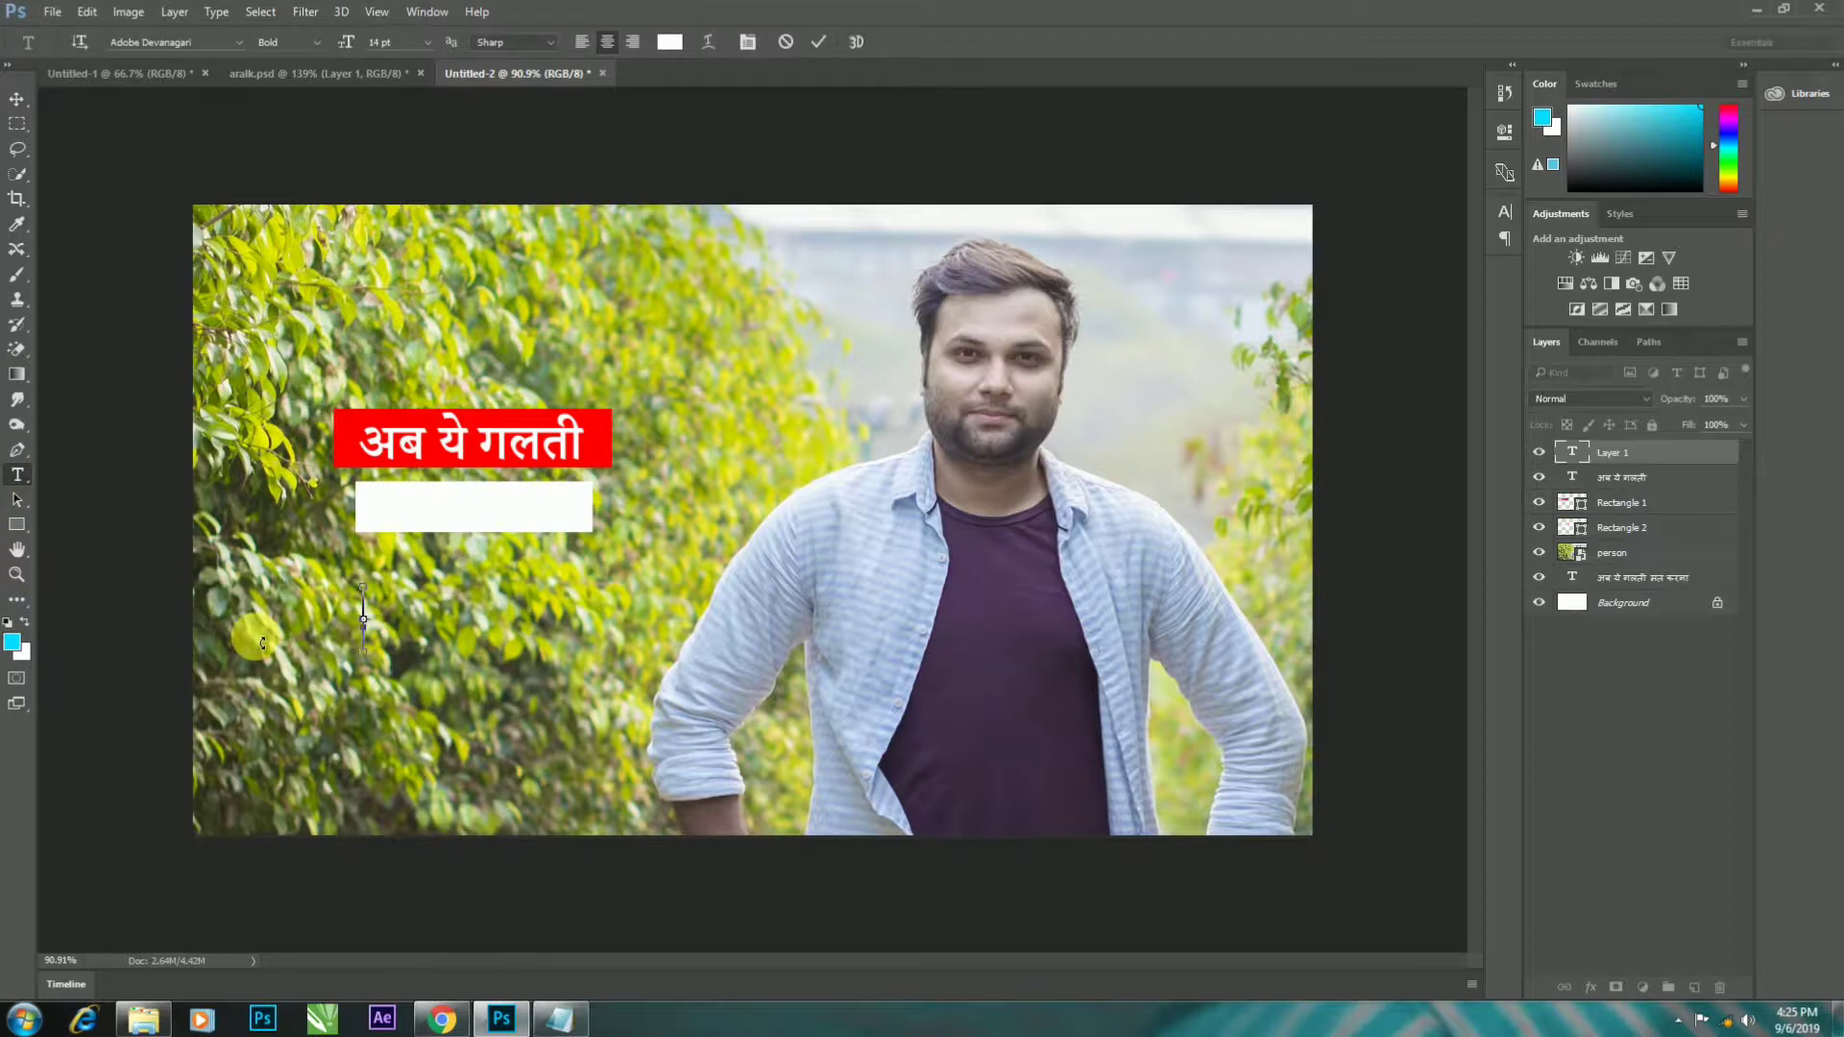
type("मत करना")
left_click(816, 42)
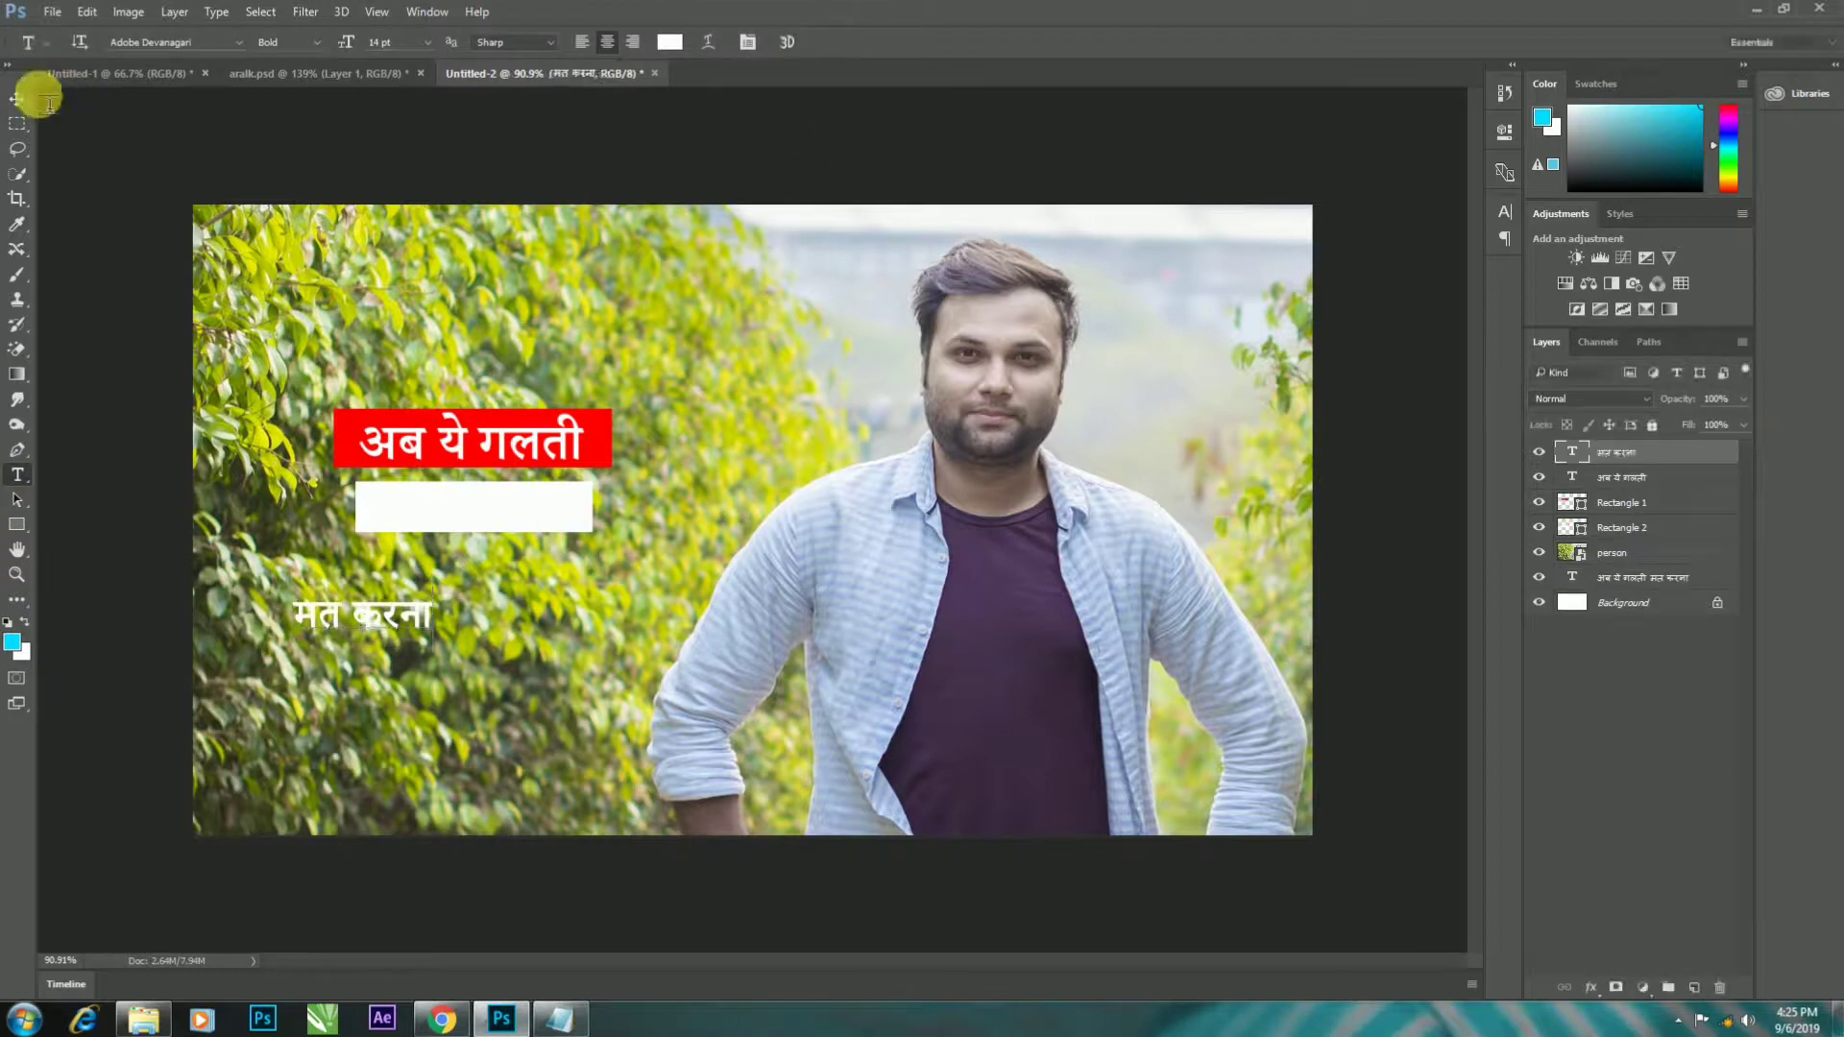
left_click(17, 101)
left_click(320, 111)
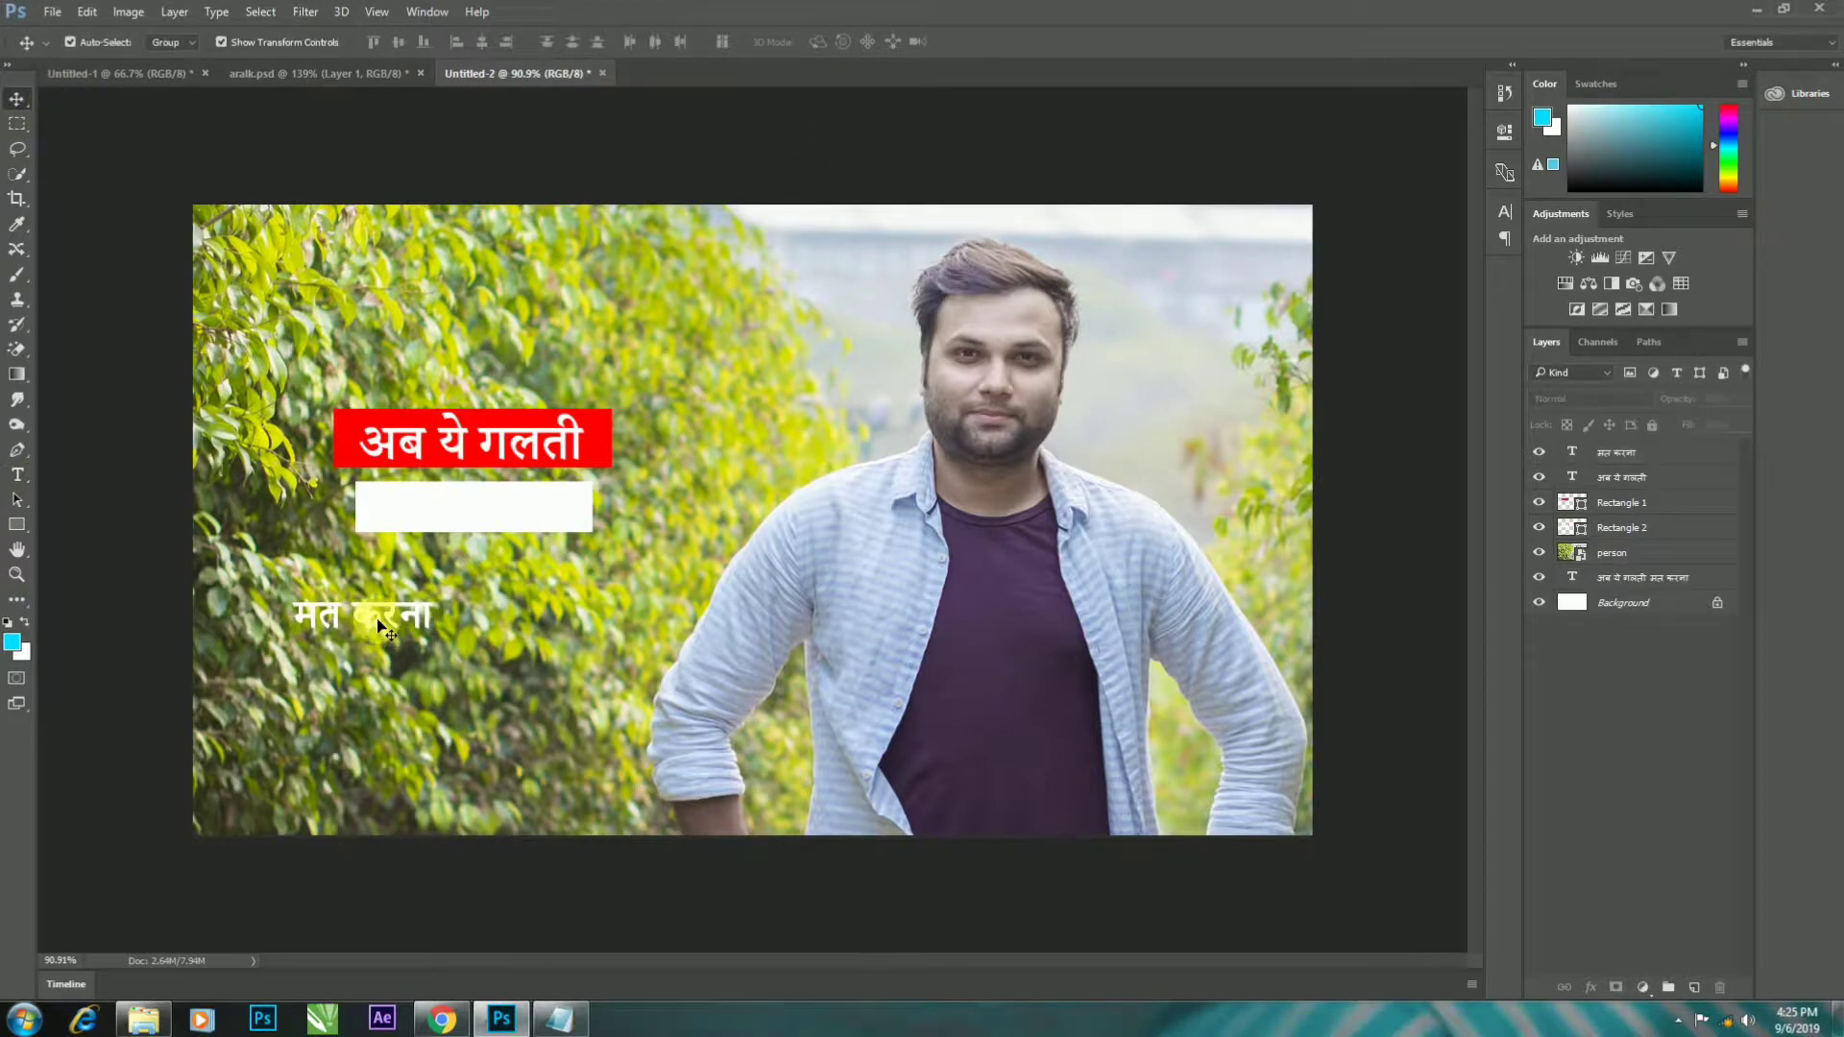
left_click_drag(380, 625, 464, 522)
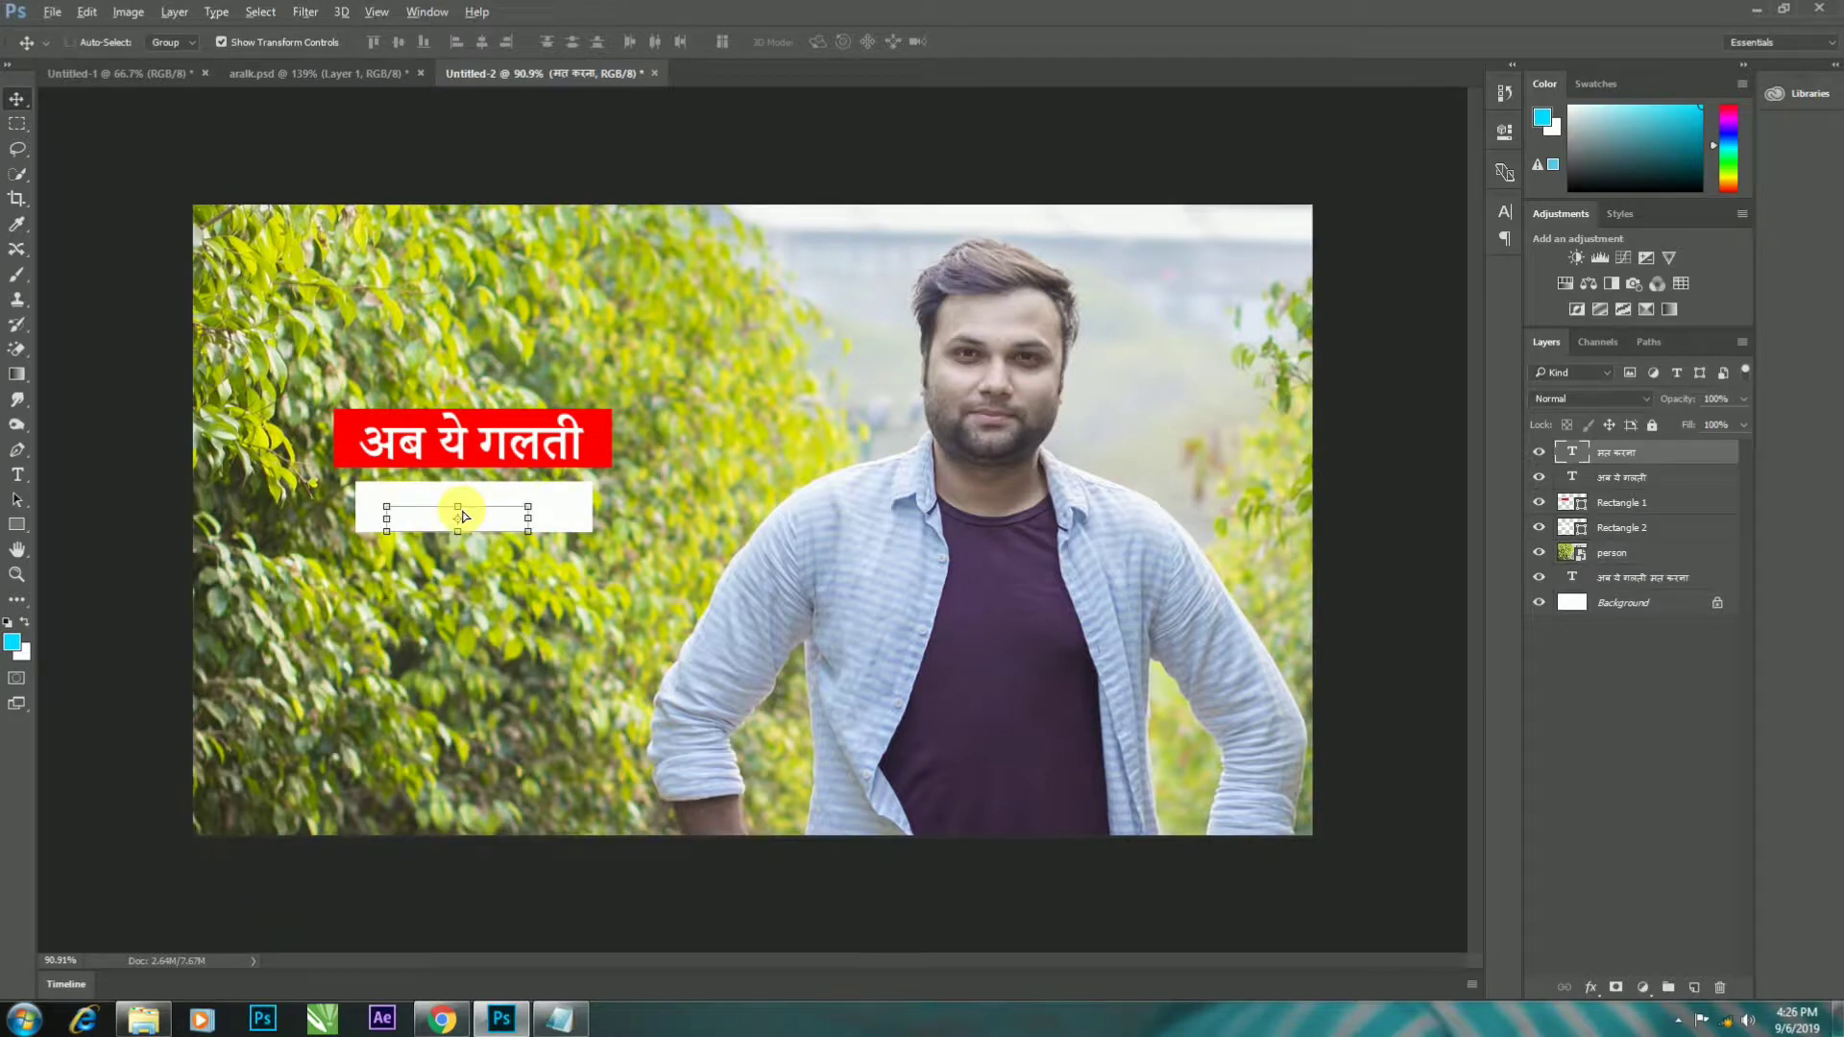
- Delete the misplaced 'मत करना' text layer and bring Notepad back up
left_click(227, 576)
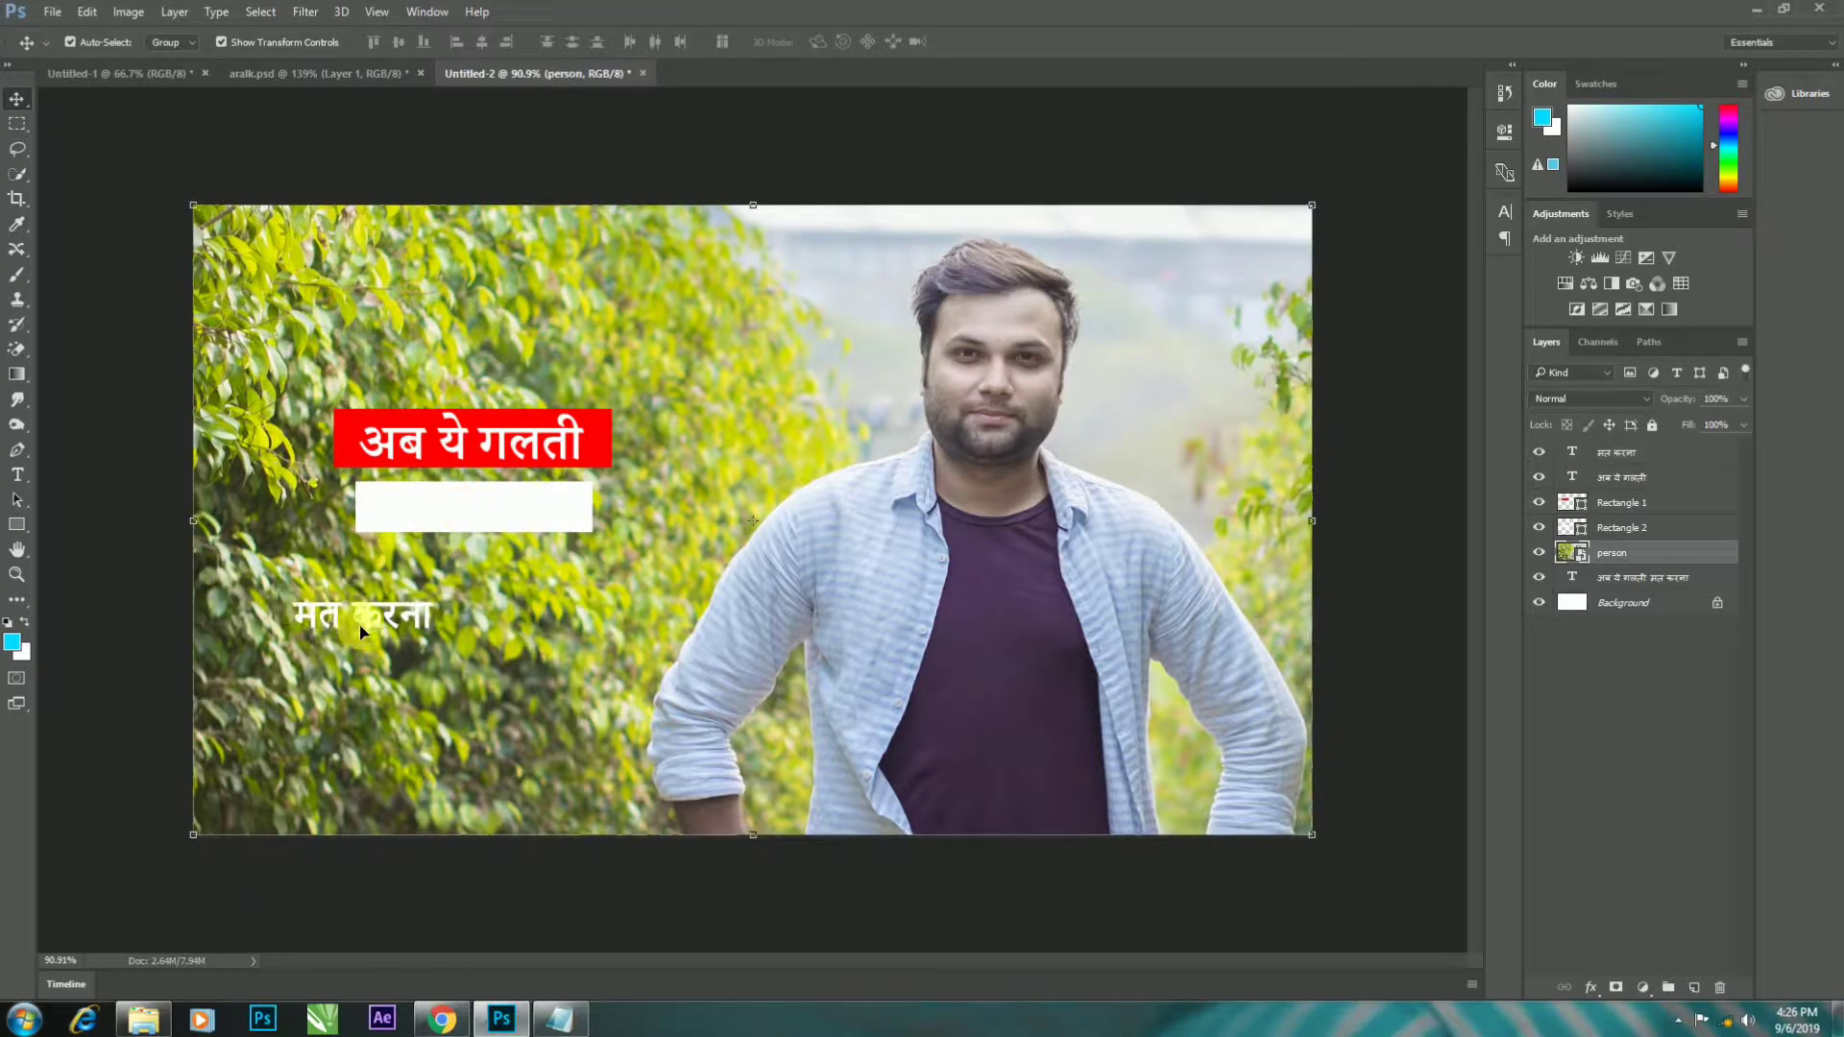
left_click(362, 628)
key("Delete")
left_click(560, 1018)
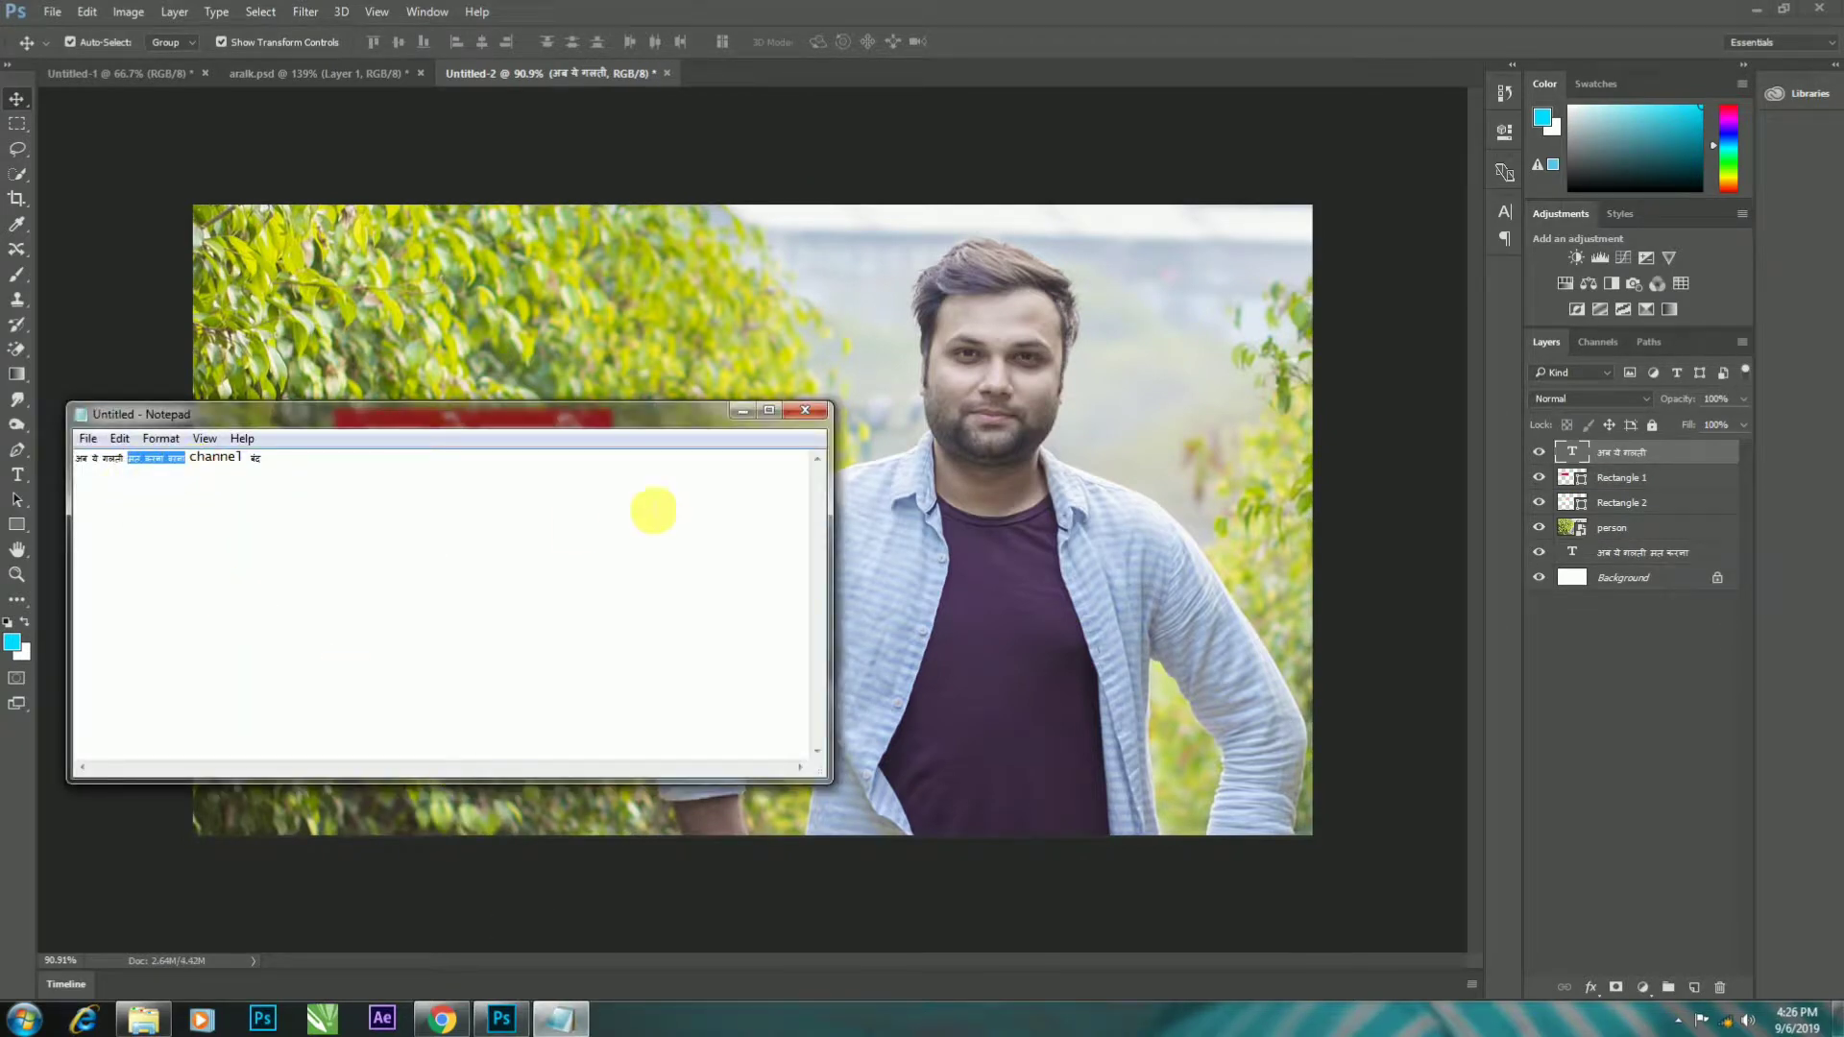
- Paste 'मत करना वरना' as new text and colour it black
left_click(744, 412)
left_click(18, 474)
left_click(312, 622)
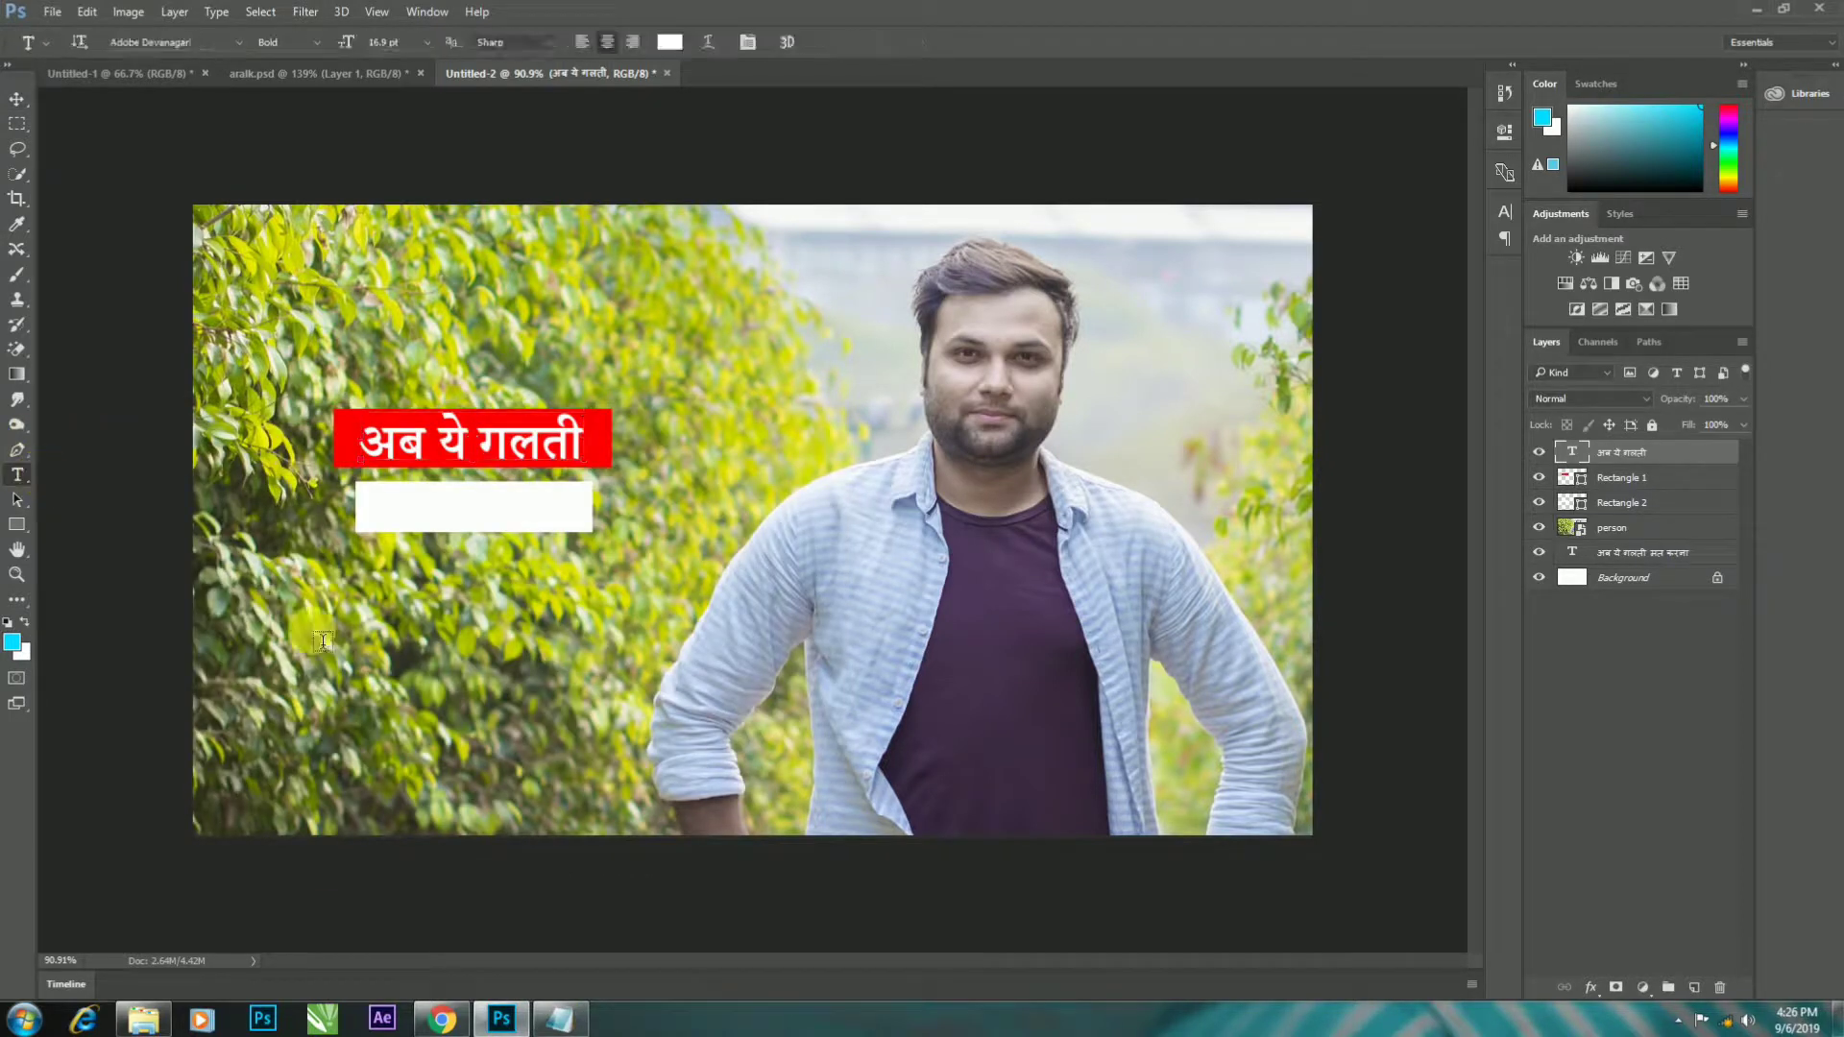
type("मत करना करना")
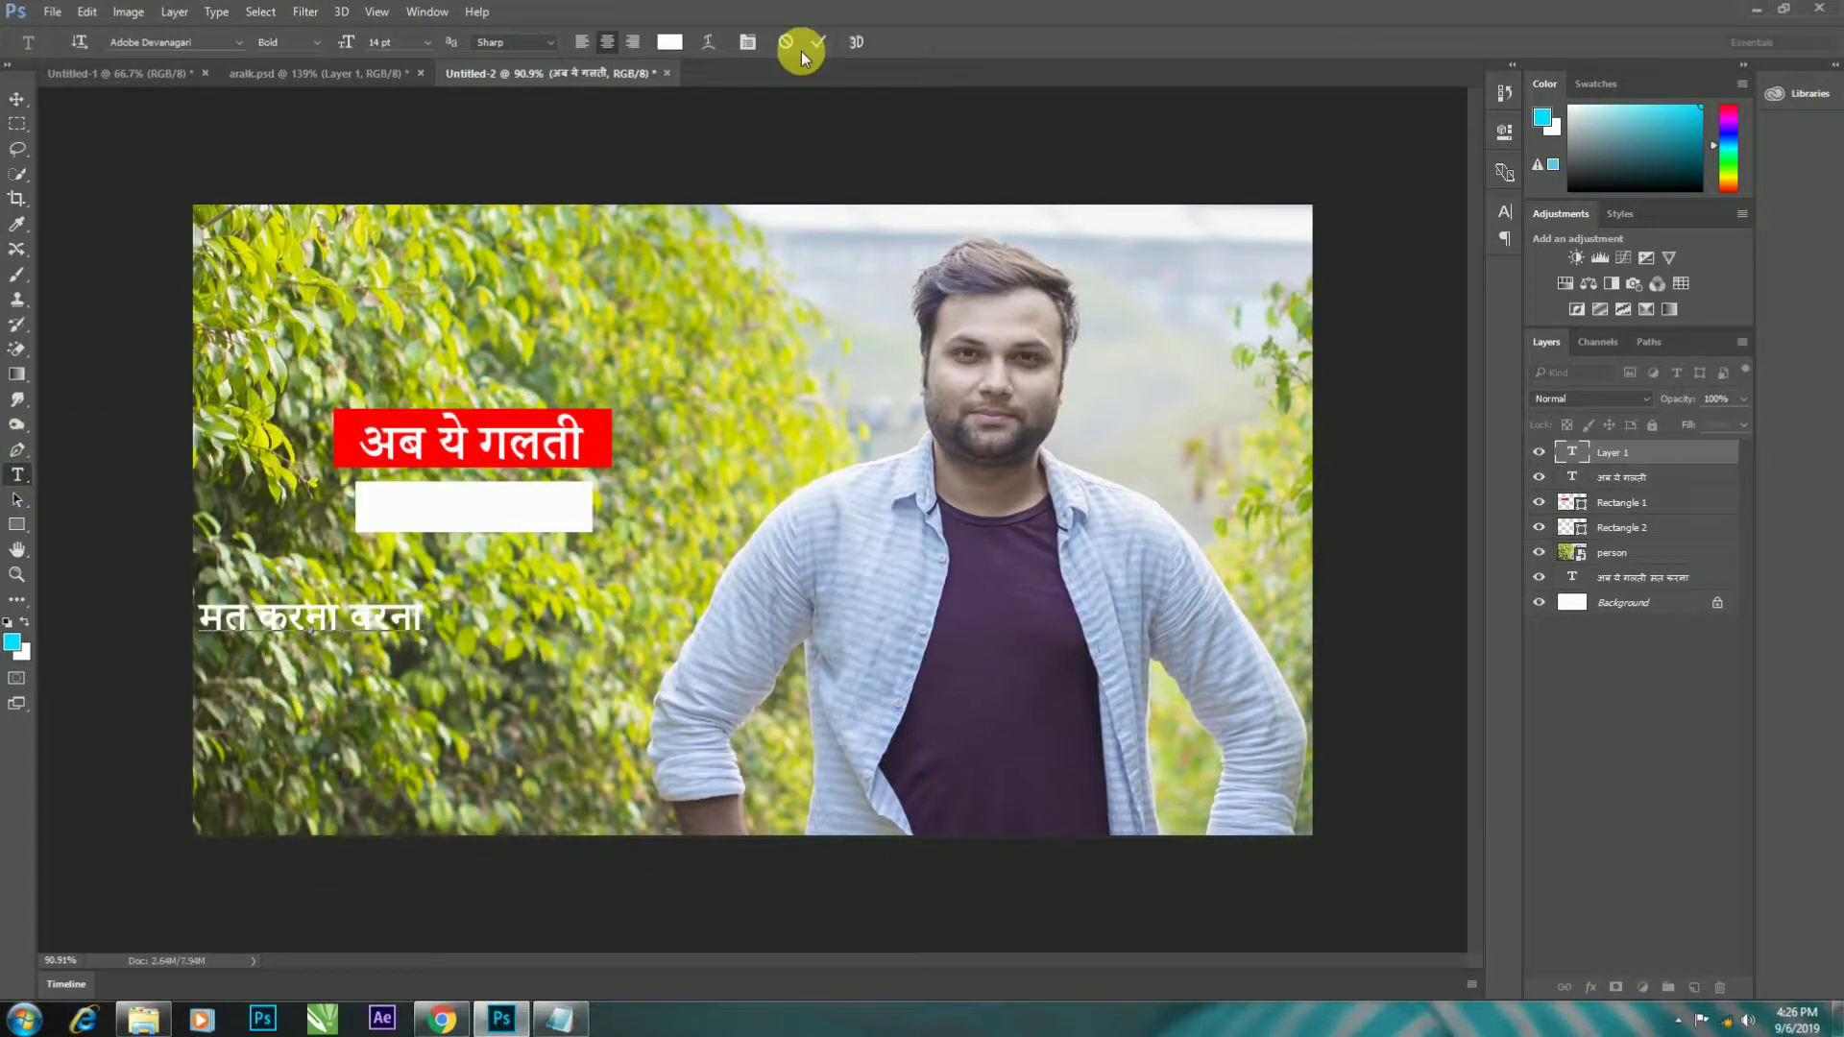
left_click(19, 100)
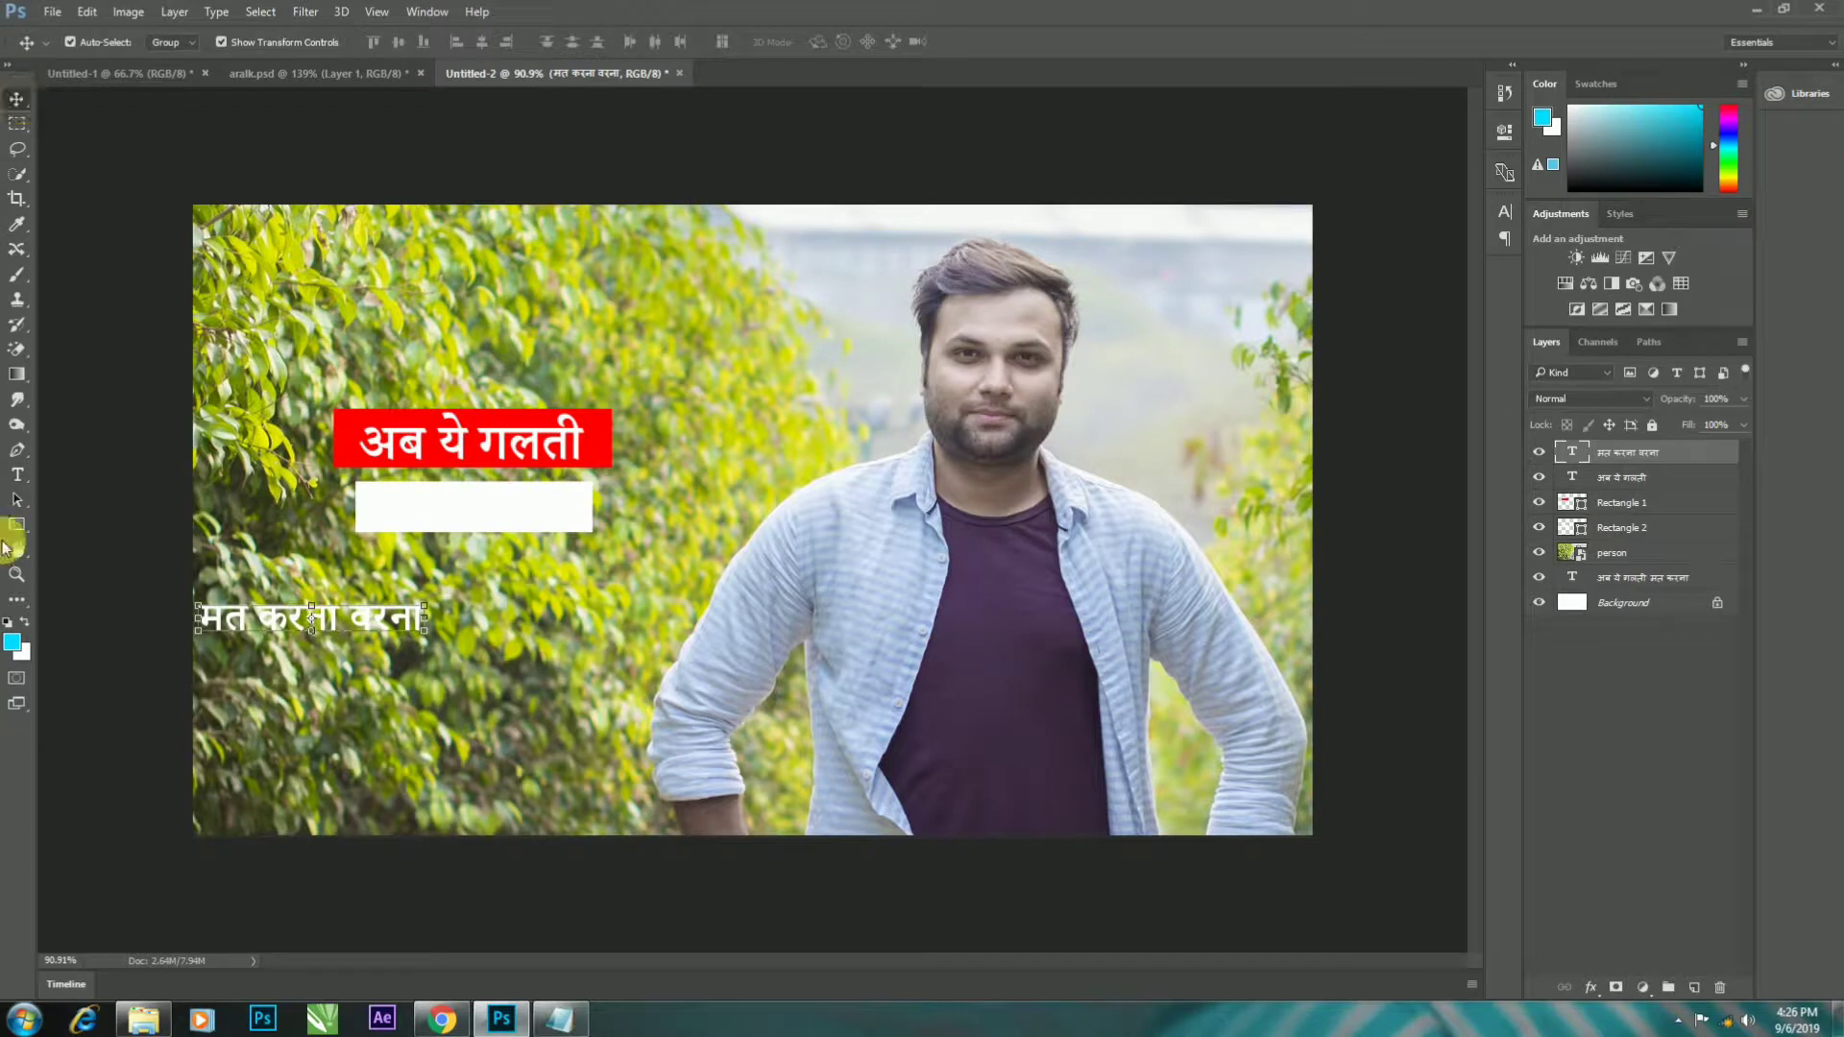
left_click(11, 626)
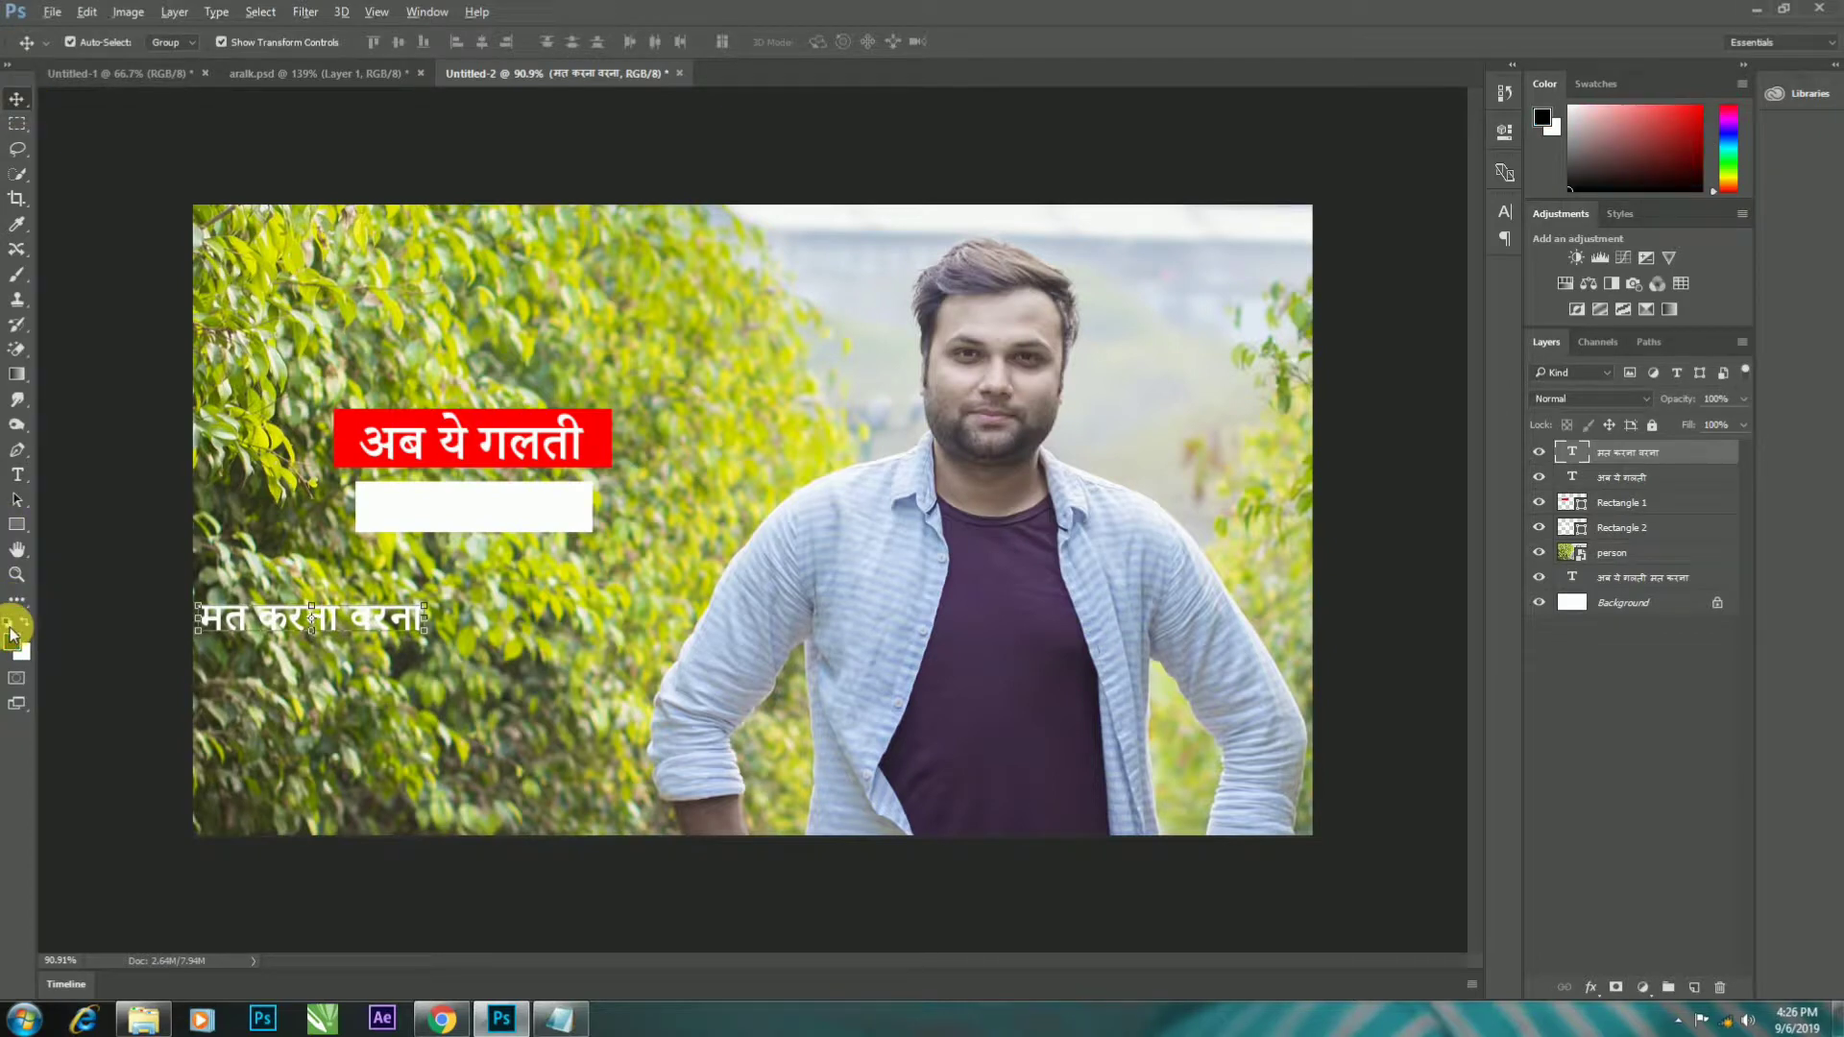
key("alt+BackSpace")
- Move the black caption onto the white bar, shrink it slightly, and centre it there
left_click_drag(389, 602, 525, 507)
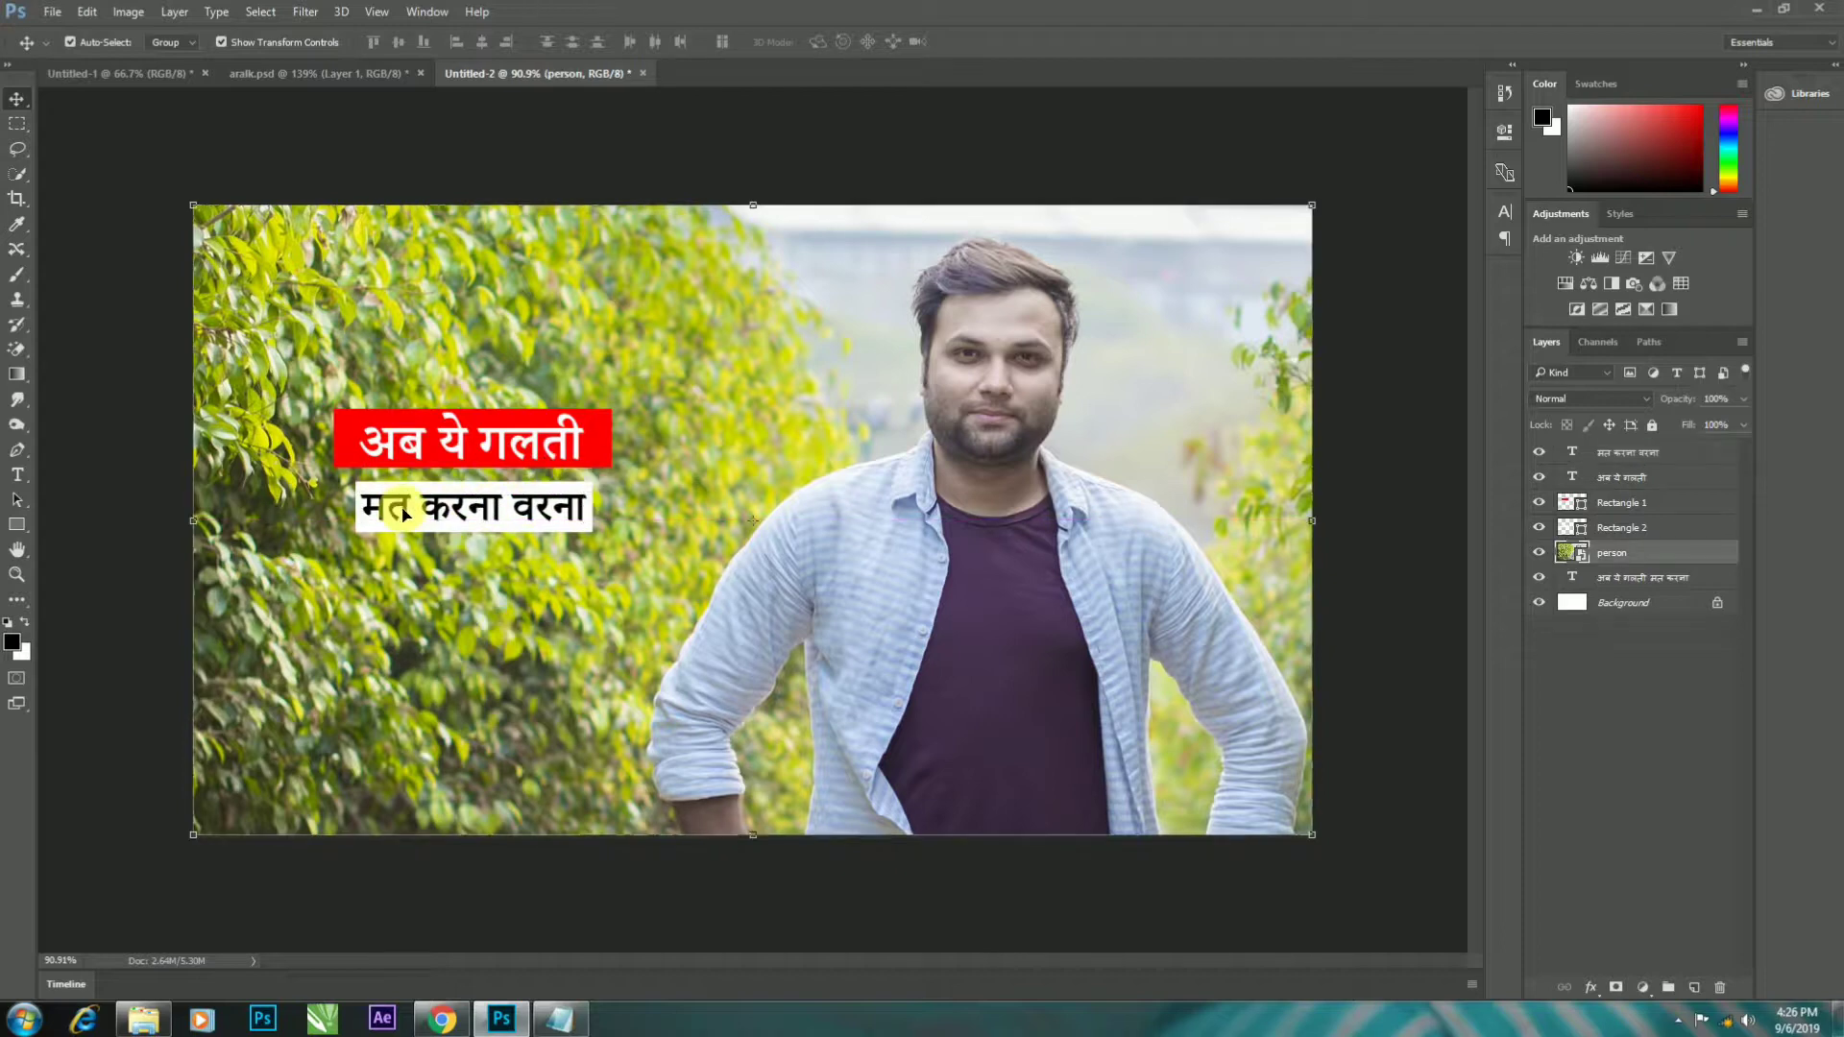
key("ctrl+t")
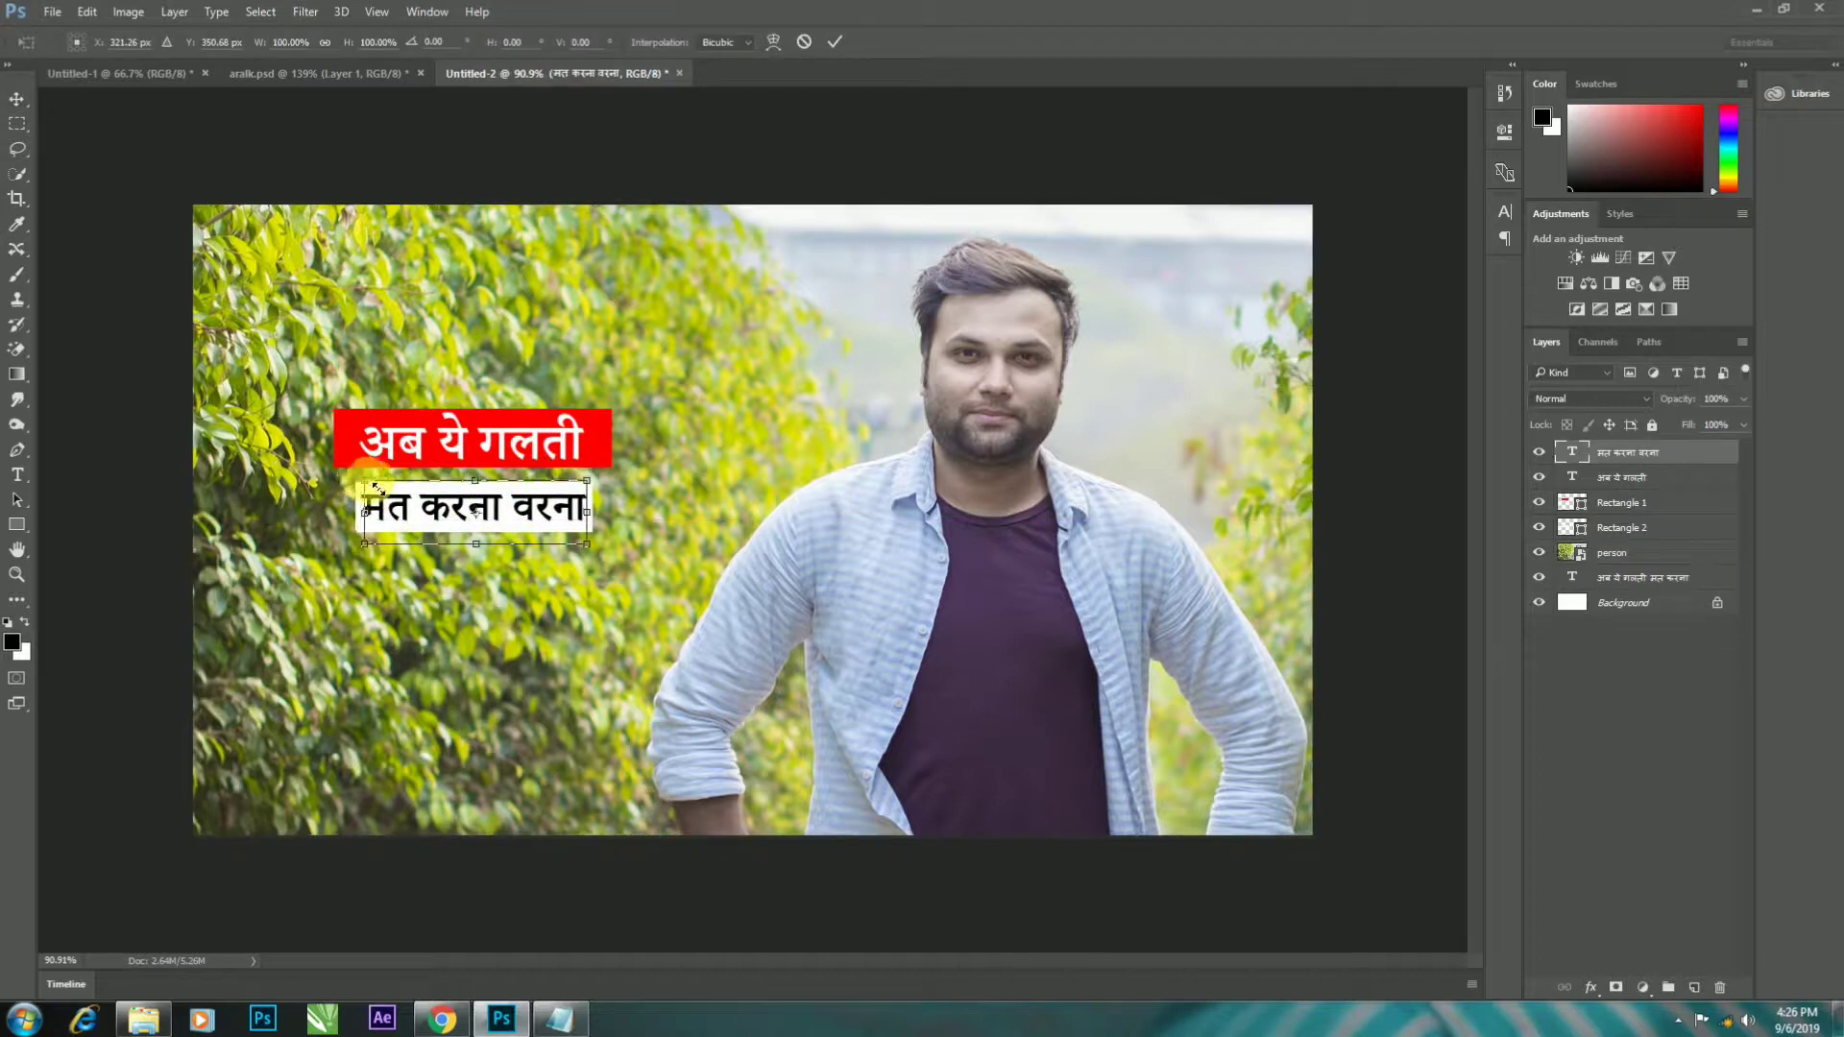
left_click_drag(378, 487, 390, 497)
key("Return")
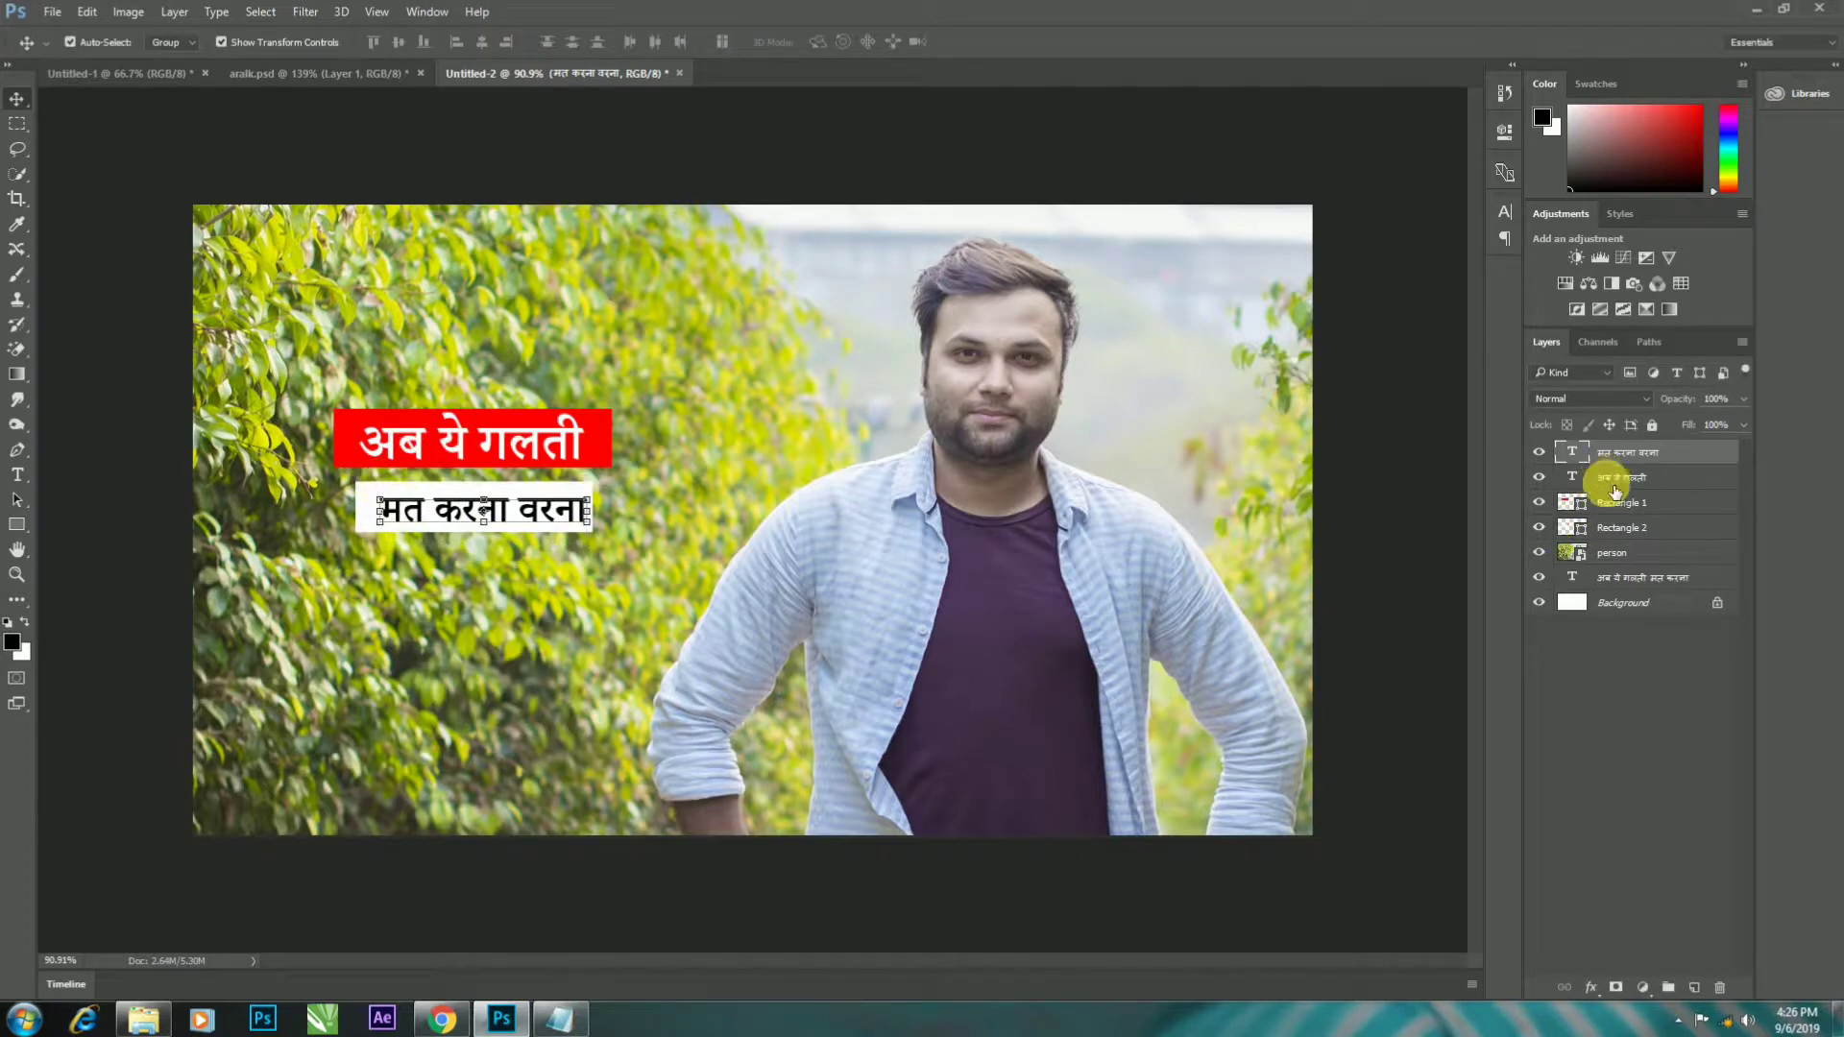
left_click(1614, 534, "ctrl")
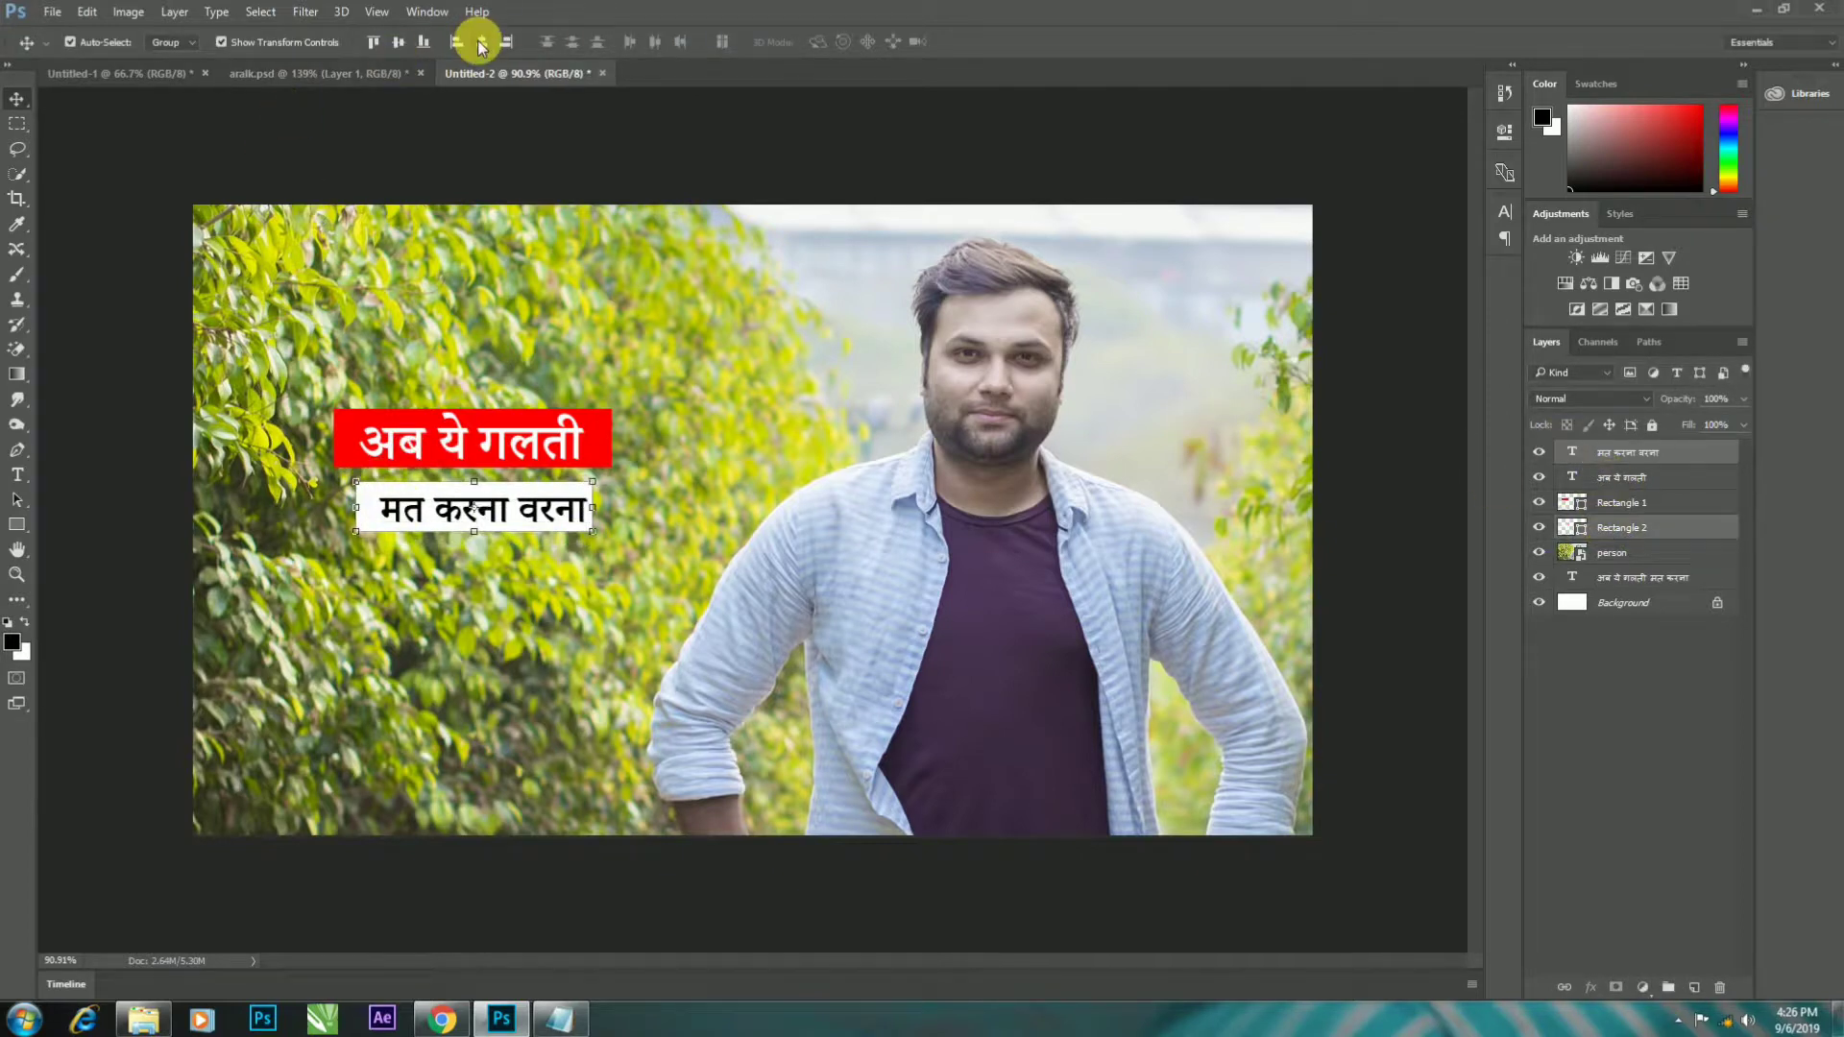
left_click(398, 42)
left_click(465, 131)
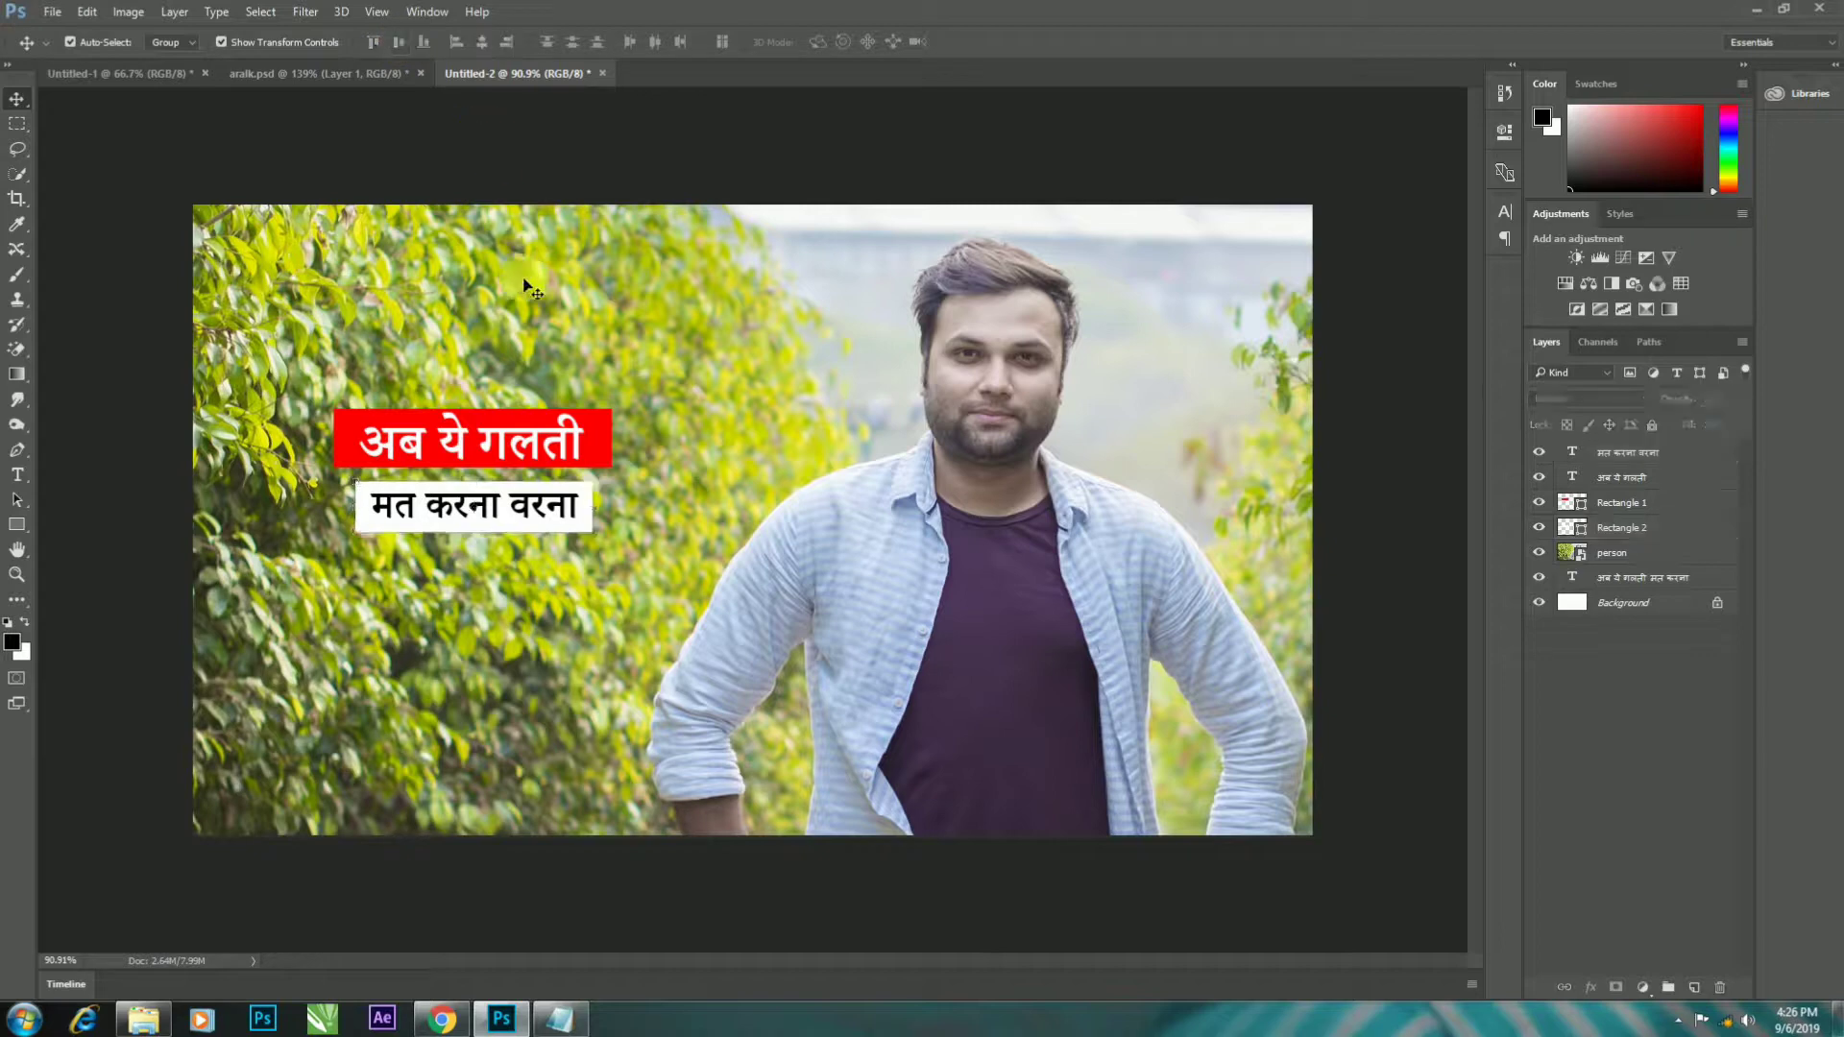
- Draw a third bar below the white bar and give it a golden-yellow custom fill
left_click(16, 524)
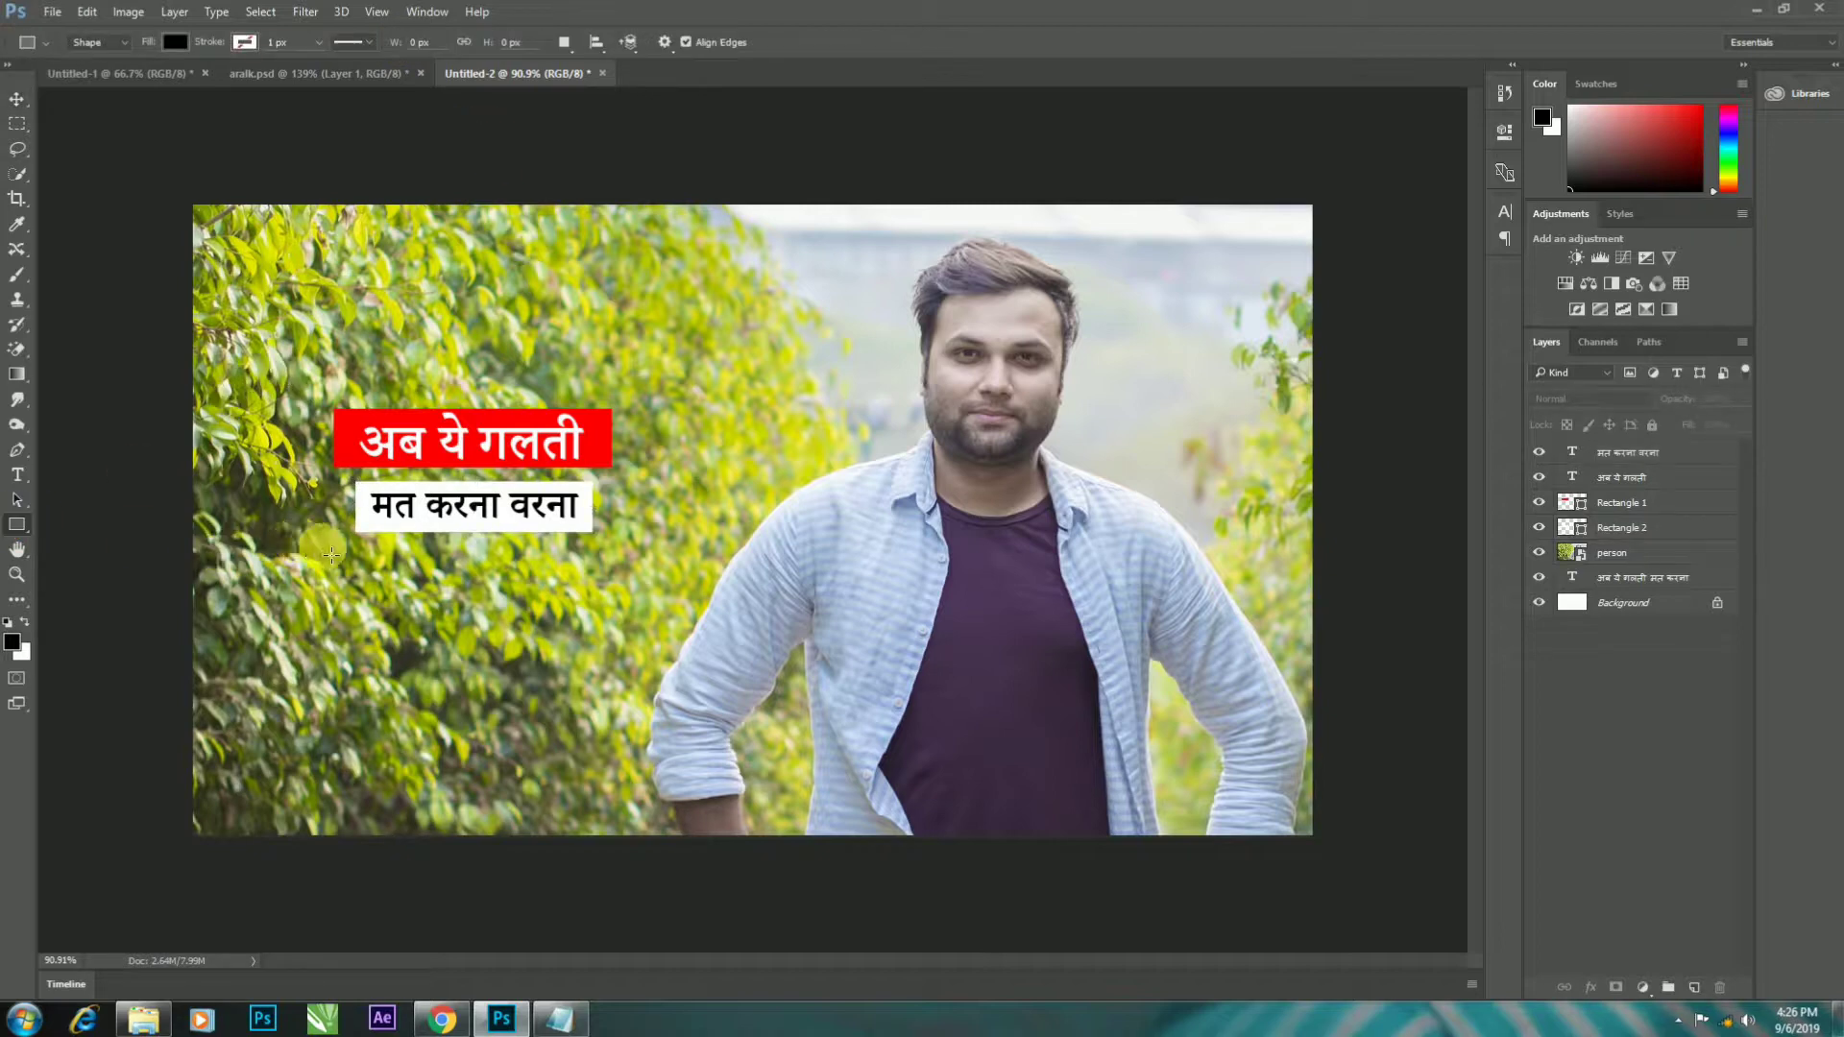
left_click_drag(322, 543, 649, 609)
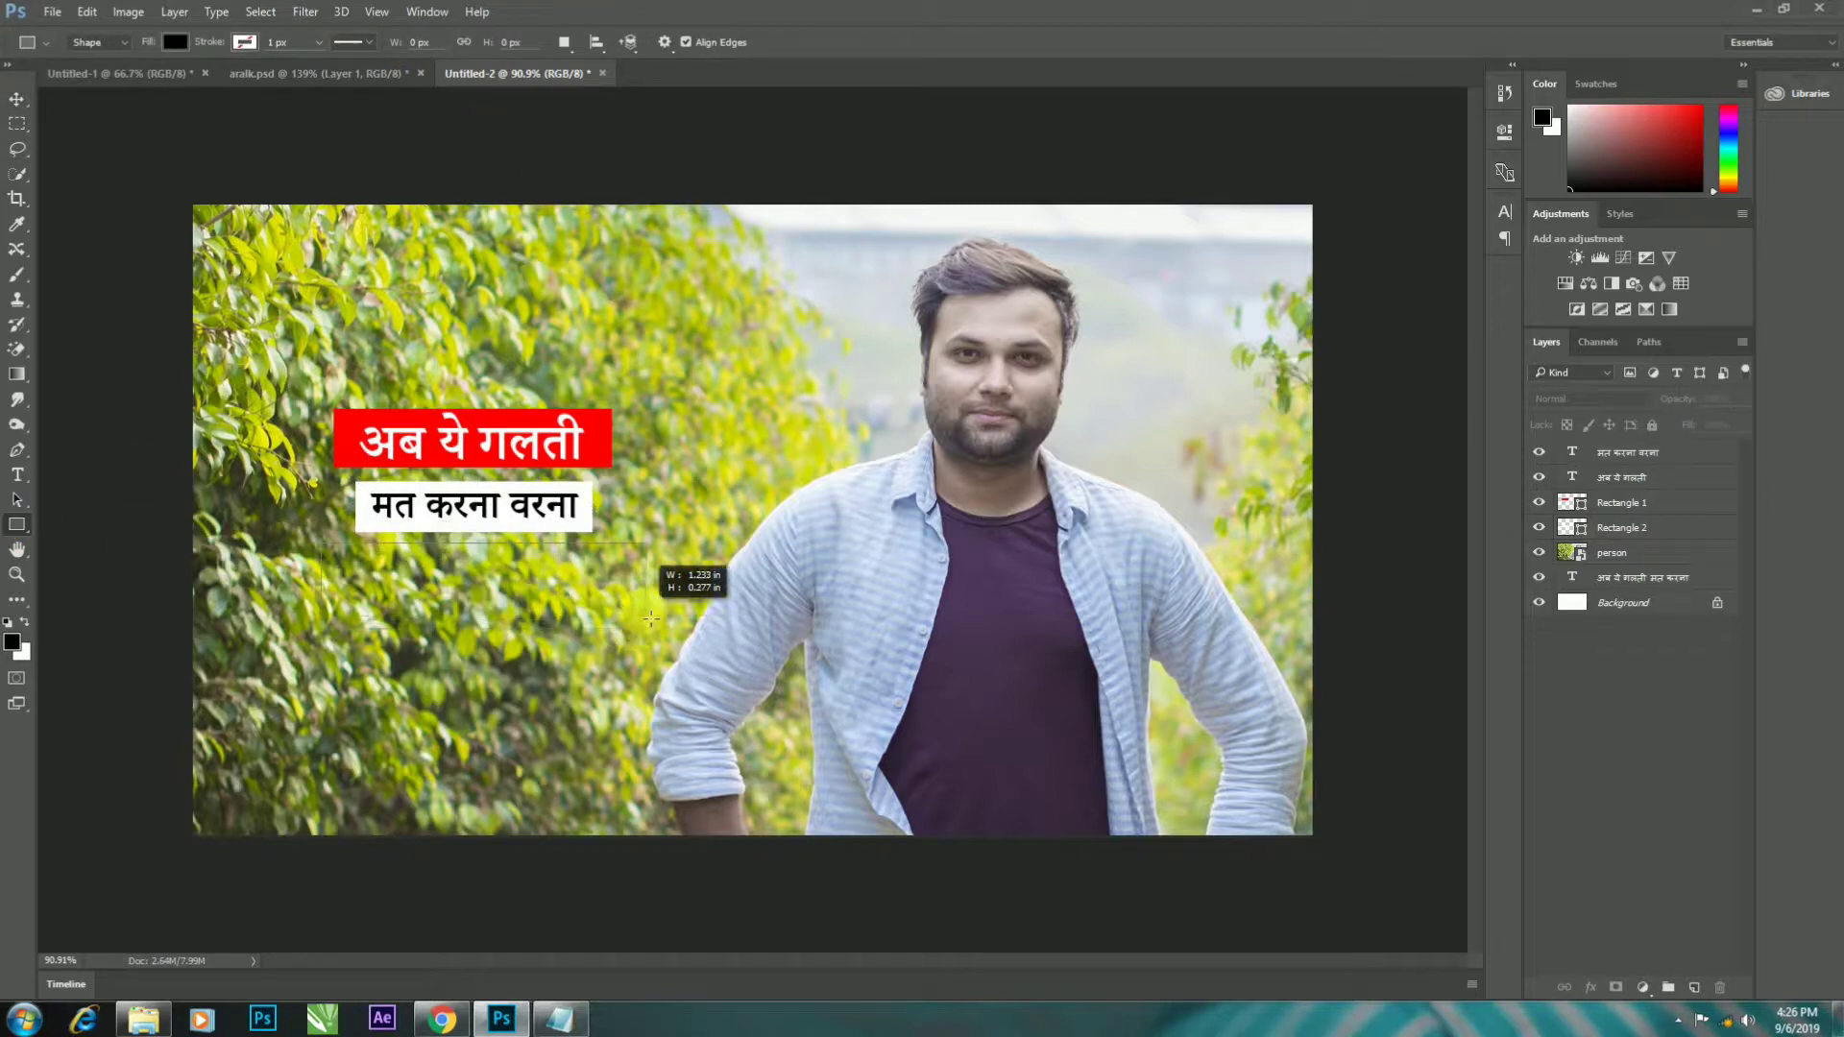
left_click_drag(649, 605, 643, 603)
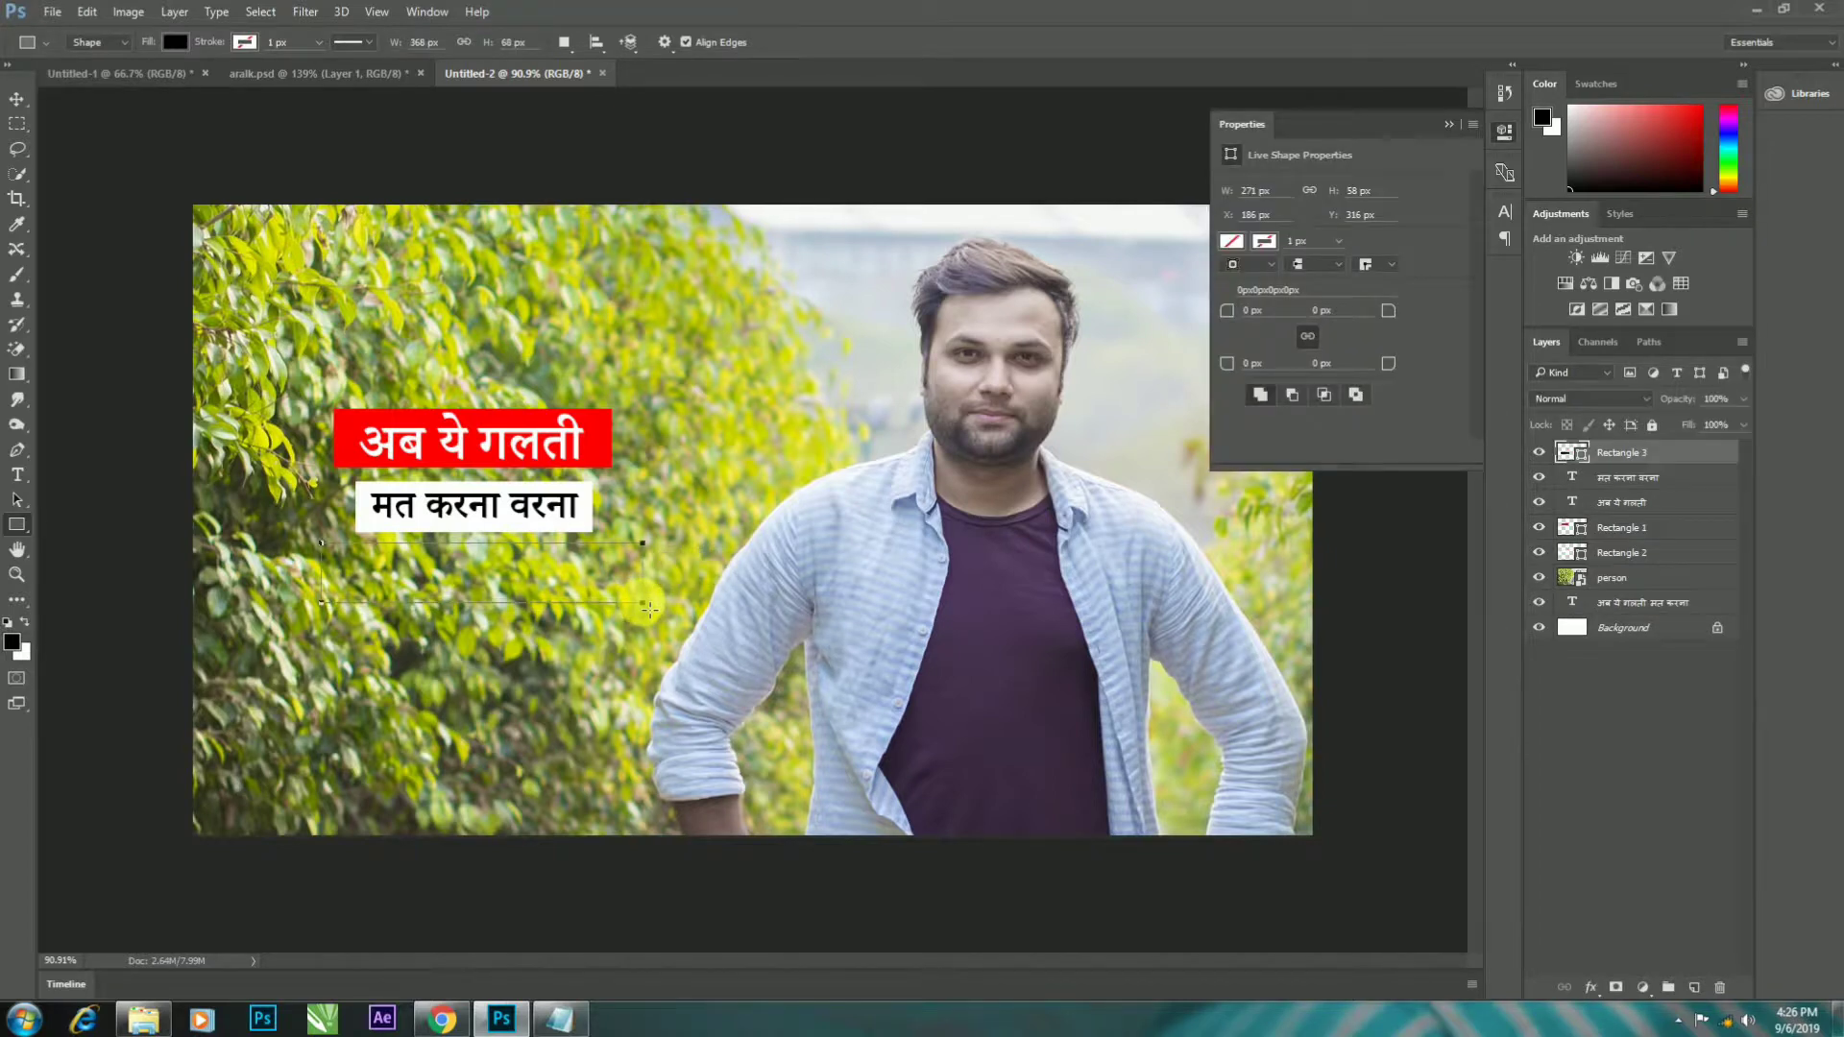
left_click(1231, 242)
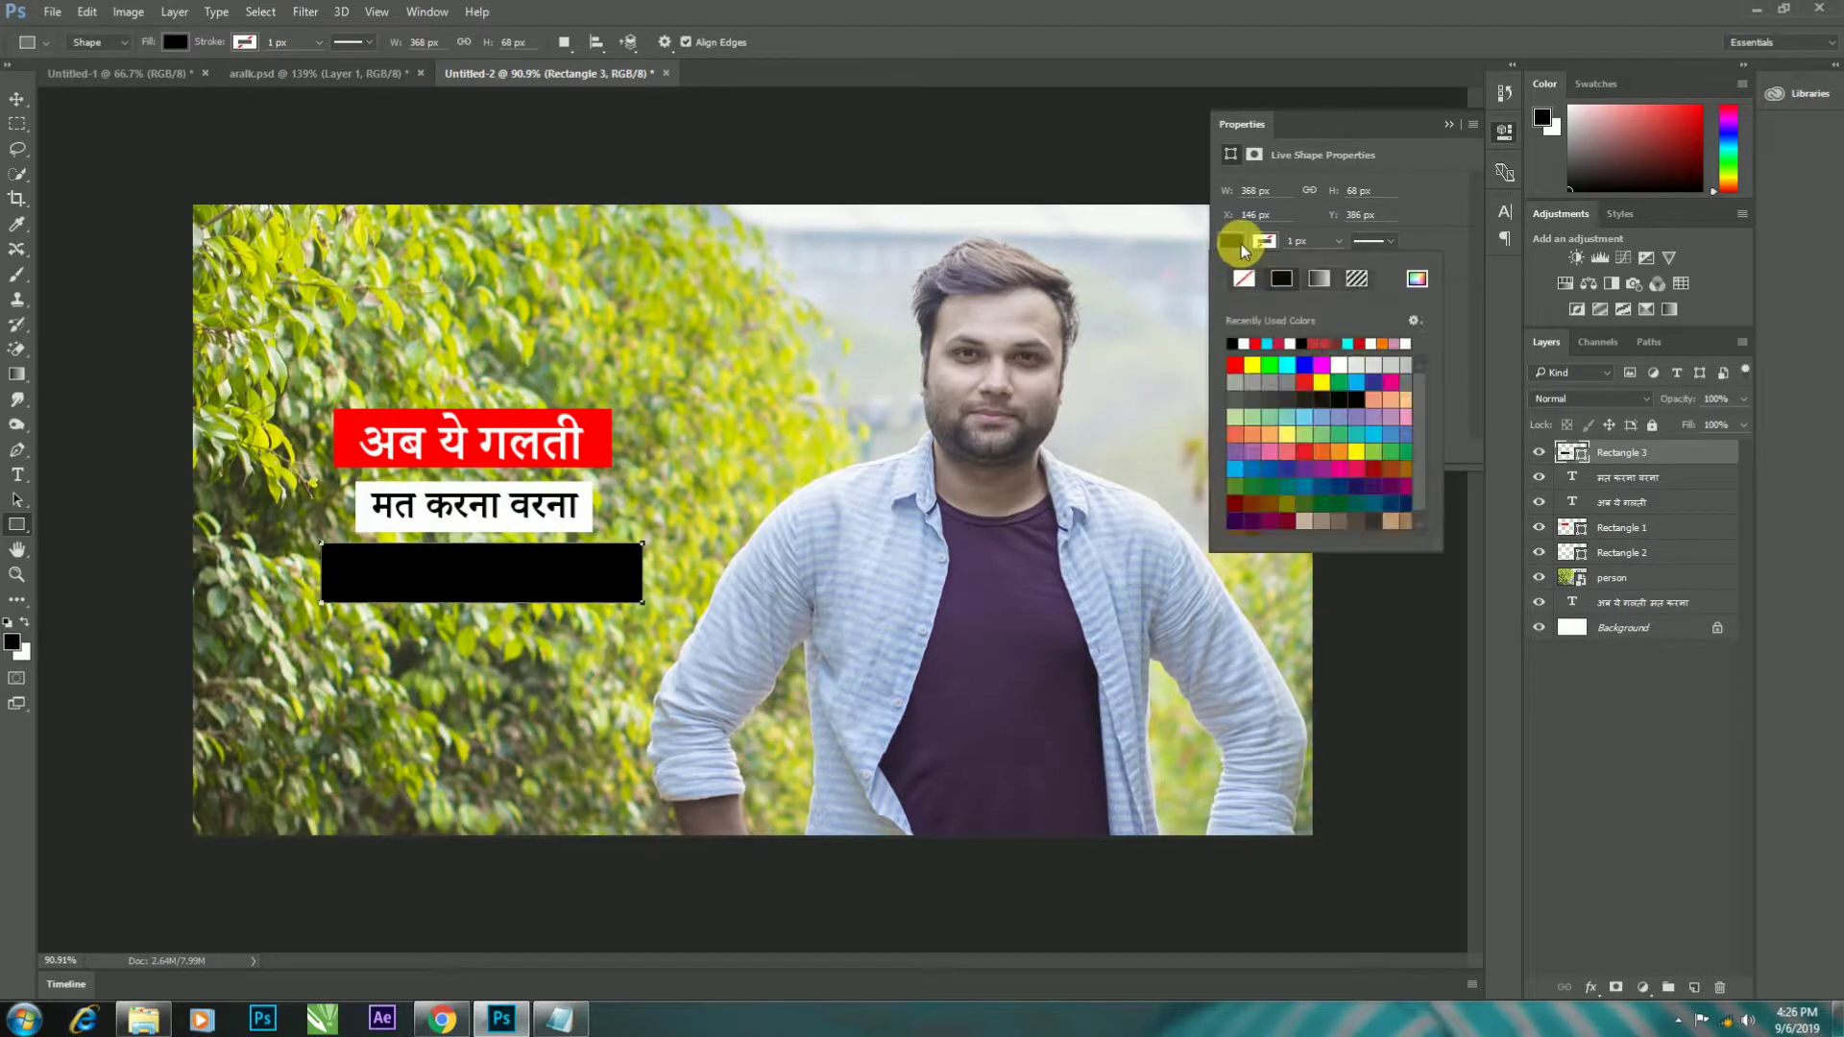
left_click(1393, 344)
left_click(1416, 279)
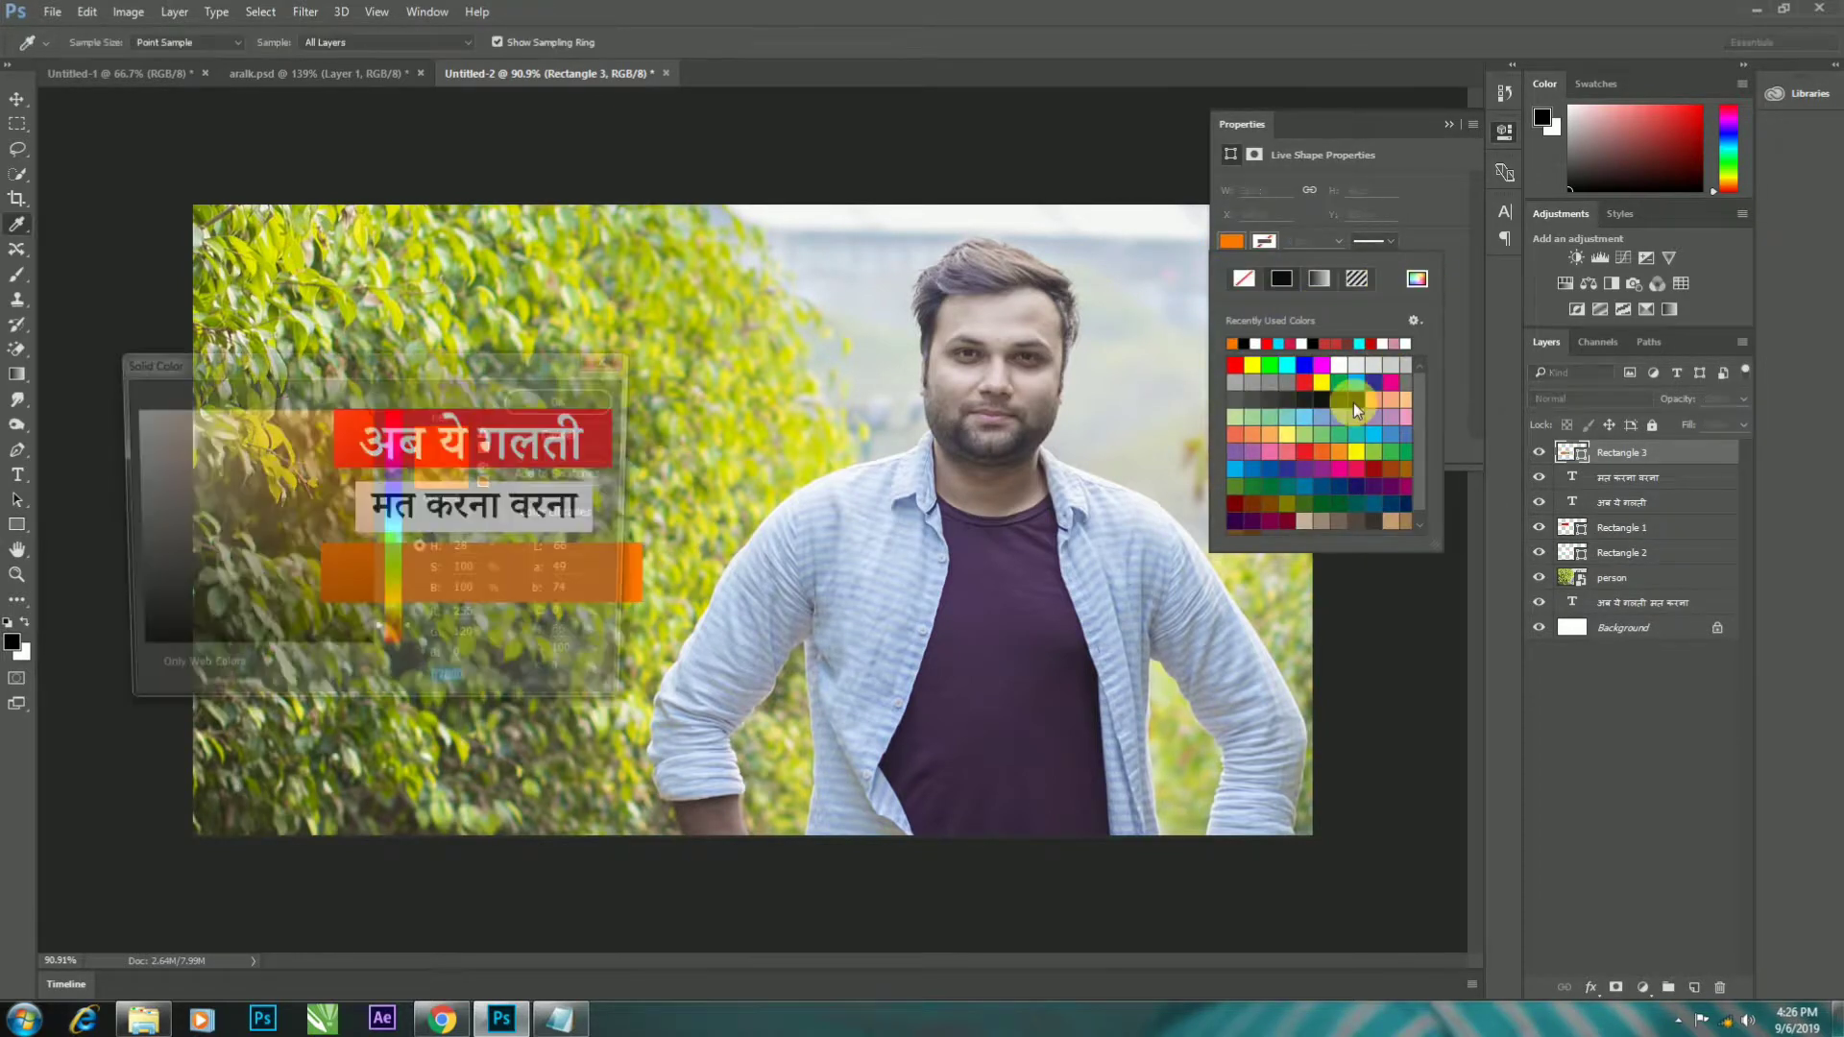
left_click(392, 615)
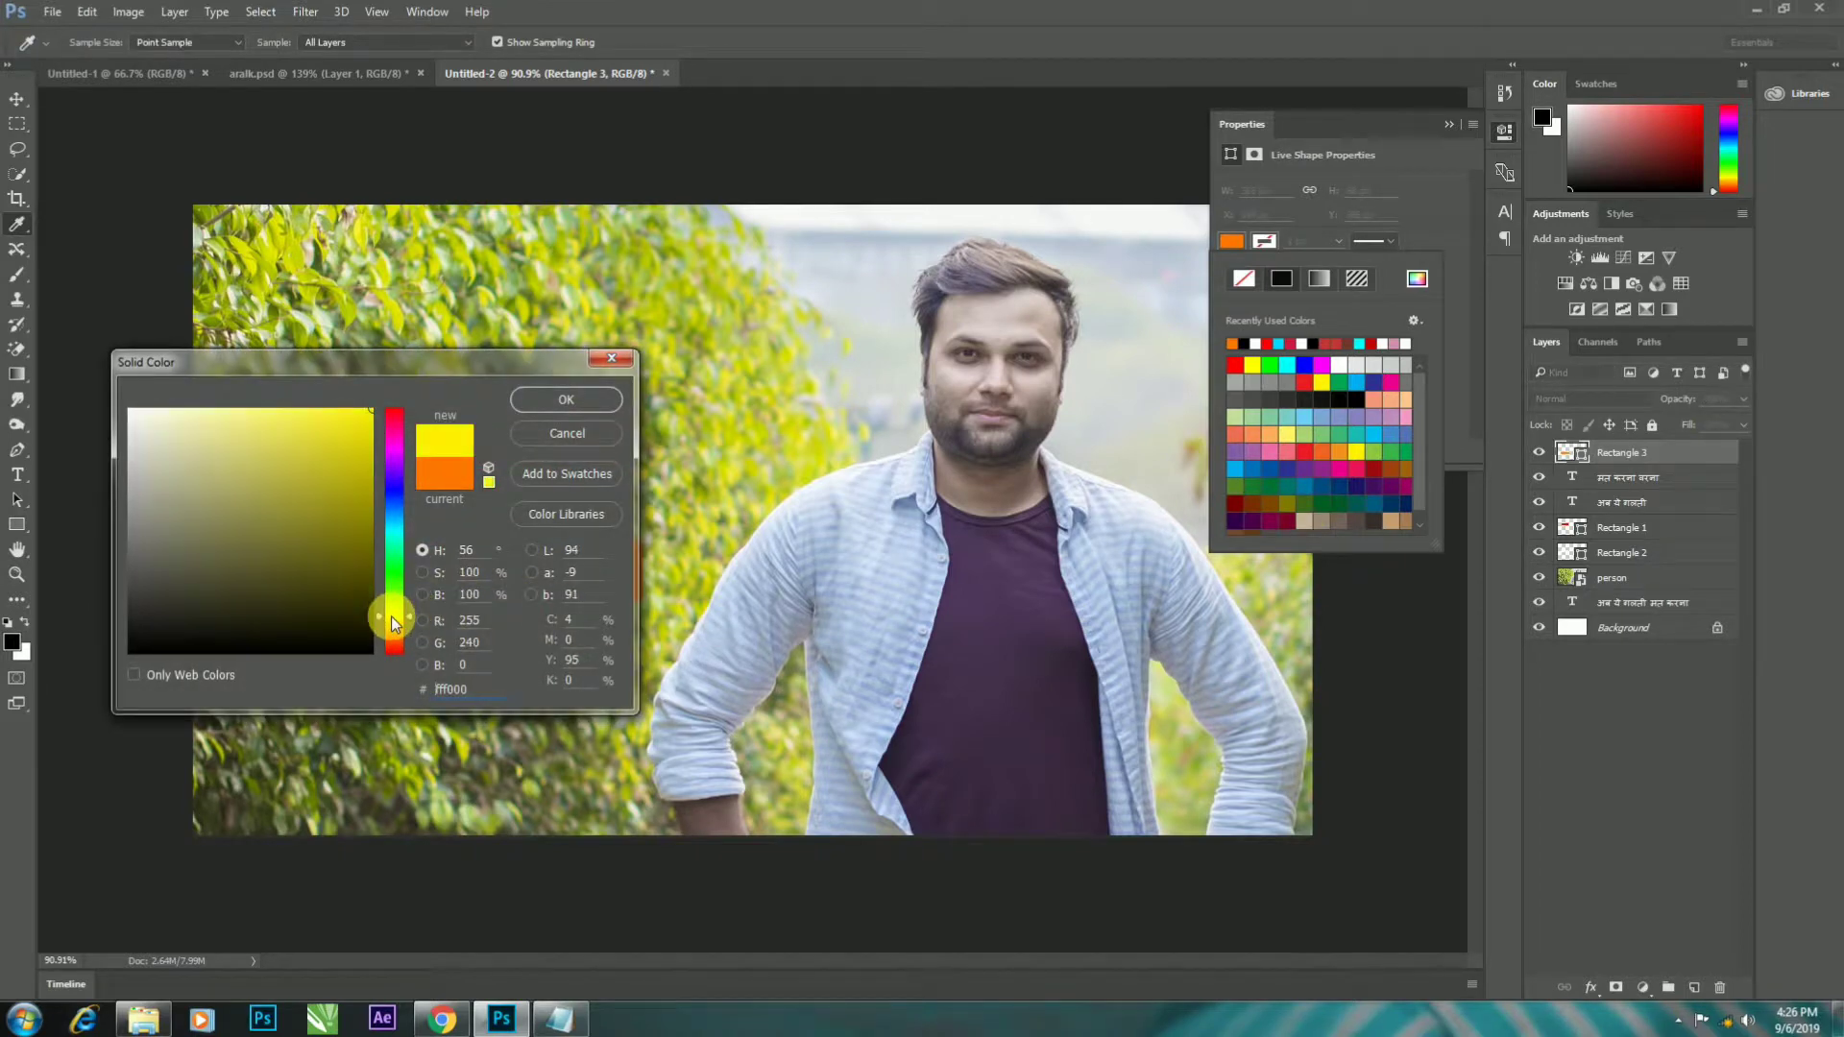
left_click_drag(391, 624, 391, 628)
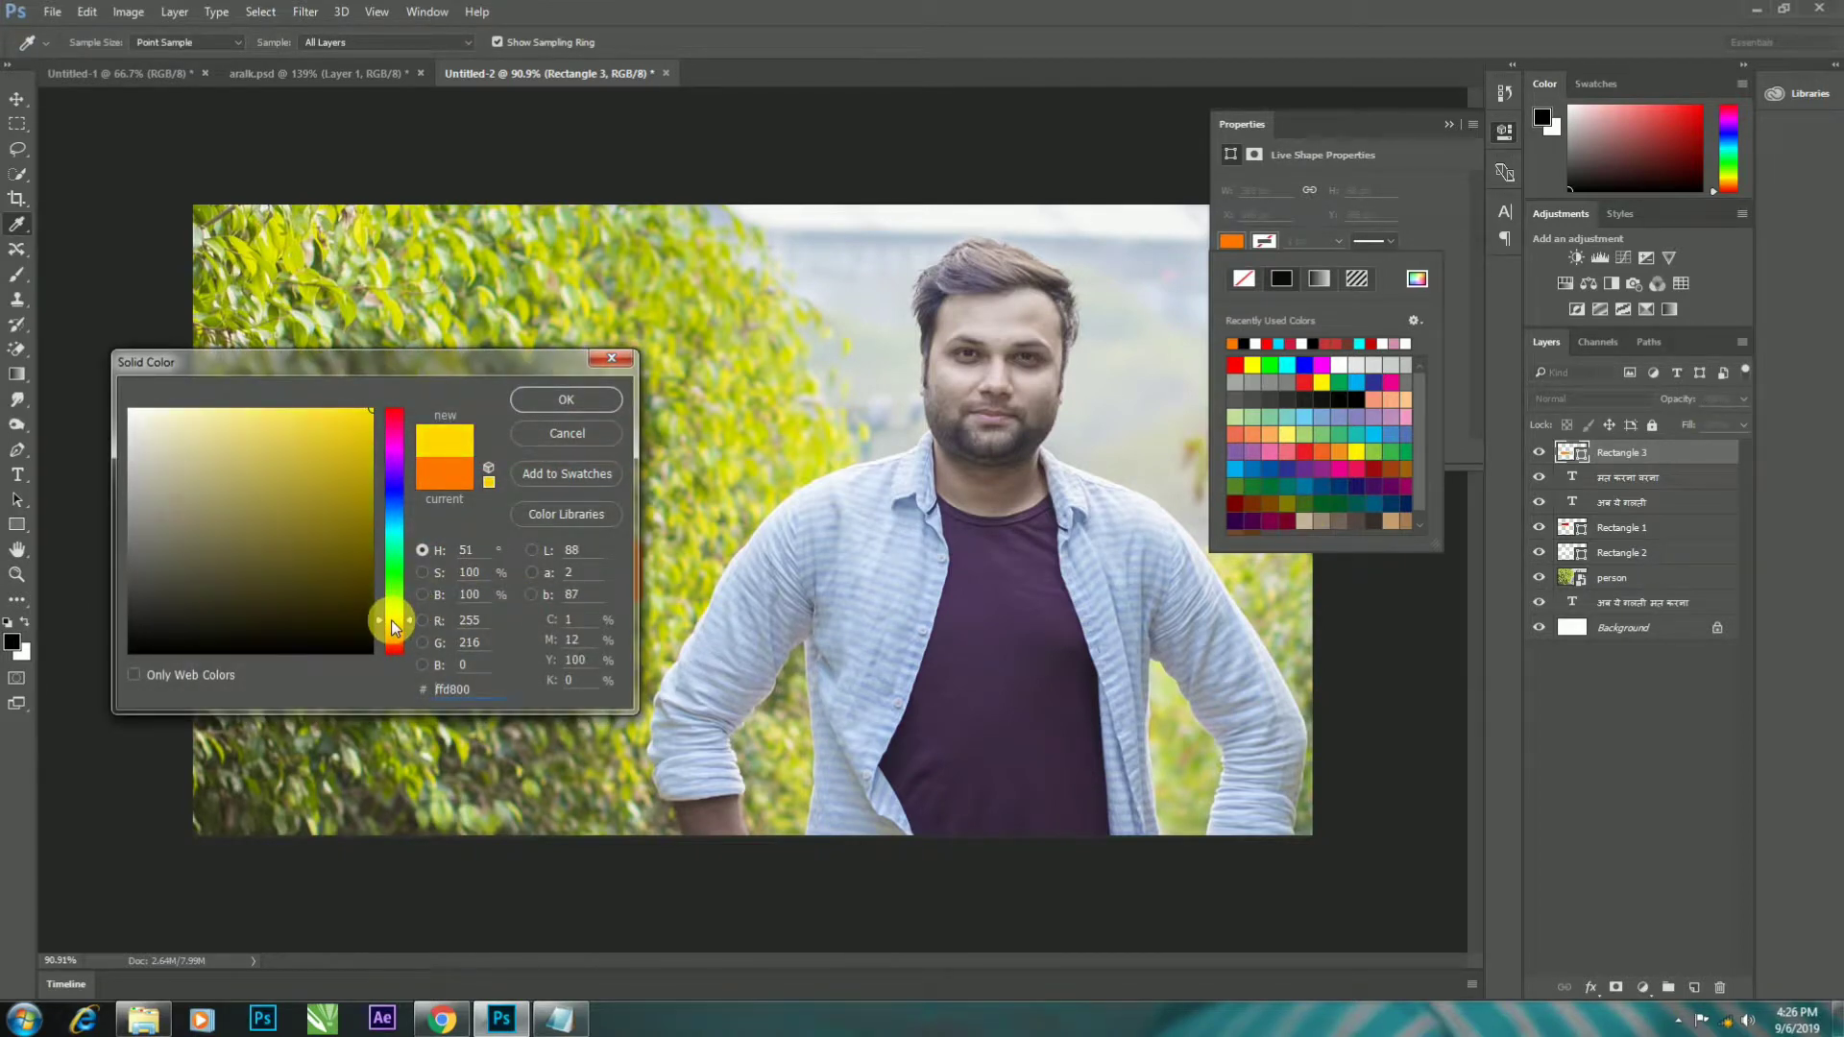
left_click(561, 403)
- Recolour the bar a saturated bright orange (#ffae00) and nudge it into place beneath the captions
left_click(17, 99)
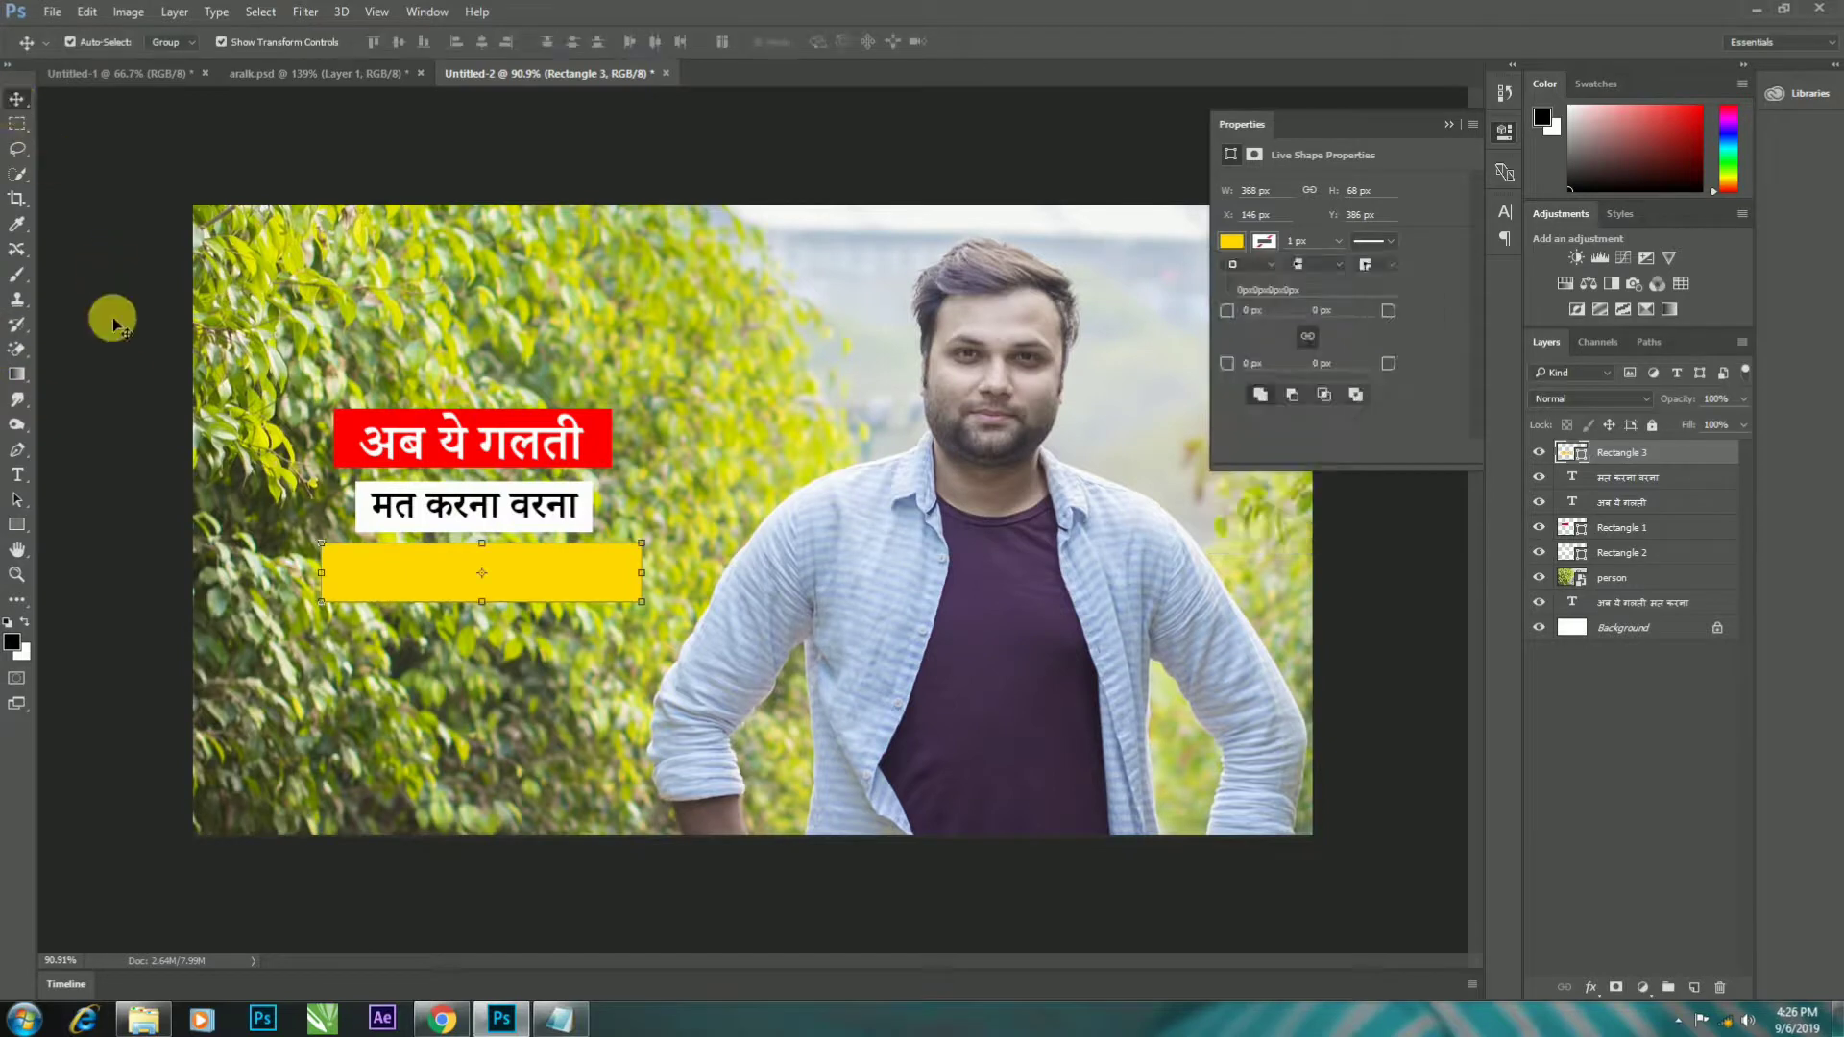
left_click_drag(382, 586, 378, 592)
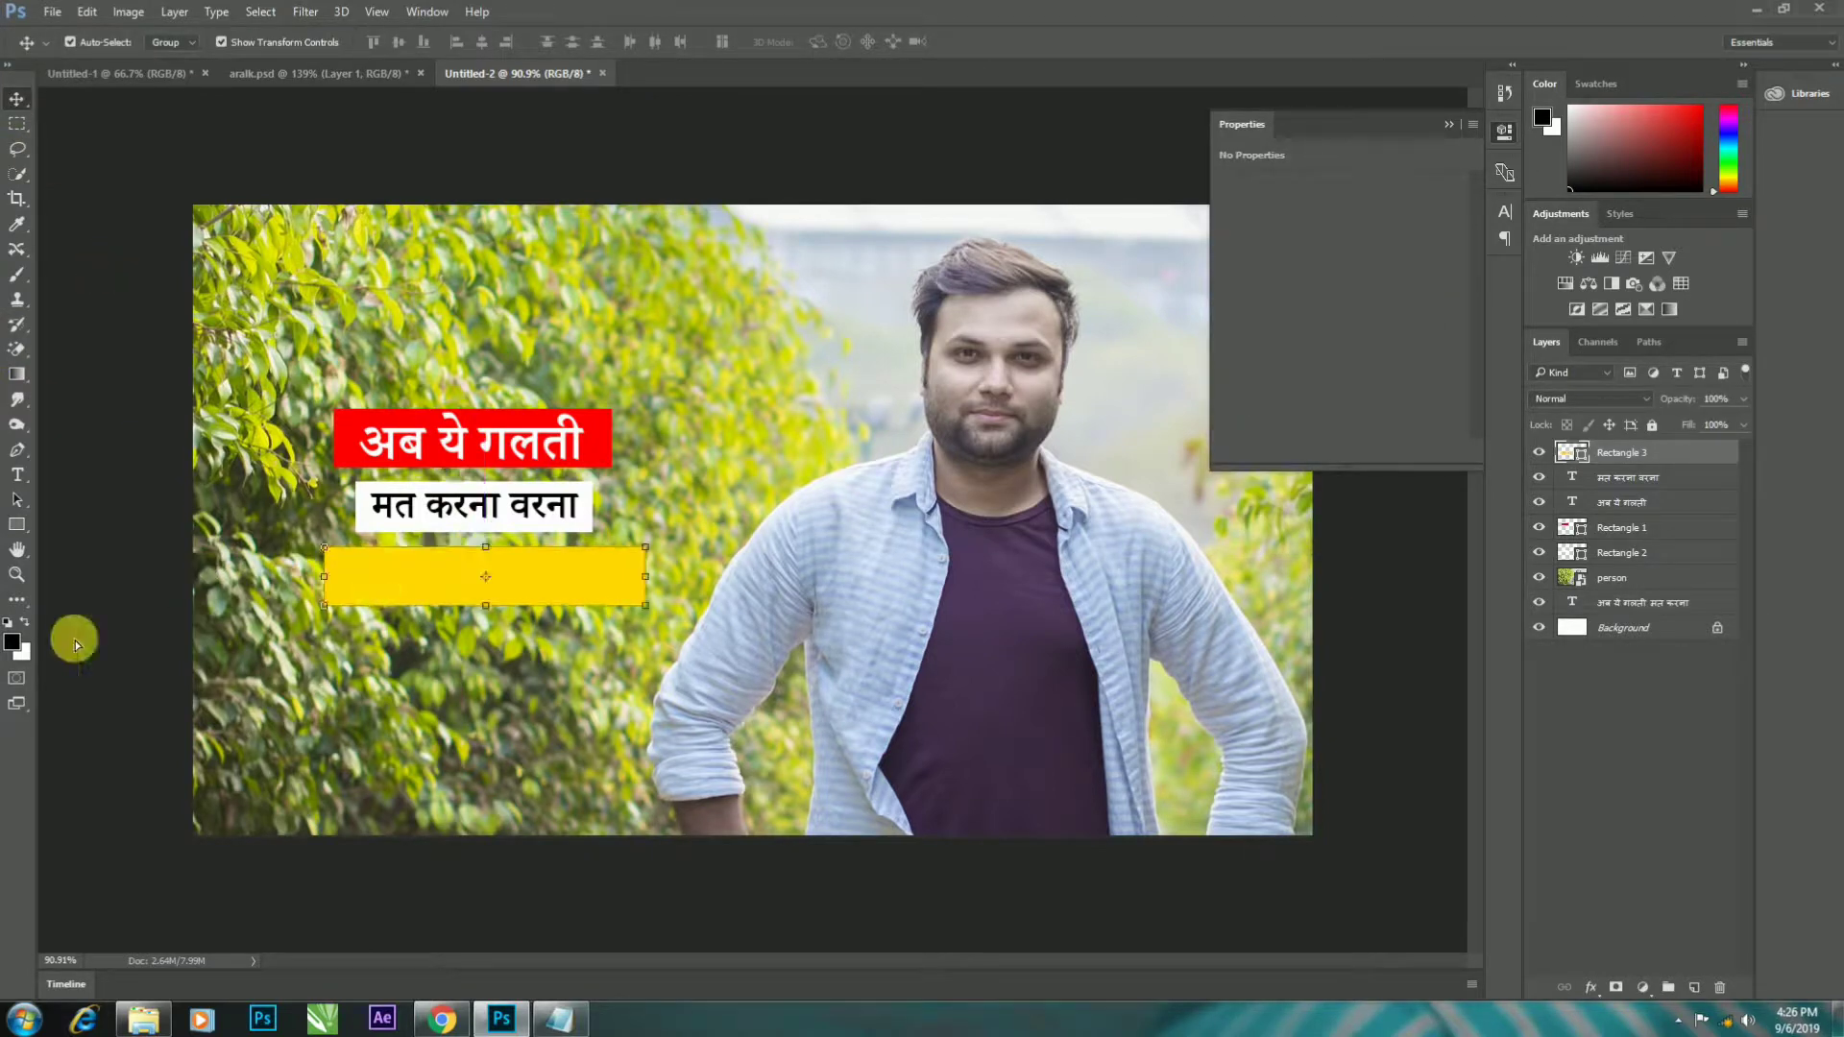
left_click(12, 642)
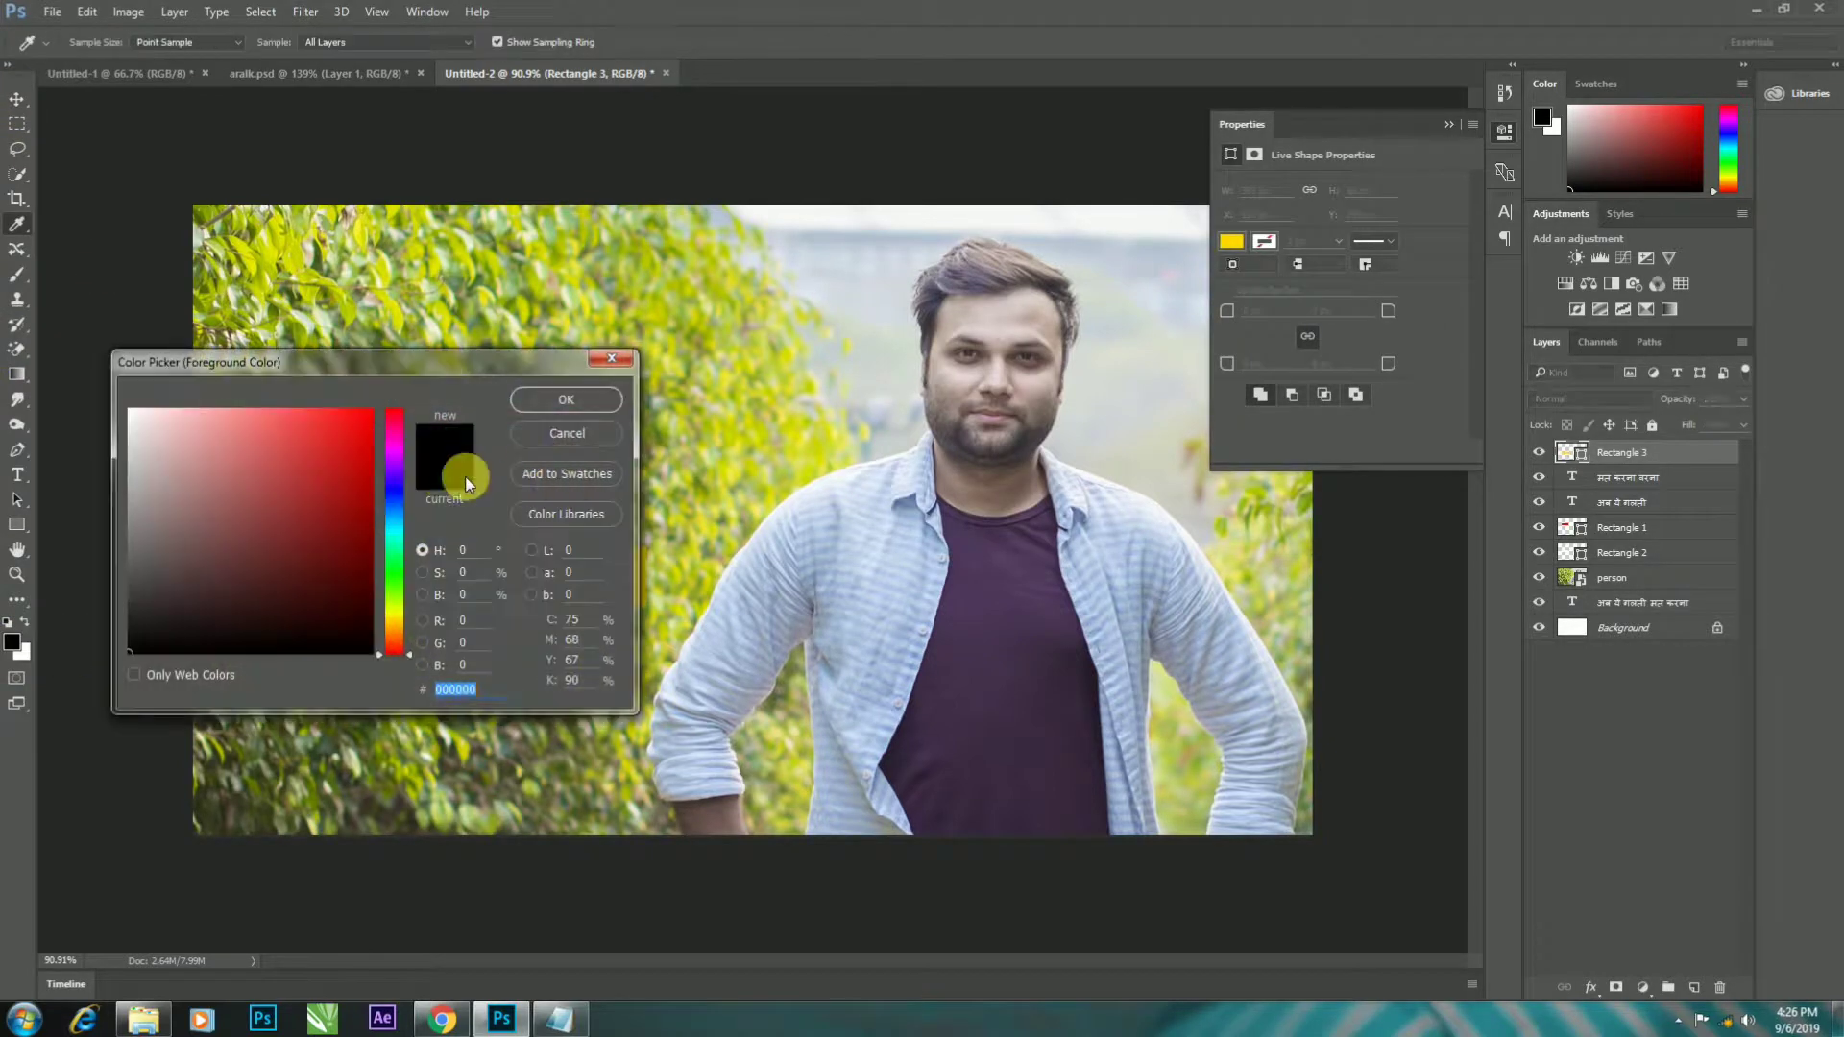
left_click(394, 632)
left_click_drag(395, 639, 396, 633)
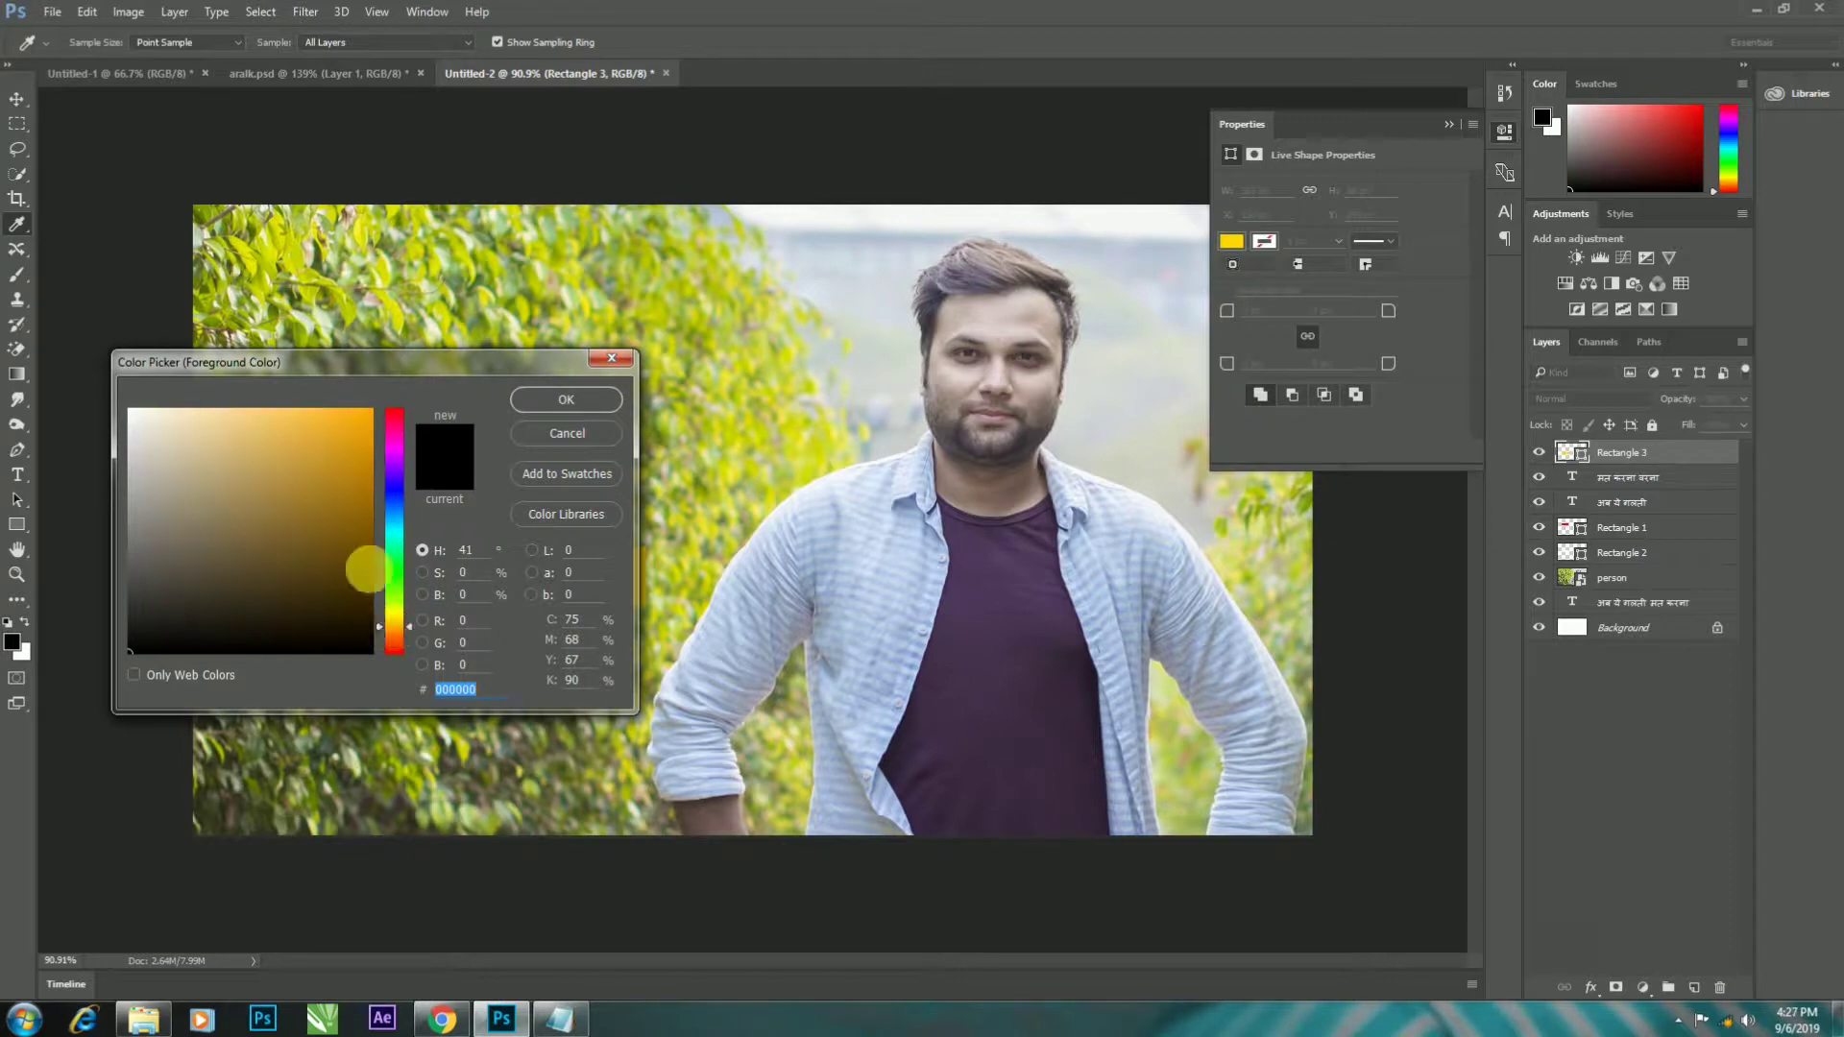
left_click_drag(366, 570, 400, 375)
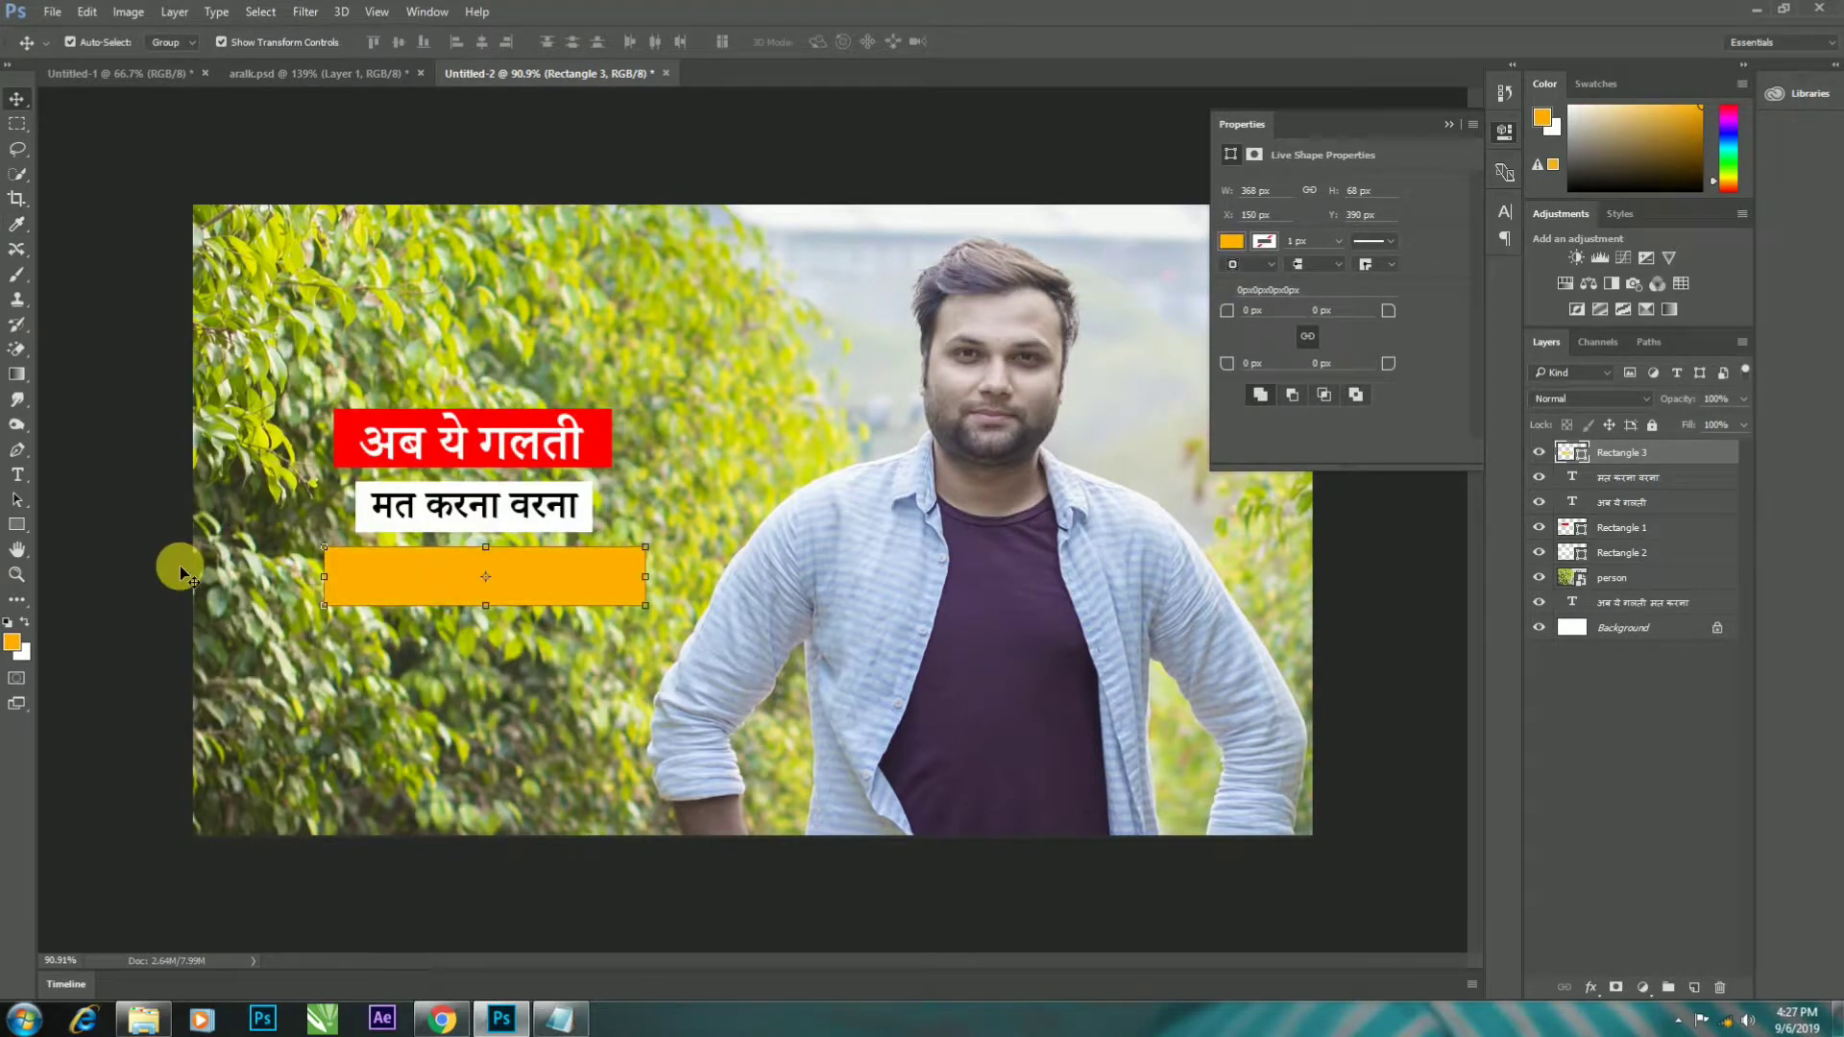
left_click(181, 574)
left_click(368, 575)
left_click_drag(368, 574, 357, 581)
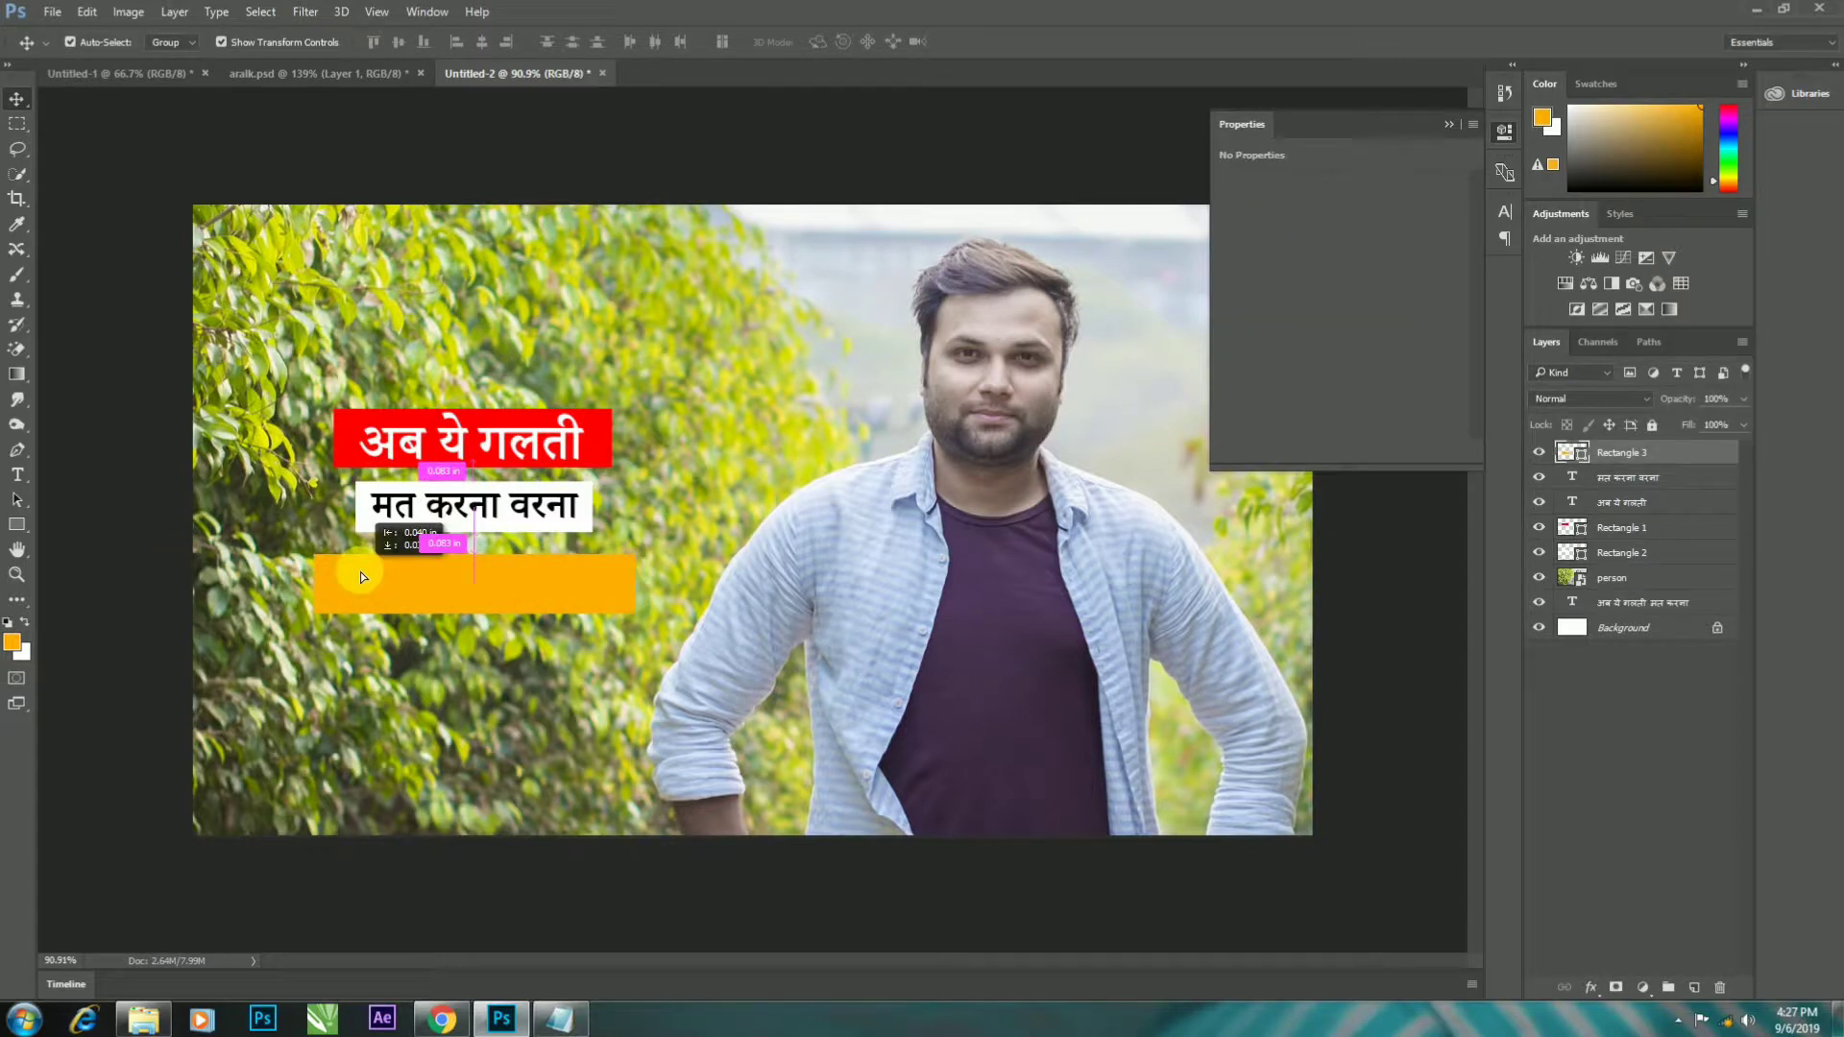
- Paste the 'channel बंद' words from Notepad as new text and move them onto the orange bar
left_click(526, 952)
left_click(560, 1018)
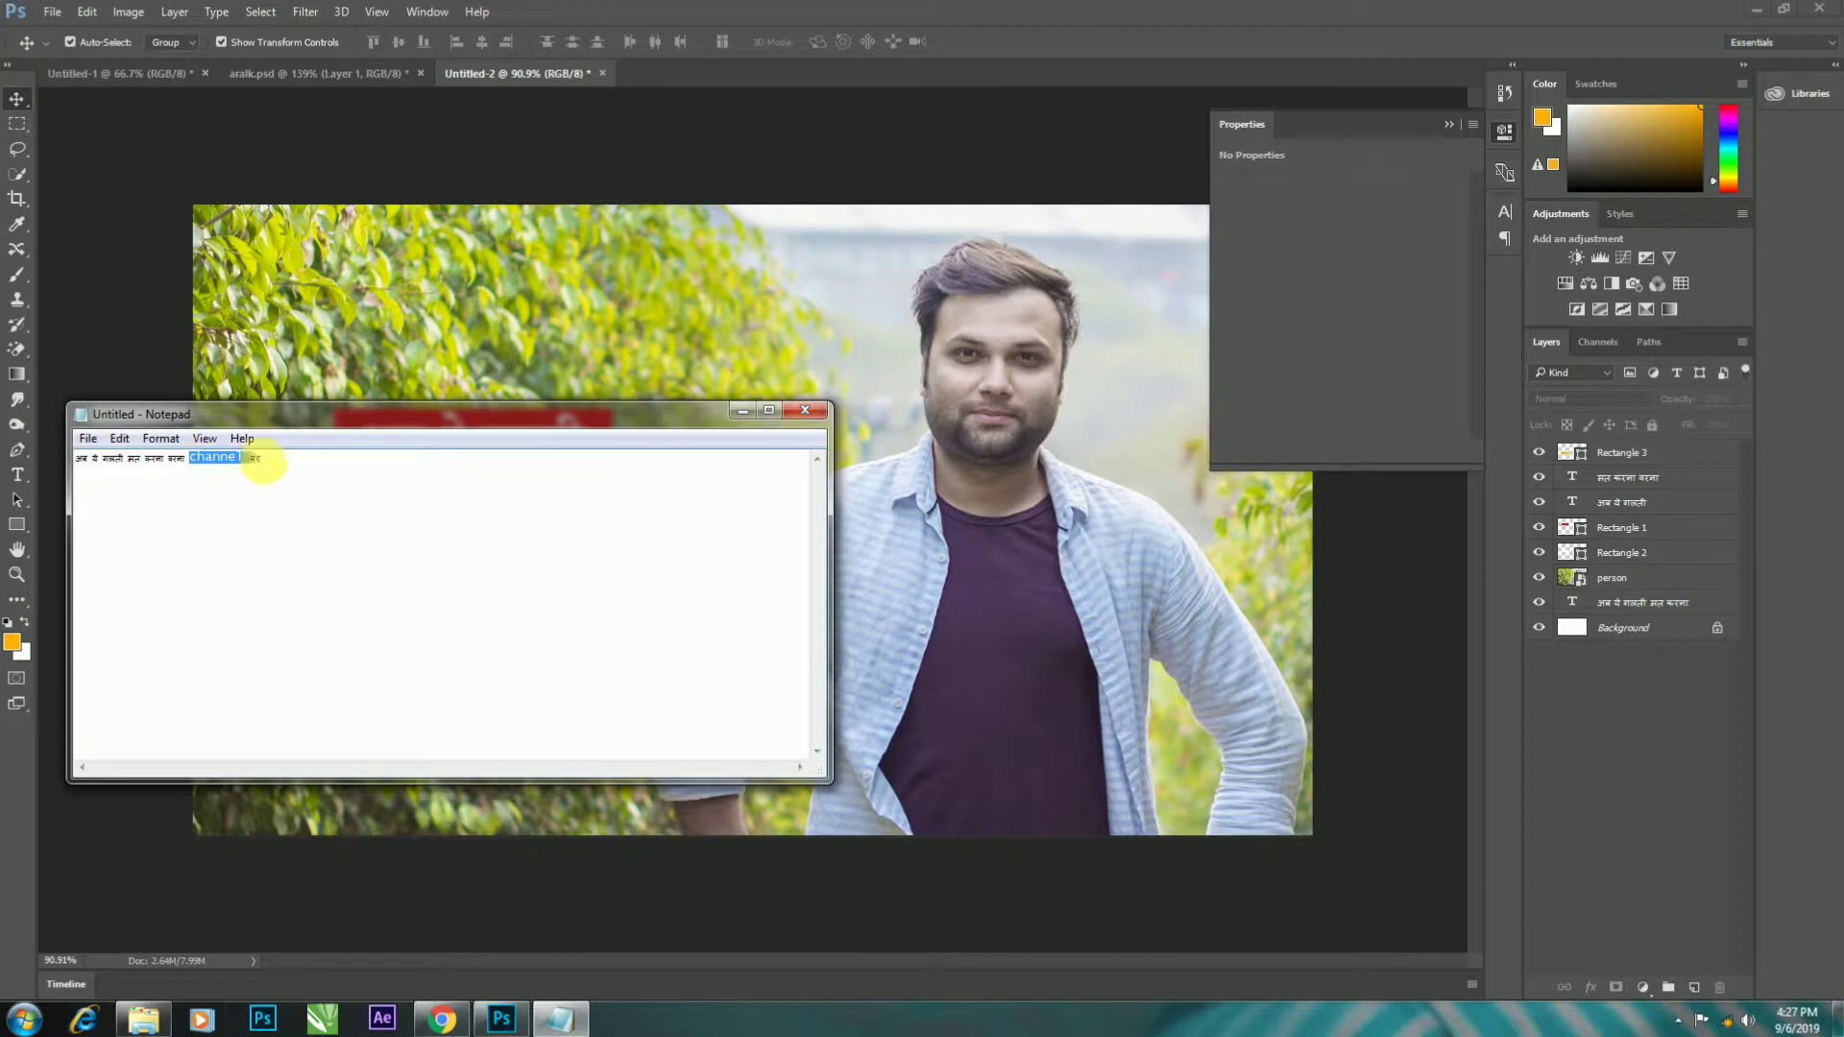
left_click(453, 955)
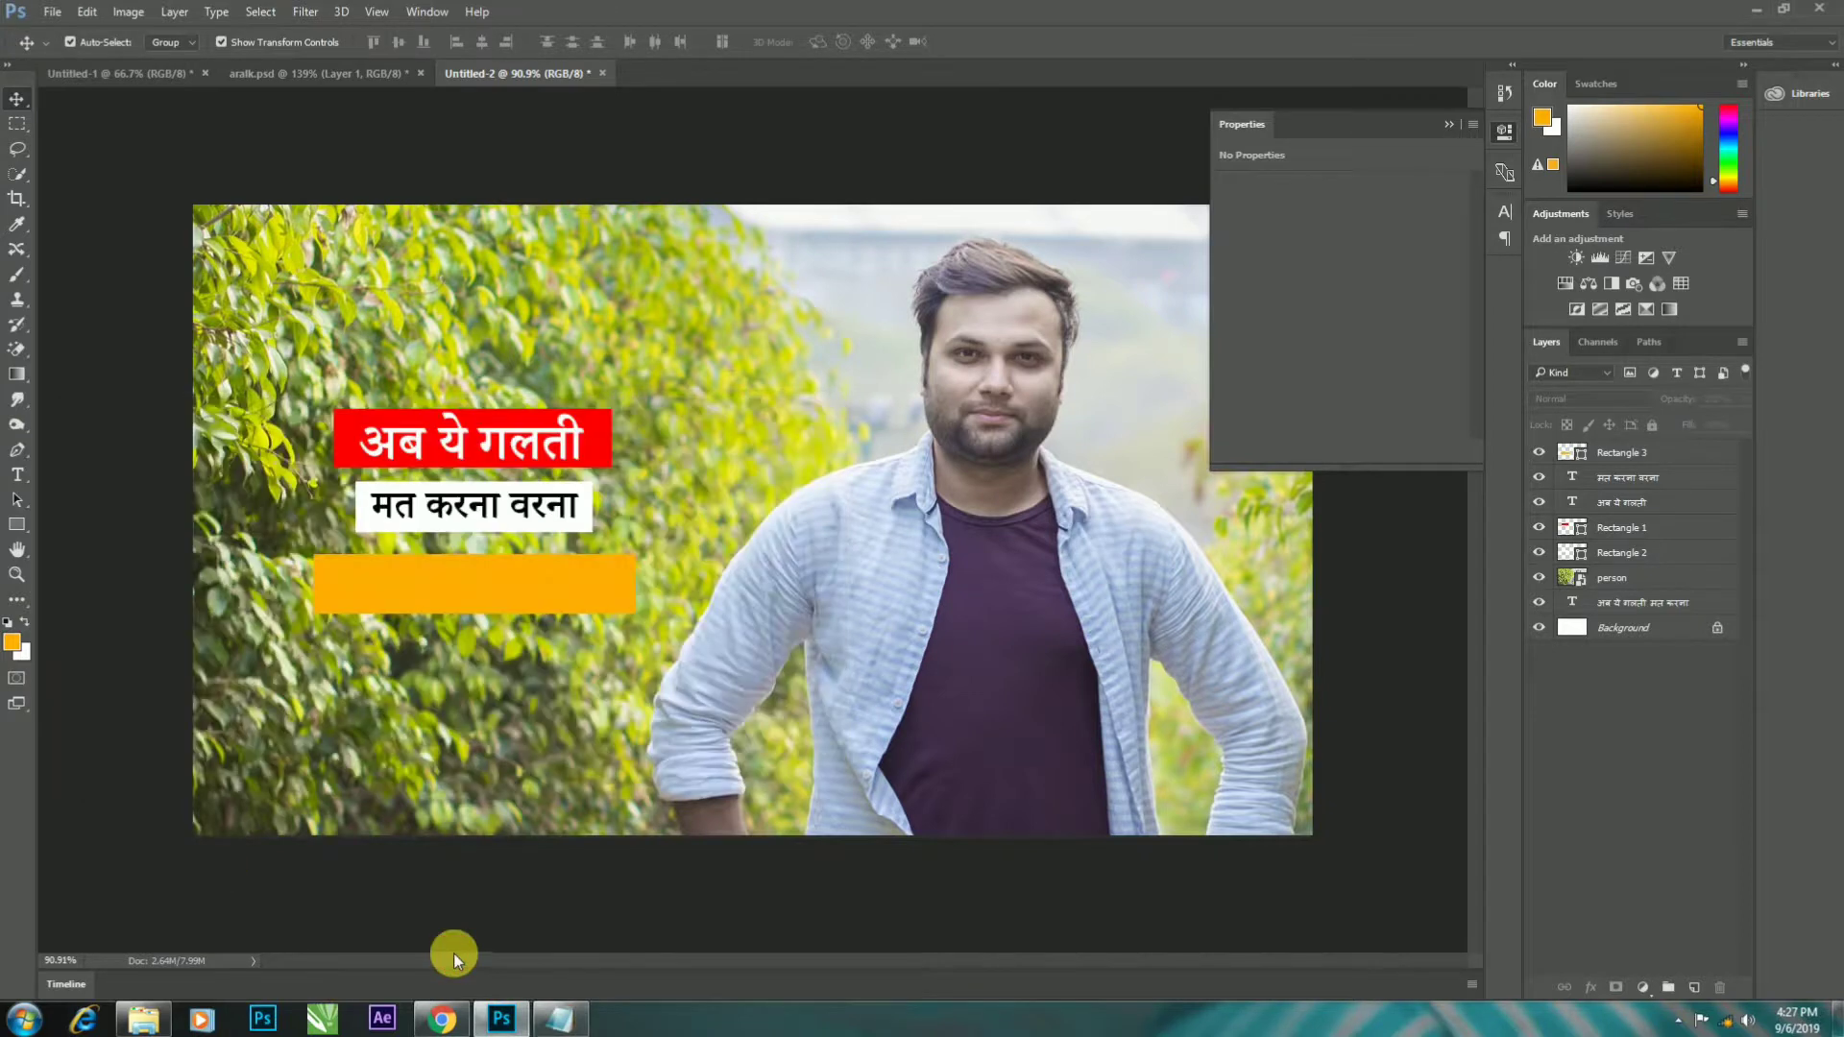
left_click(27, 477)
left_click(252, 680)
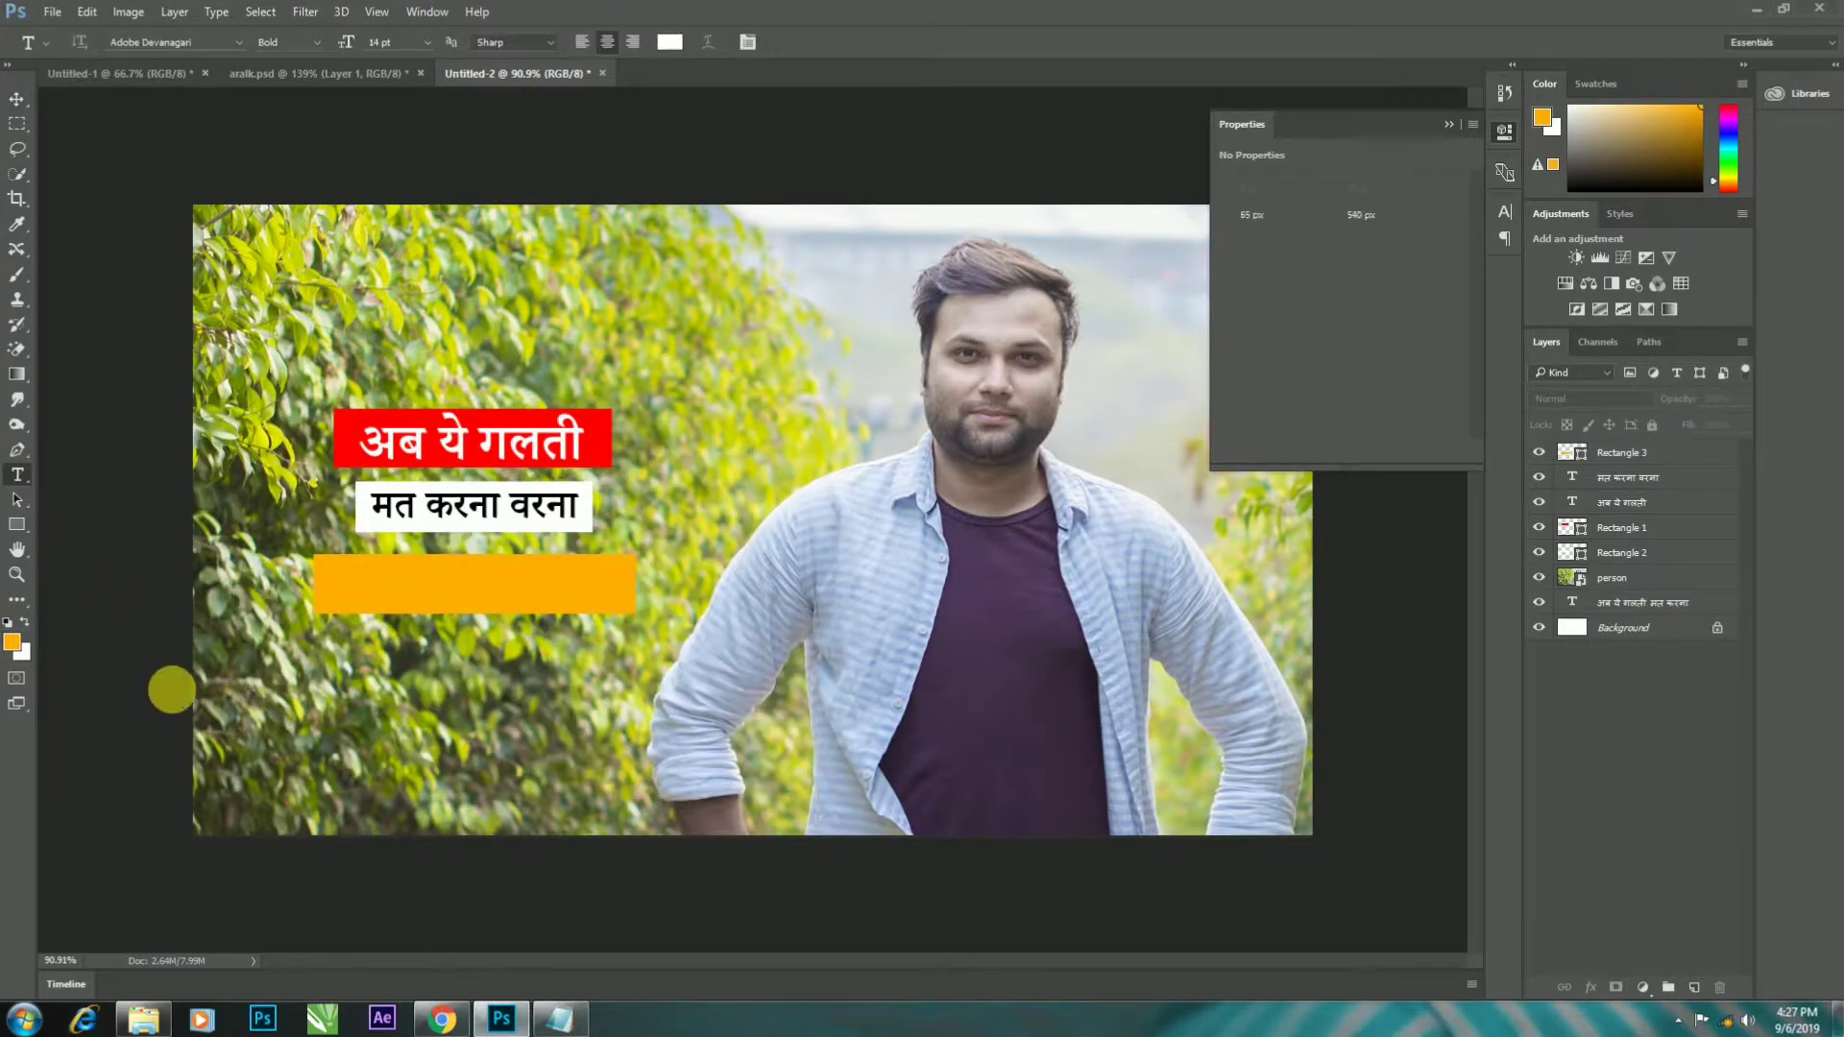
key("ctrl+v")
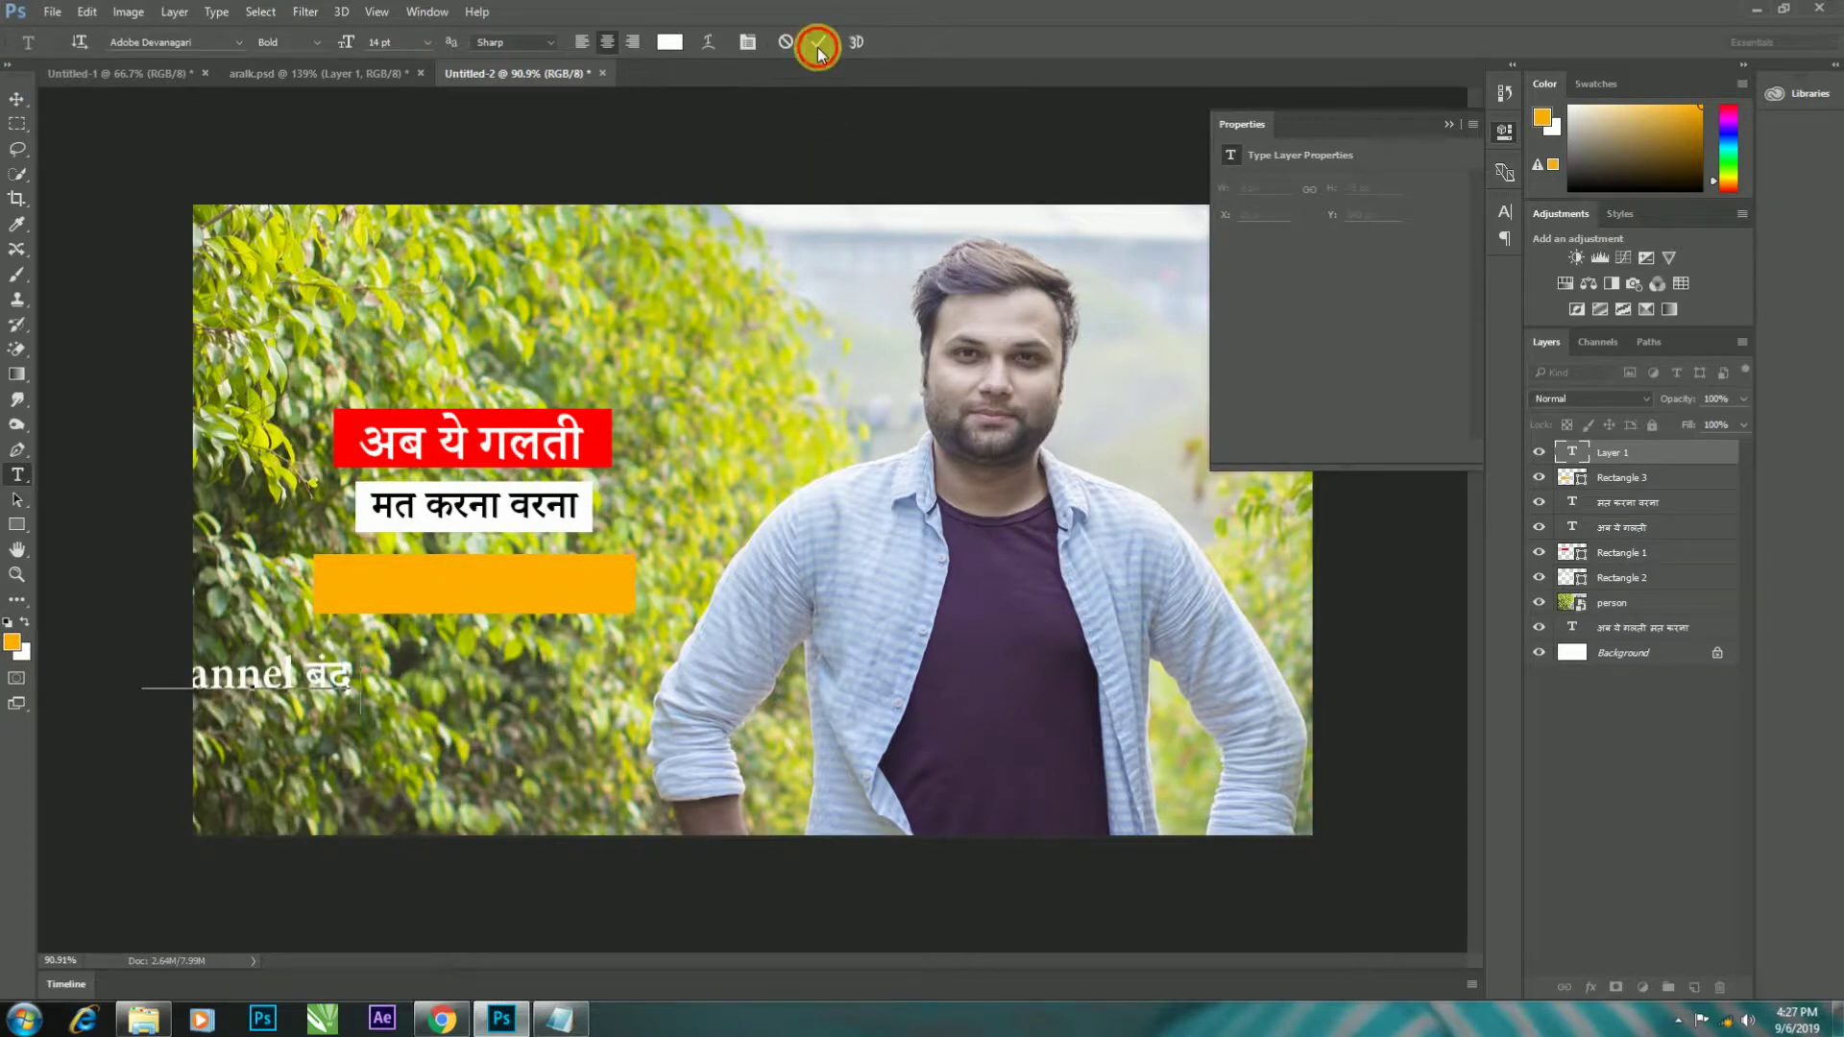
left_click(818, 41)
left_click(17, 99)
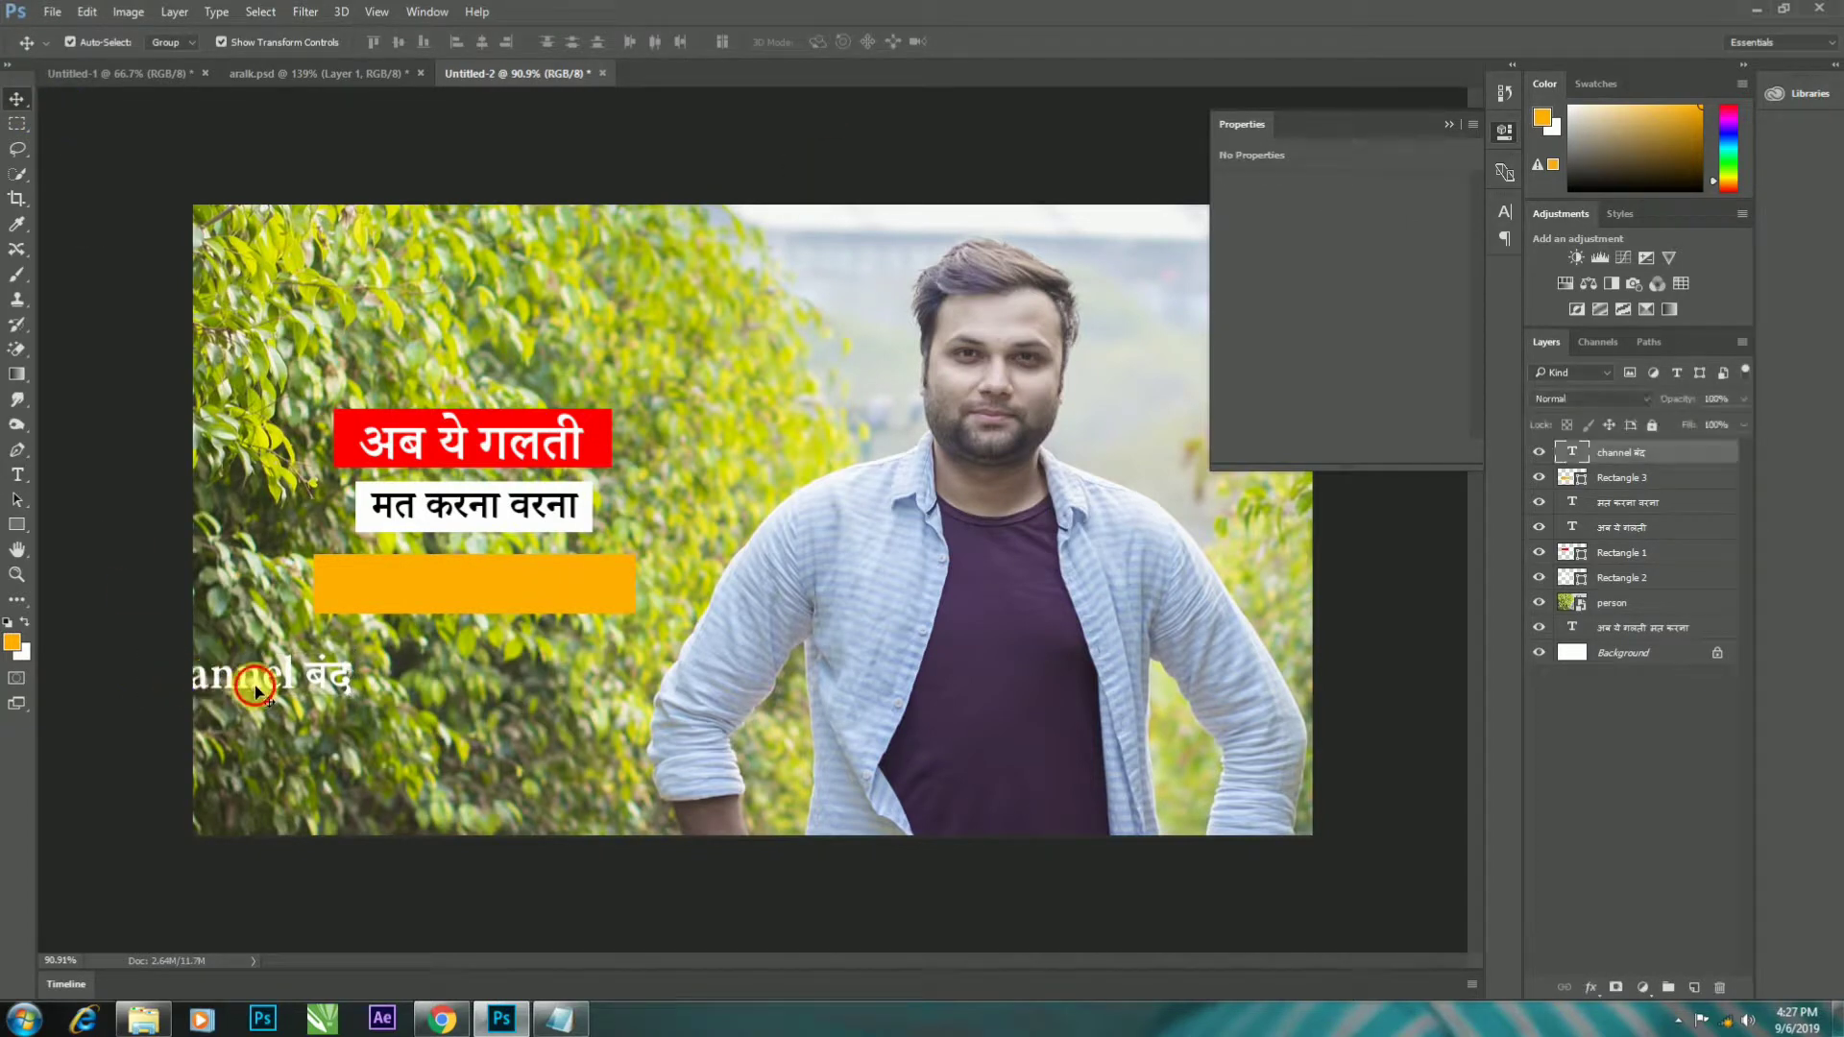
mouse_move(246, 694)
left_mouse_down()
mouse_move(488, 594)
mouse_move(457, 603)
left_mouse_up()
- Replace the lowercase c so the caption reads 'Channel बंद'
left_click(17, 477)
left_click(375, 588)
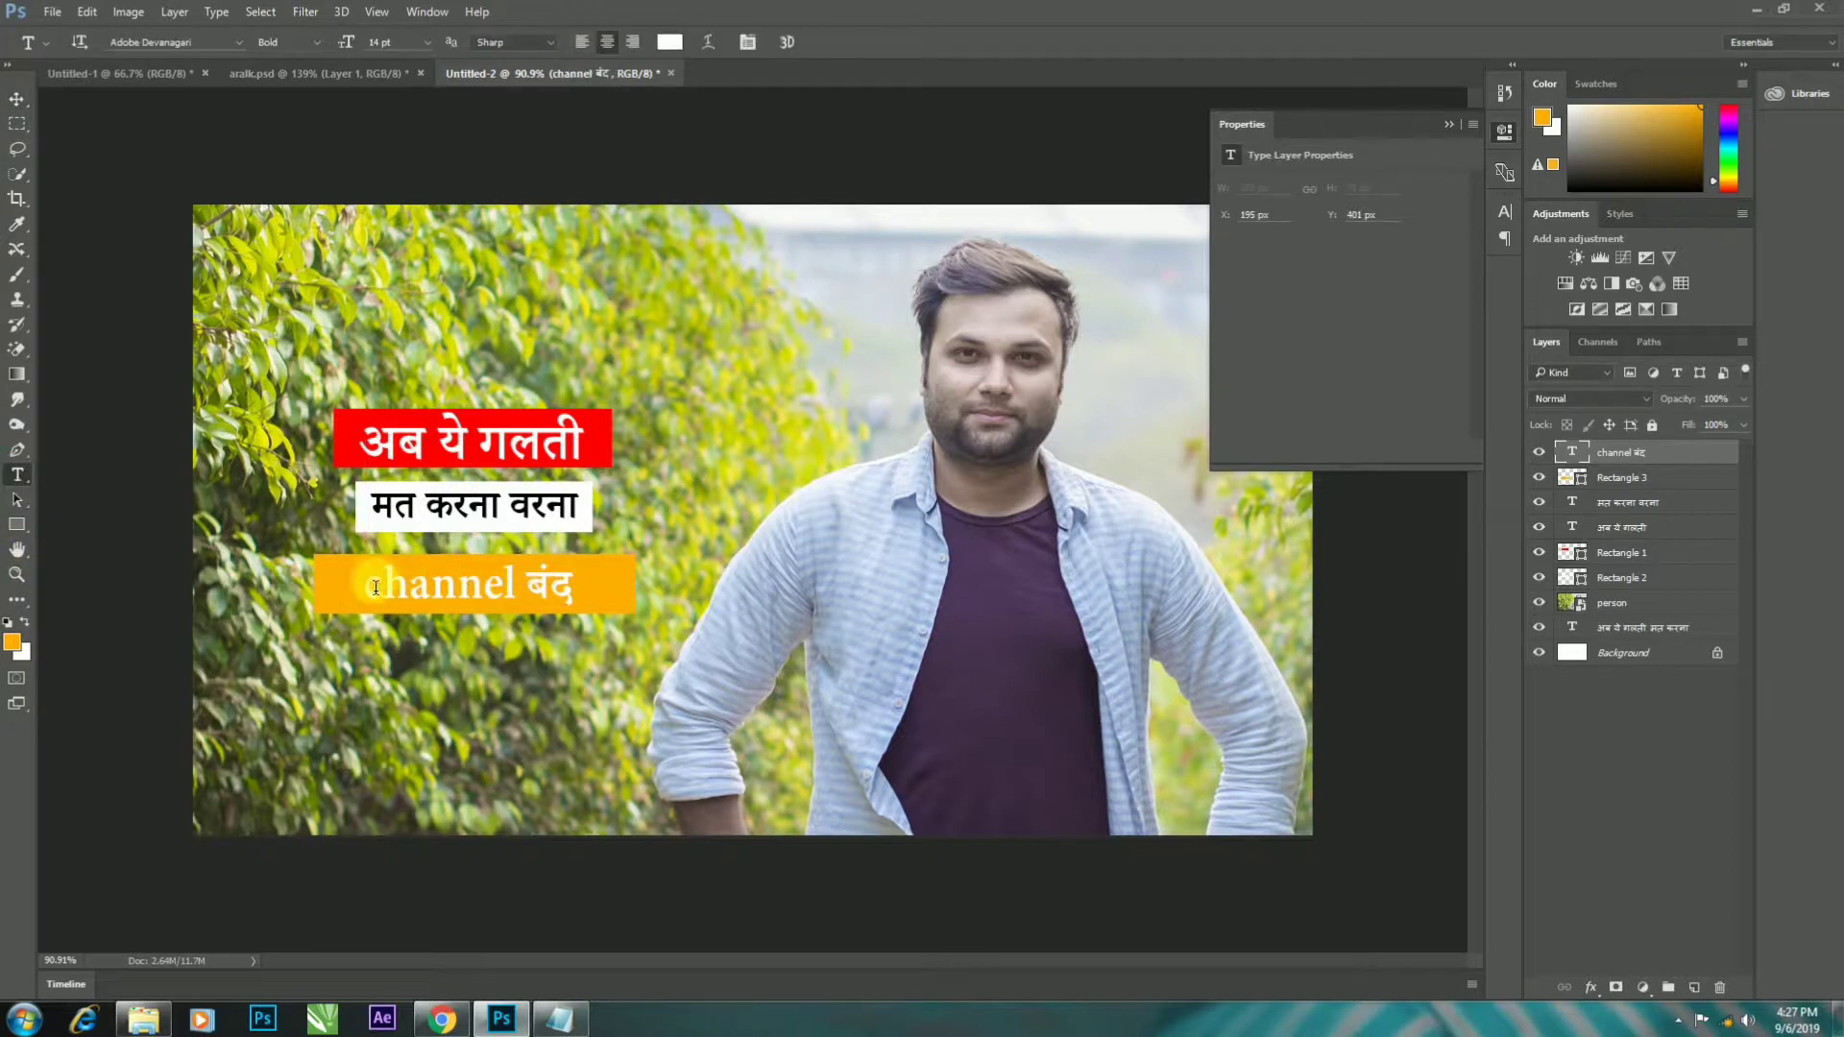
left_click(386, 593)
key("BackSpace")
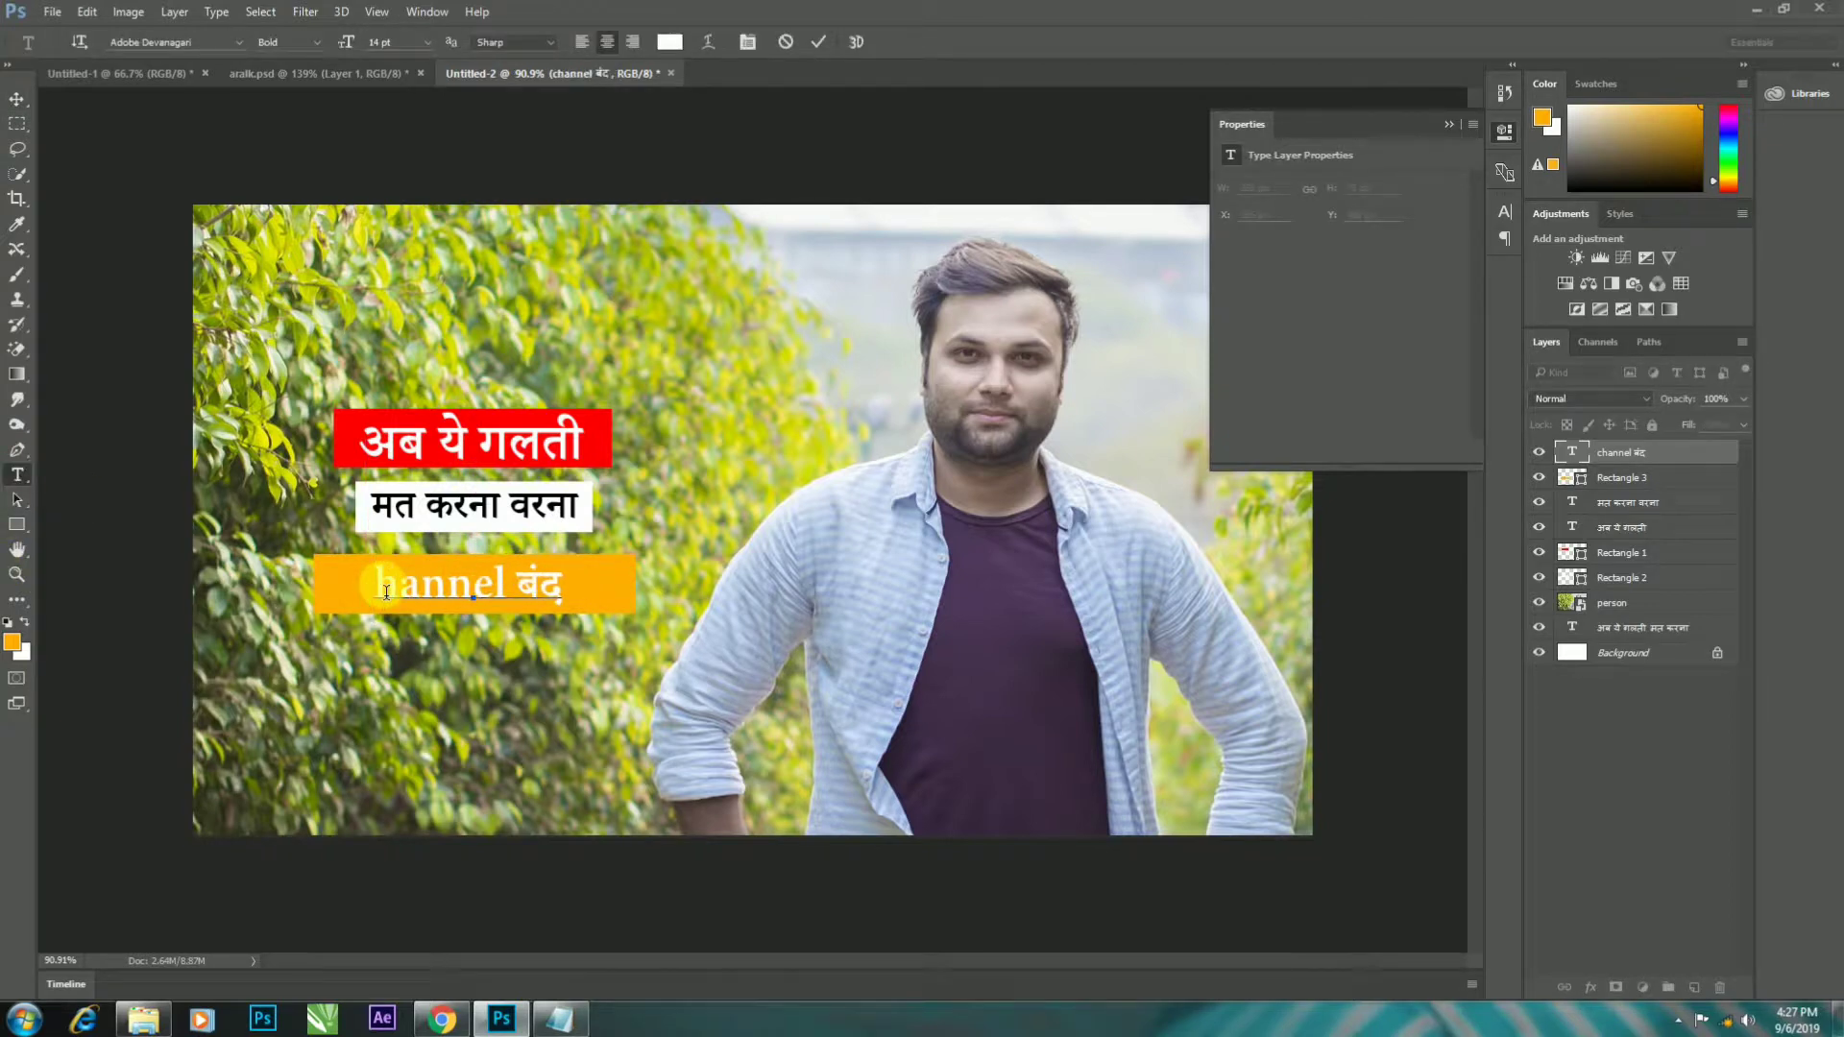
type("C")
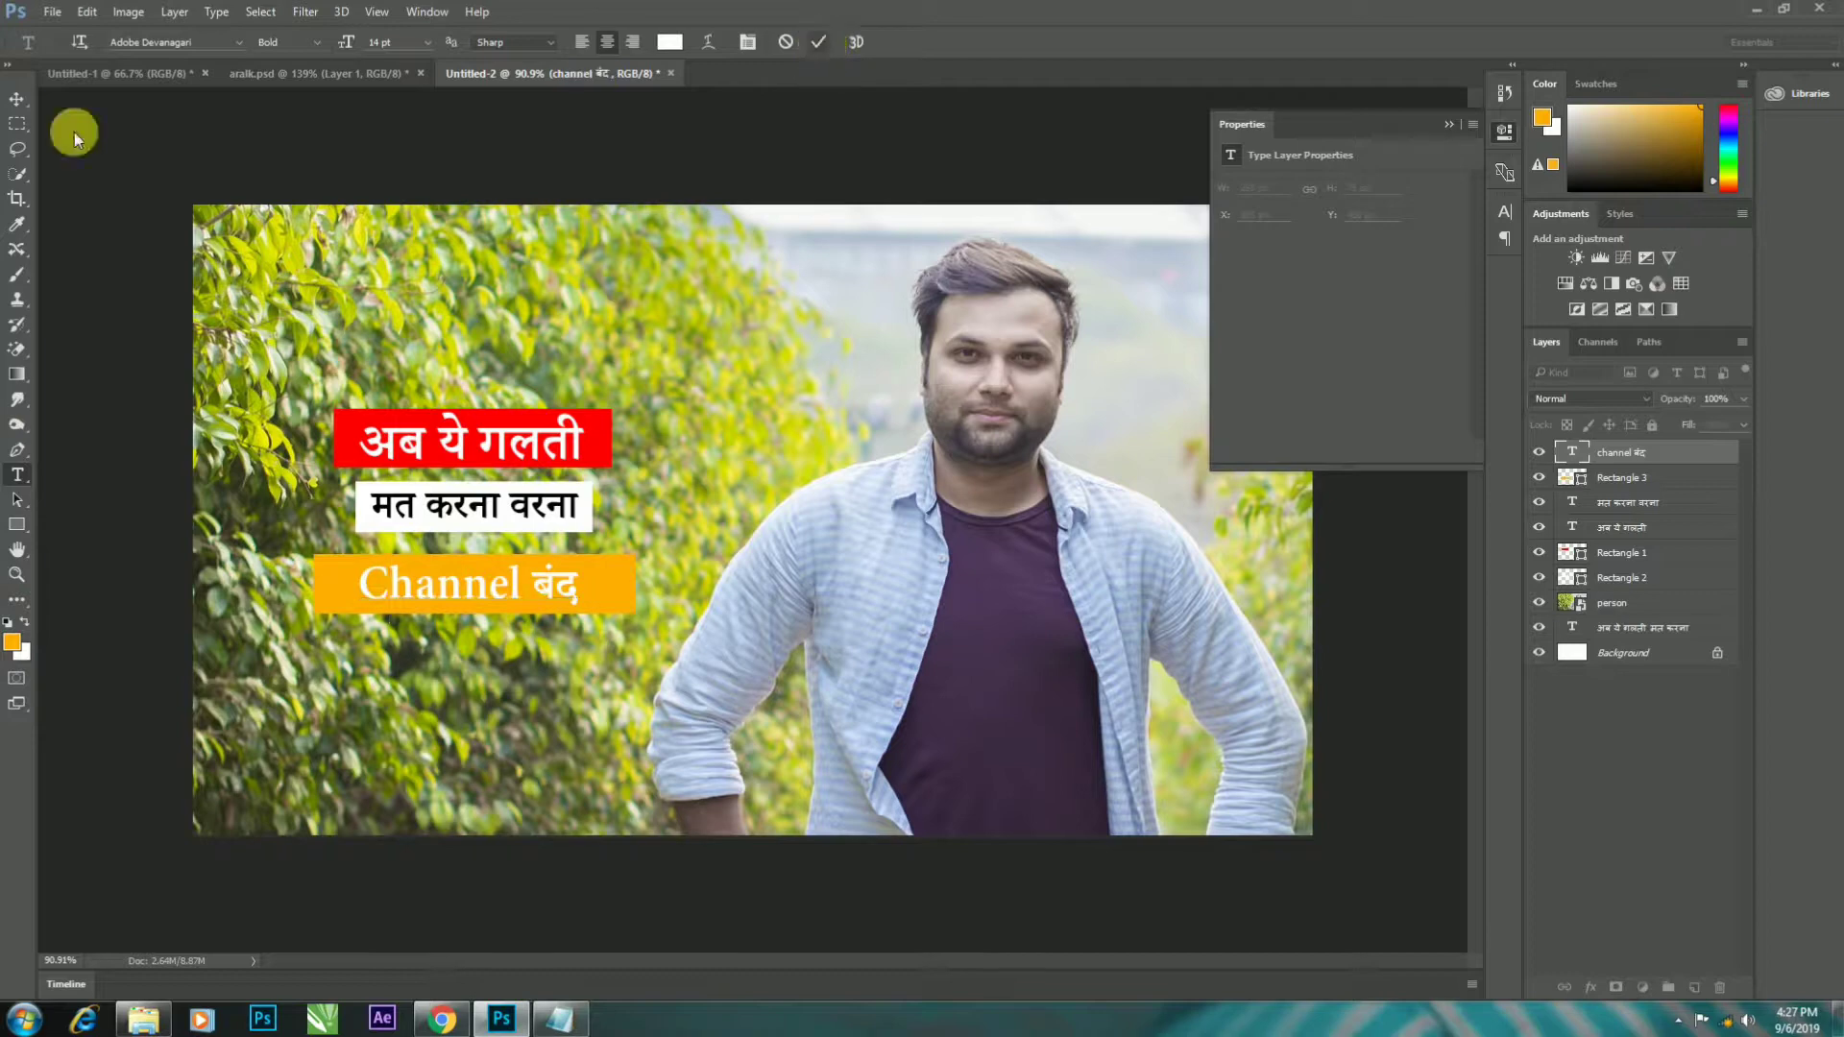
left_click(17, 98)
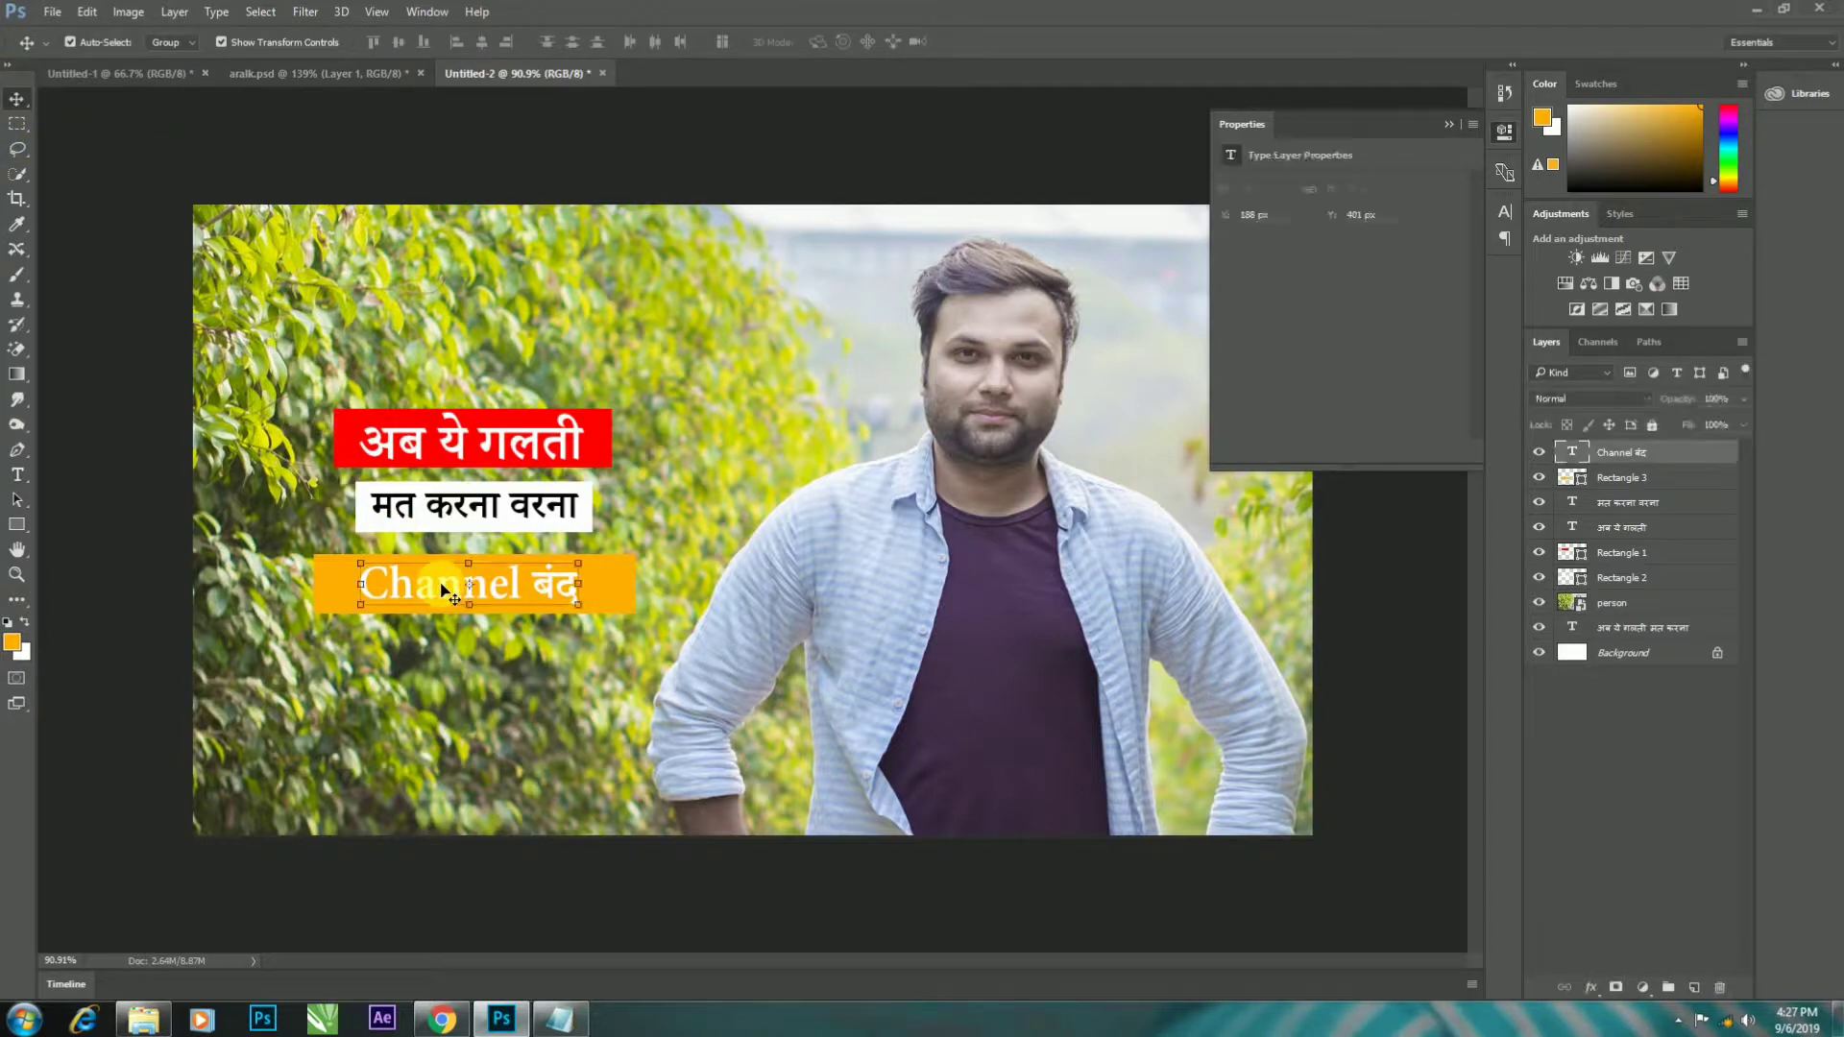
- Turn the Channel बंद text black and enlarge it
left_click(6, 624)
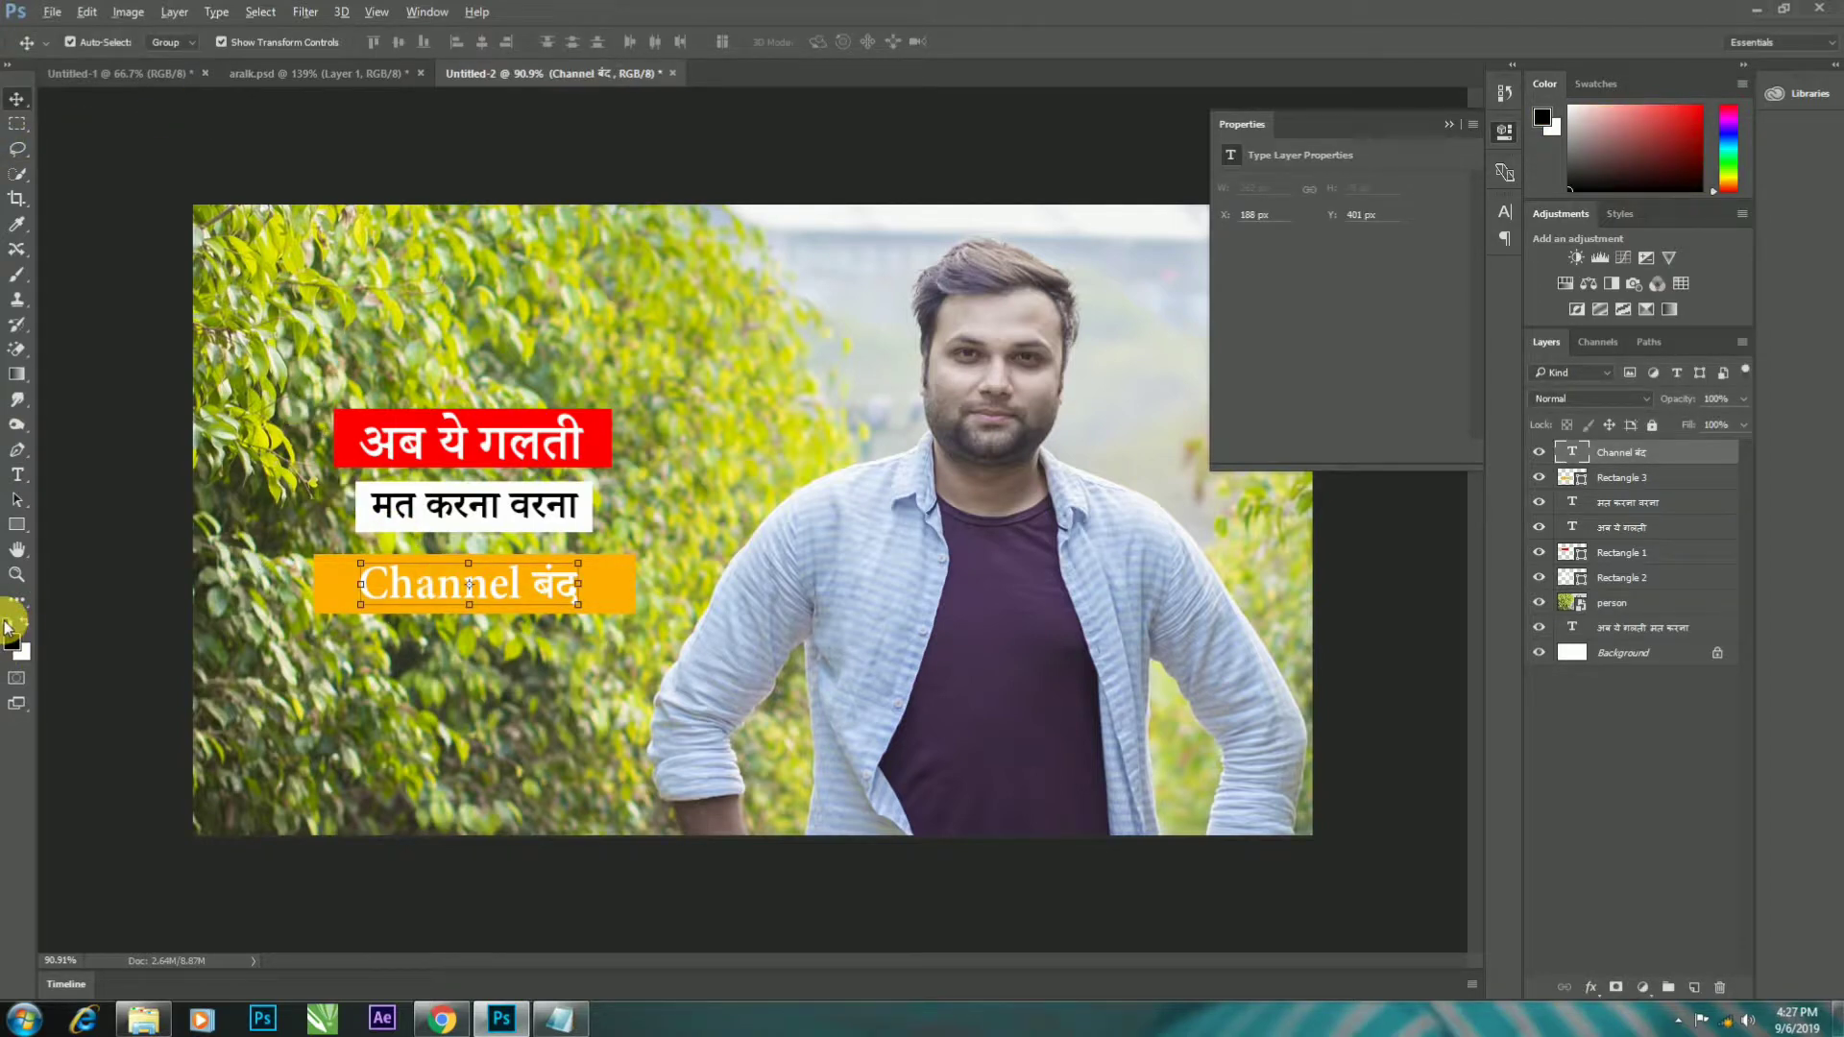
key("alt+BackSpace")
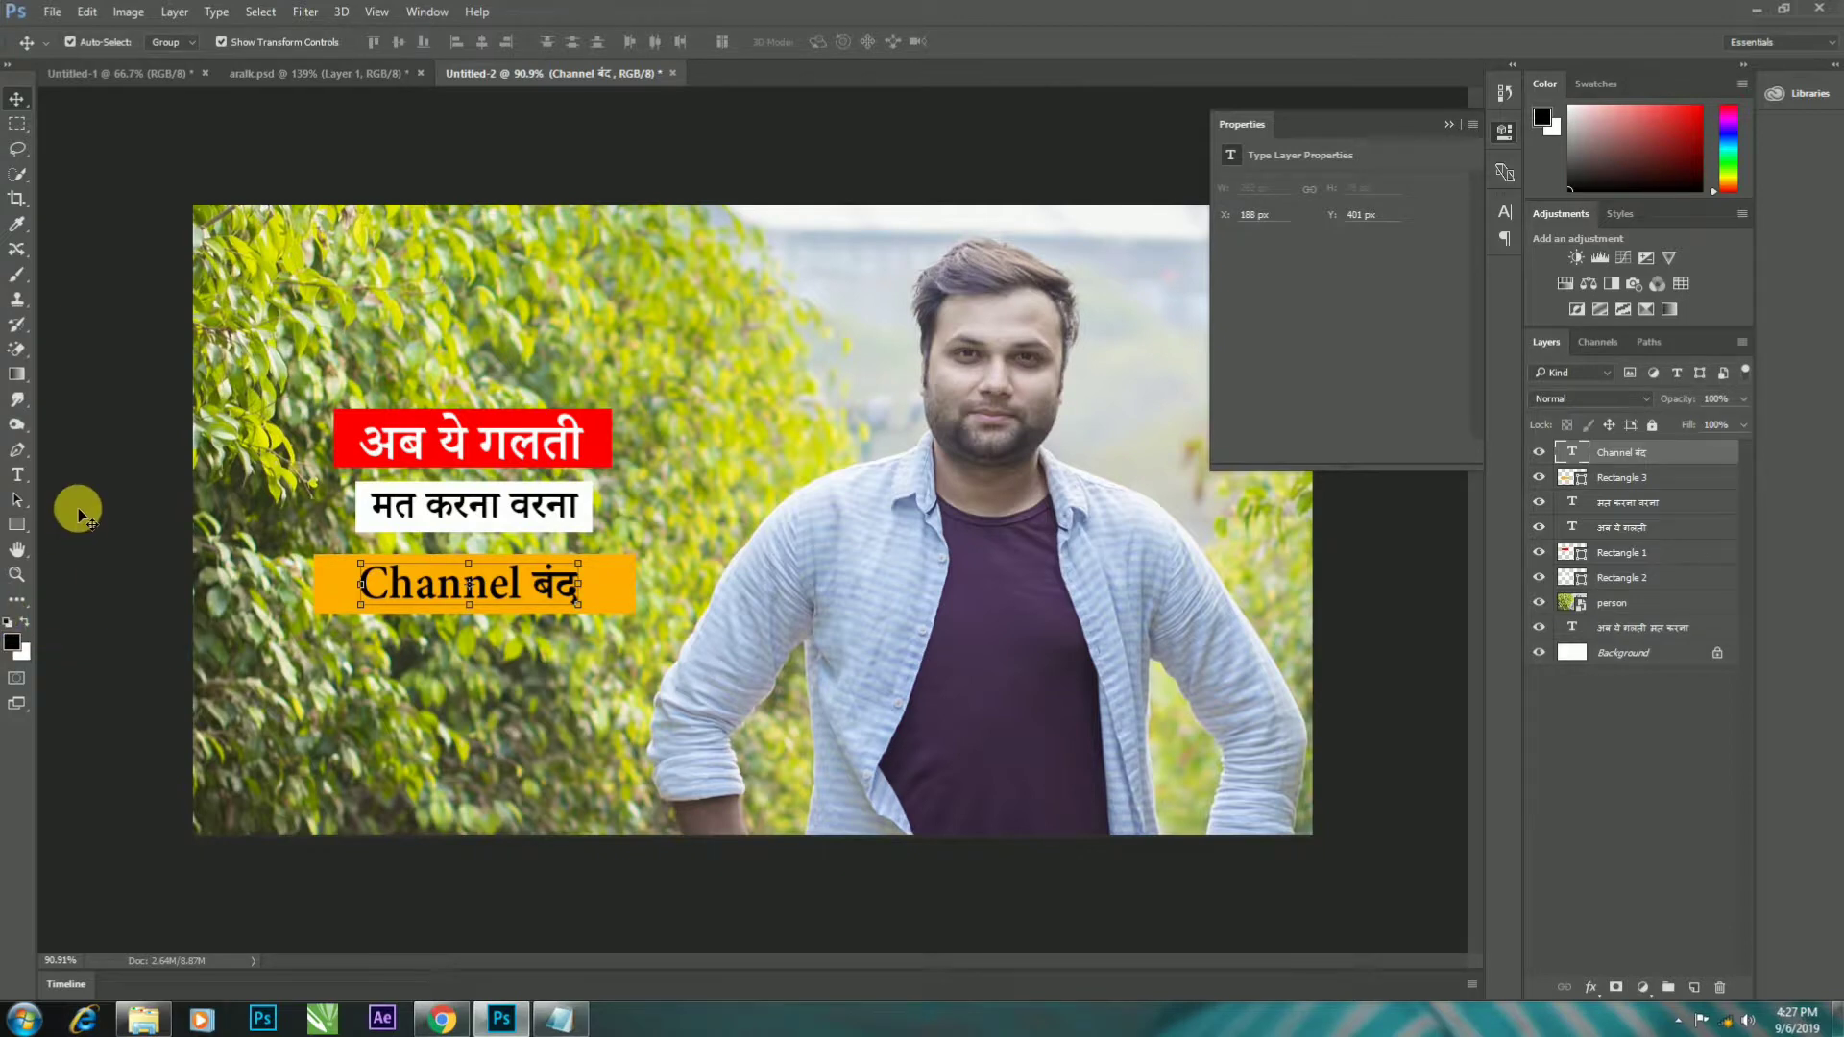
key("ctrl+t")
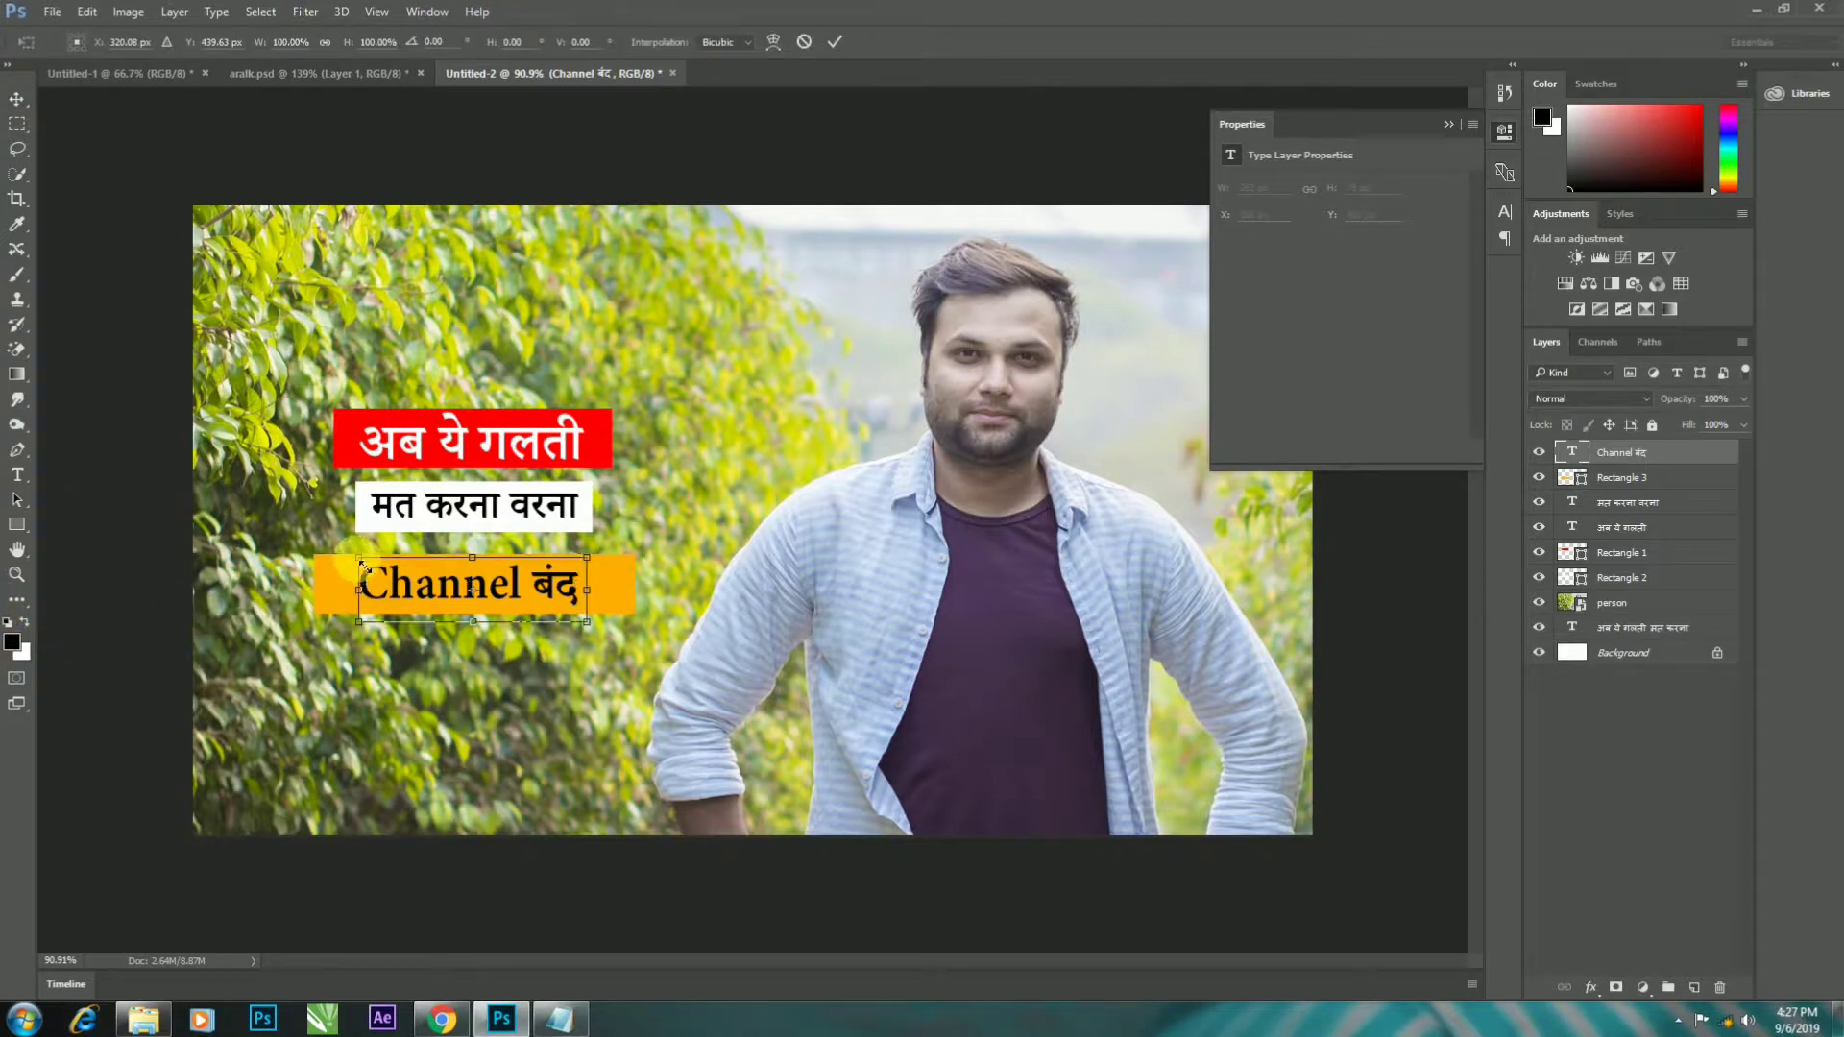
left_click_drag(360, 566, 343, 555)
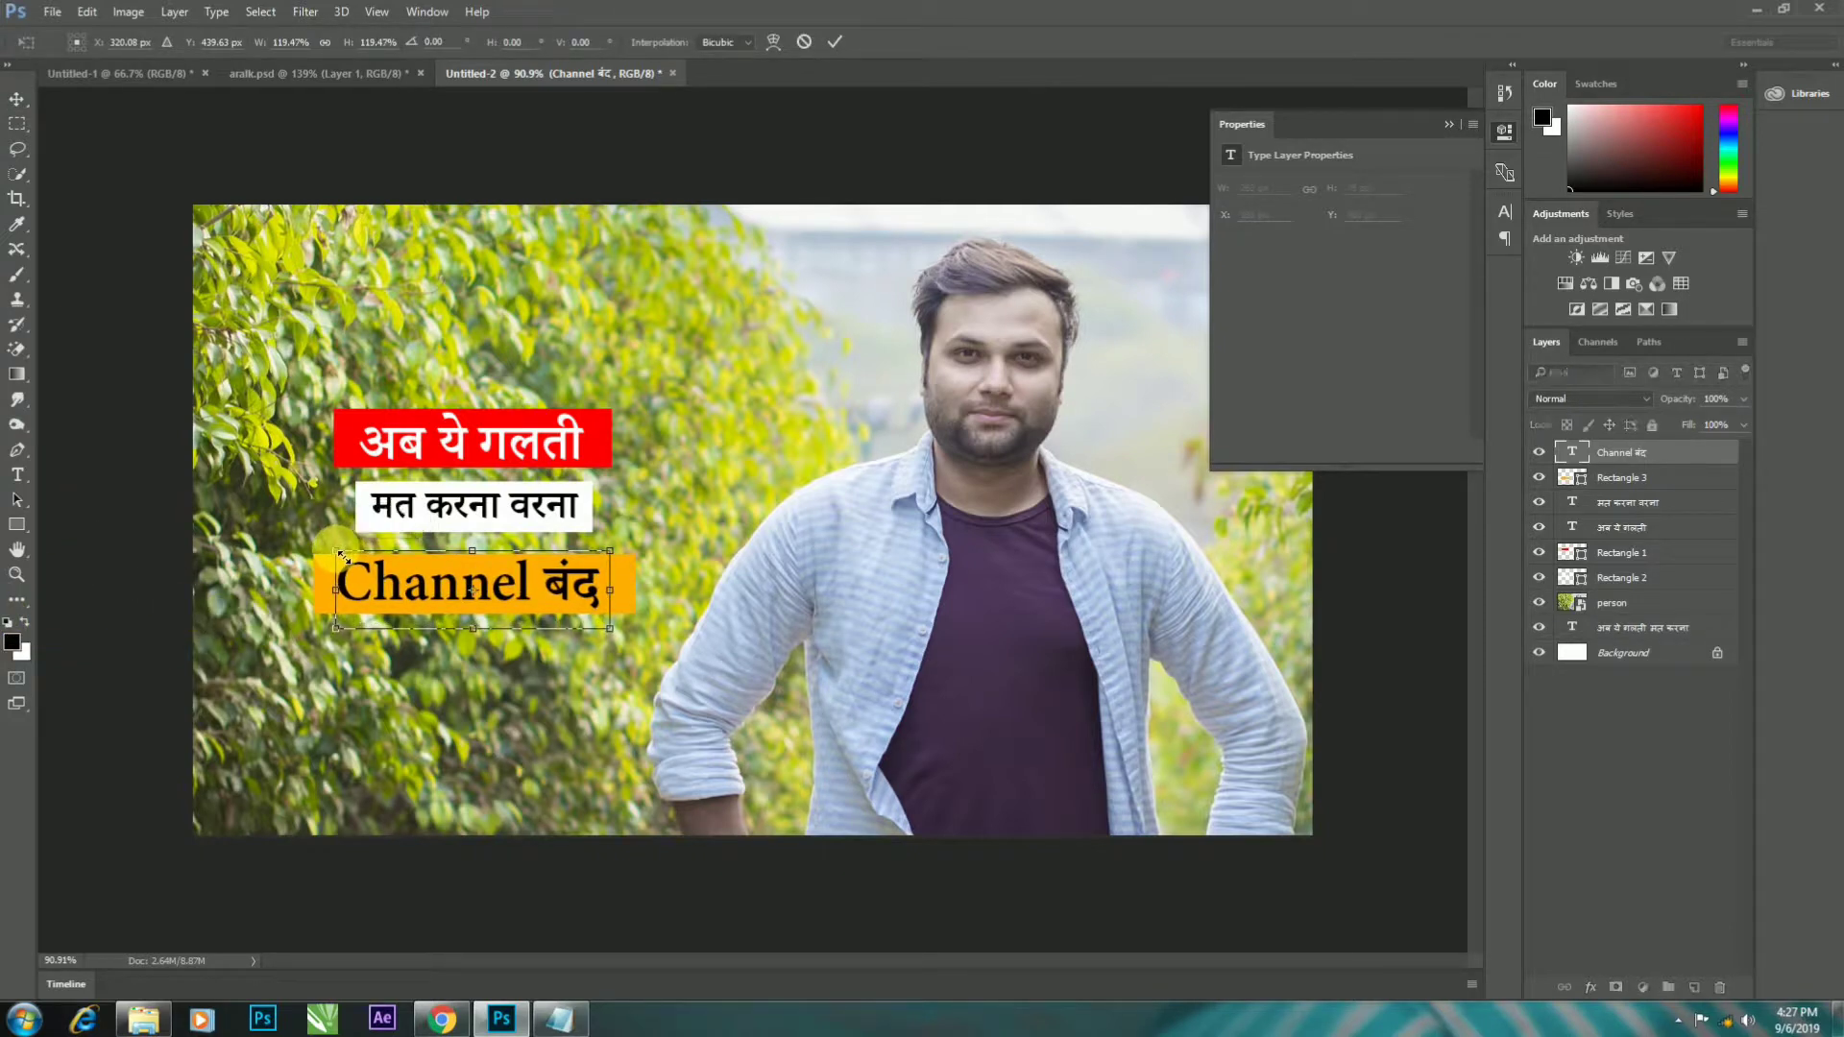
key("Return")
left_click(1450, 124)
- Set the caption font to Gotham Black
left_click(1504, 211)
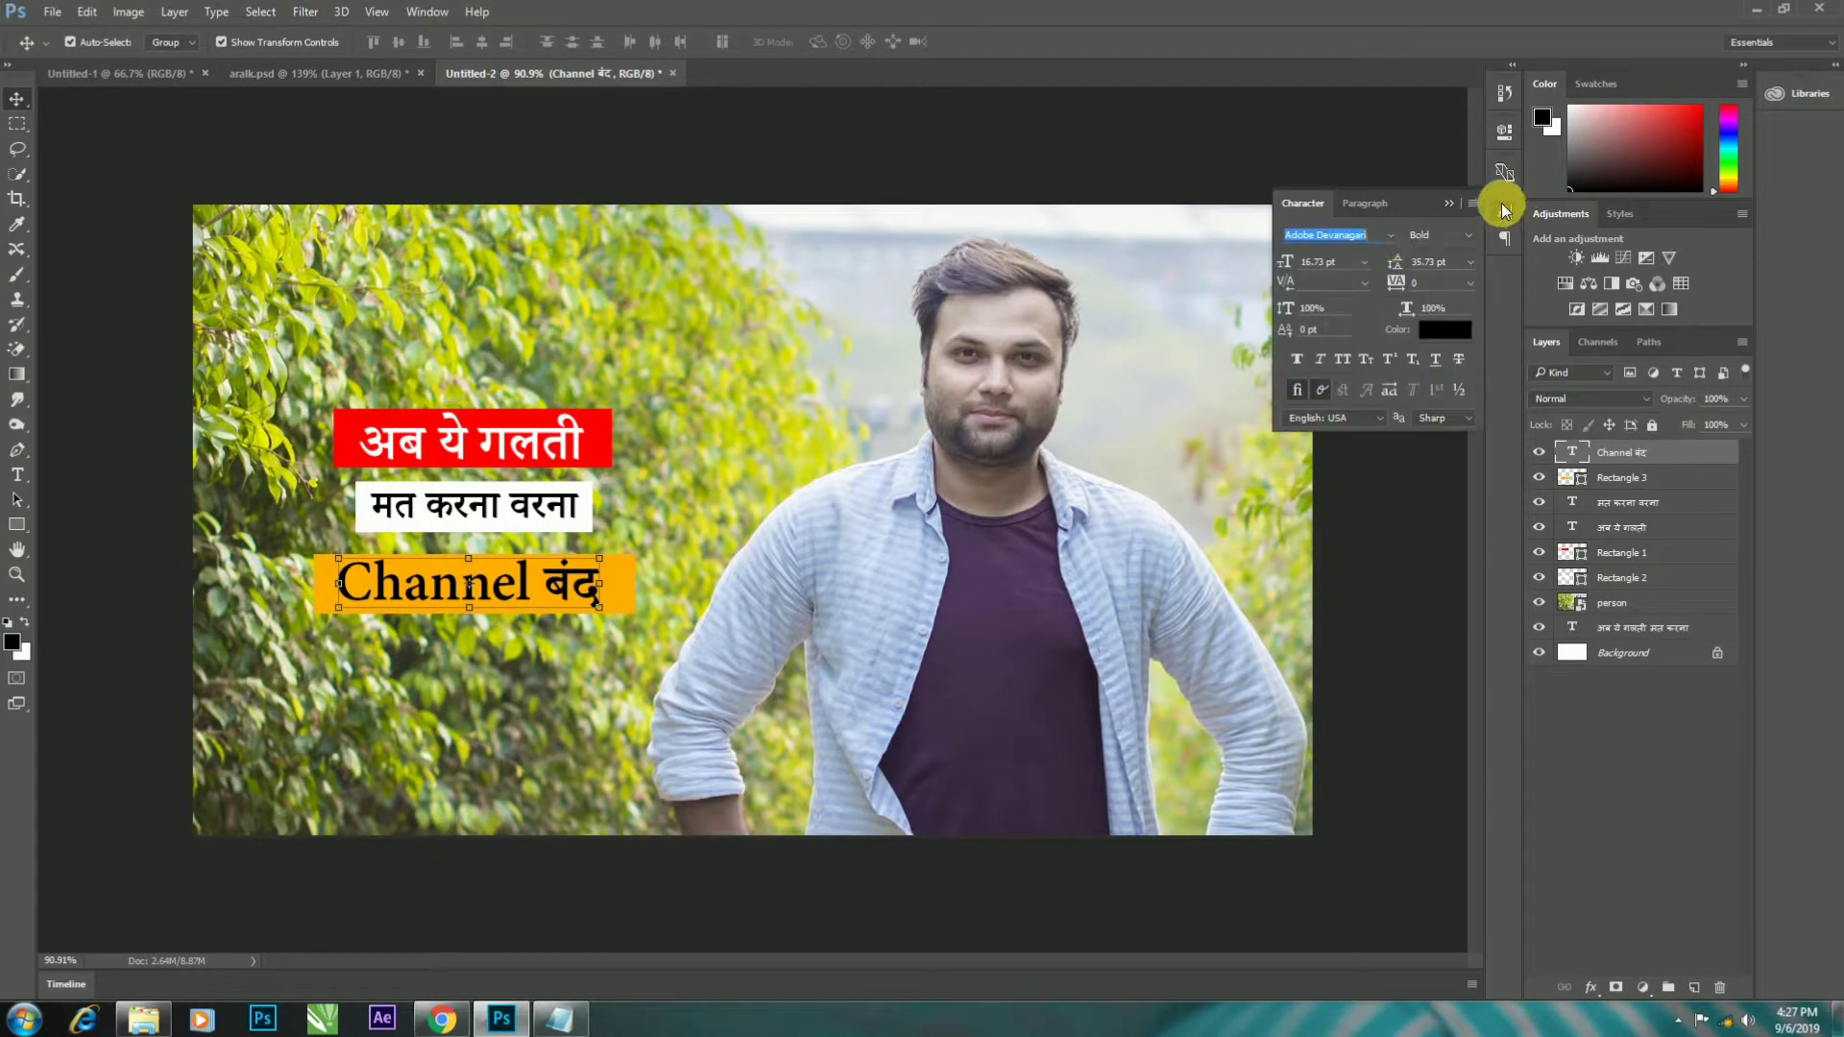
left_click(1389, 235)
left_click_drag(1761, 811, 1749, 295)
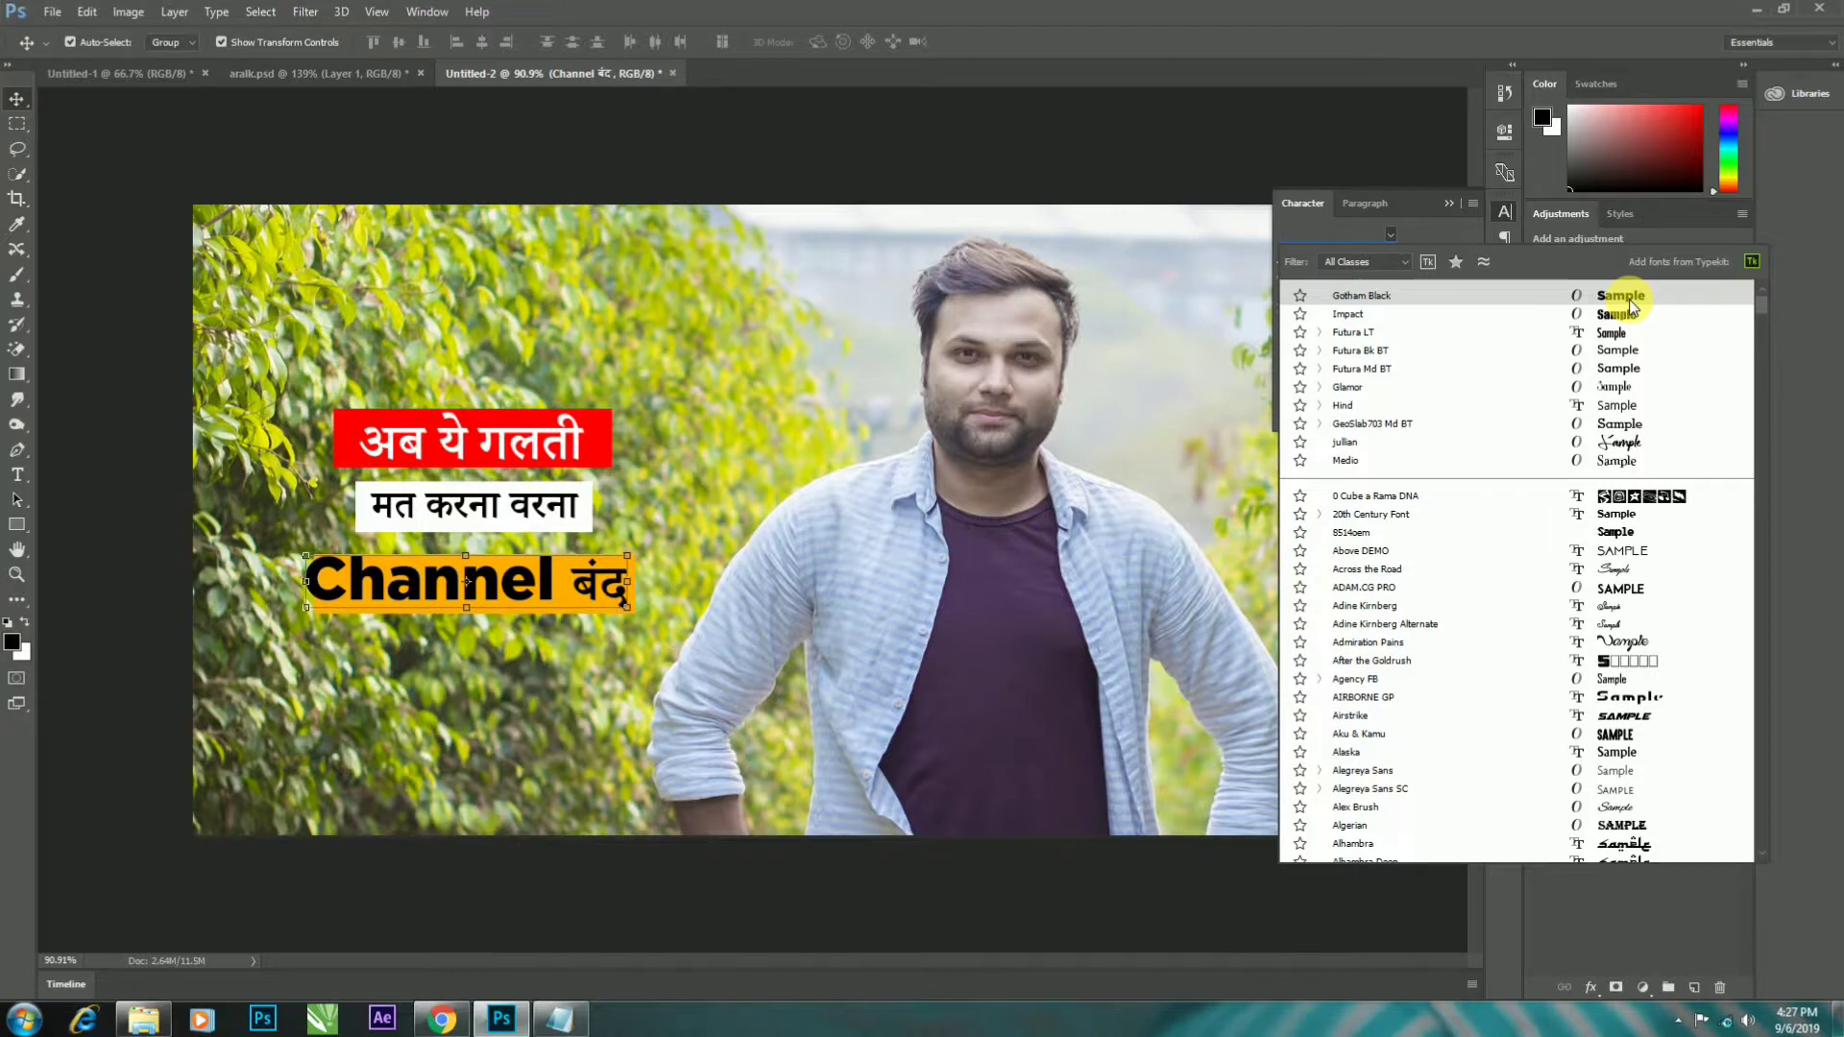
left_click(1630, 300)
- Shrink the Gotham Black caption to fit neatly inside the orange bar
left_click(306, 557)
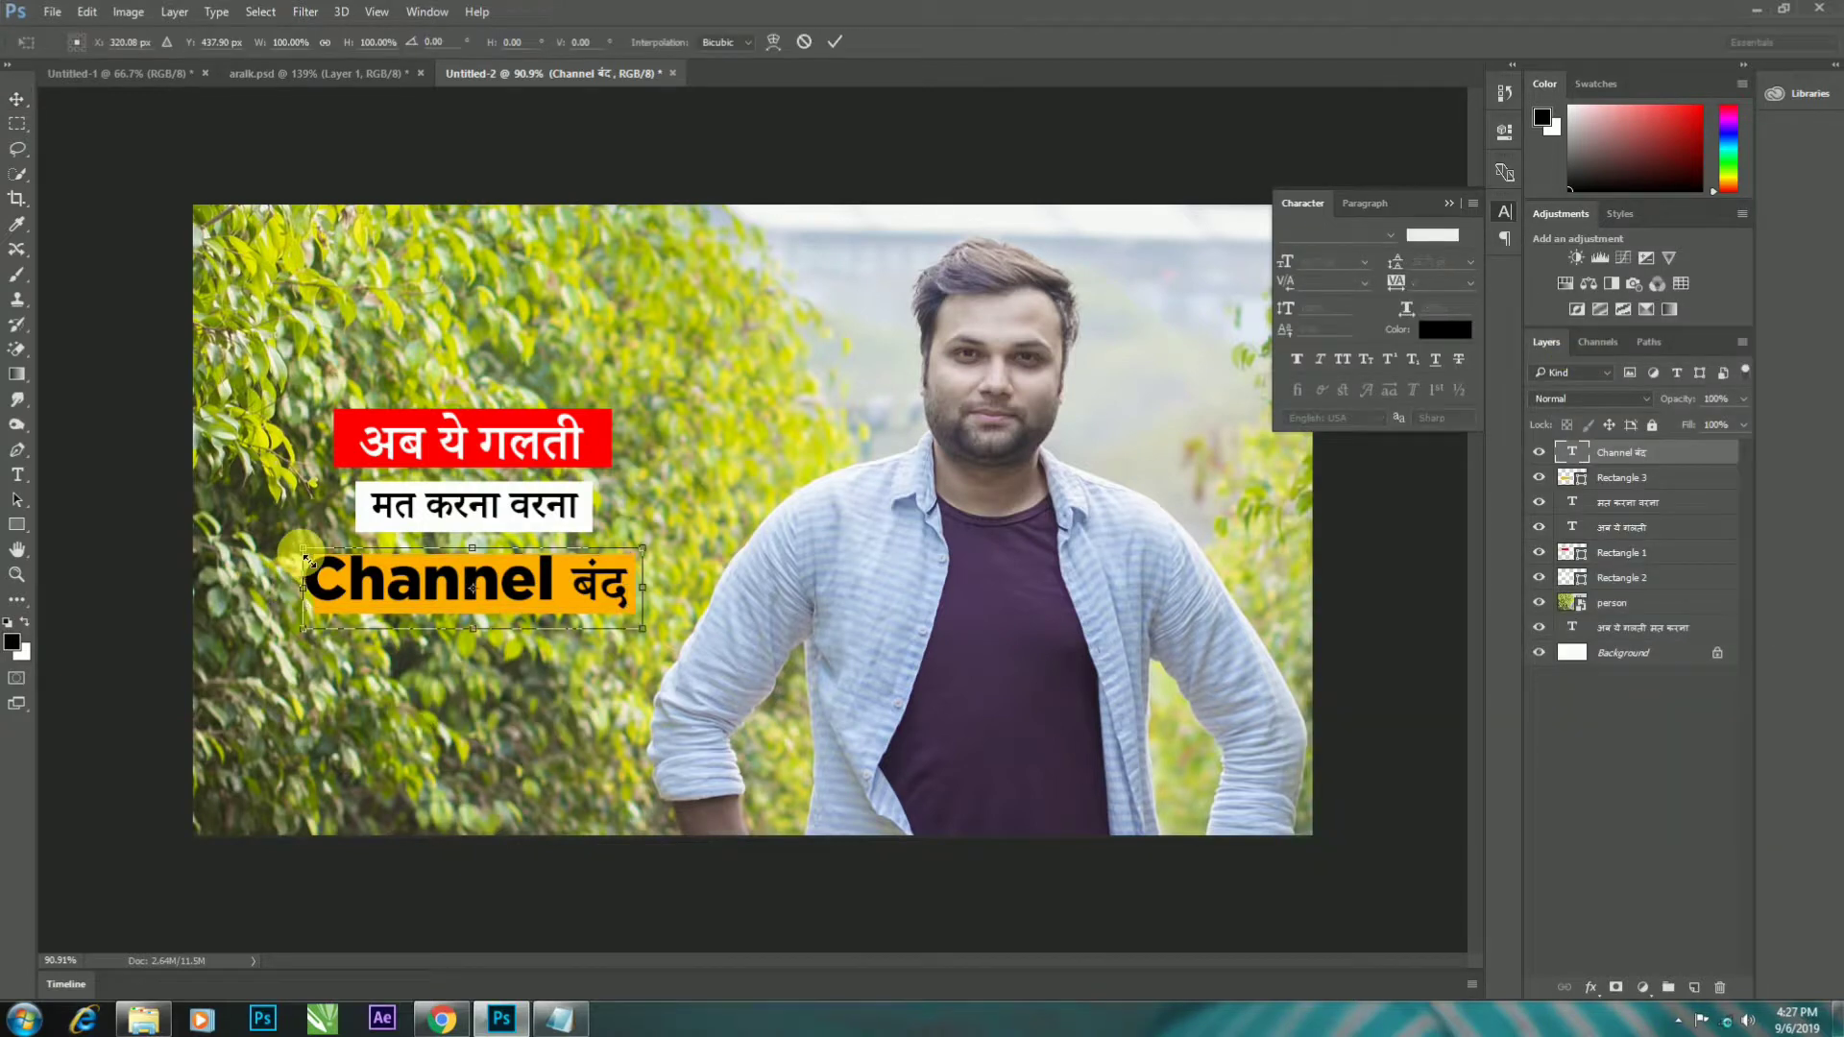
left_click_drag(313, 561, 333, 575)
left_click_drag(648, 641, 617, 632)
key("Return")
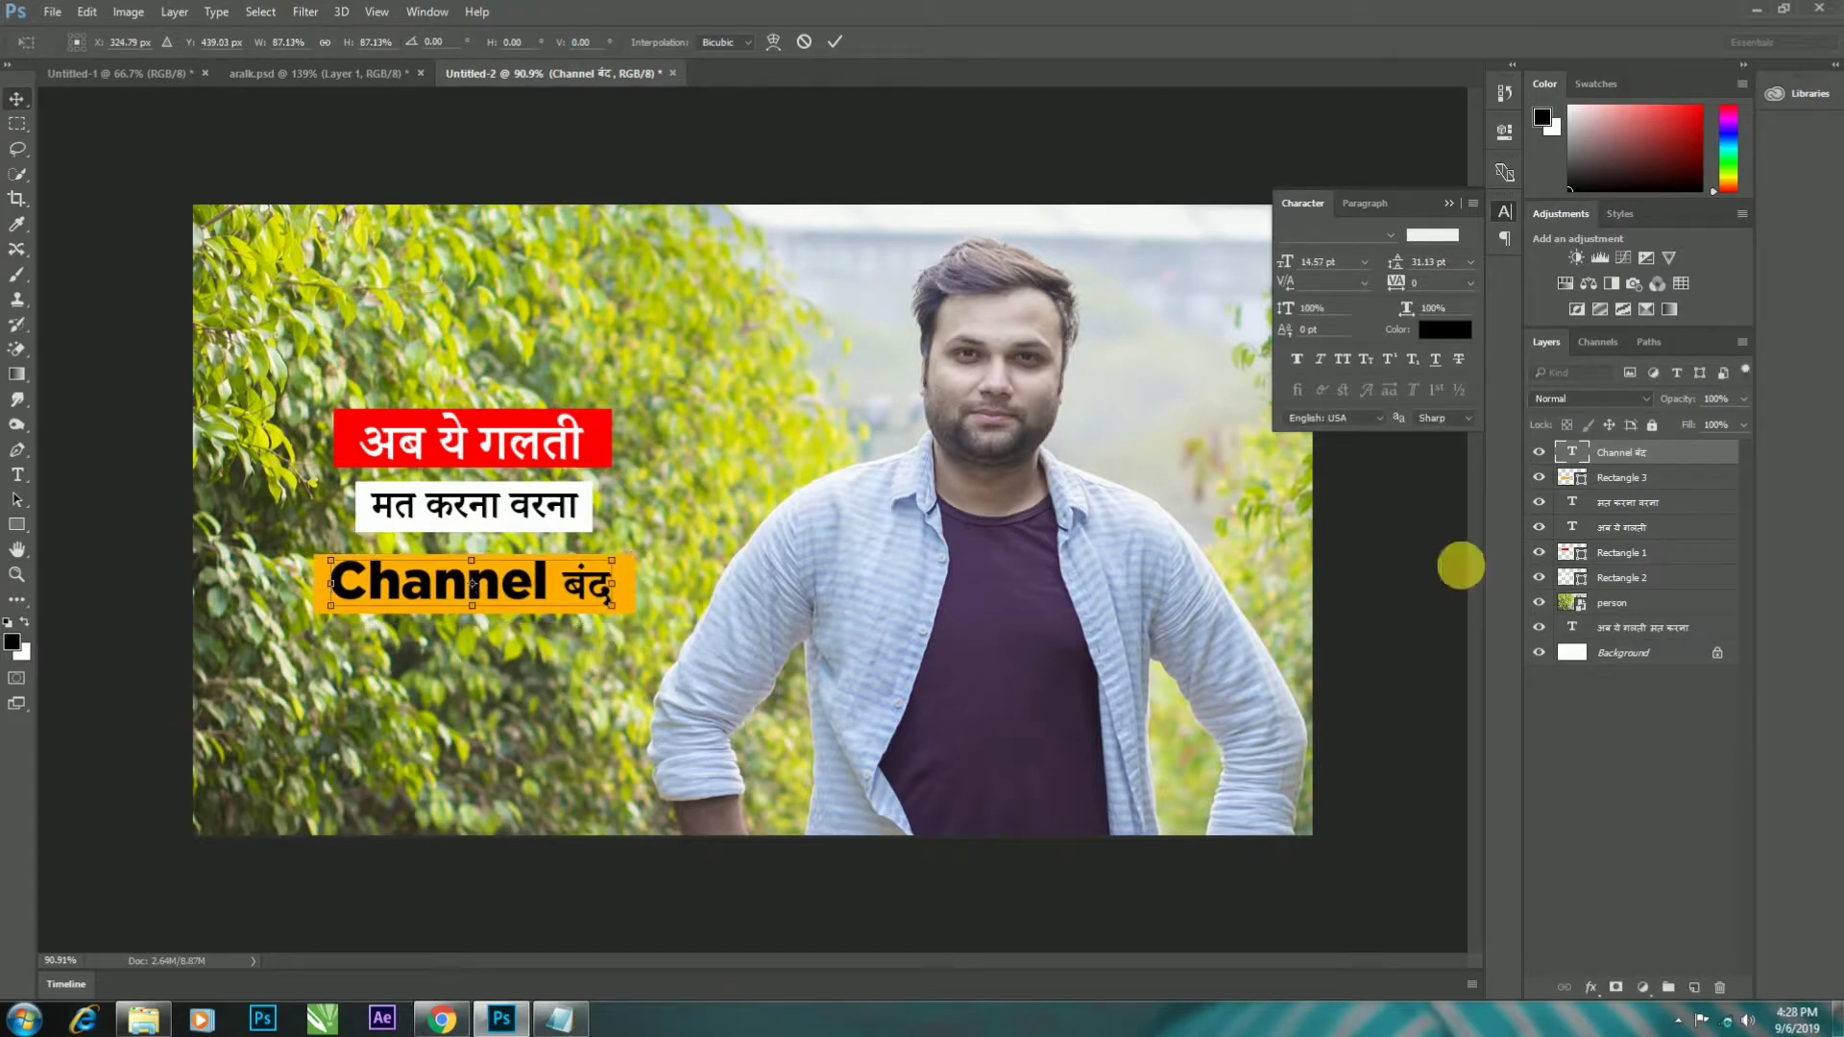
left_click(1608, 486, "ctrl")
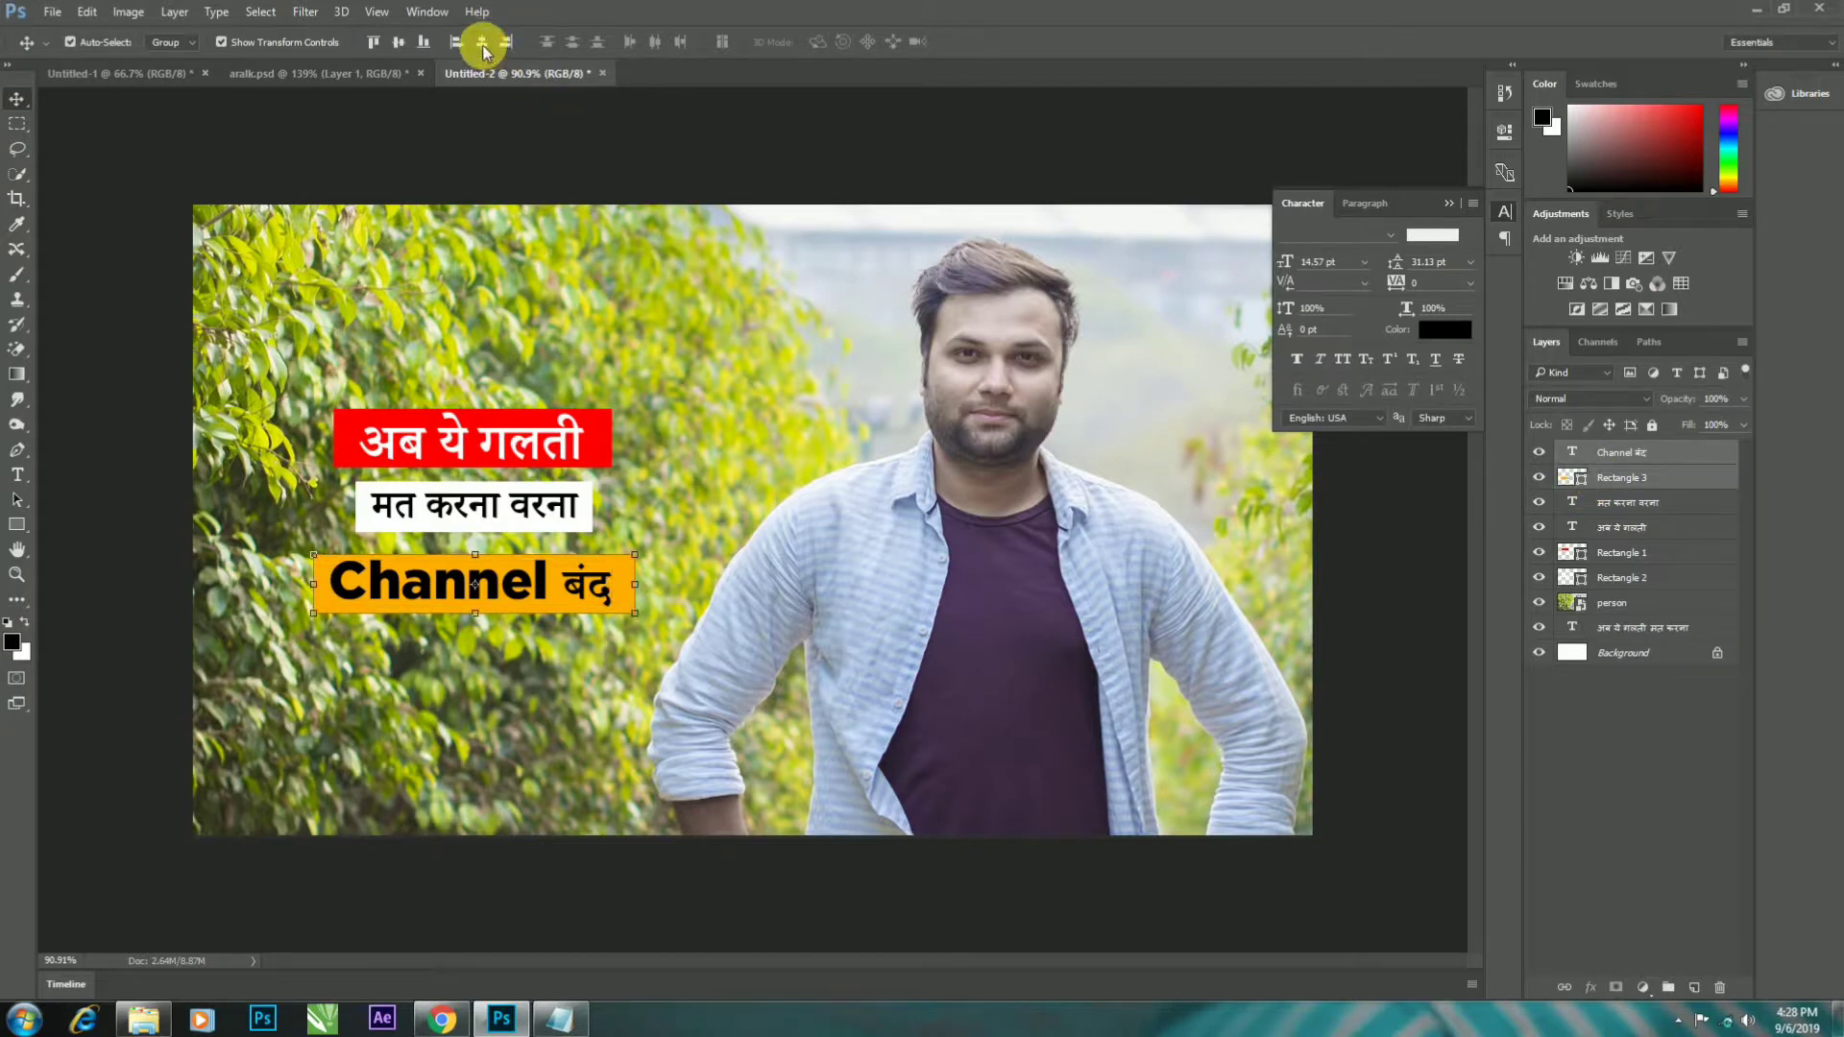
- Scale the three caption bars and their texts up together to about 134%
scroll(405, 97, "down", 2, "alt")
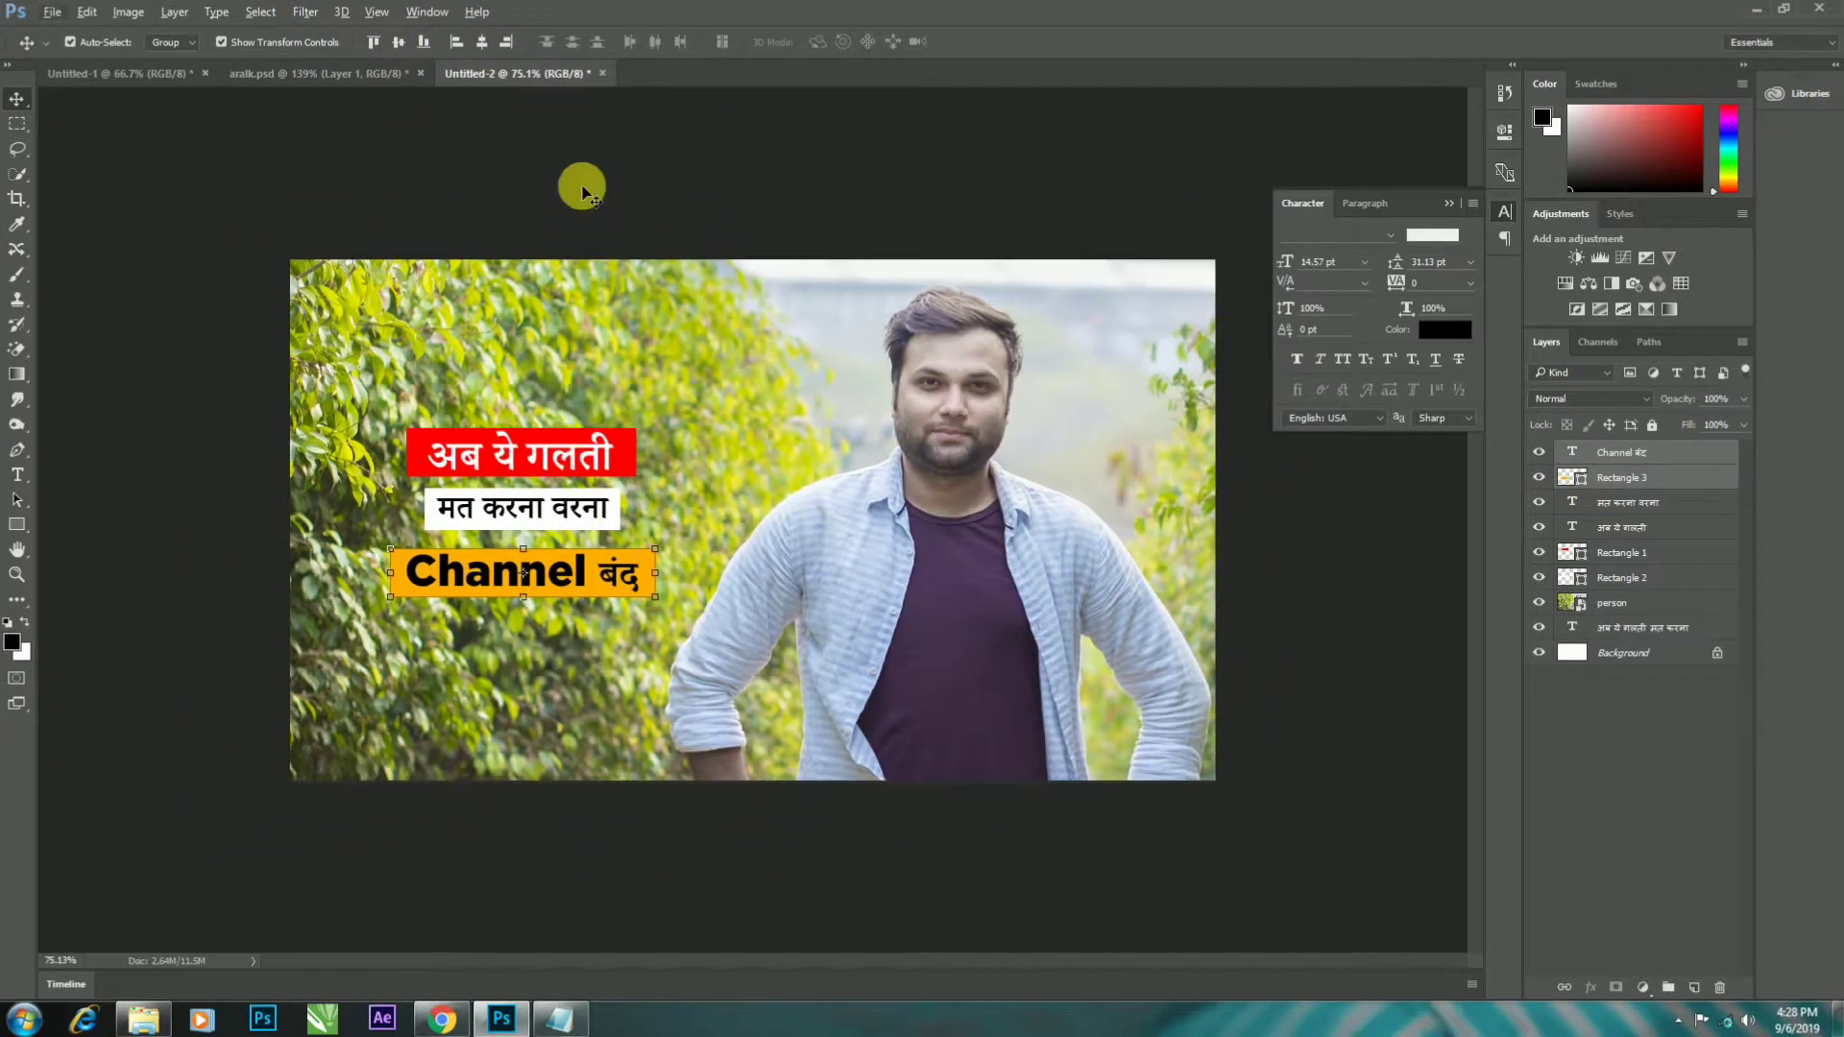
left_click(555, 200)
left_click(1615, 452)
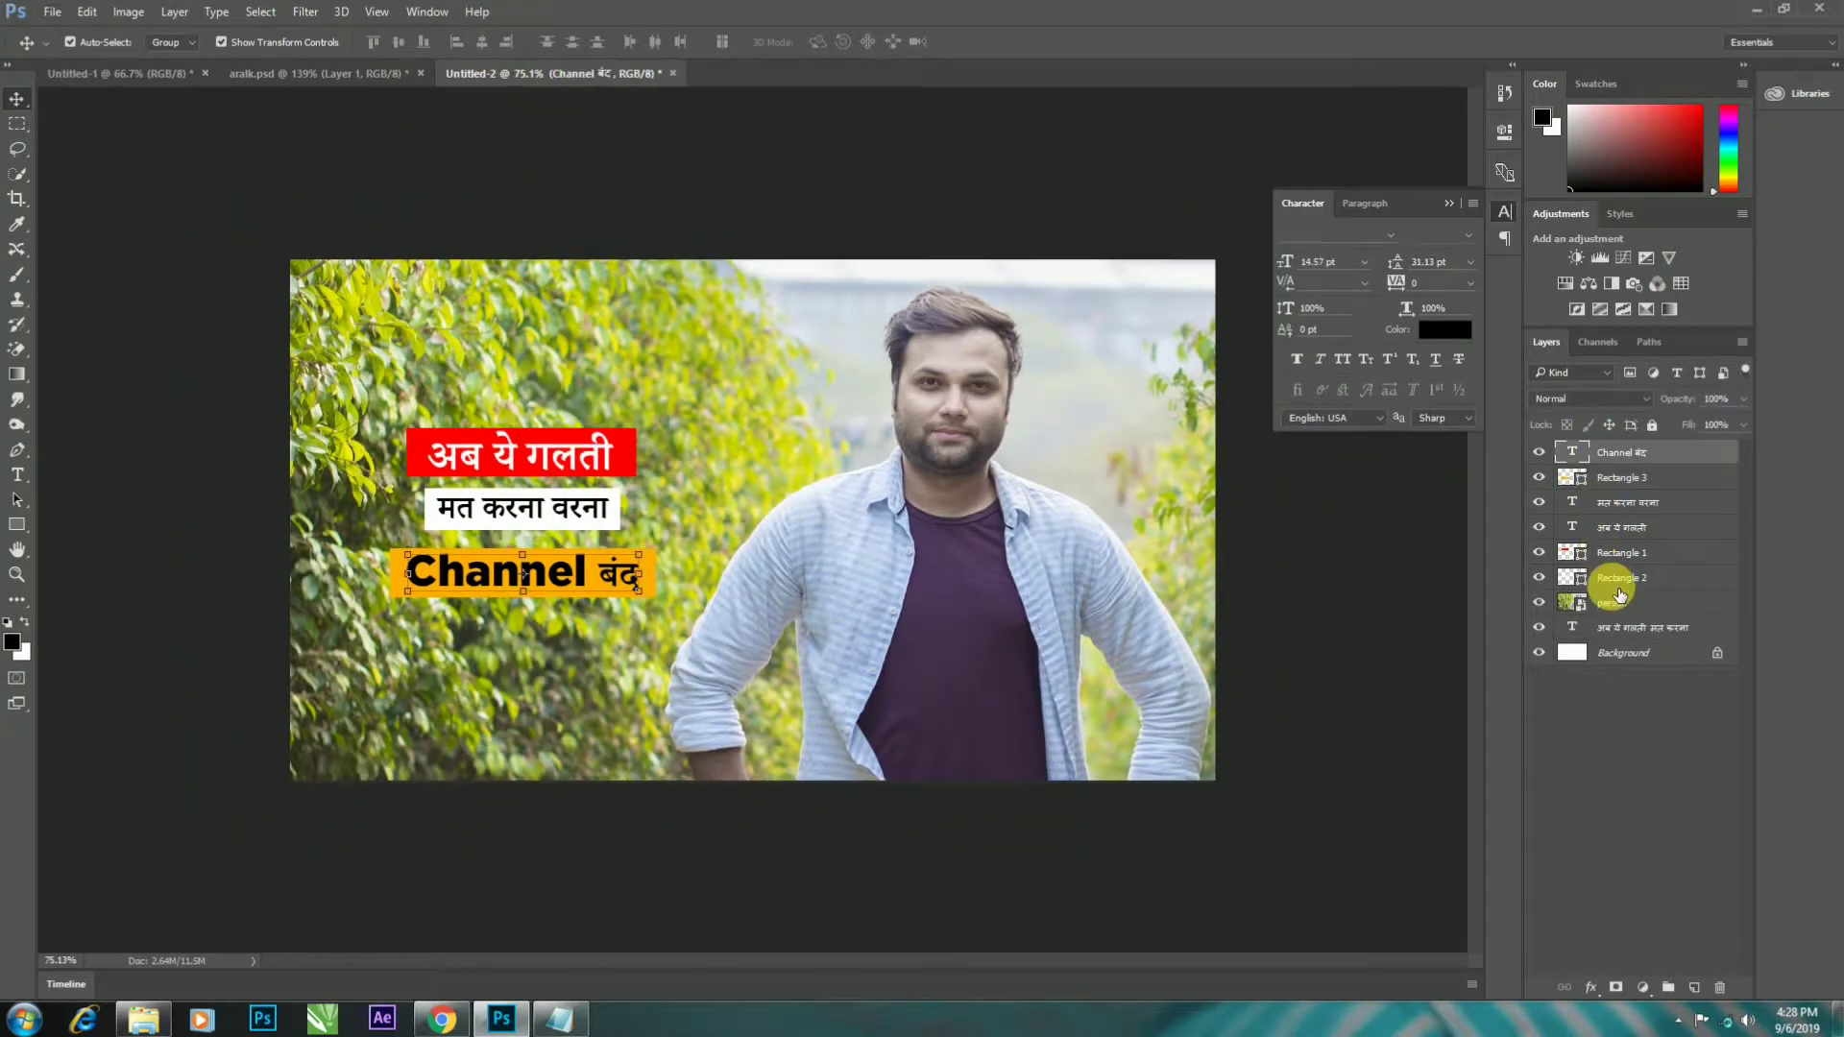
left_click(1617, 583, "shift")
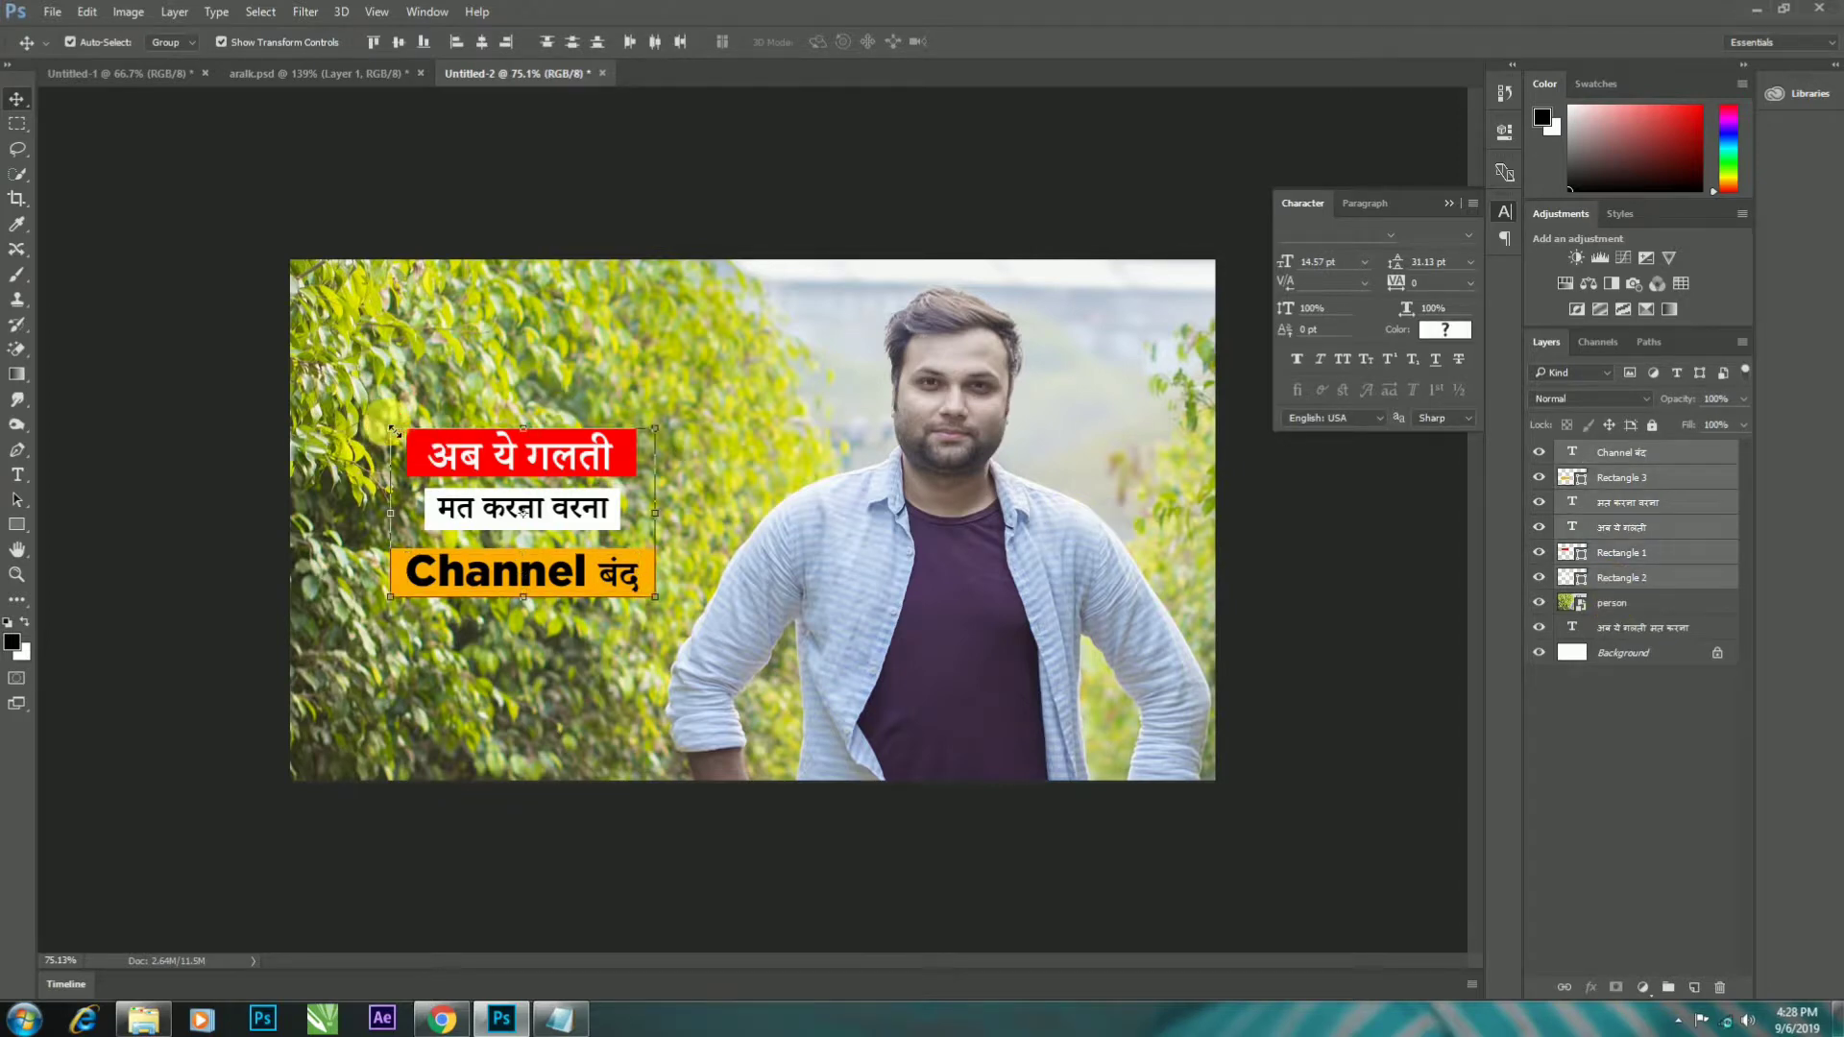
left_click_drag(393, 430, 299, 370)
left_click_drag(550, 486, 571, 530)
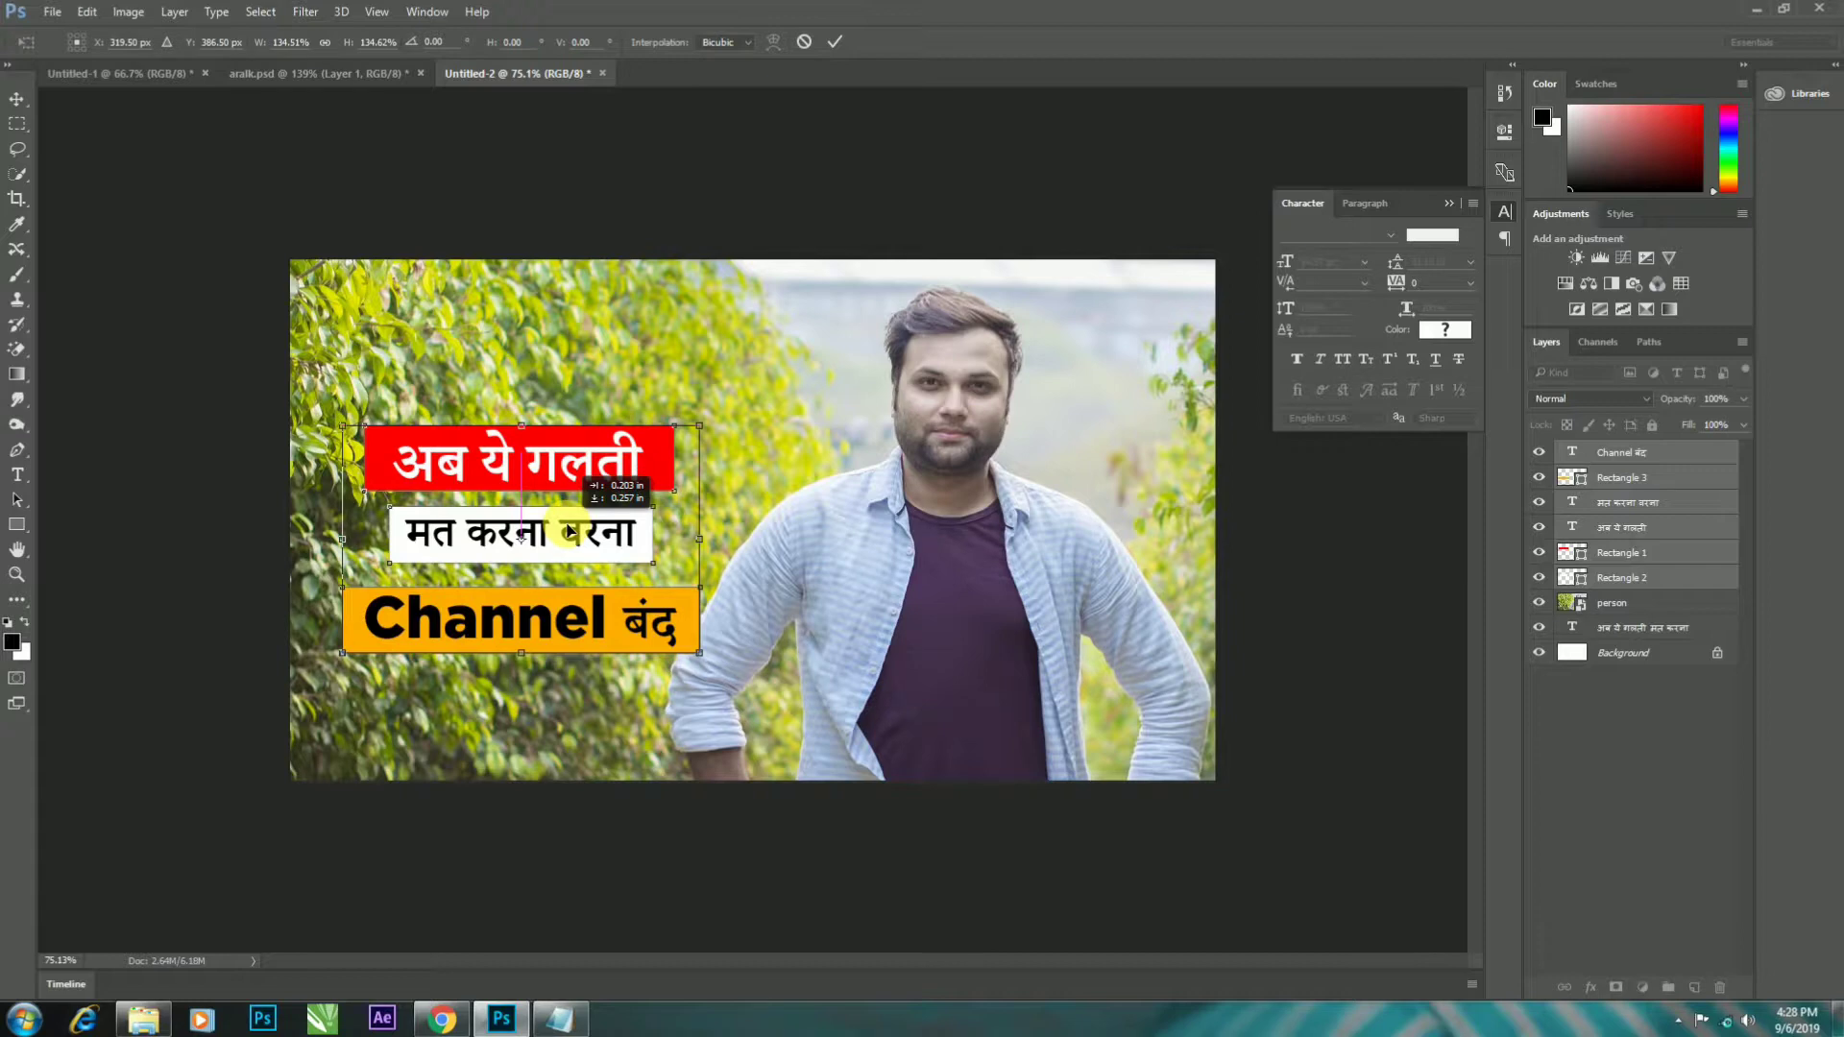
key("Return")
- Nudge the orange Channel बंद bar and its text up two steps toward the others
left_click(712, 198)
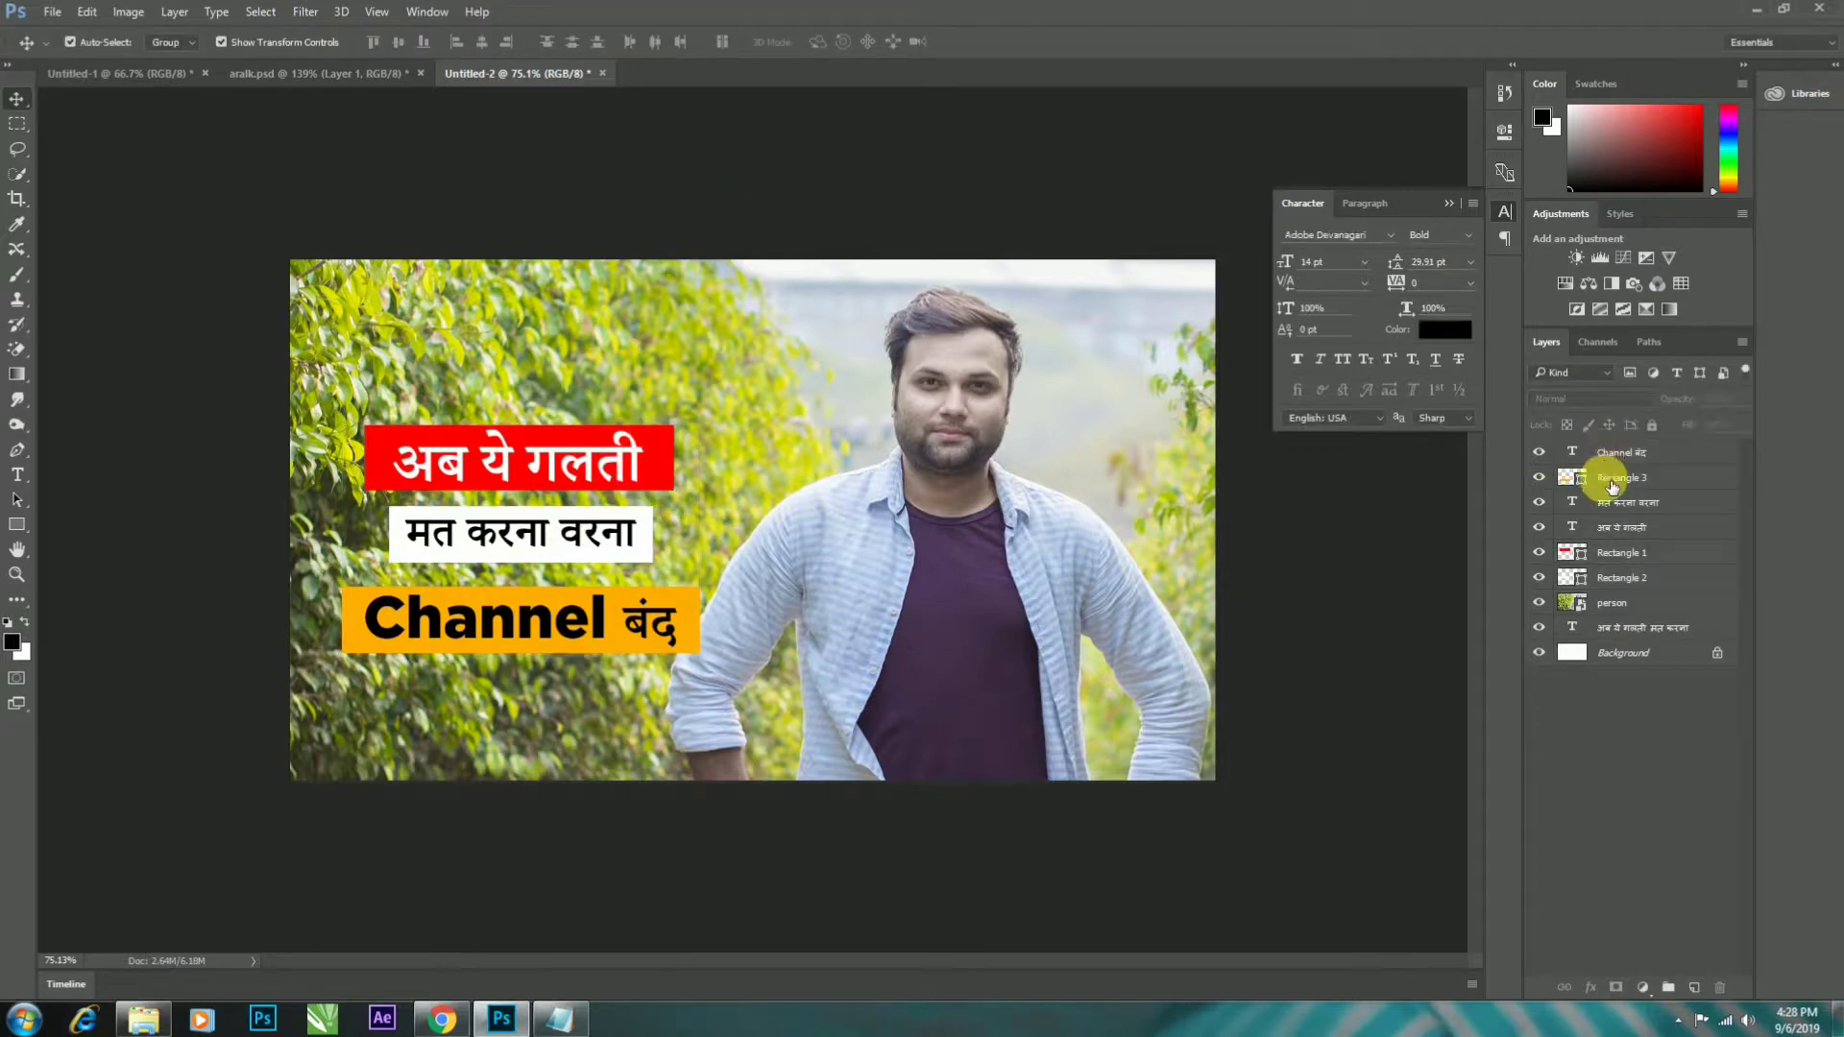
left_click(1613, 488, "shift")
key("Up")
key("Up")
key("Up")
key("Up")
key("Up")
key("Up")
key("Up")
key("Up")
key("Up")
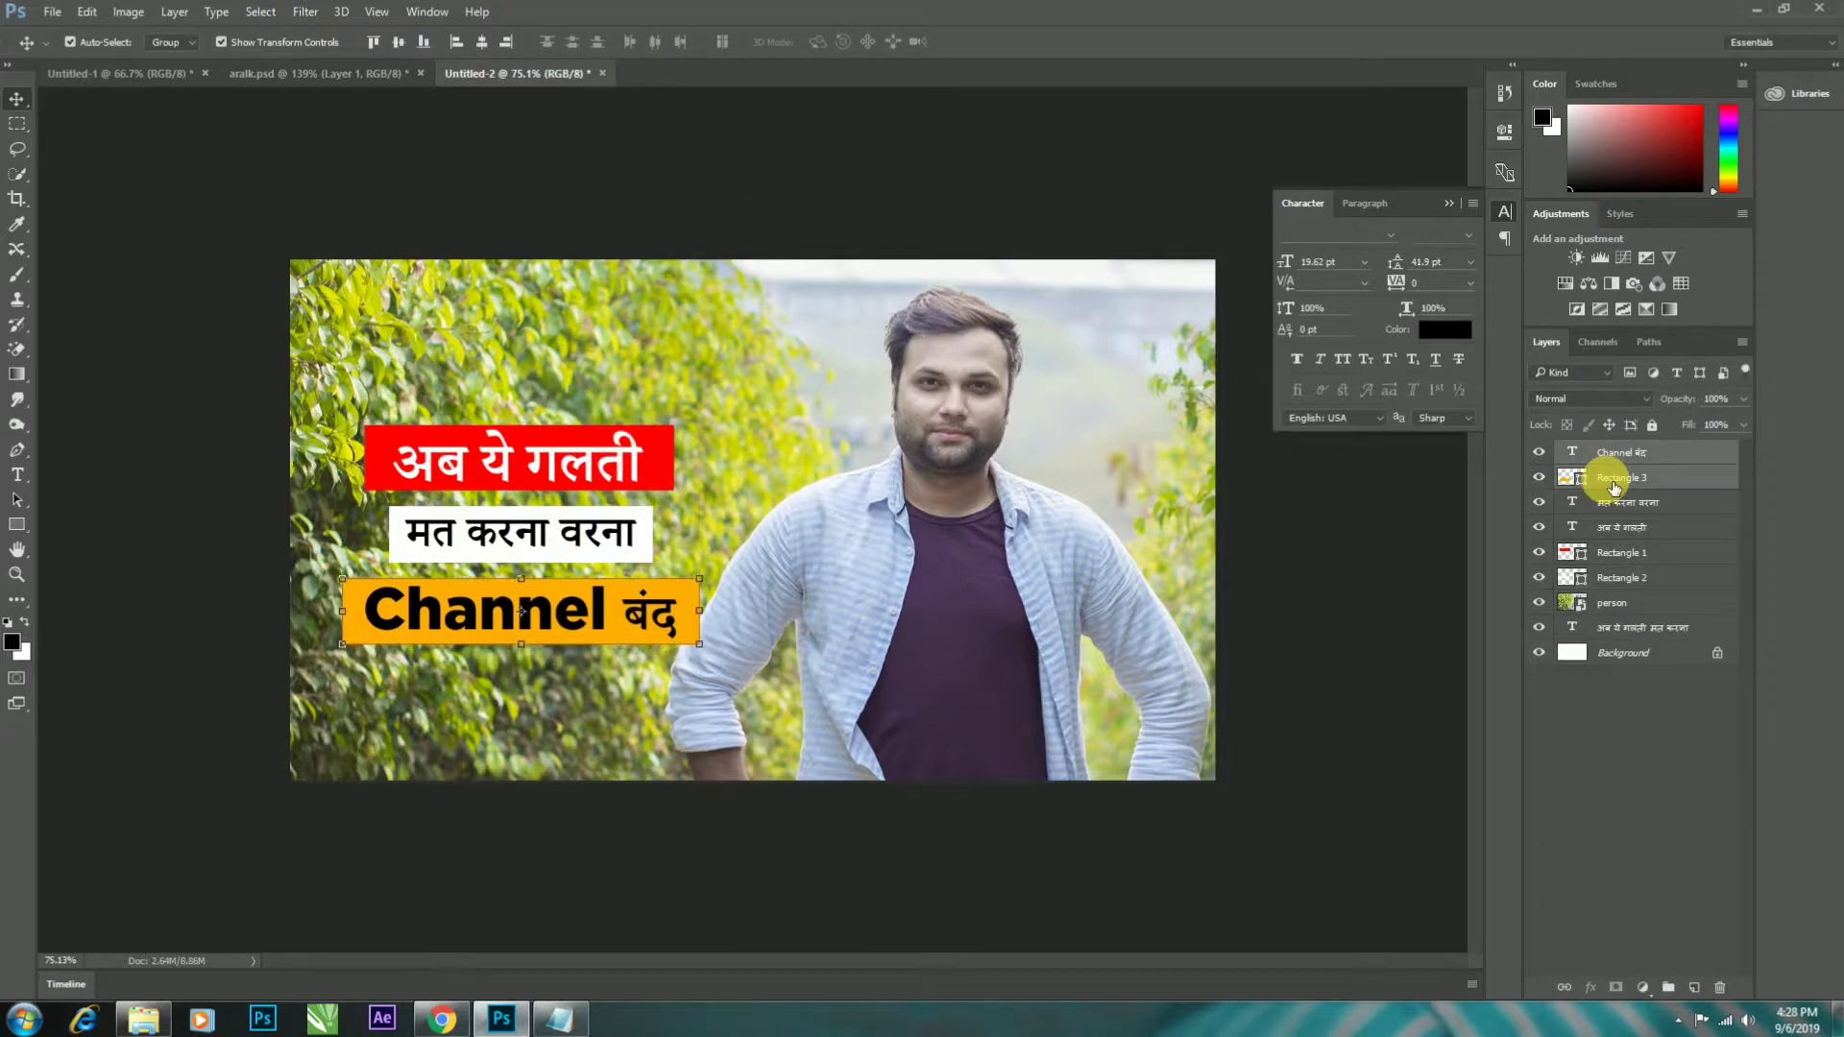
key("Up")
key("Up")
key("Up")
left_click(788, 213)
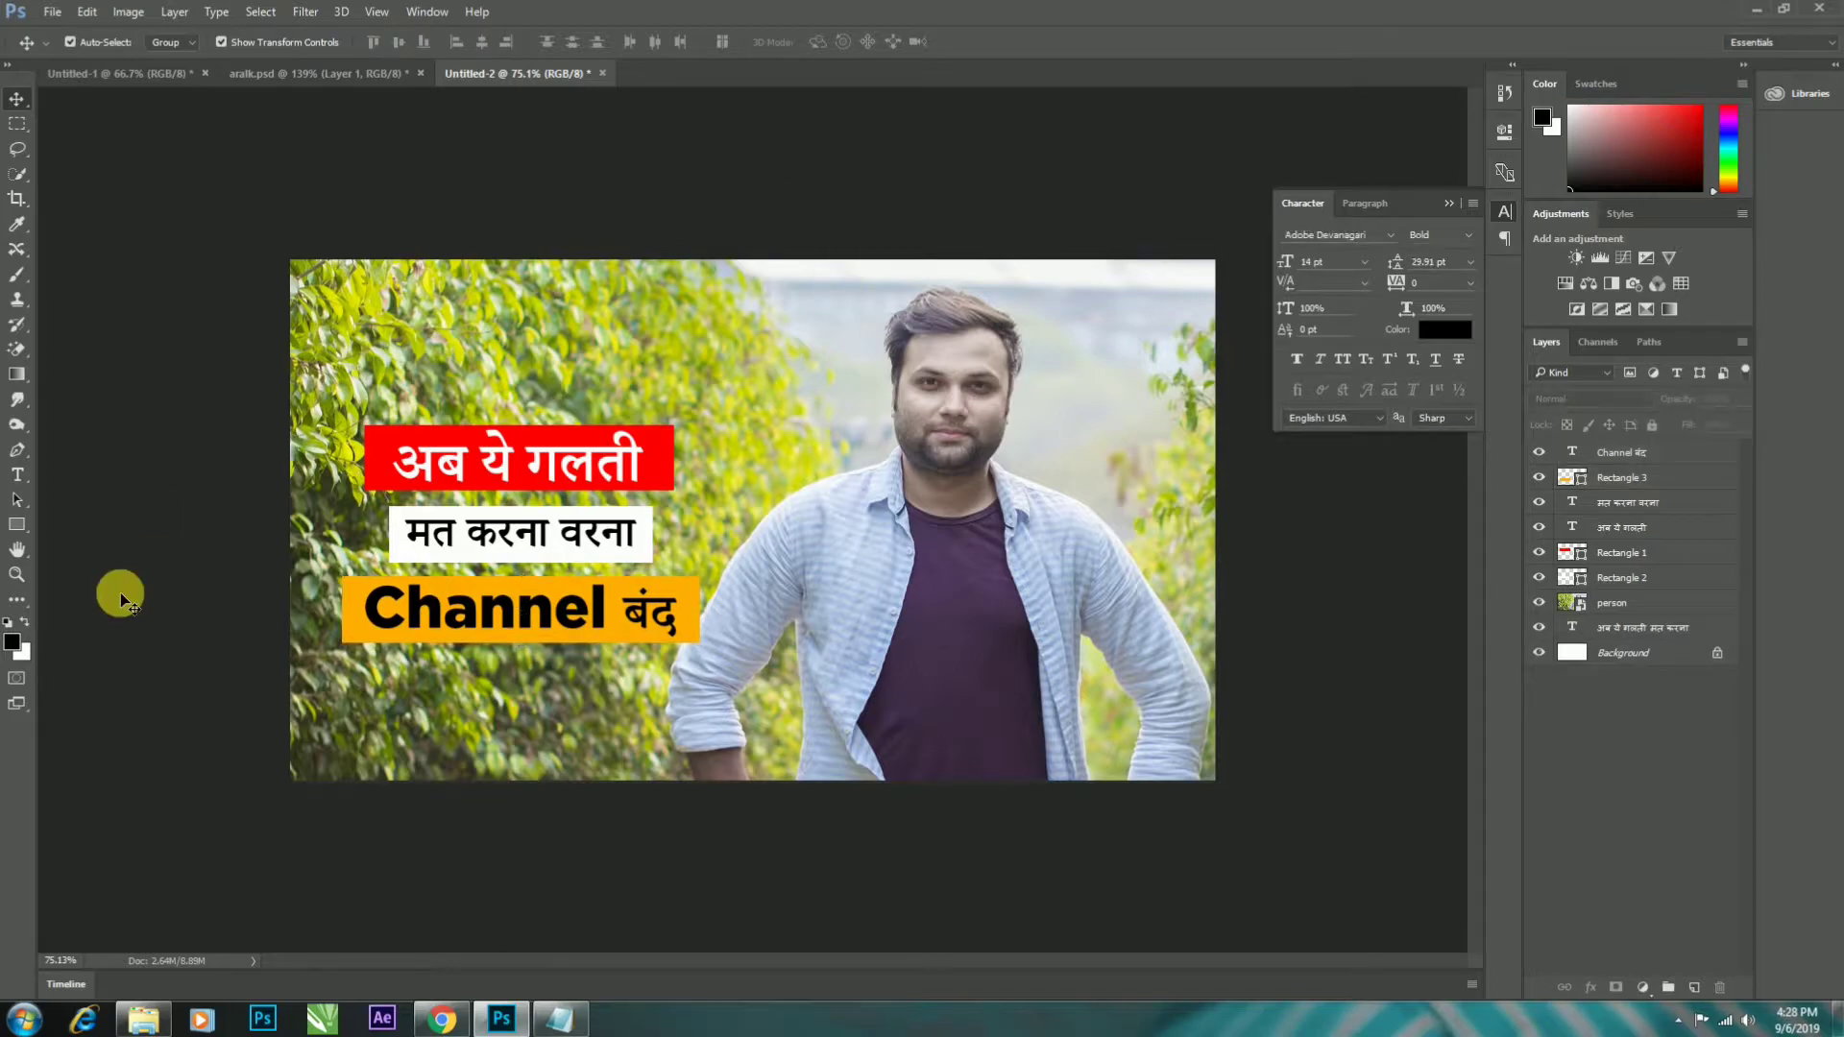
left_click(144, 1018)
- Browse to D: > naveen breno > icons and drag youtube logo.png toward Photoshop
left_click(101, 387)
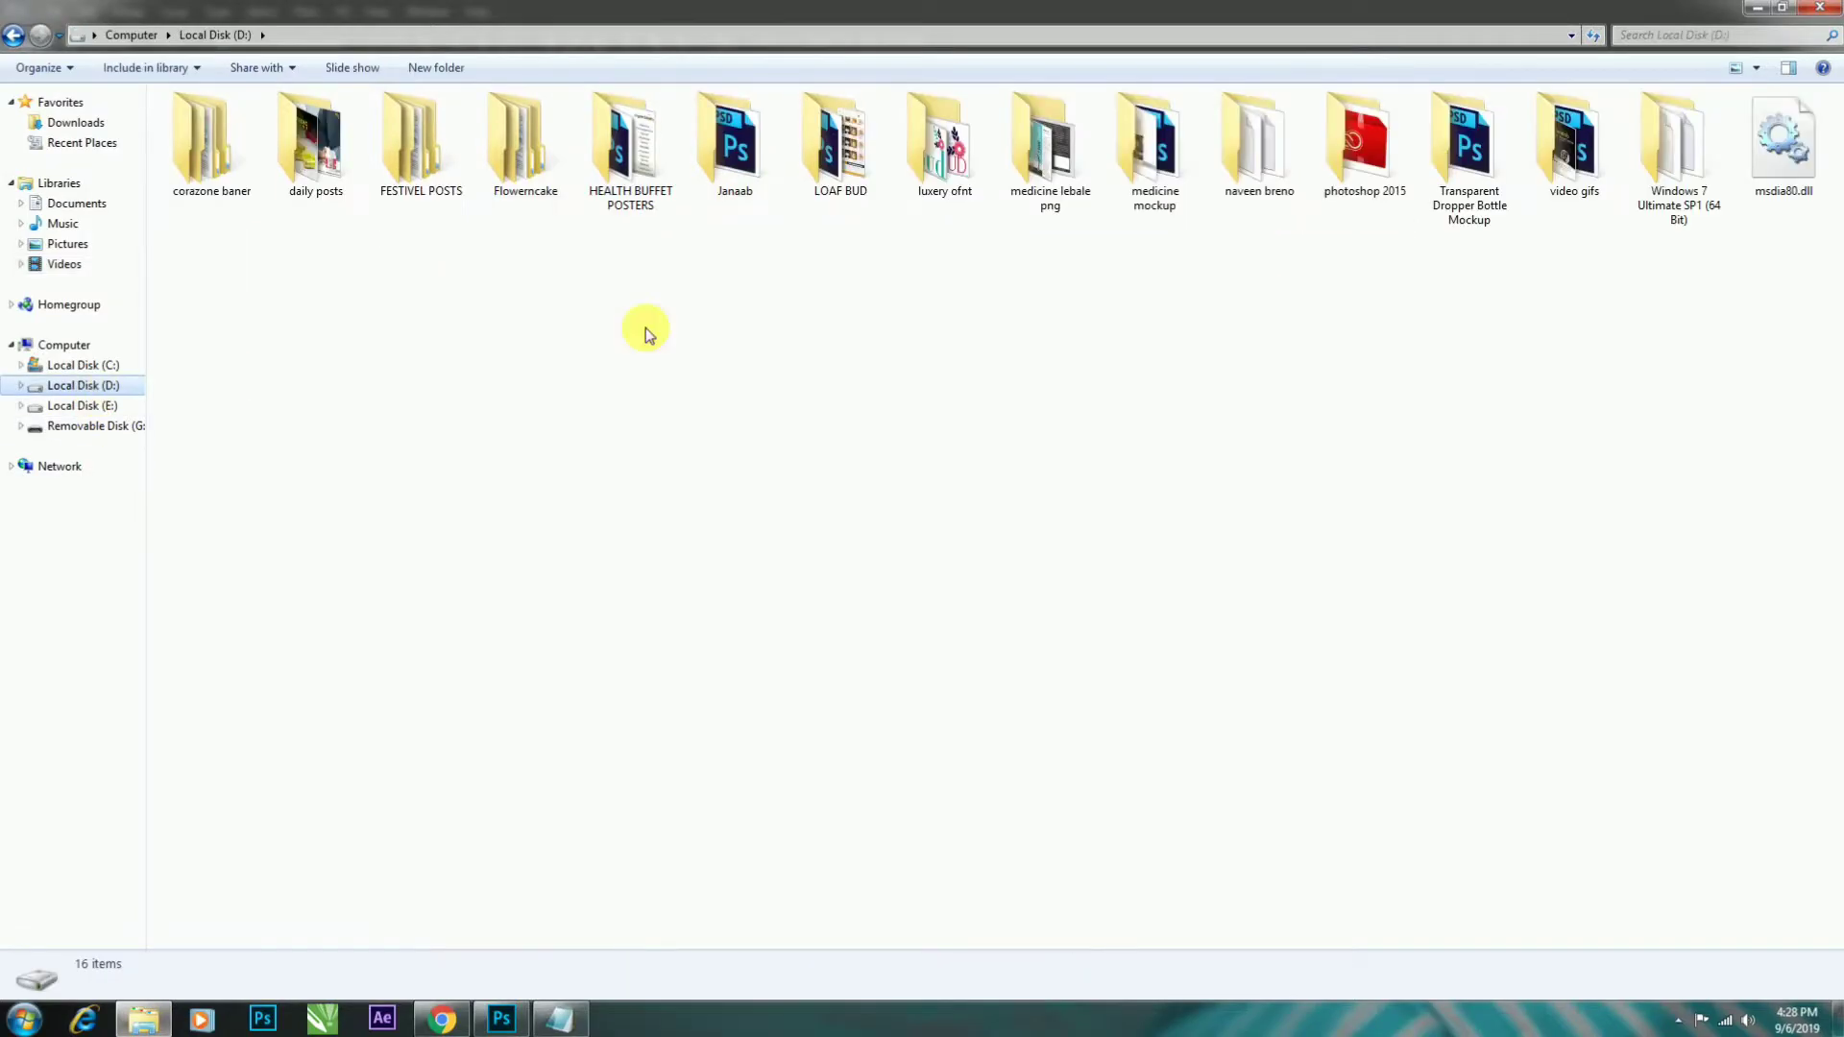
double_click(1284, 175)
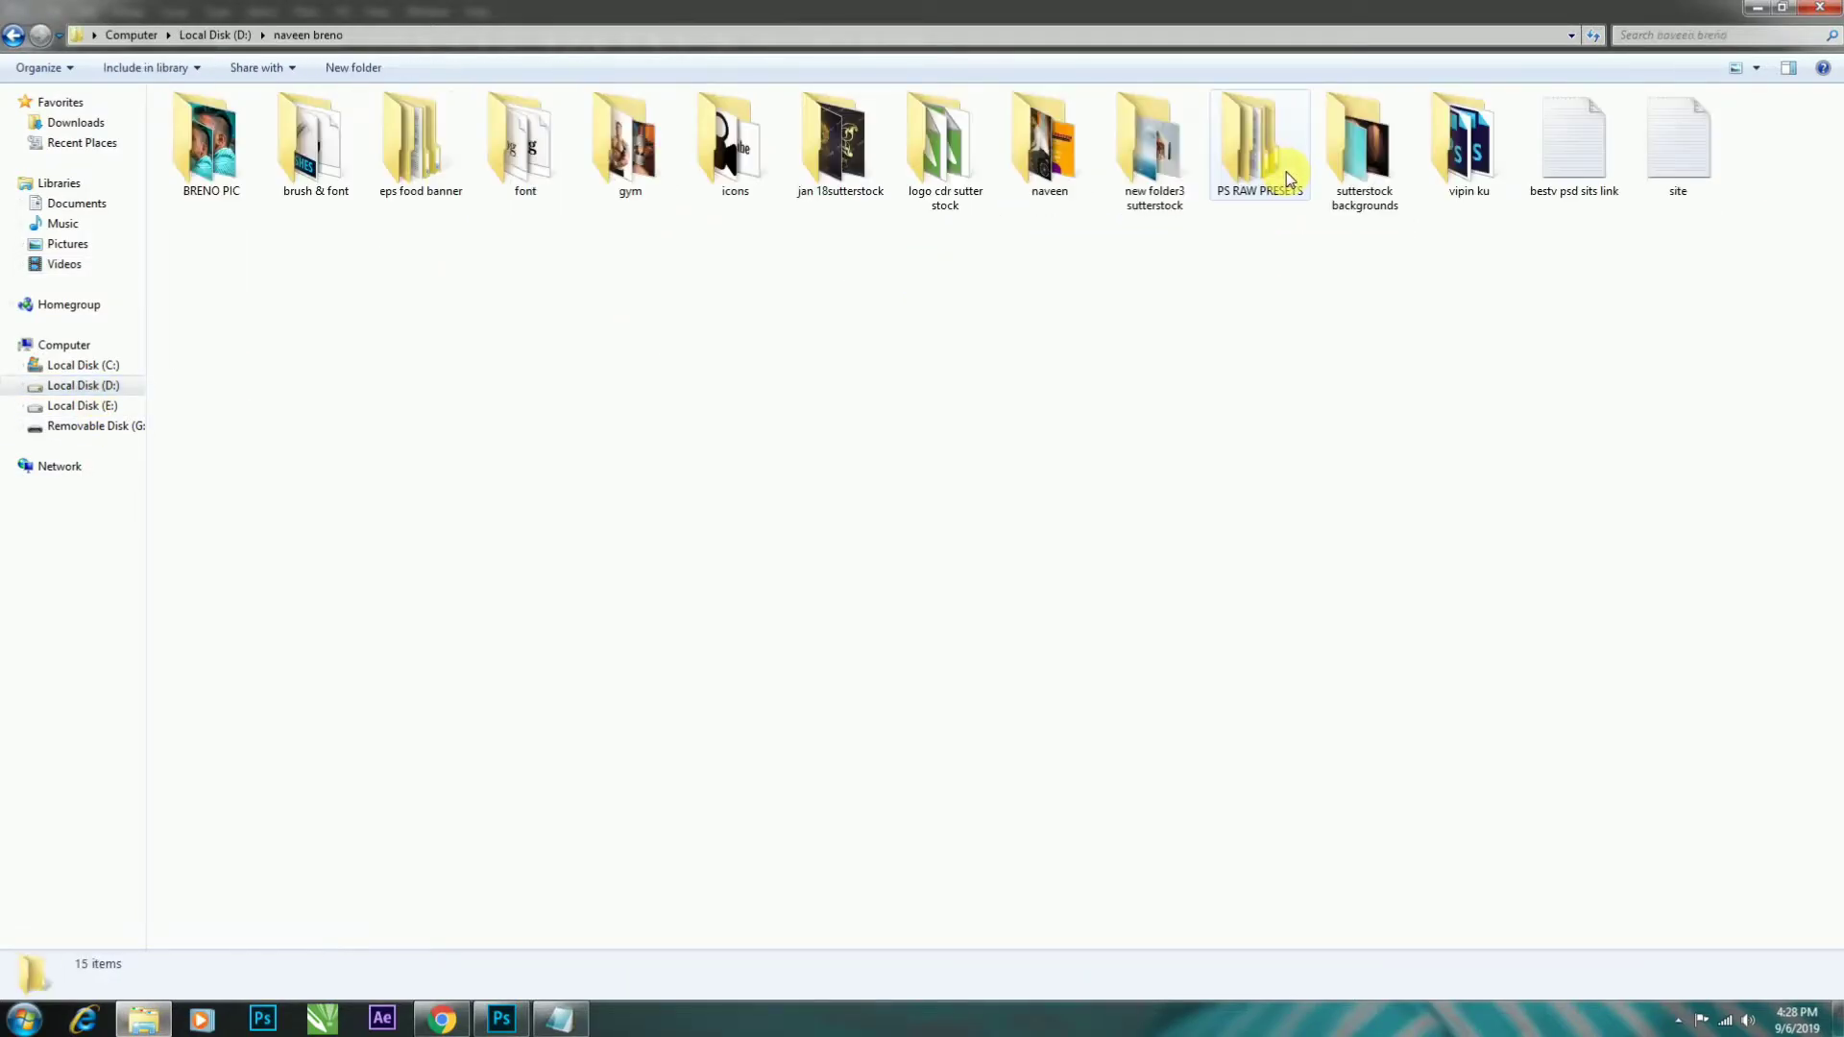
double_click(725, 149)
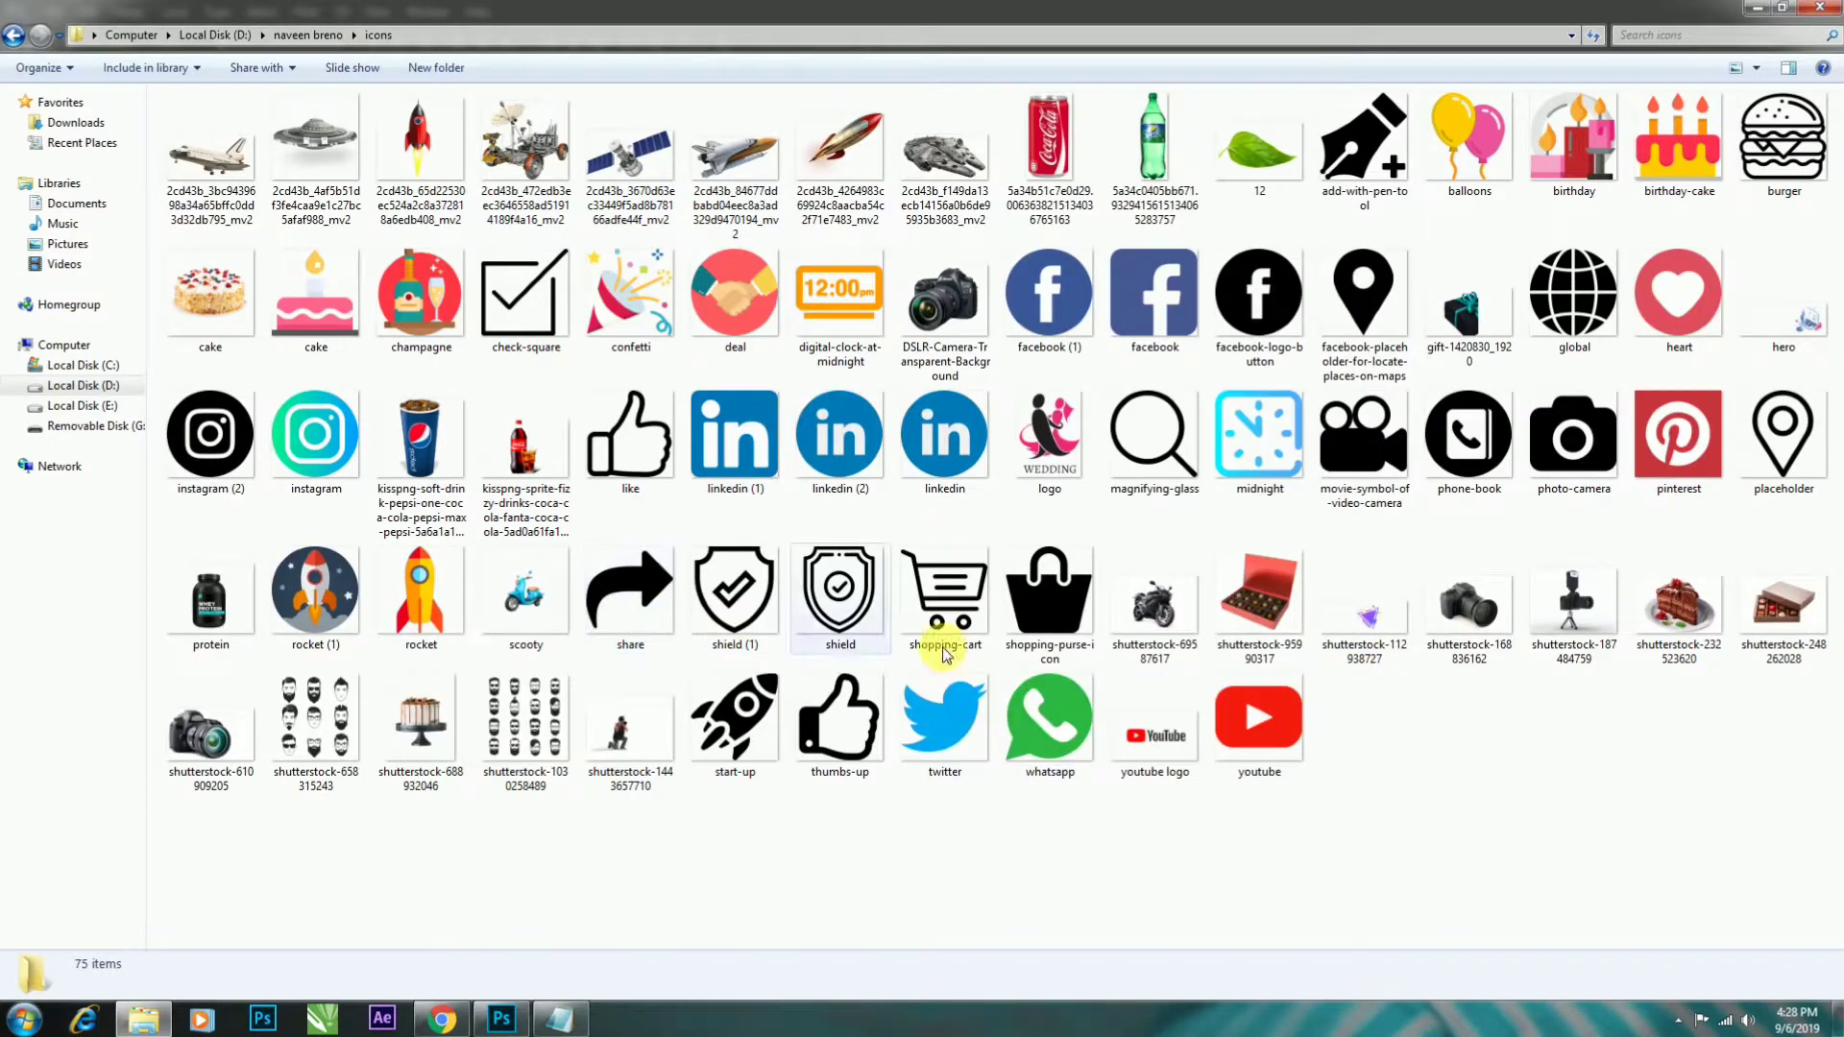
left_click_drag(1155, 730, 470, 1016)
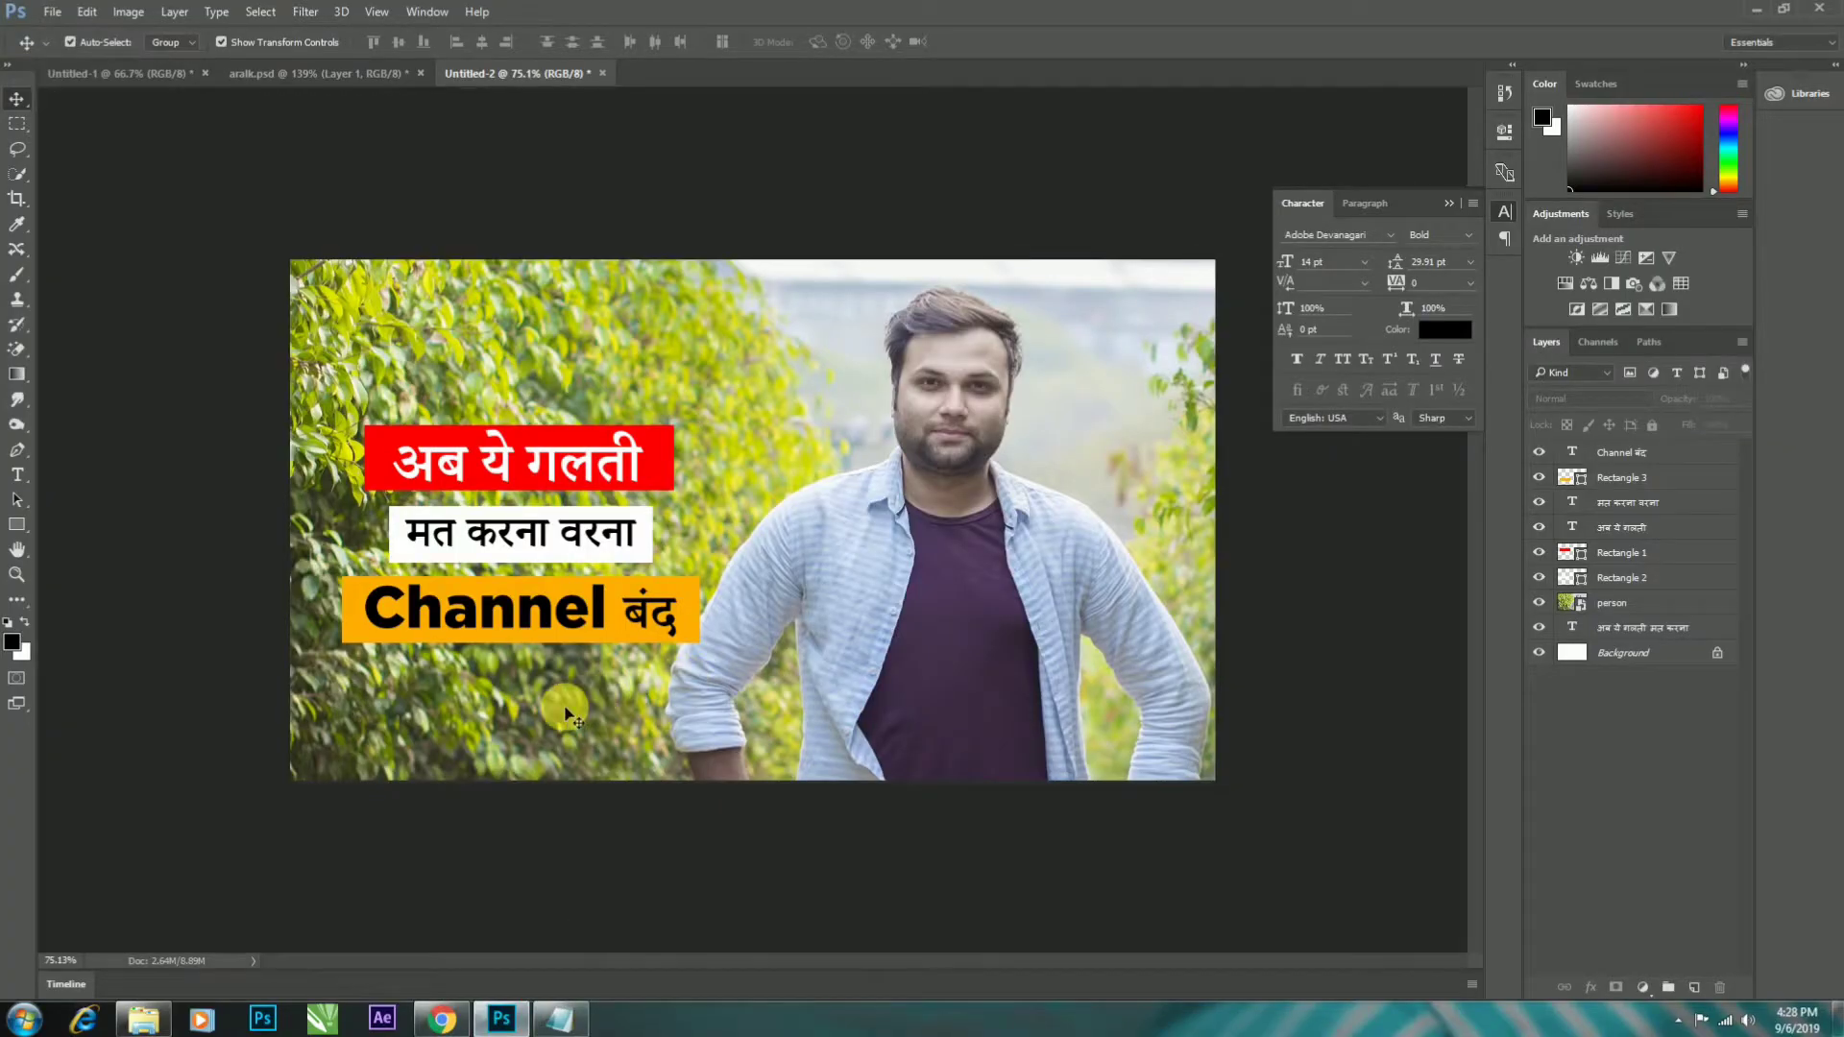
- Drop the YouTube logo in, shrink it to a small badge, and set it below the Channel बंद bar
left_click_drag(495, 1016, 566, 713)
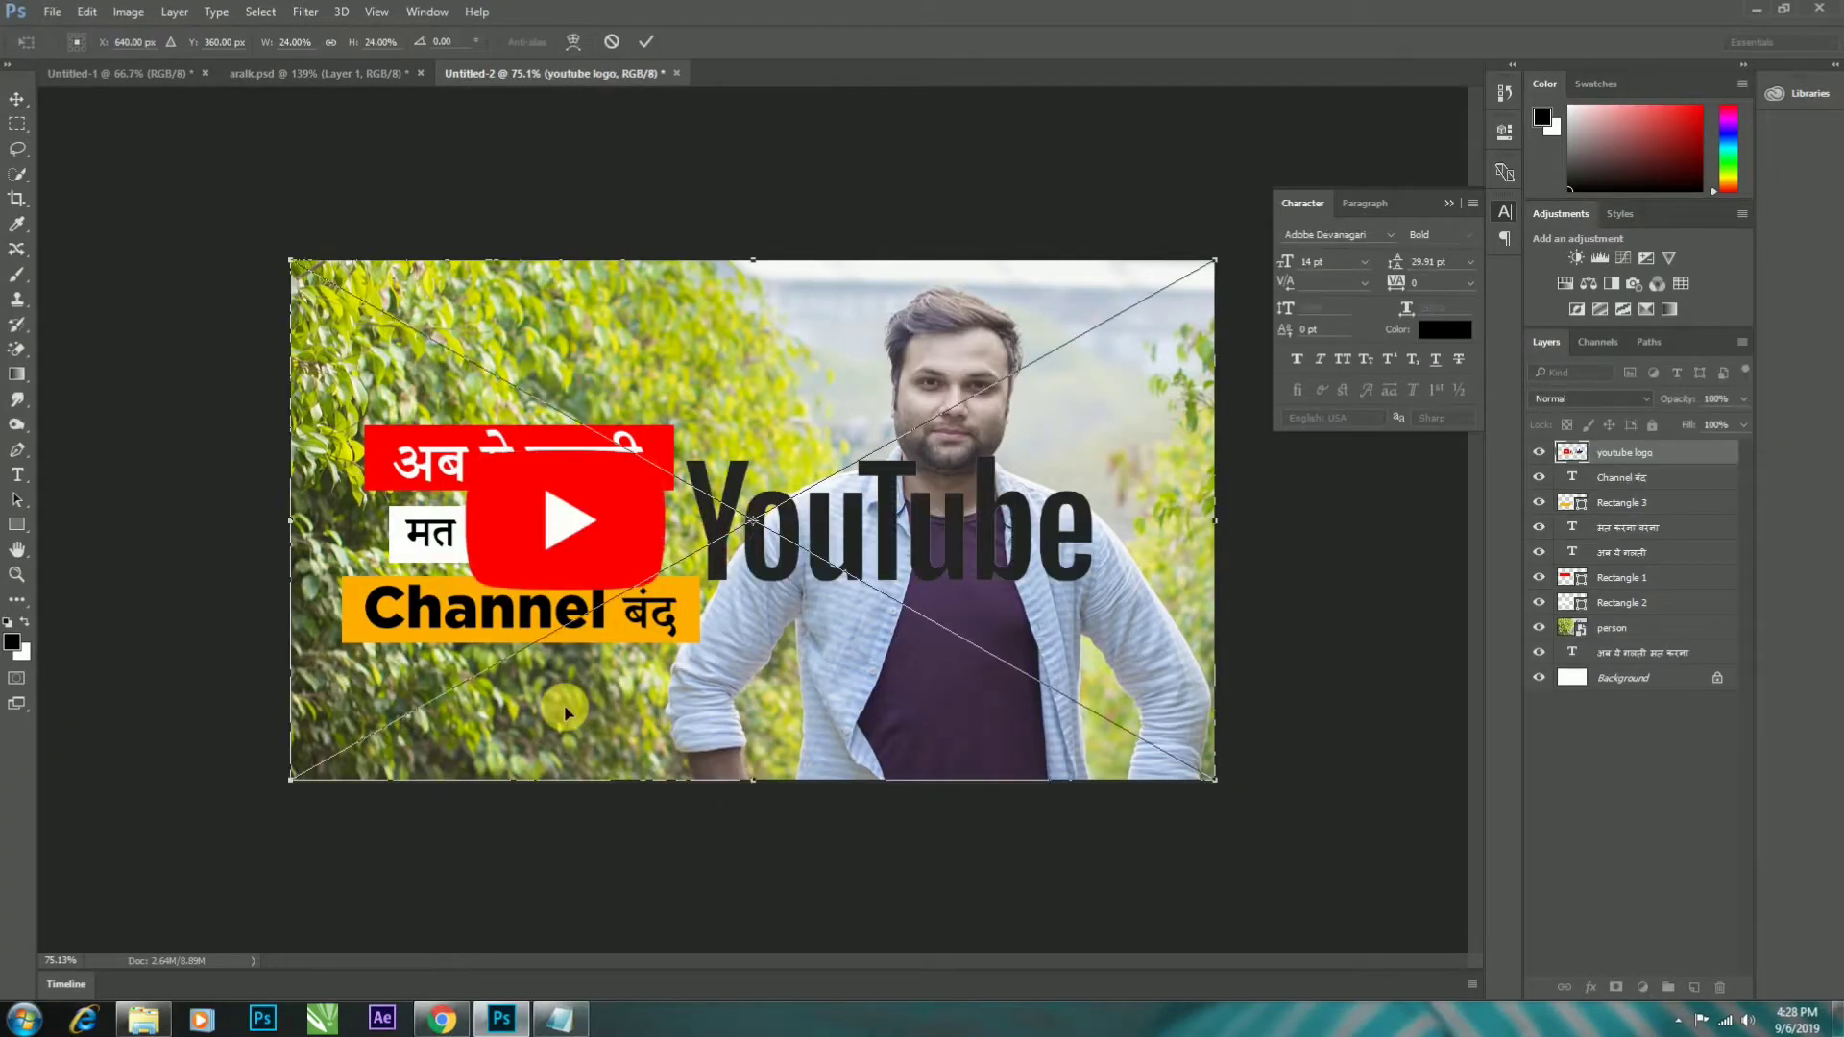
left_click_drag(290, 259, 864, 582)
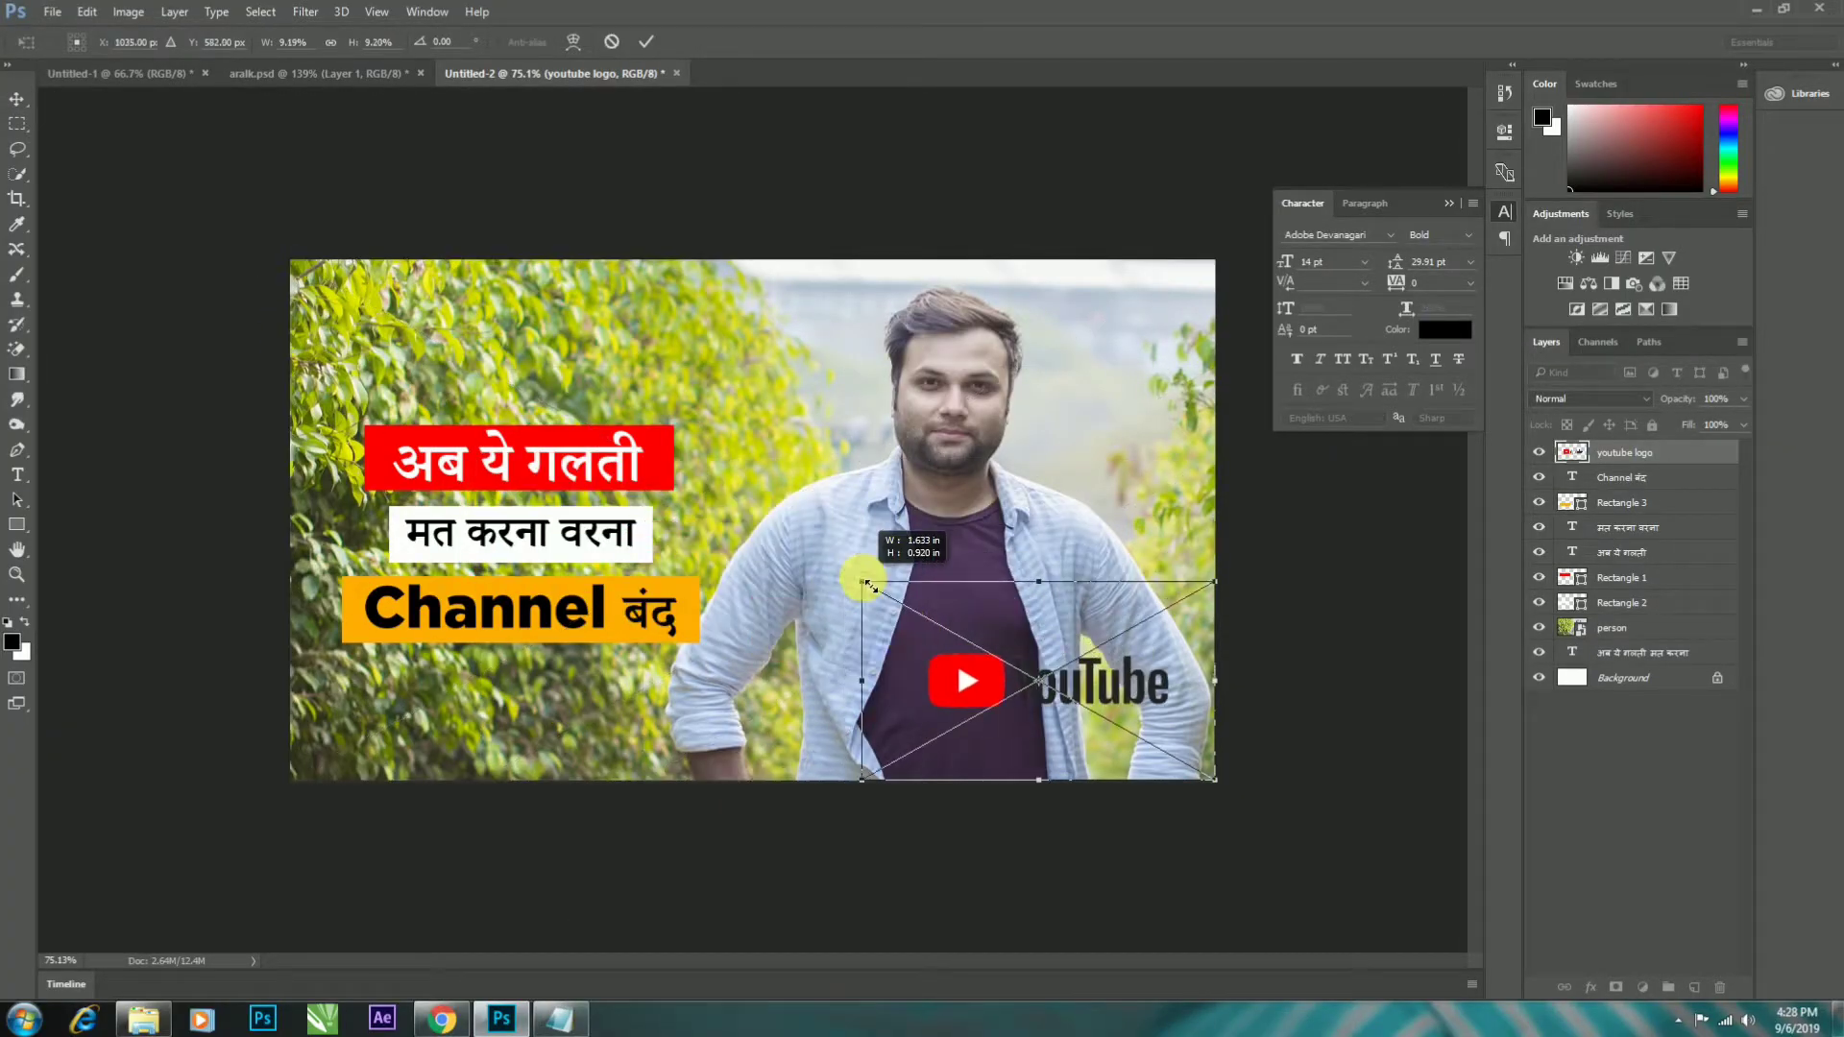
key("Return")
mouse_move(941, 687)
left_mouse_down()
mouse_move(435, 722)
mouse_move(392, 707)
mouse_move(402, 675)
left_mouse_up()
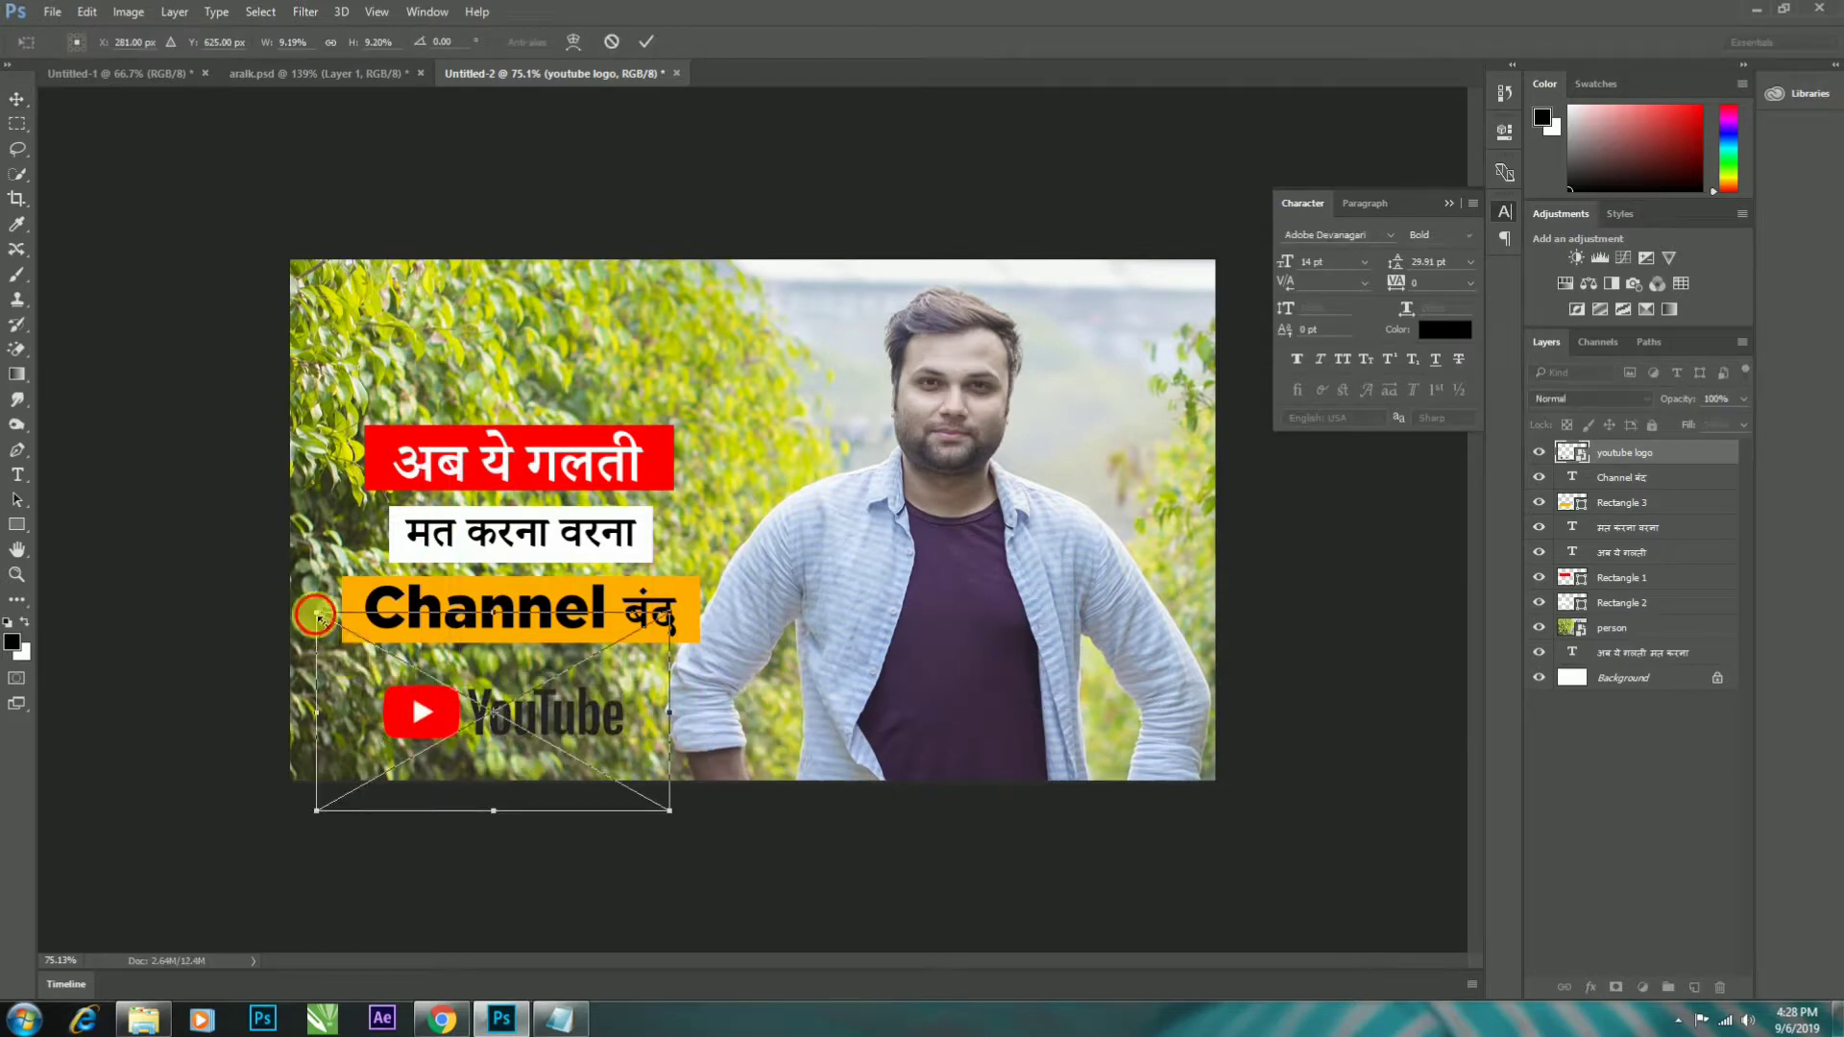
key("Return")
- Draw a white rectangle under the YouTube logo below the Channel बंद bar
key("u")
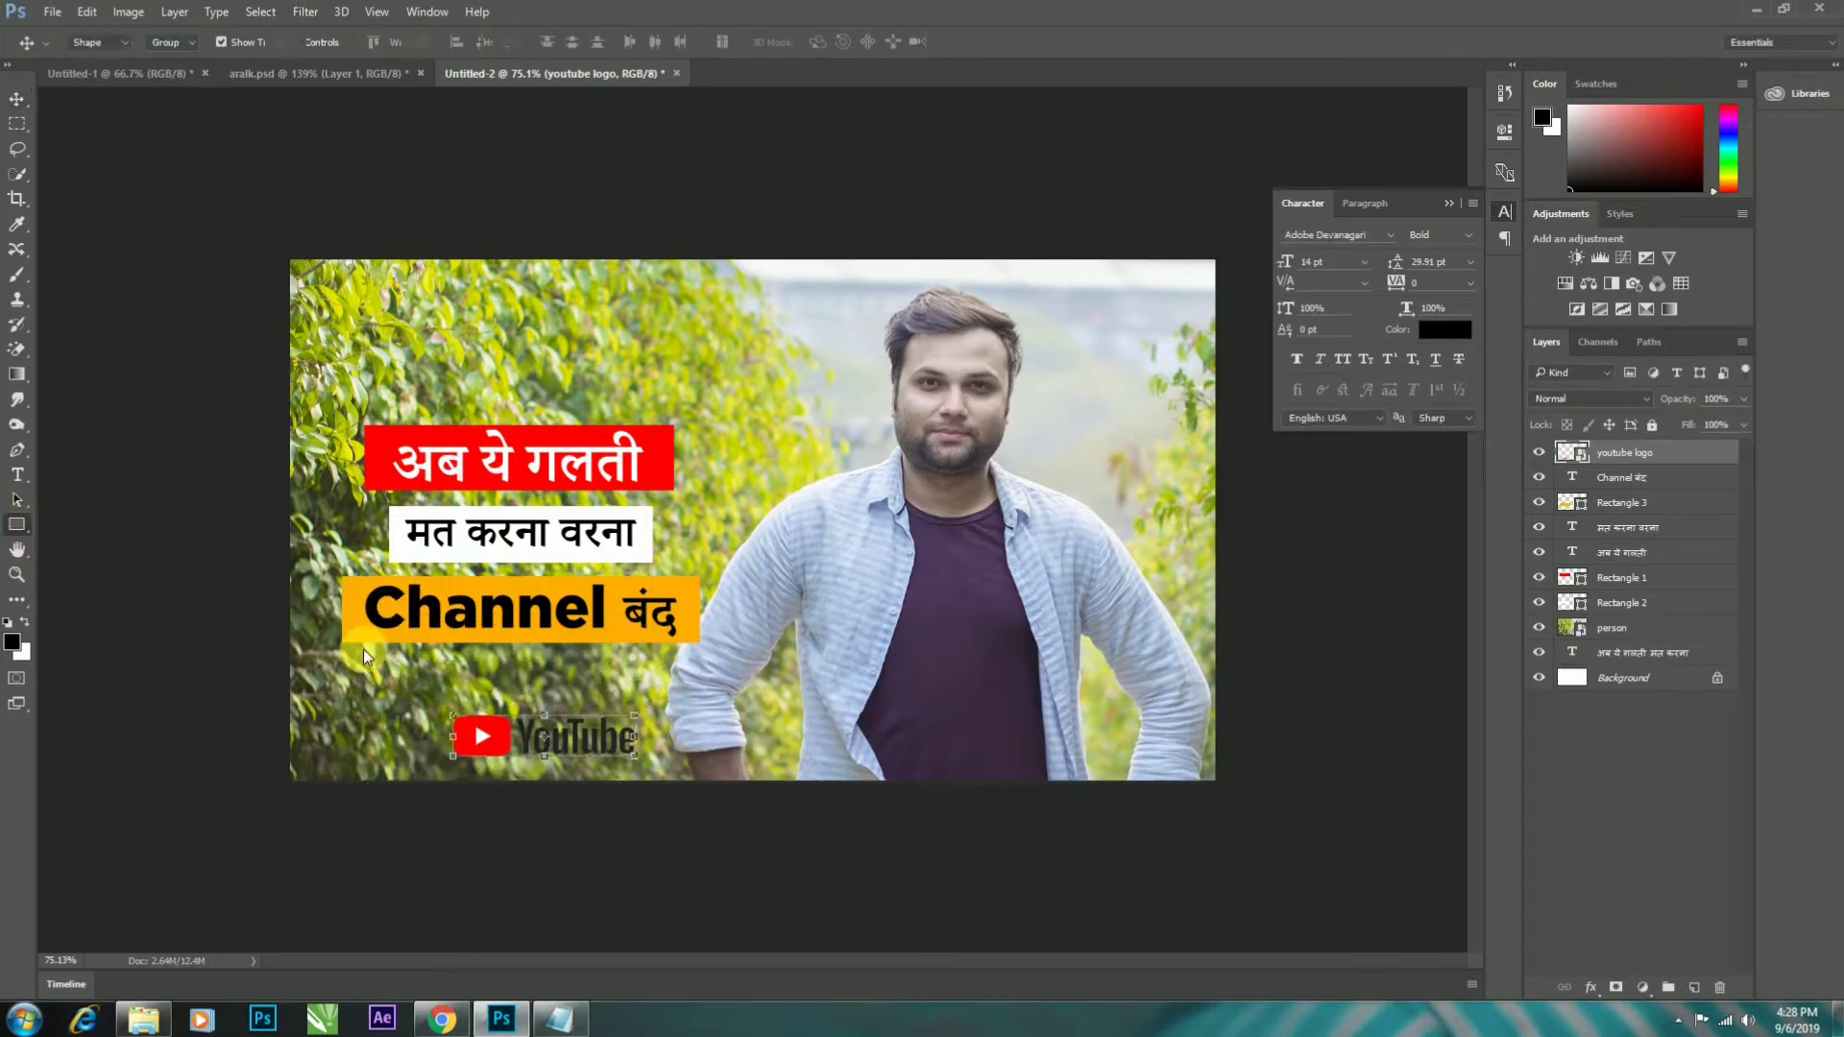
left_click_drag(452, 699, 640, 737)
left_click(1255, 209)
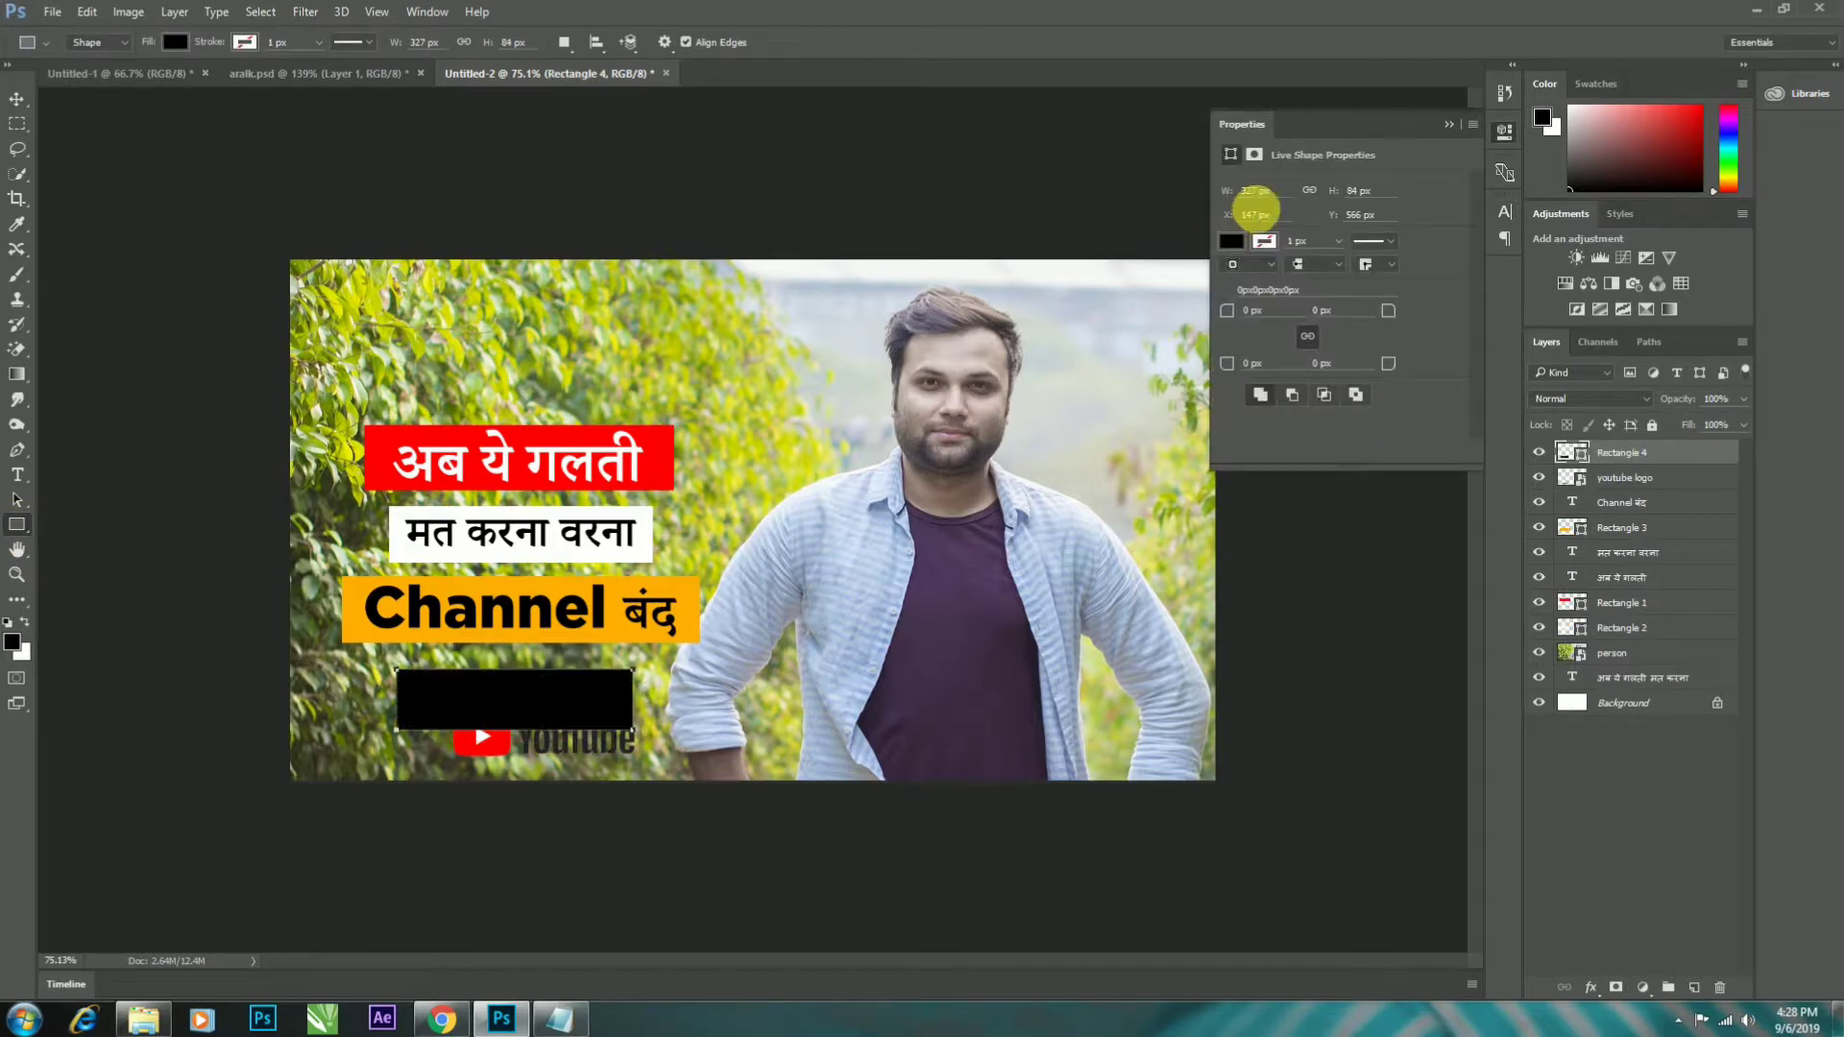
left_click(1233, 241)
left_click(1277, 344)
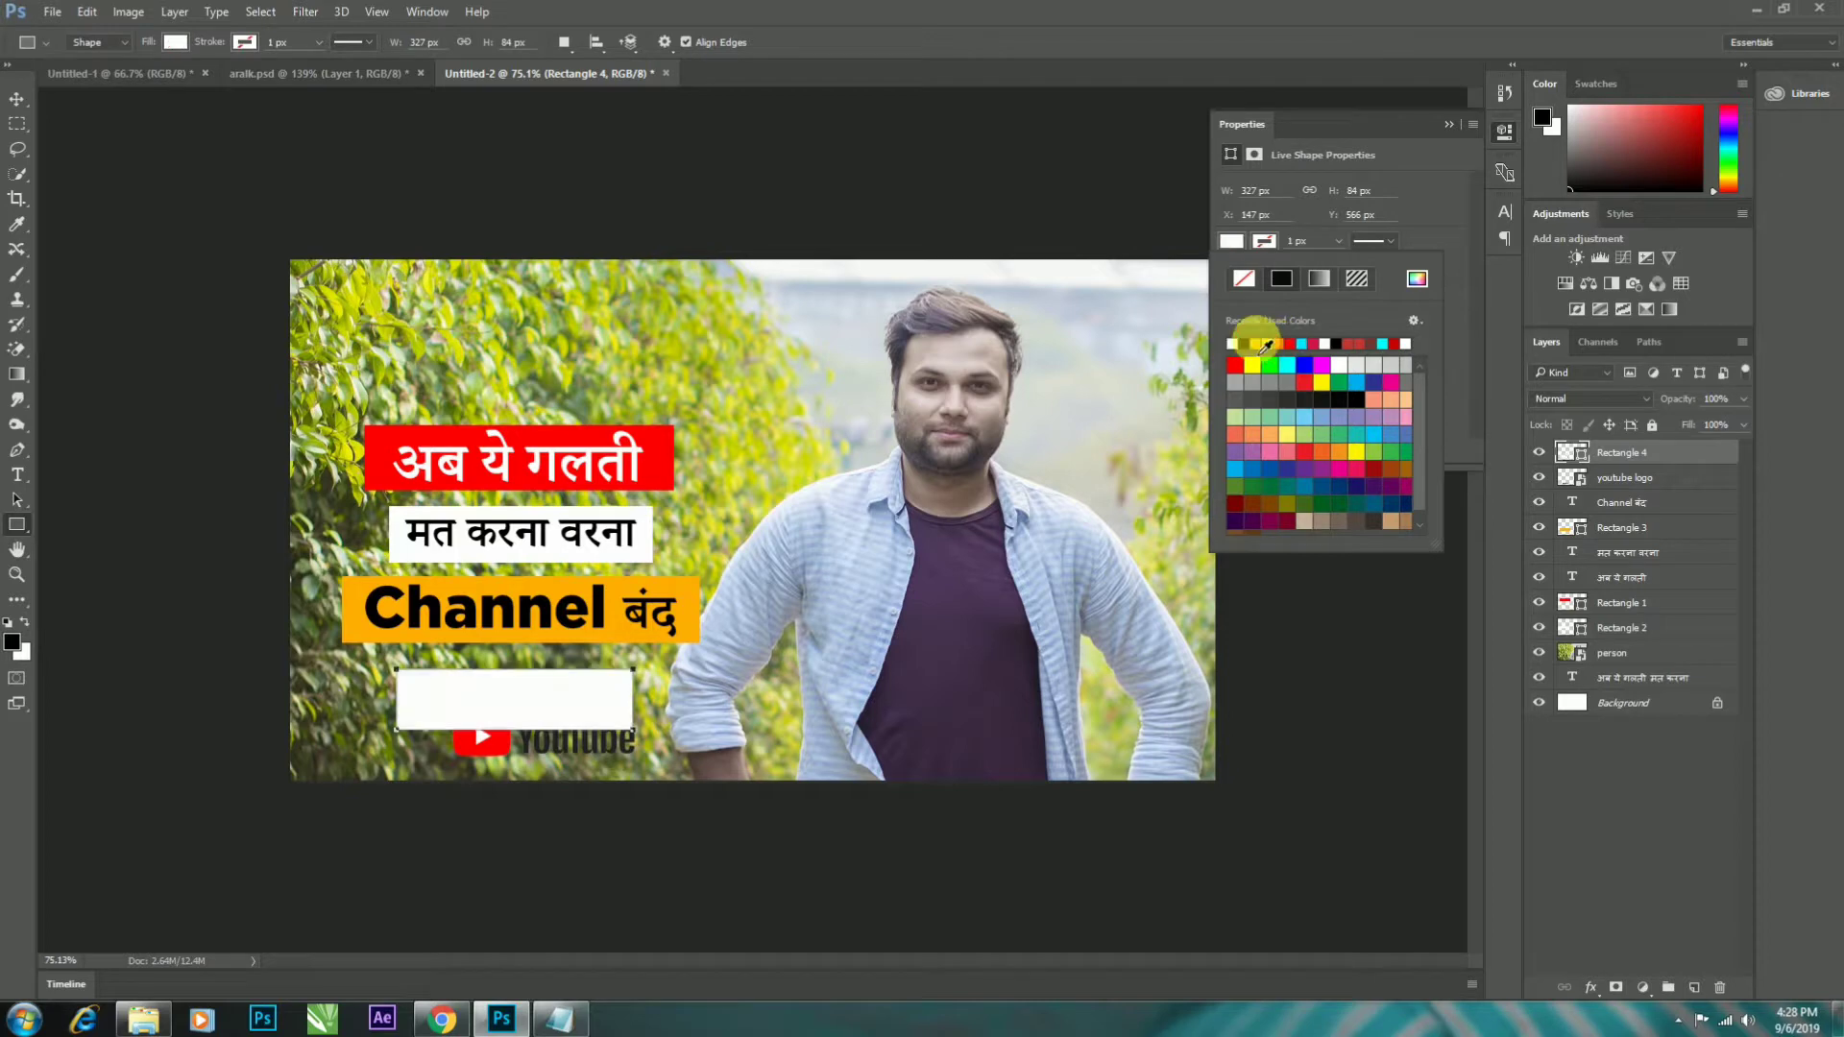
left_click(16, 98)
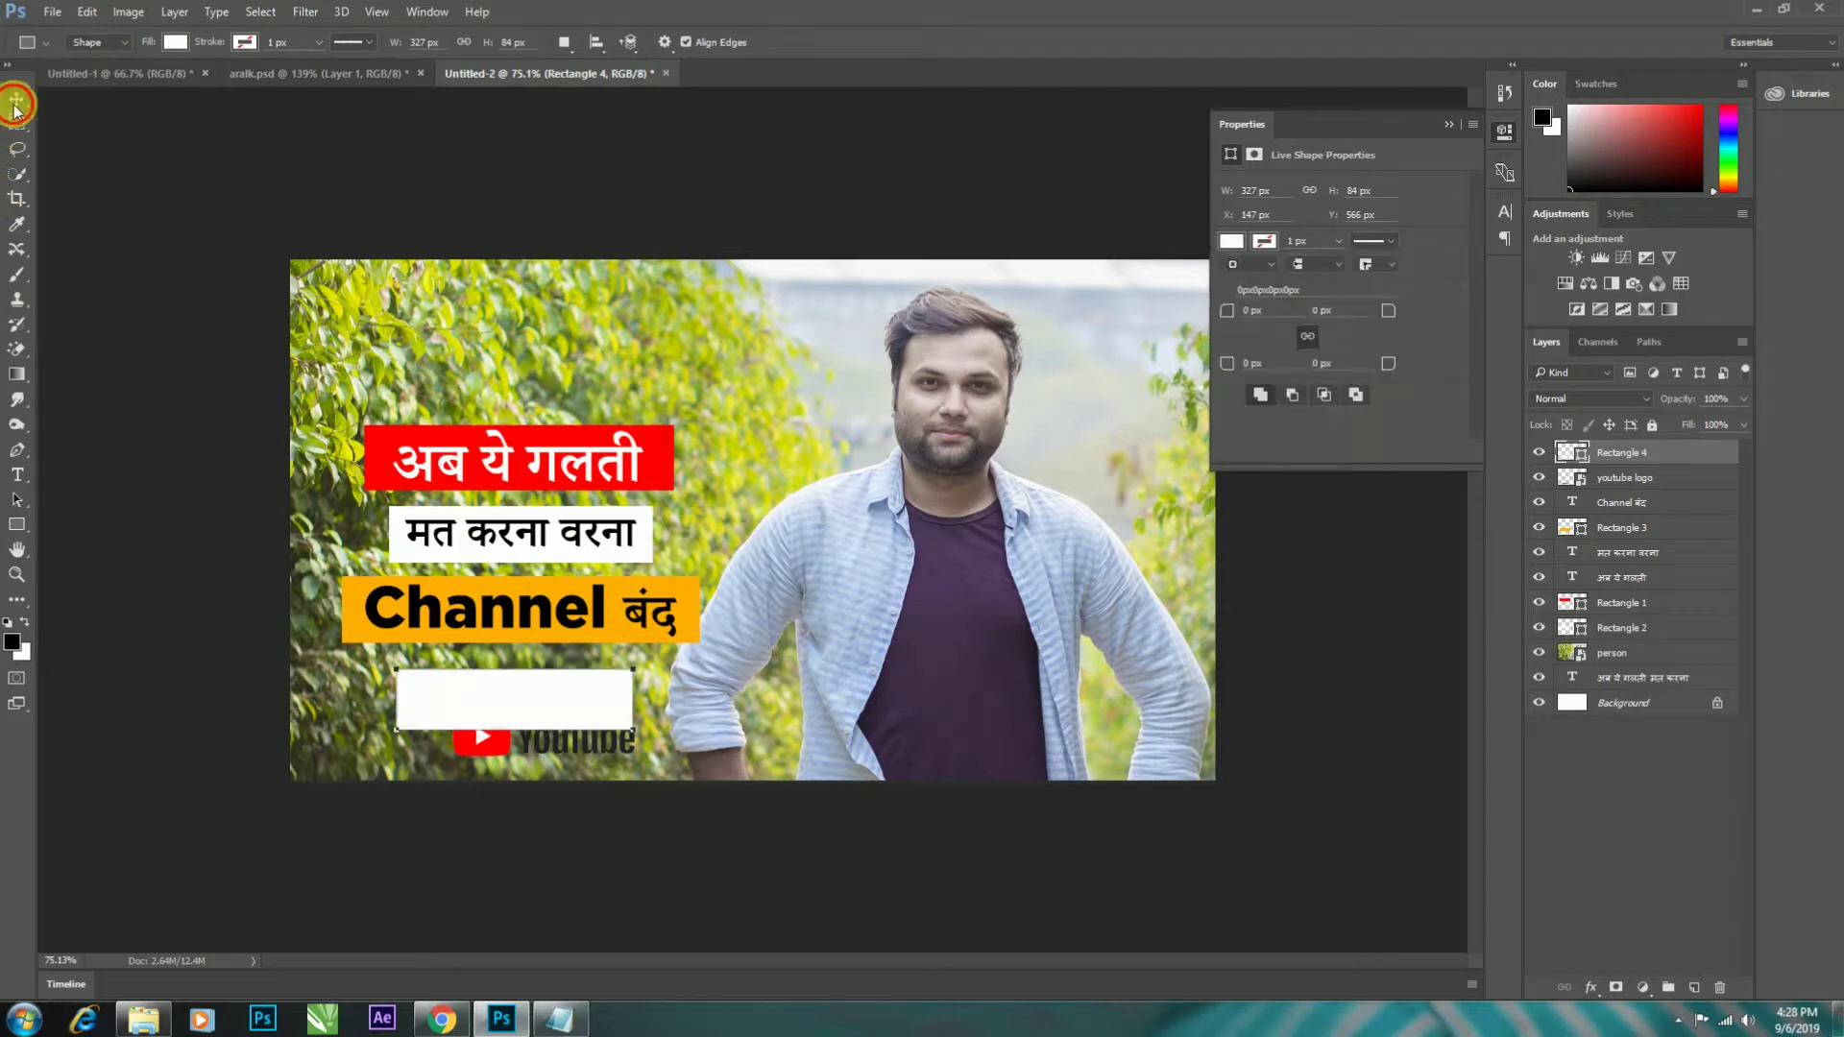
left_click(1448, 128)
left_click_drag(511, 716, 485, 754)
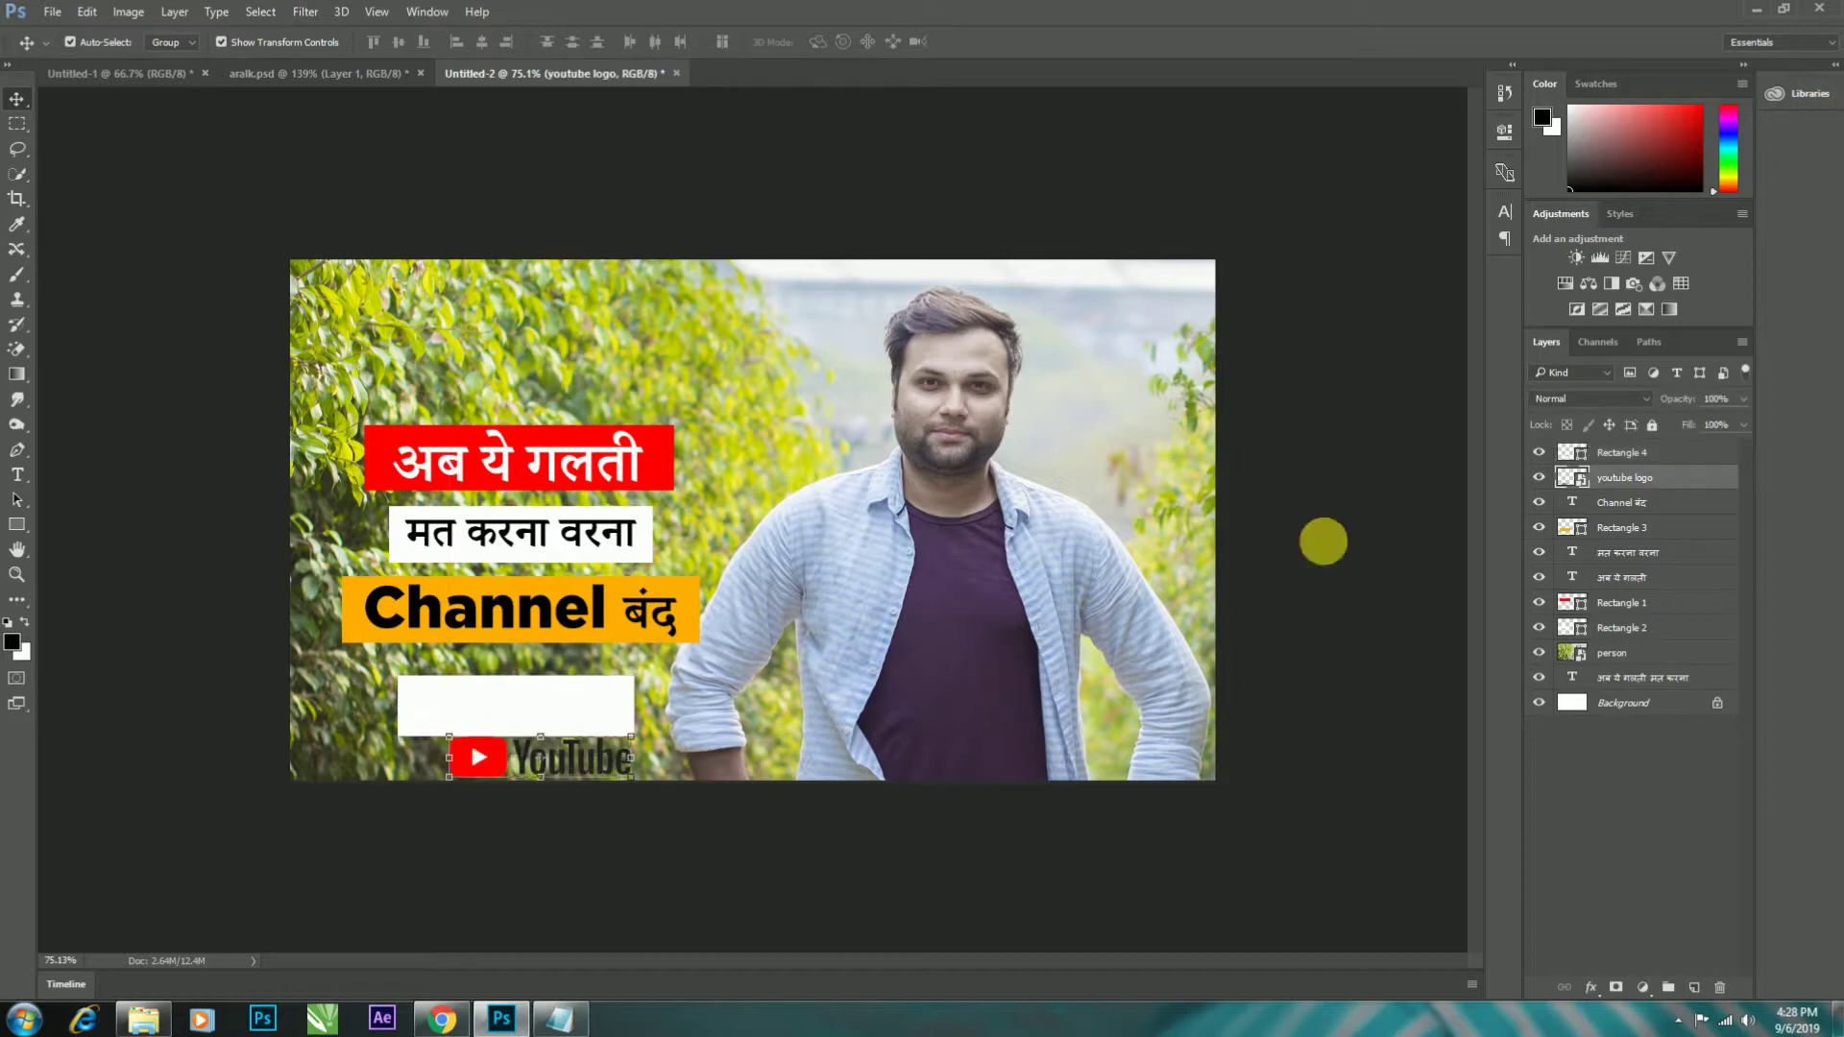
- Raise the youtube logo layer onto the white bar and centre it horizontally on that bar
left_click_drag(1621, 476, 1594, 447)
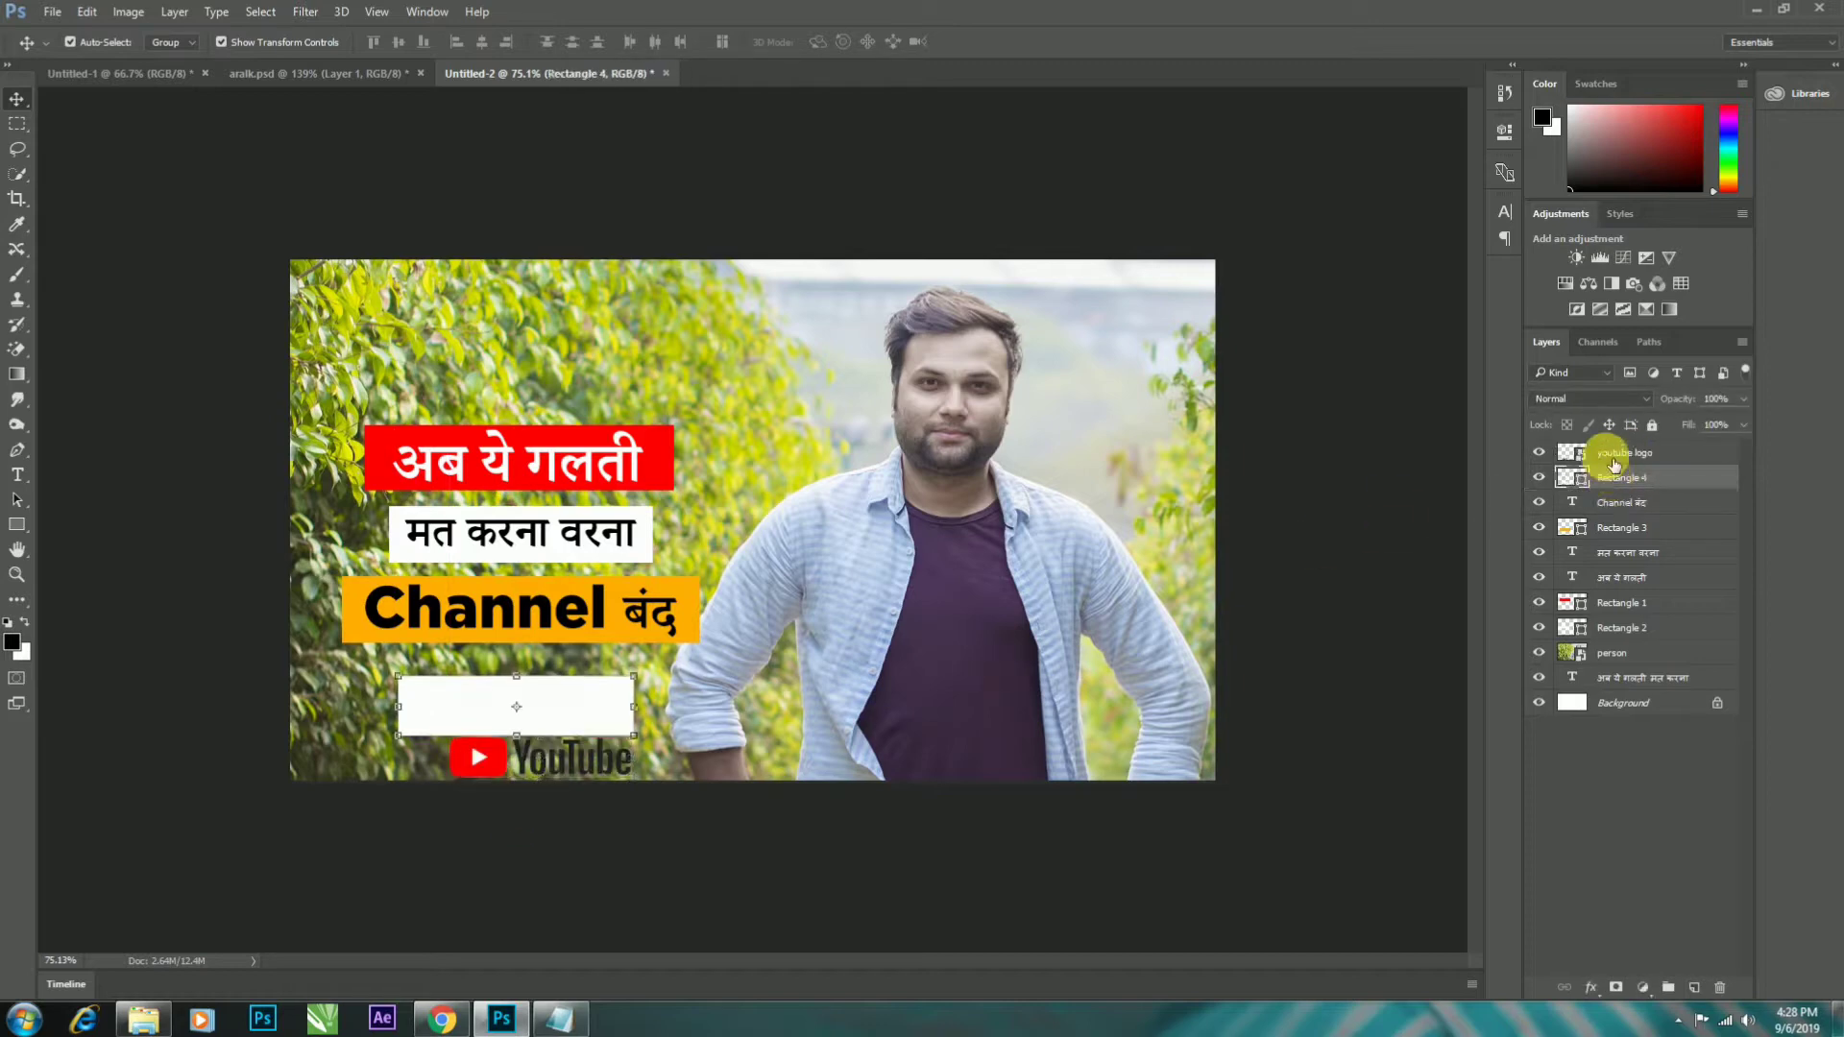
left_click_drag(470, 769, 456, 720)
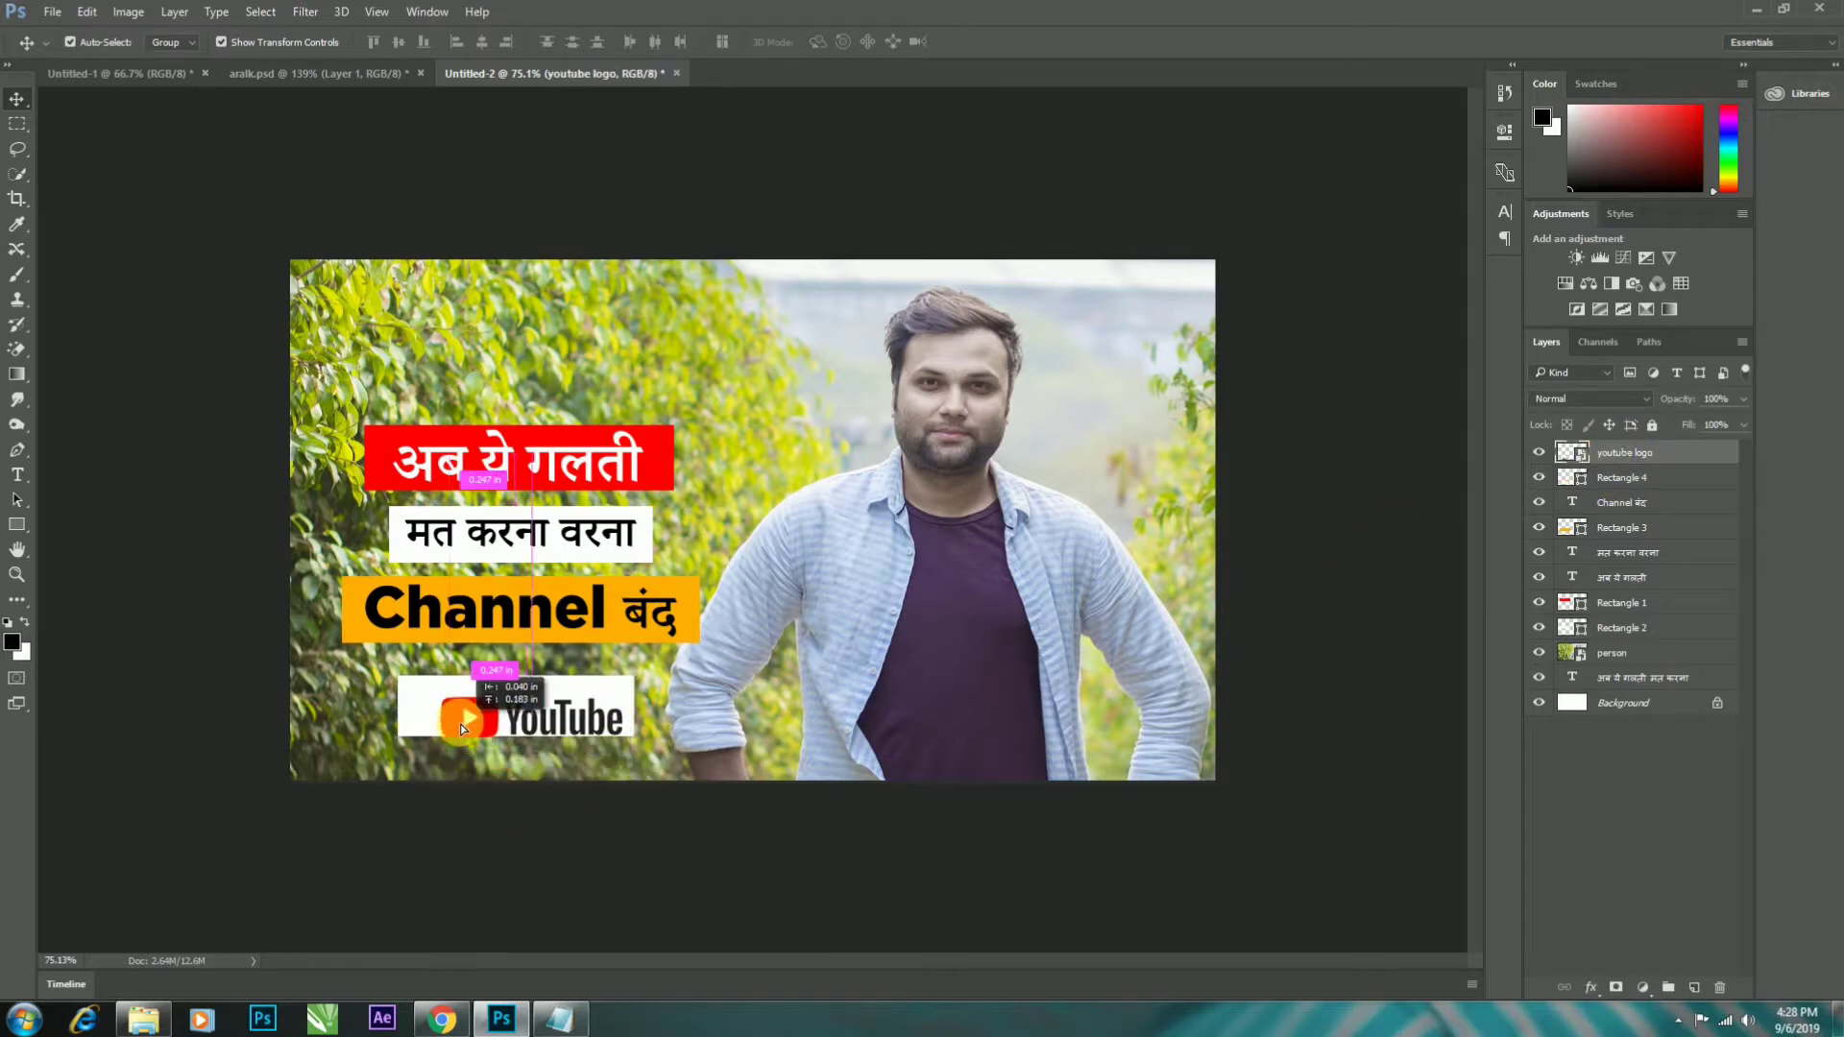
key("ctrl+plus")
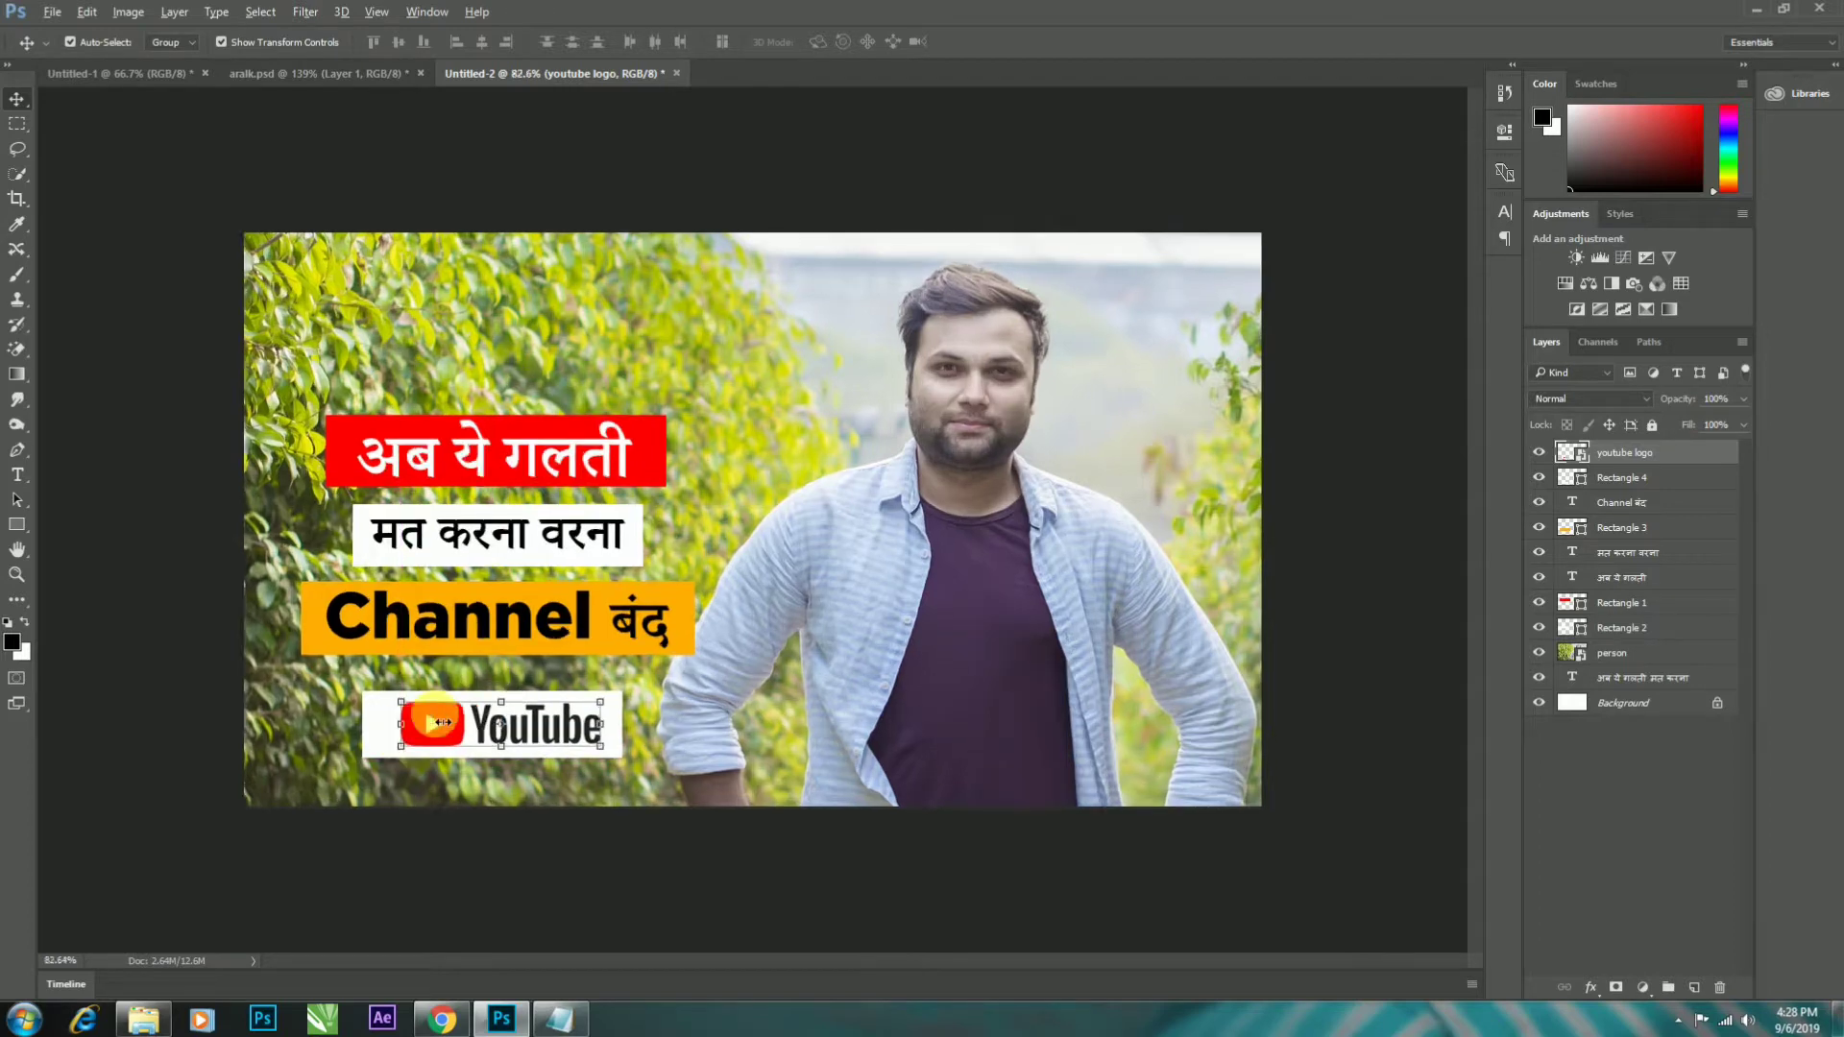
left_click_drag(327, 741, 235, 657)
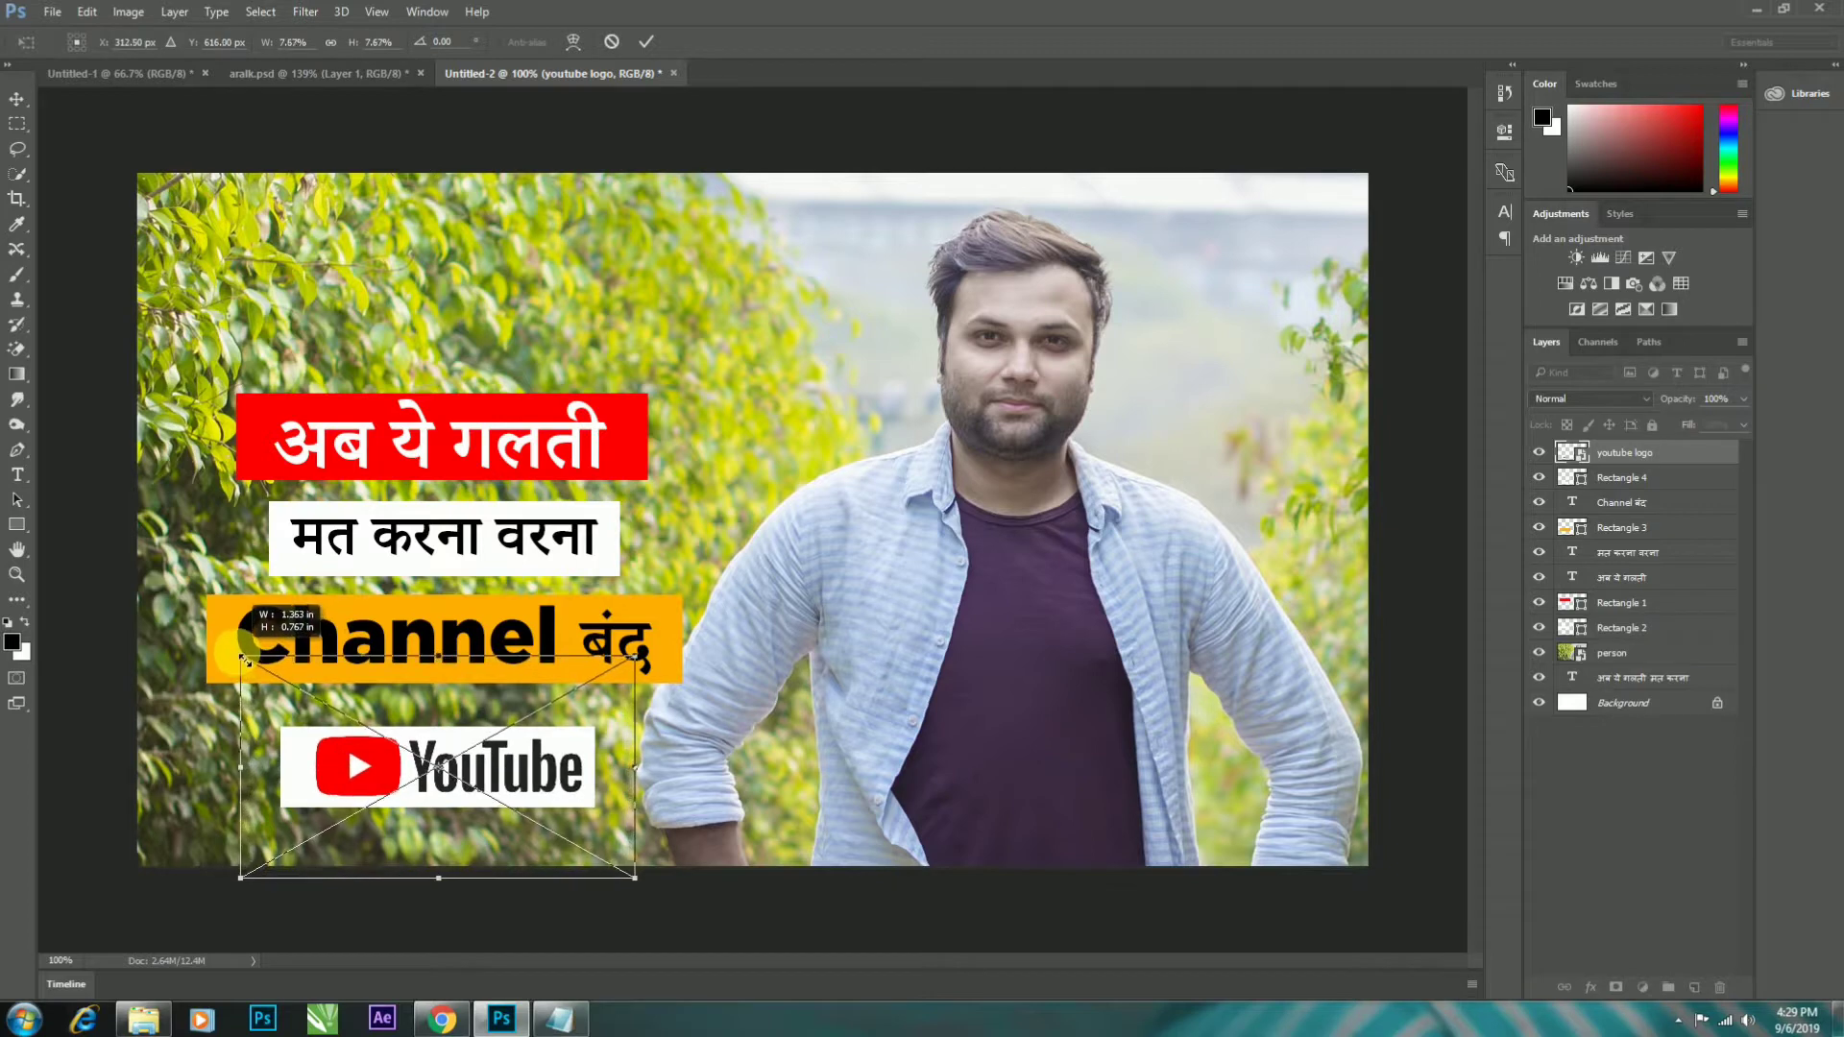
key("Escape")
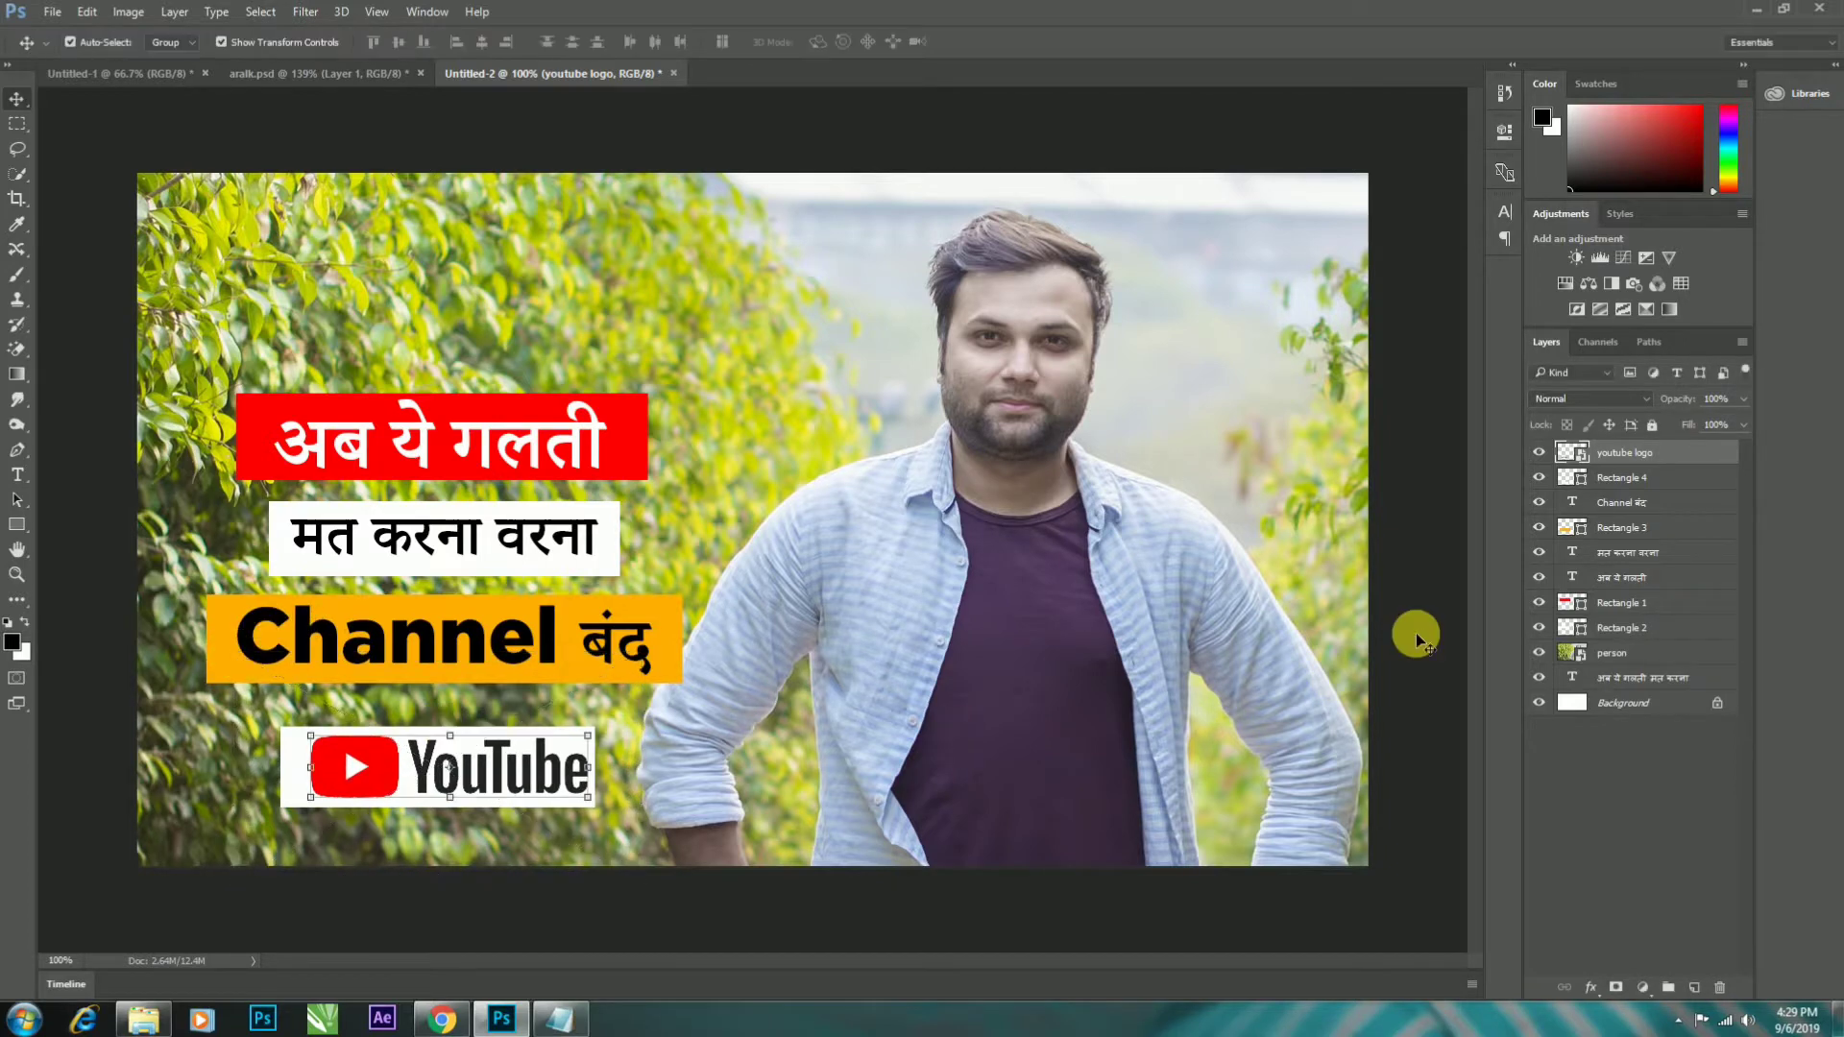
left_click(1632, 477, "ctrl")
left_click(400, 43)
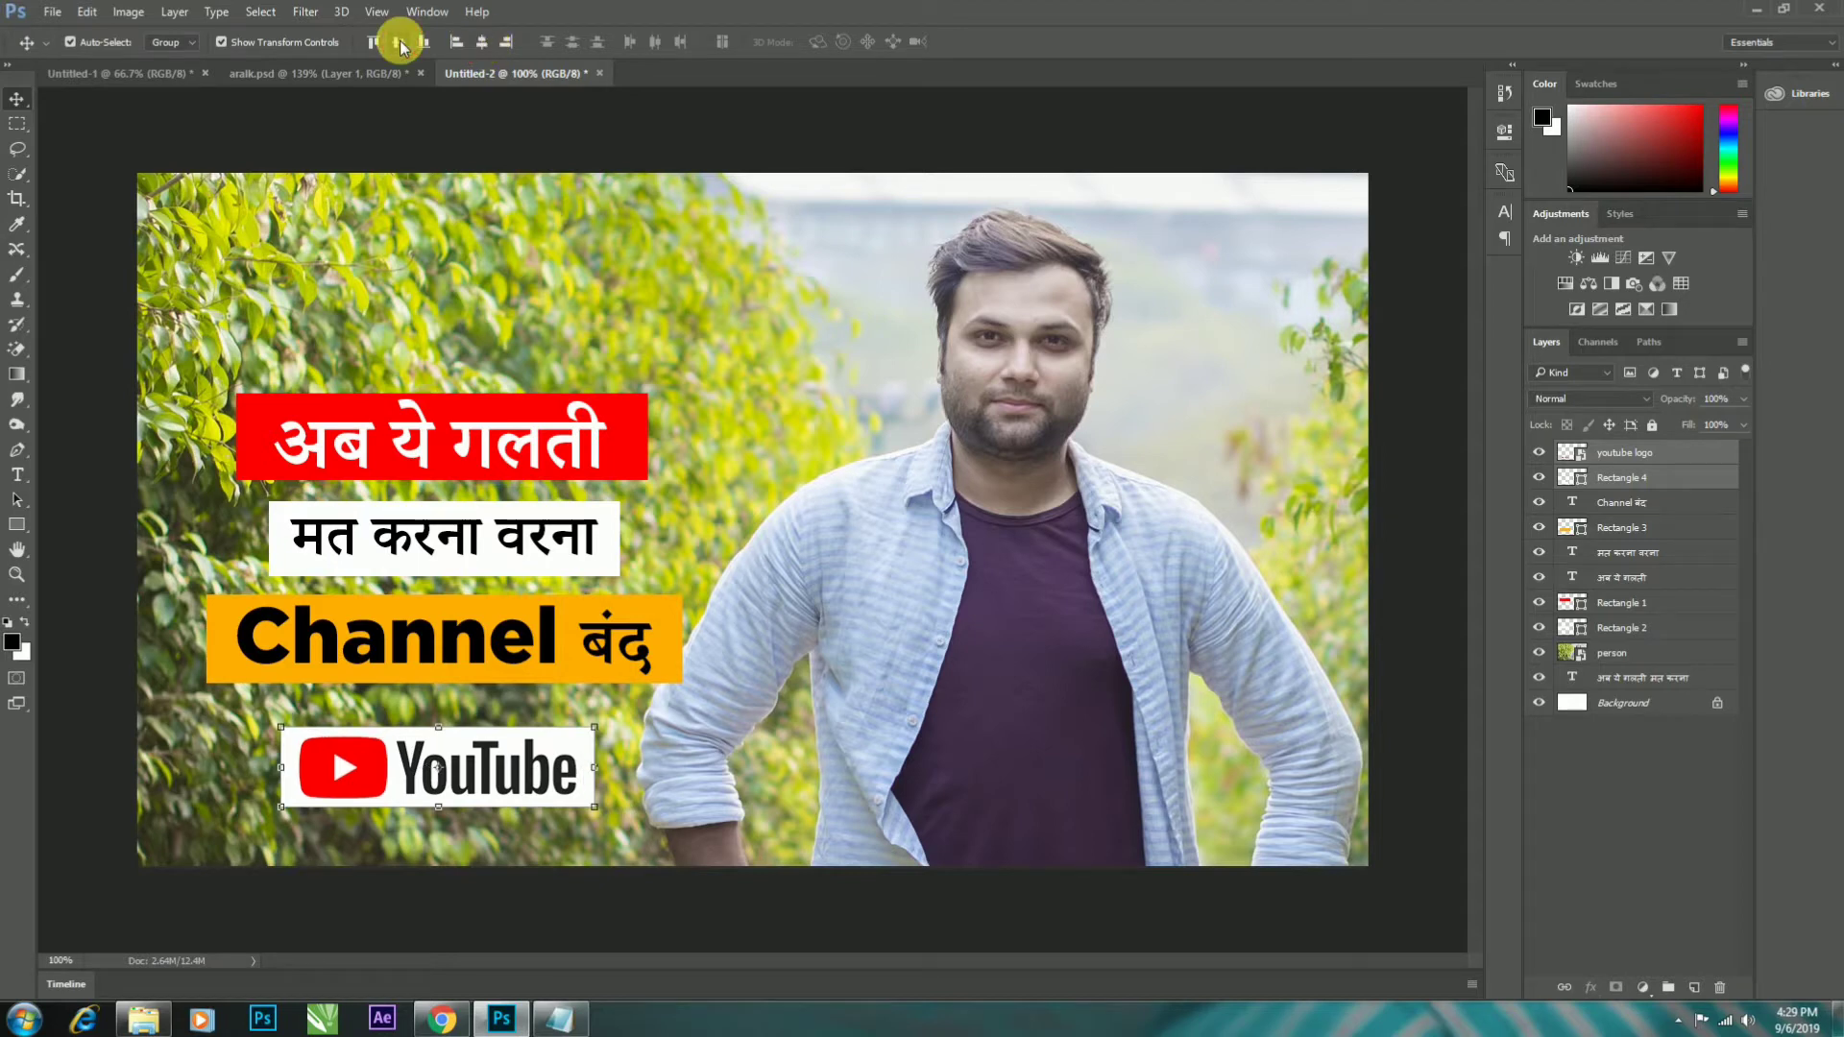
- Group the logo with its white bar and each caption with its coloured bar, making four groups
key("ctrl+g")
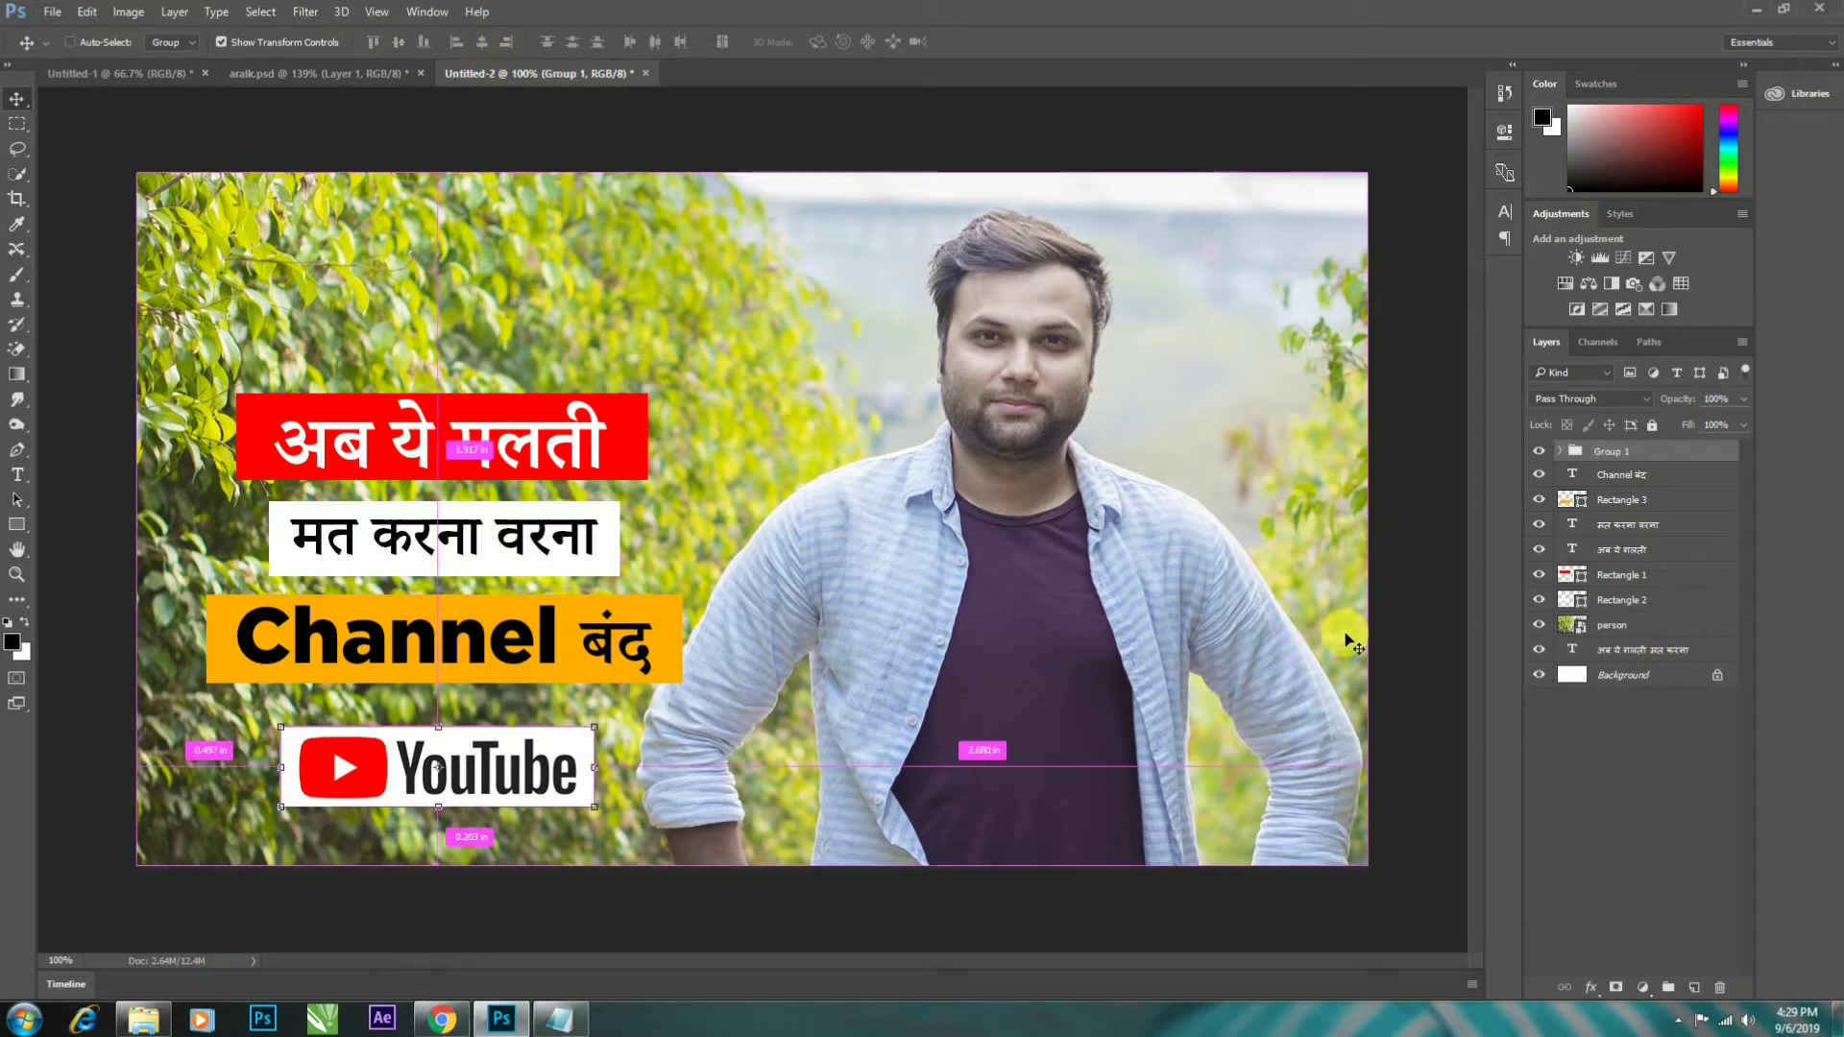
left_click(538, 638, "ctrl")
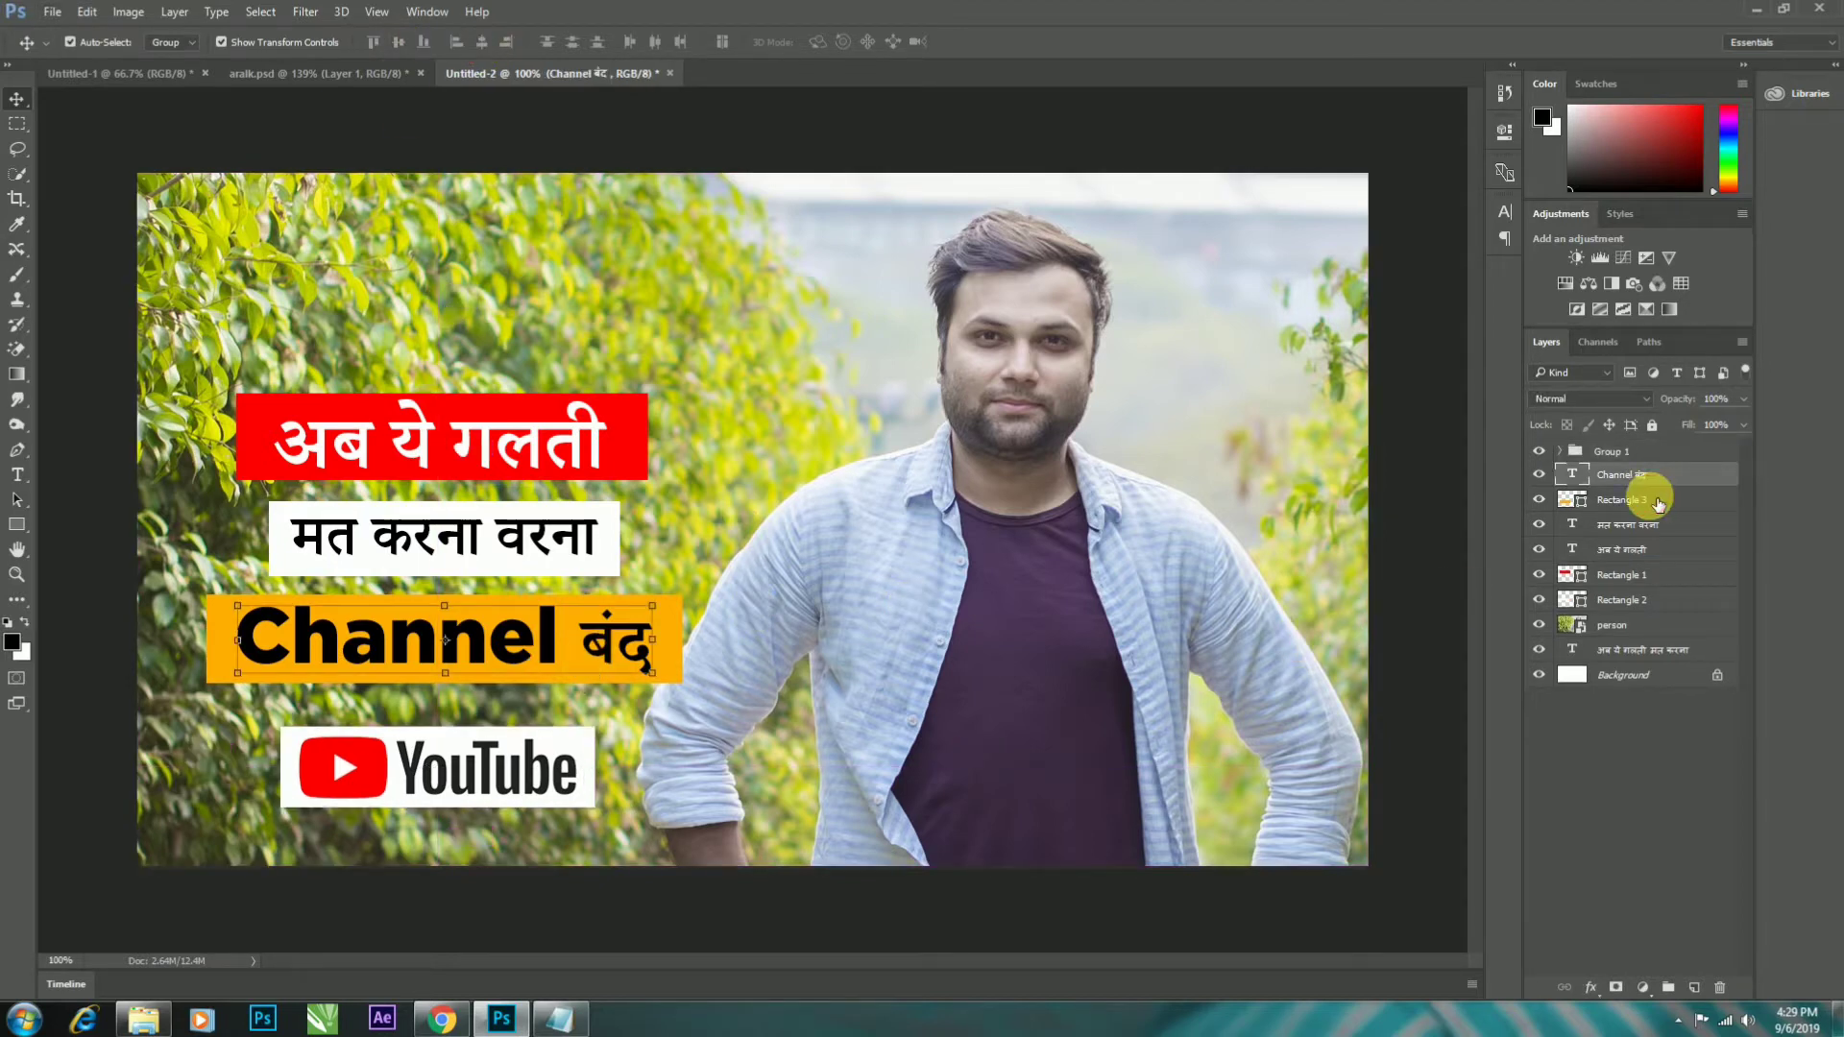
left_click(1626, 499, "ctrl")
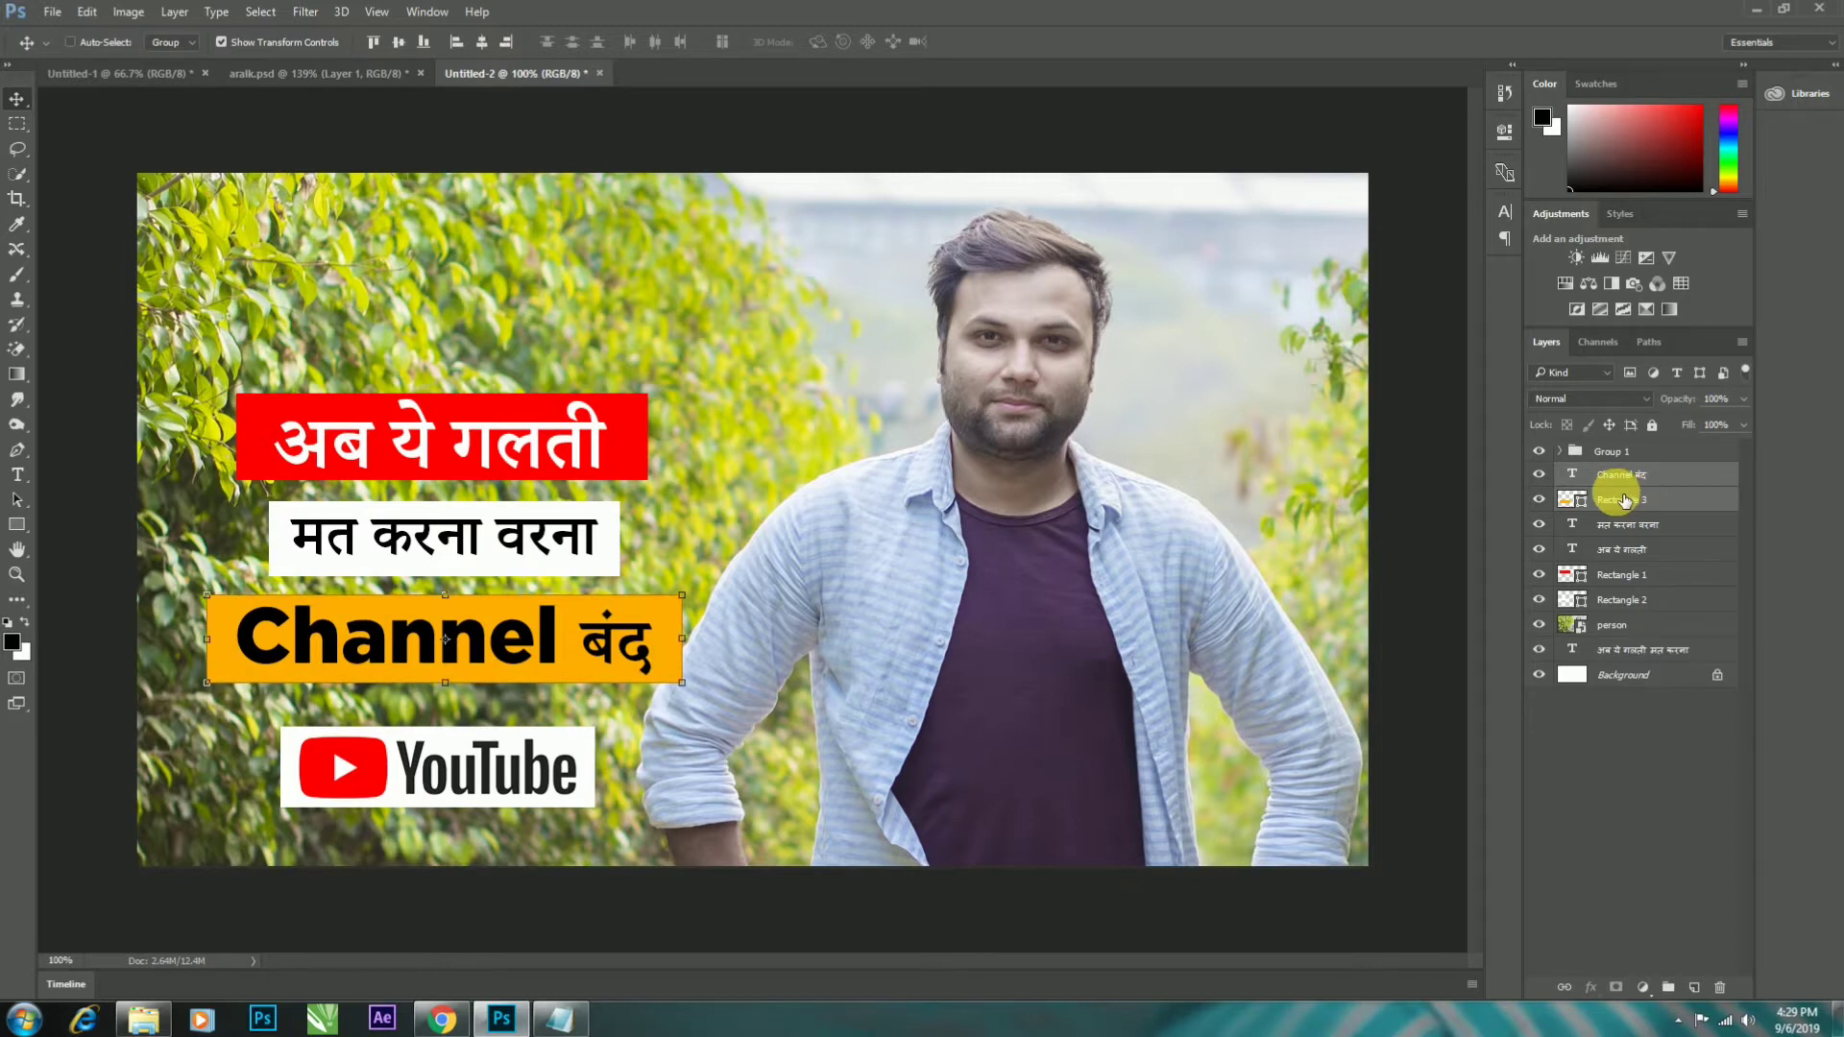
key("ctrl+g")
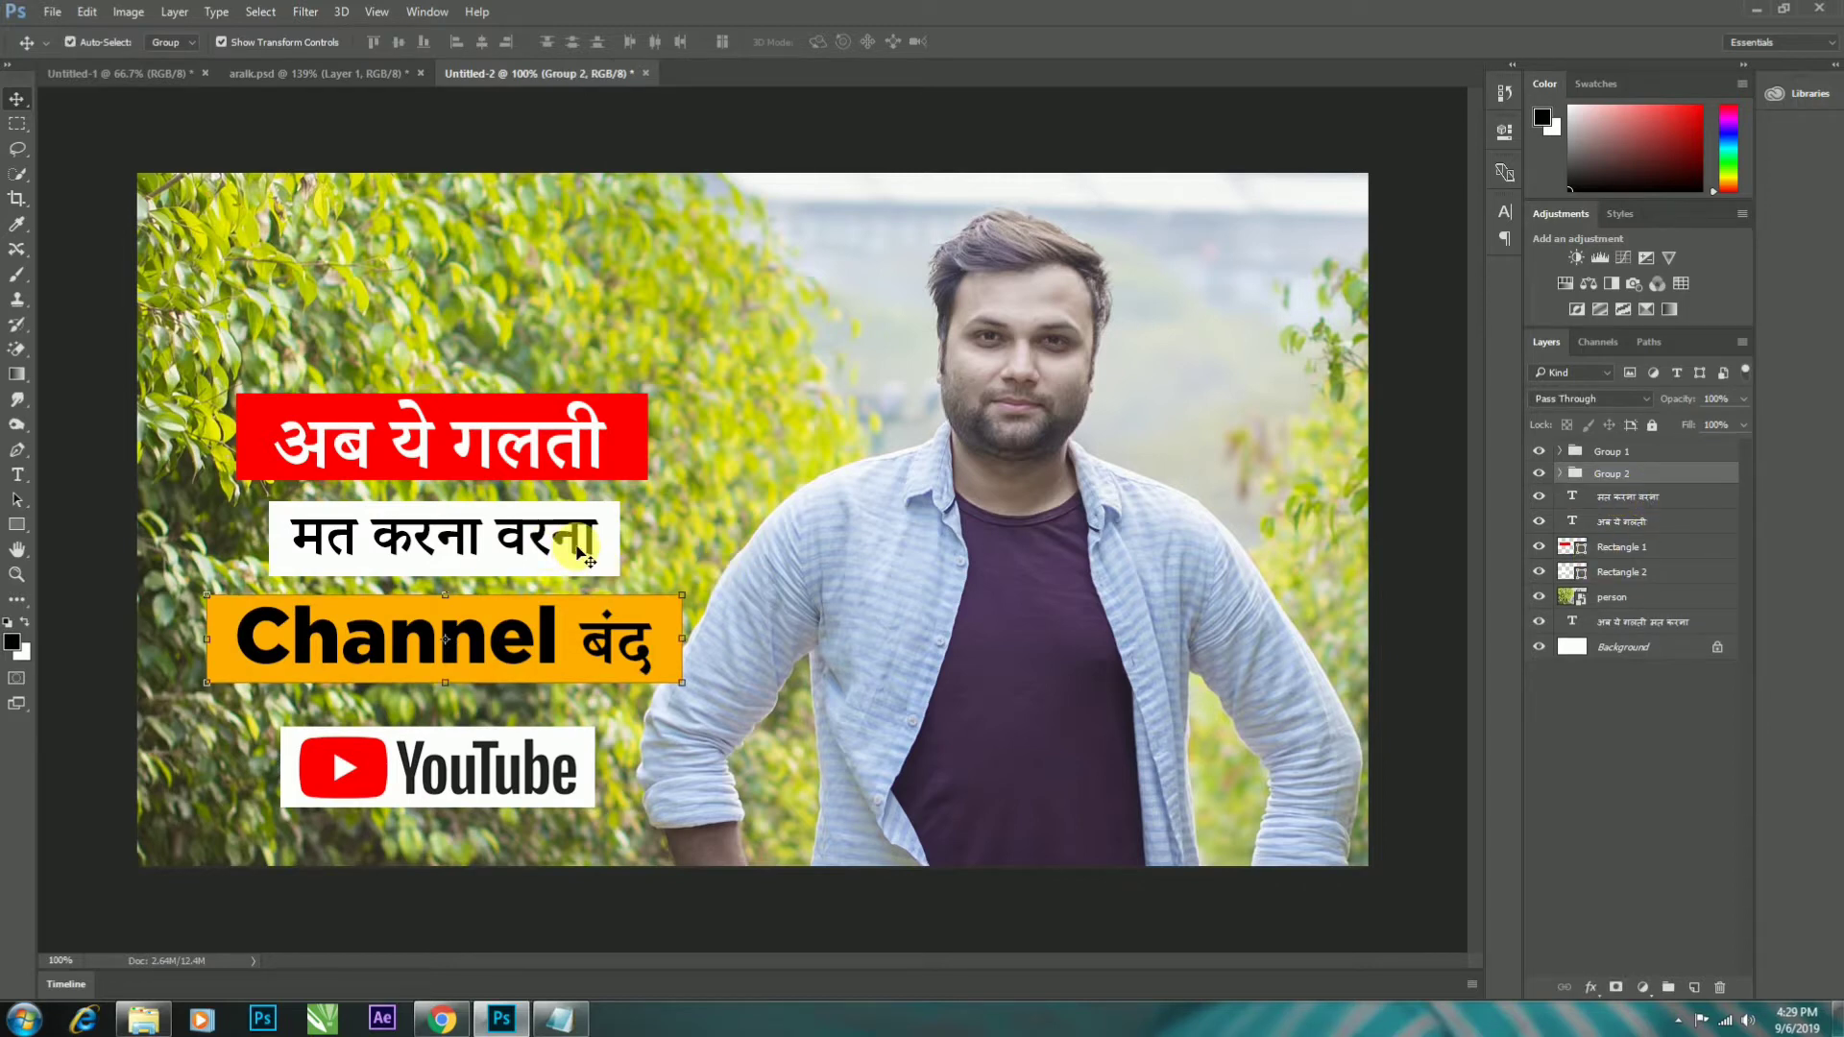
left_click(580, 554, "ctrl")
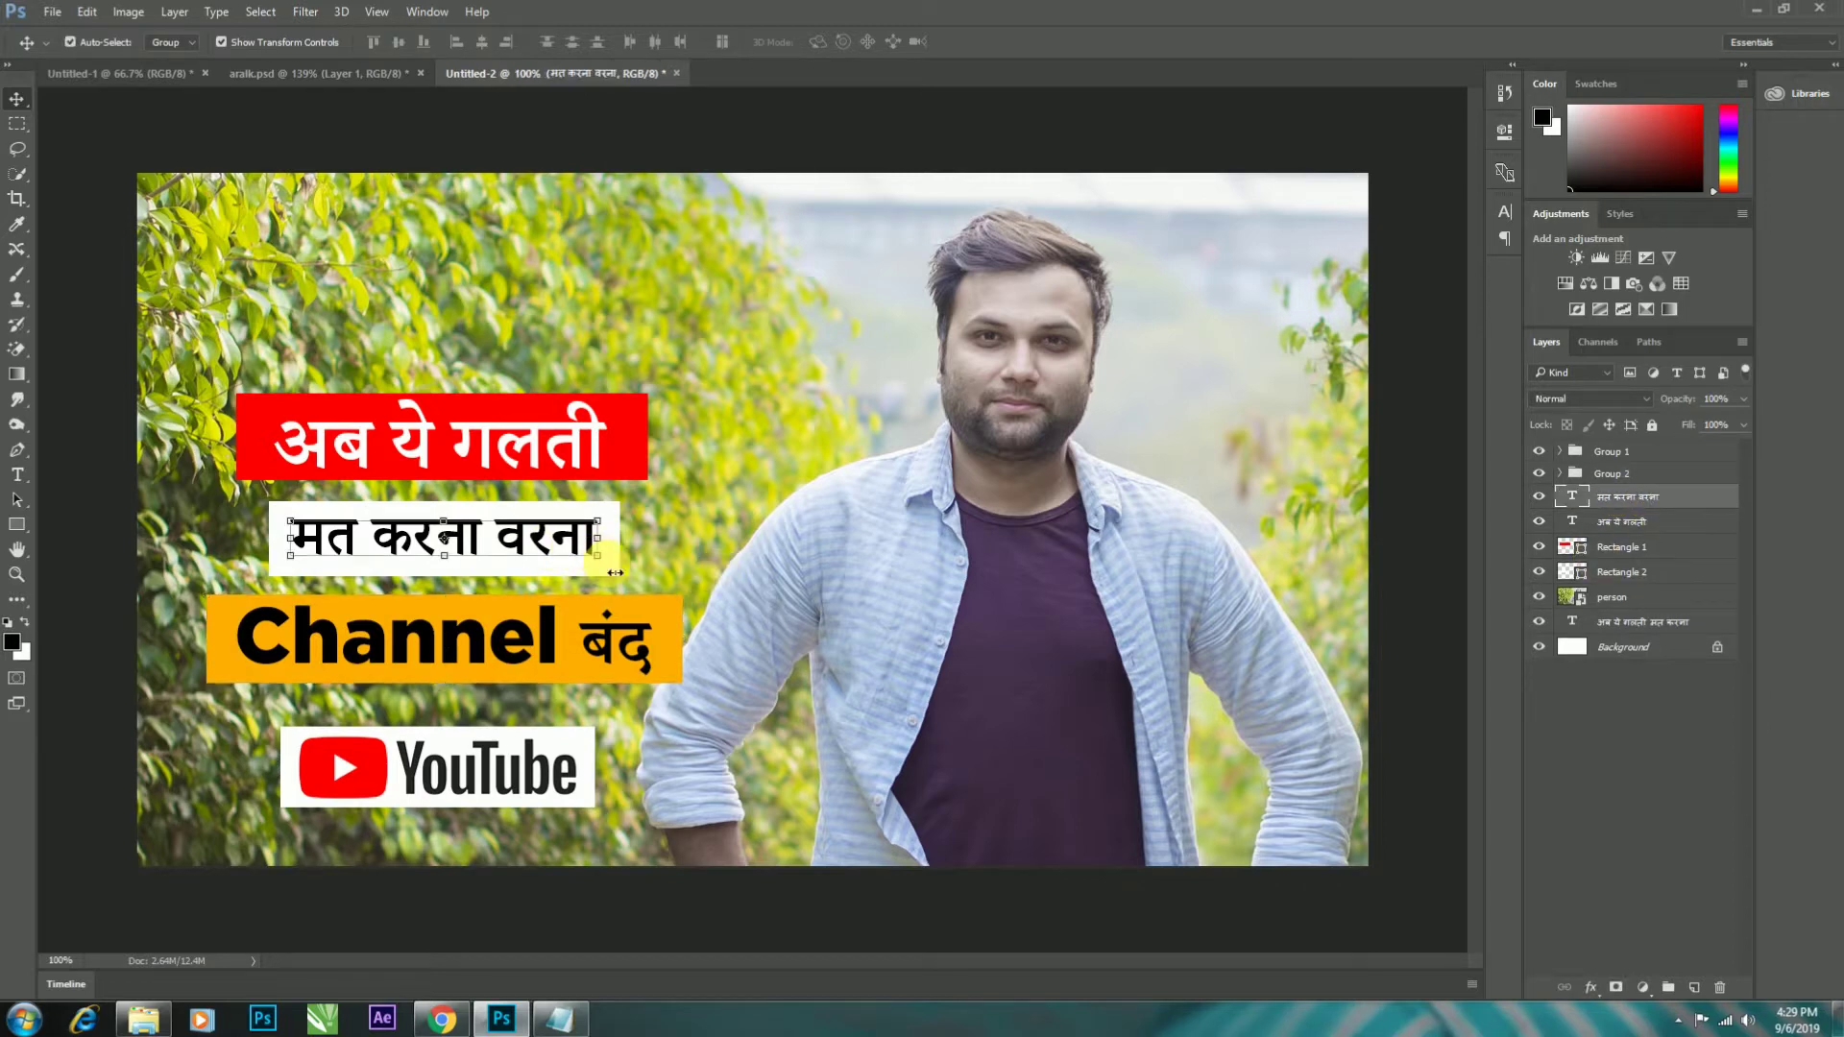
left_click(1619, 572, "ctrl")
key("ctrl+g")
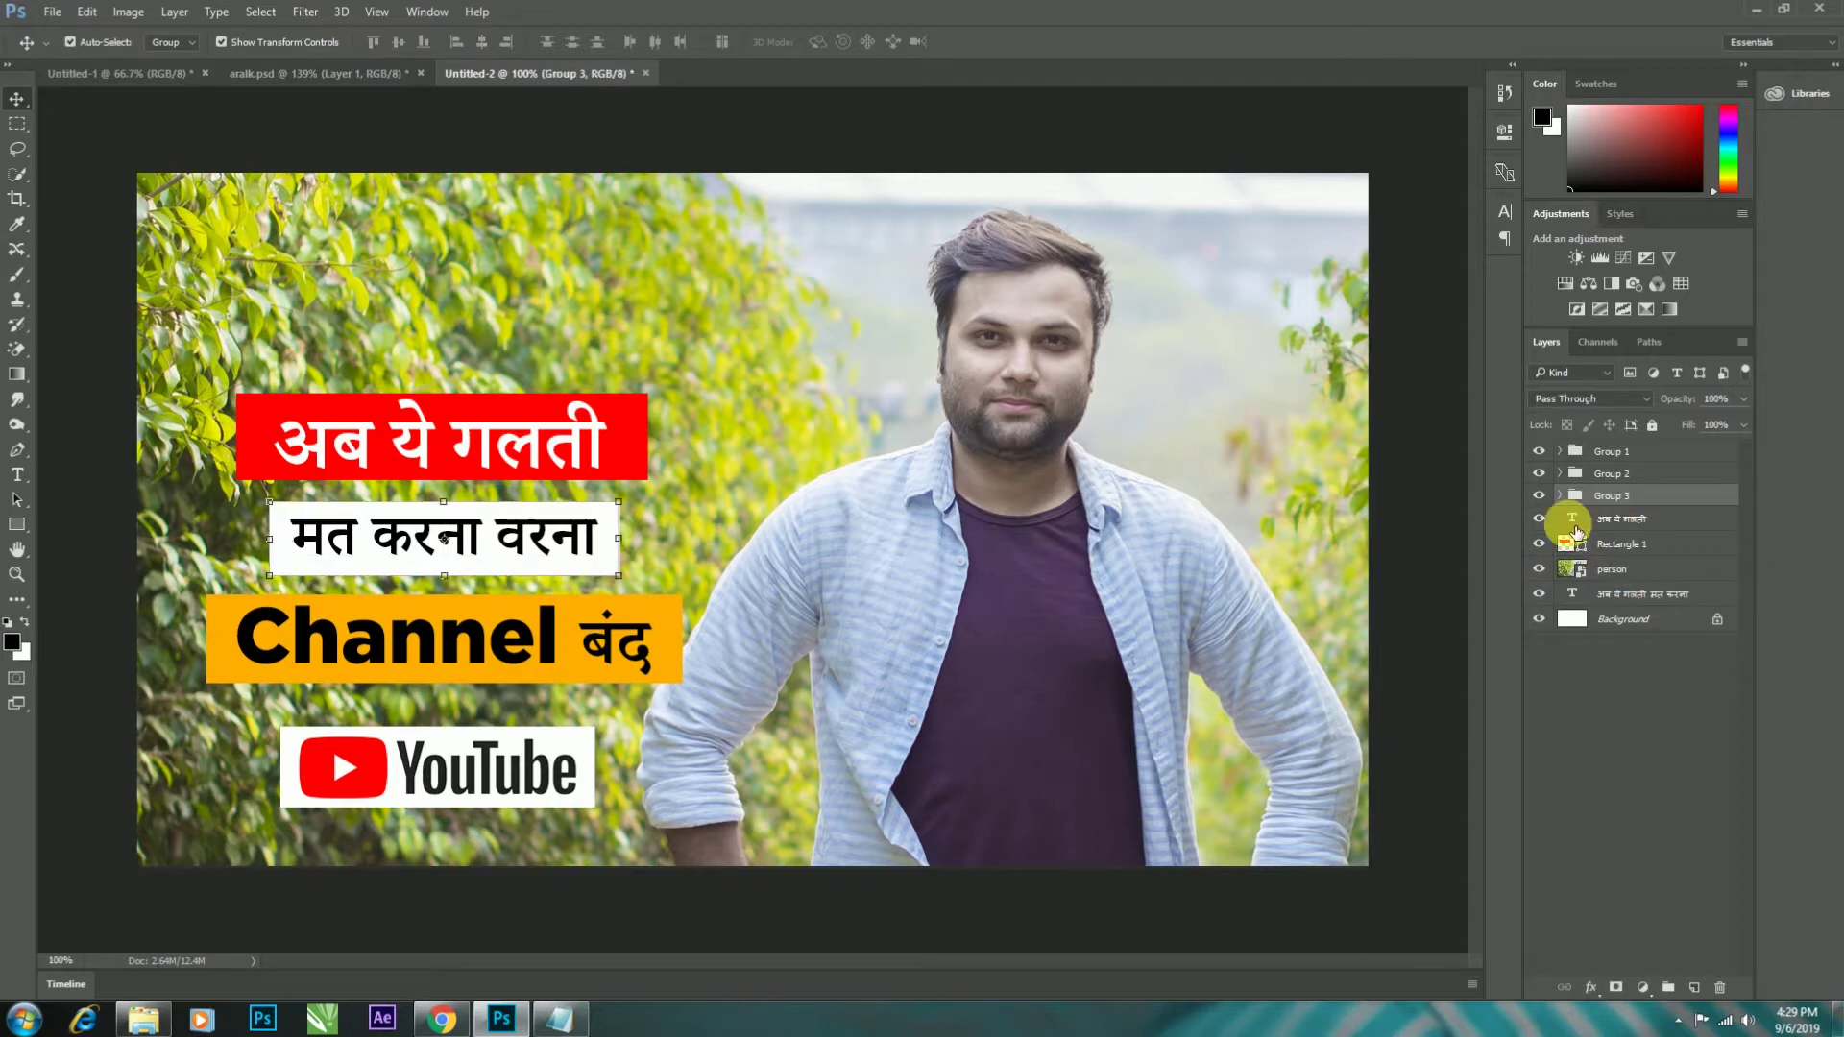
left_click(1609, 528)
left_click(1618, 546, "ctrl")
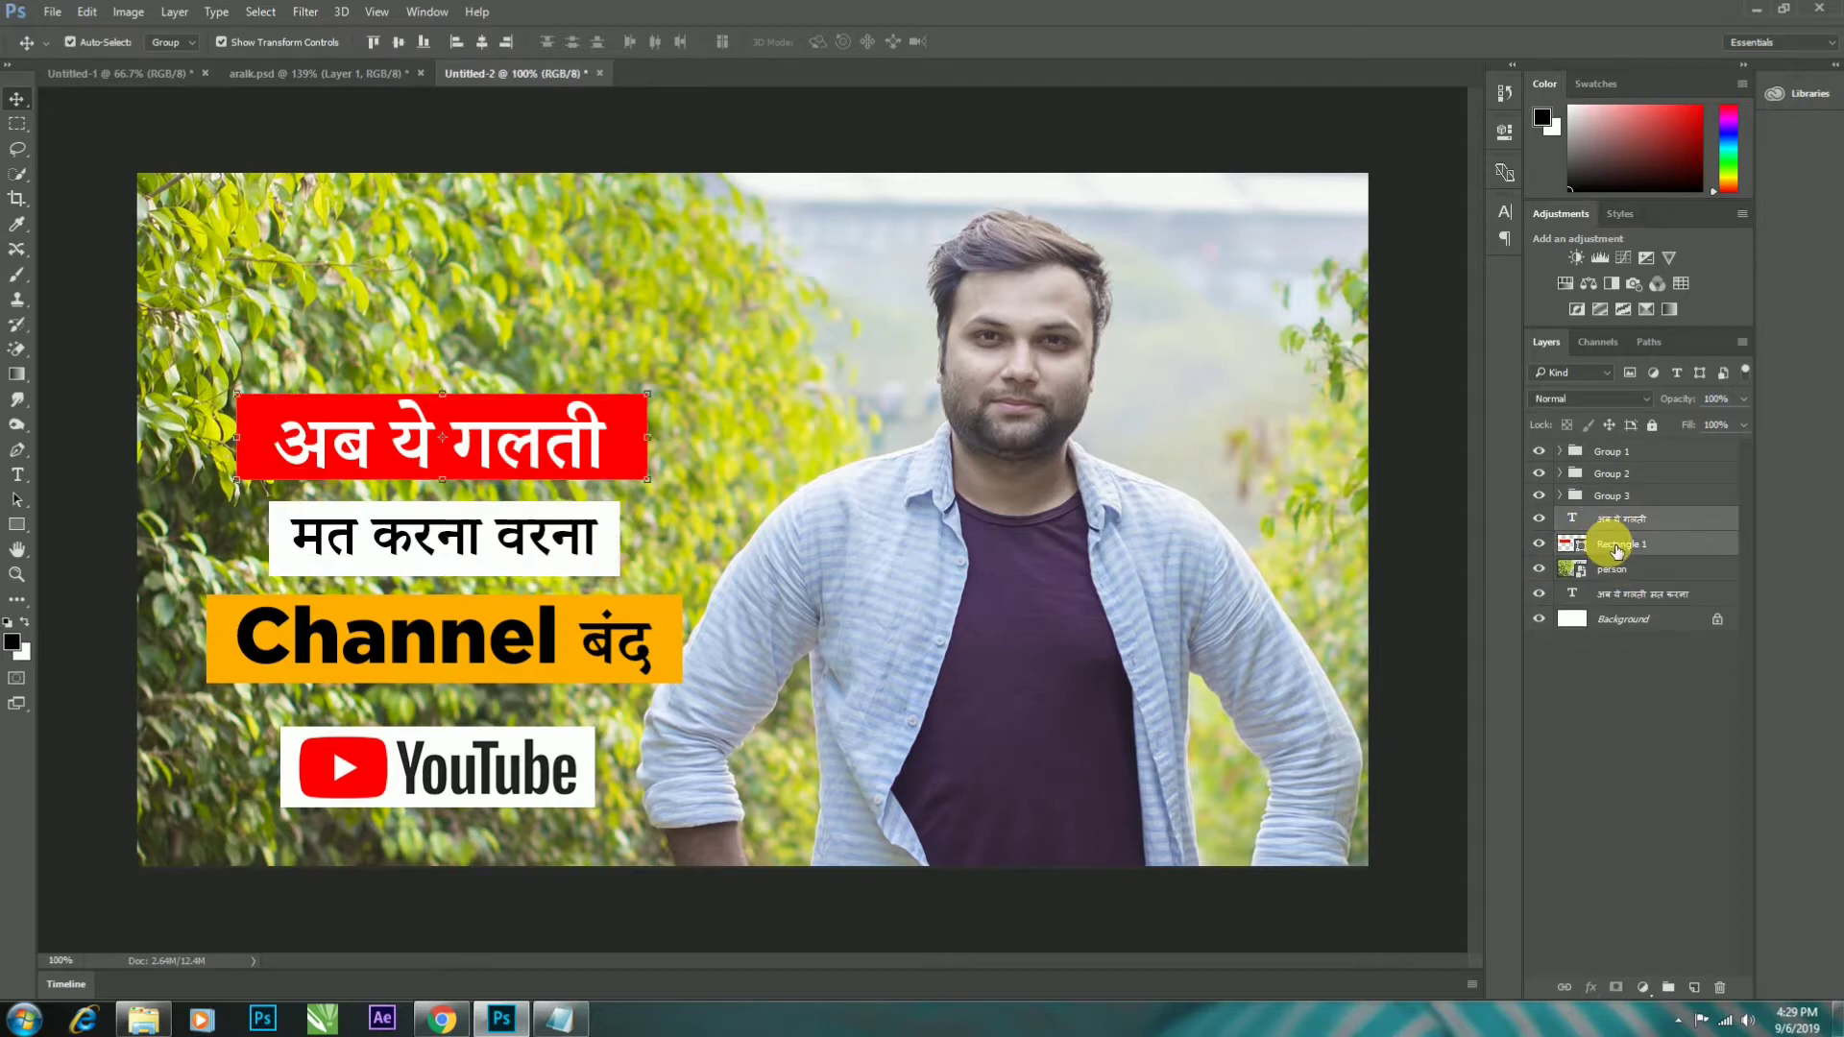
key("ctrl+g")
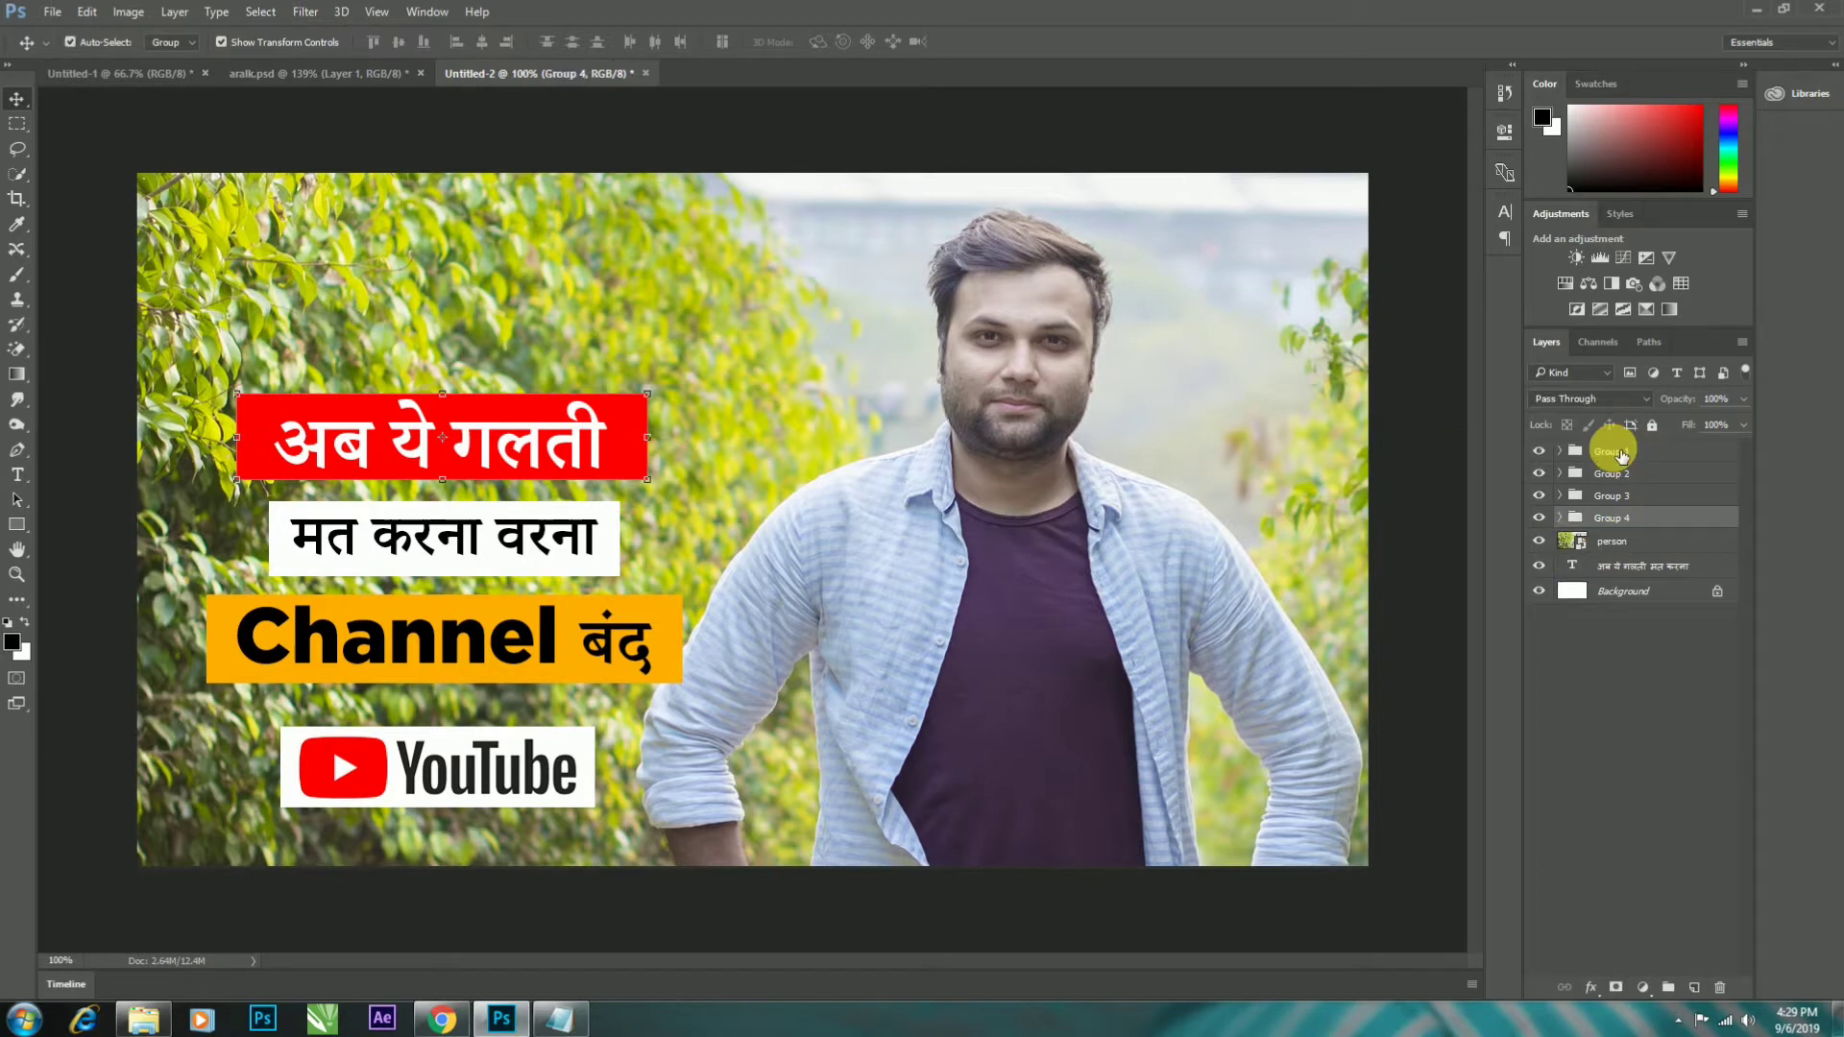
- Align all four caption groups along one vertical centre axis
left_click(1619, 453, "shift")
left_click(400, 43)
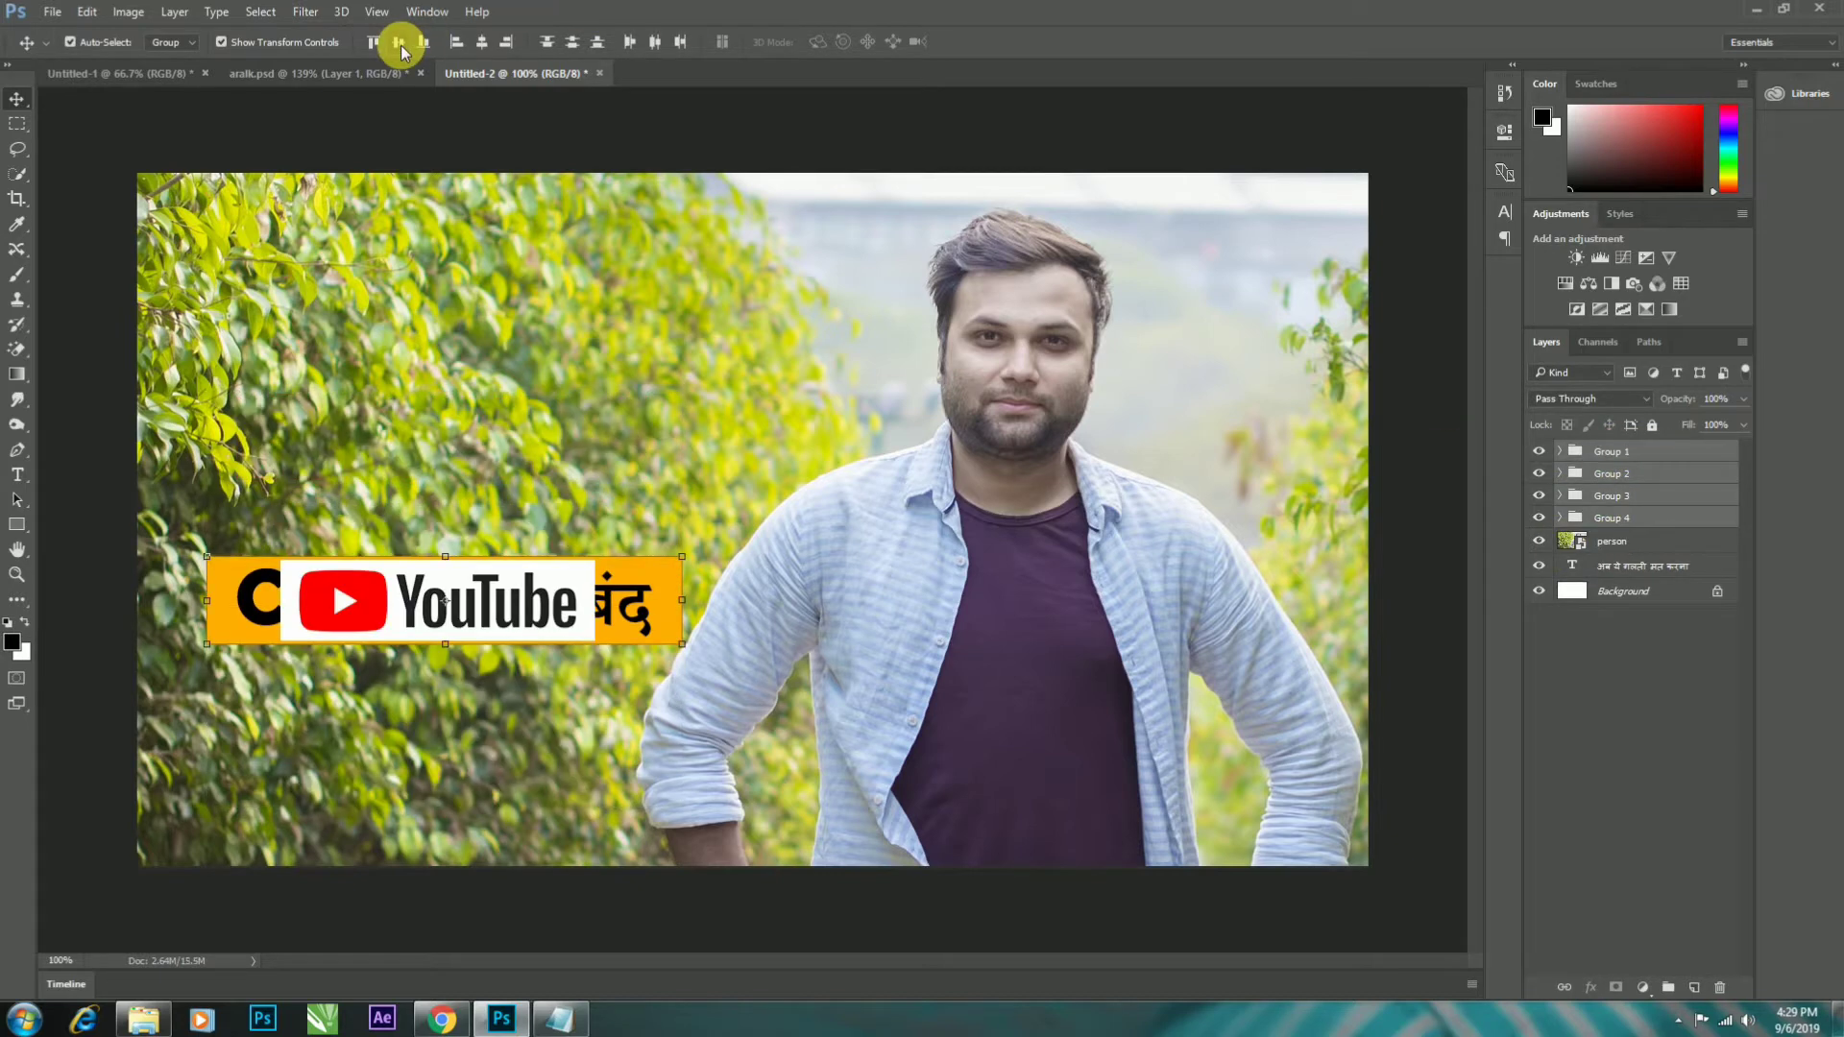
key("ctrl+z")
left_click(485, 43)
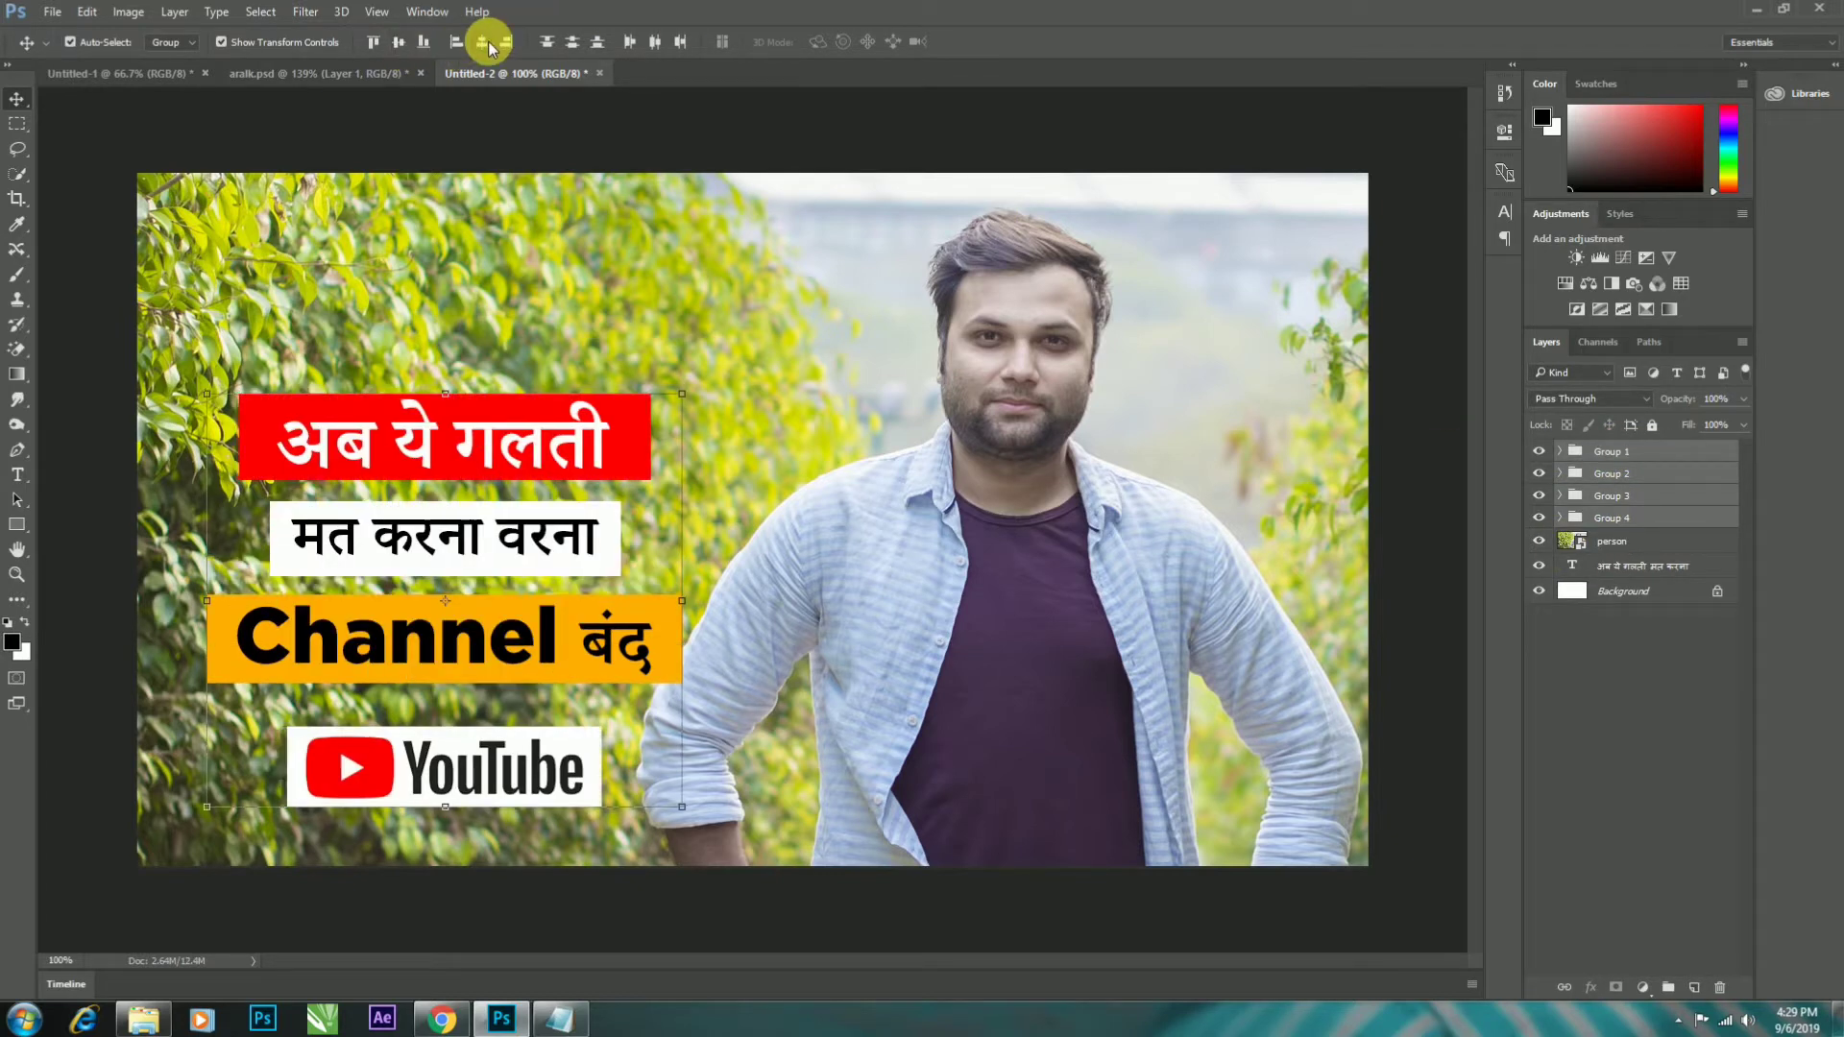
scroll(749, 522, "down", 1)
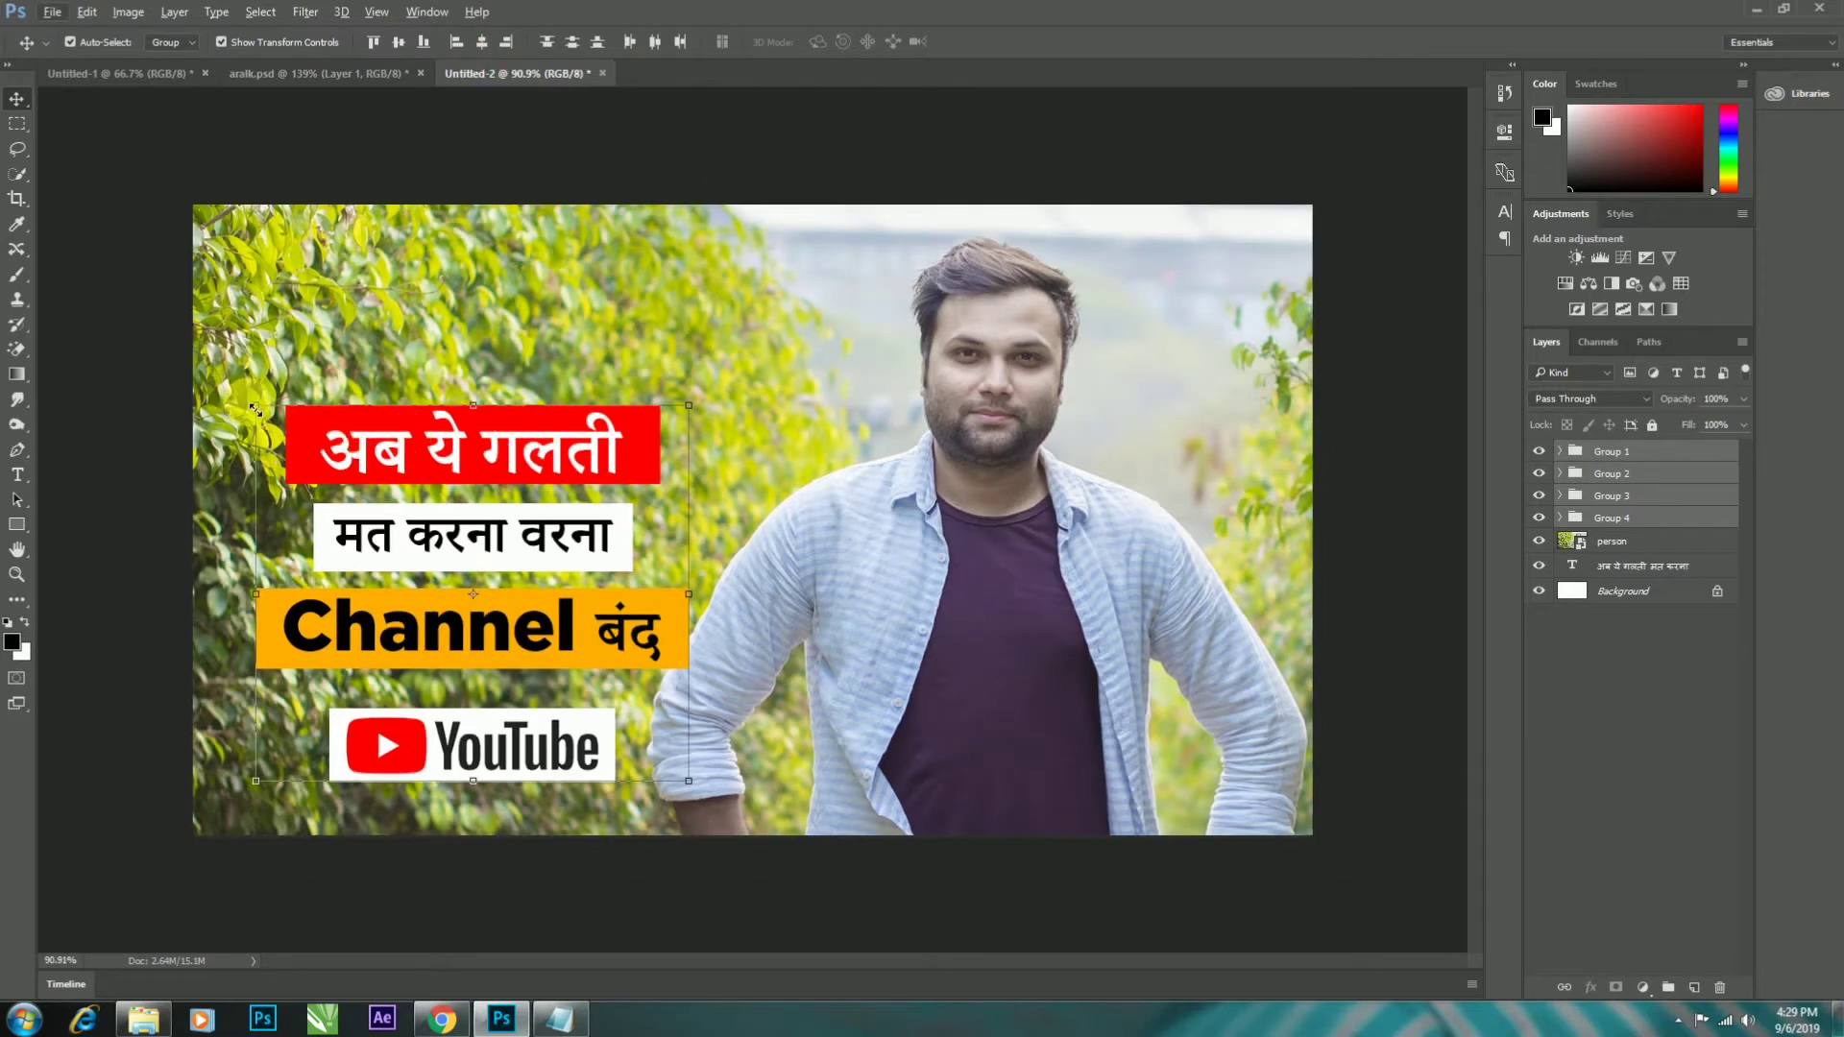
- Scale up the four caption groups together
key("ctrl+t")
left_click_drag(261, 413, 240, 391)
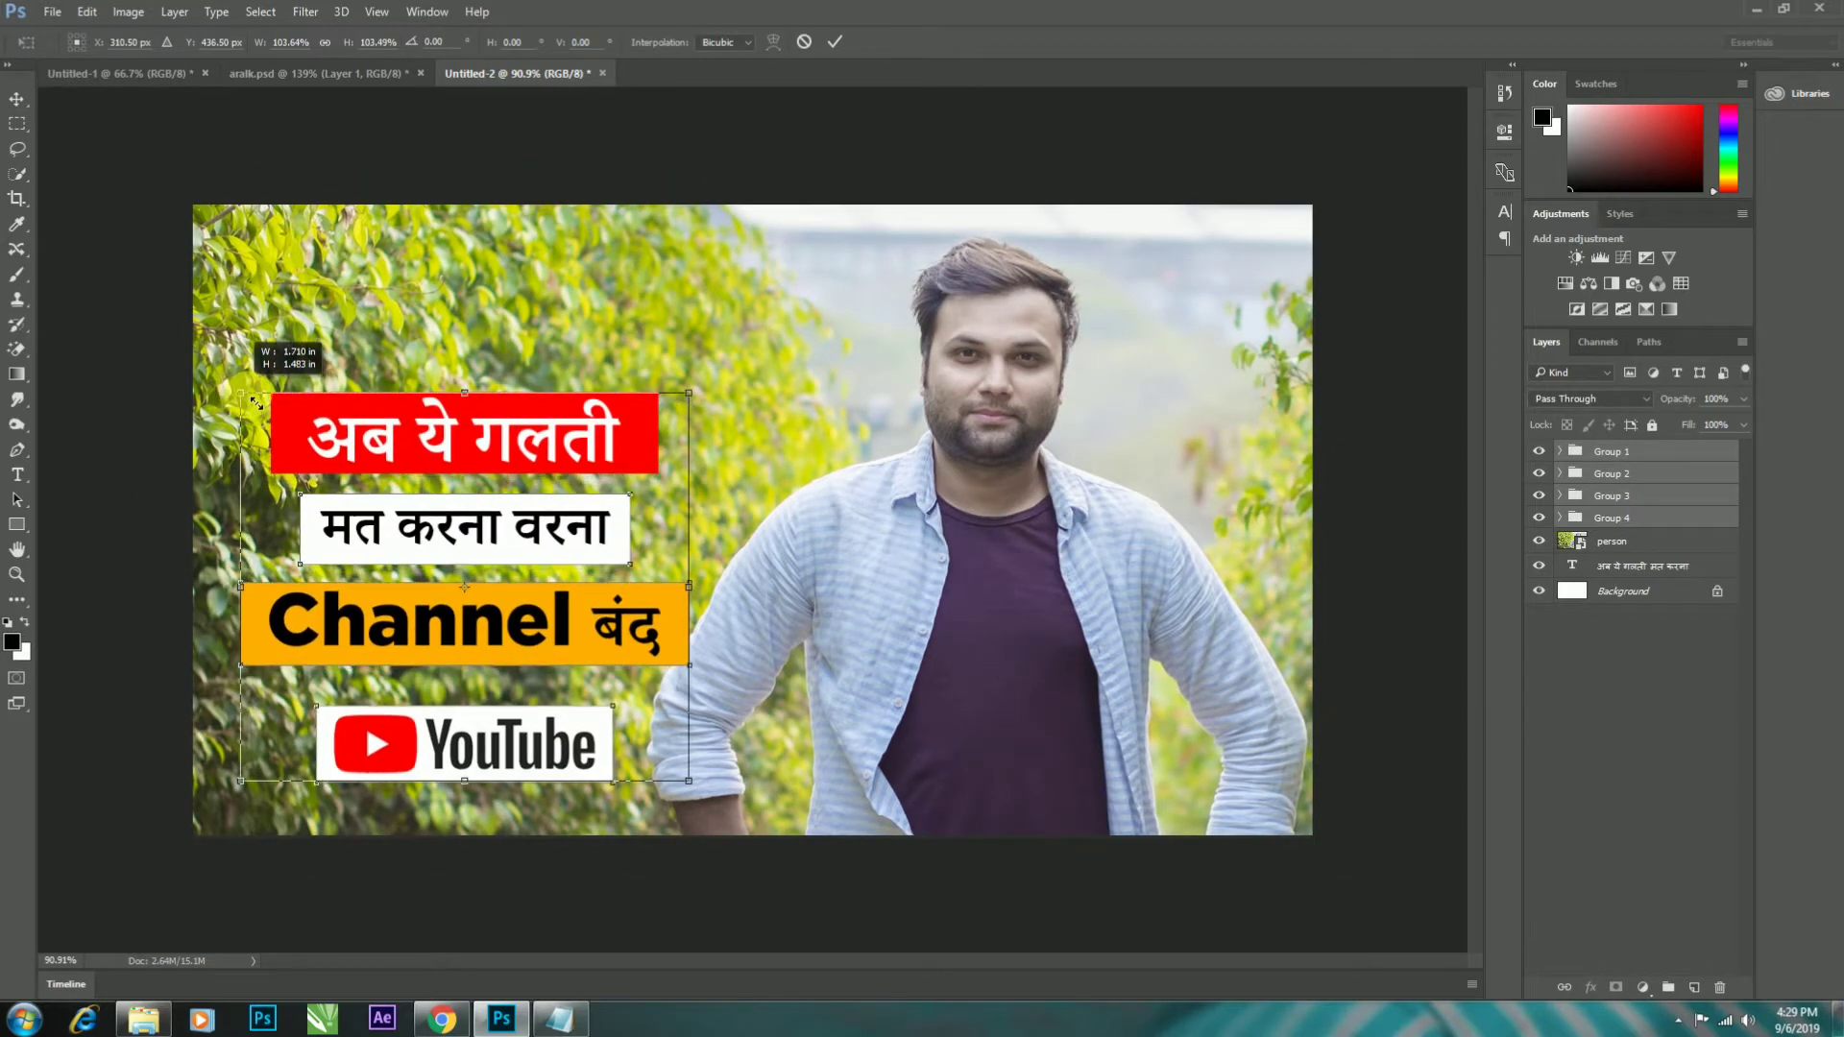
double_click(524, 681)
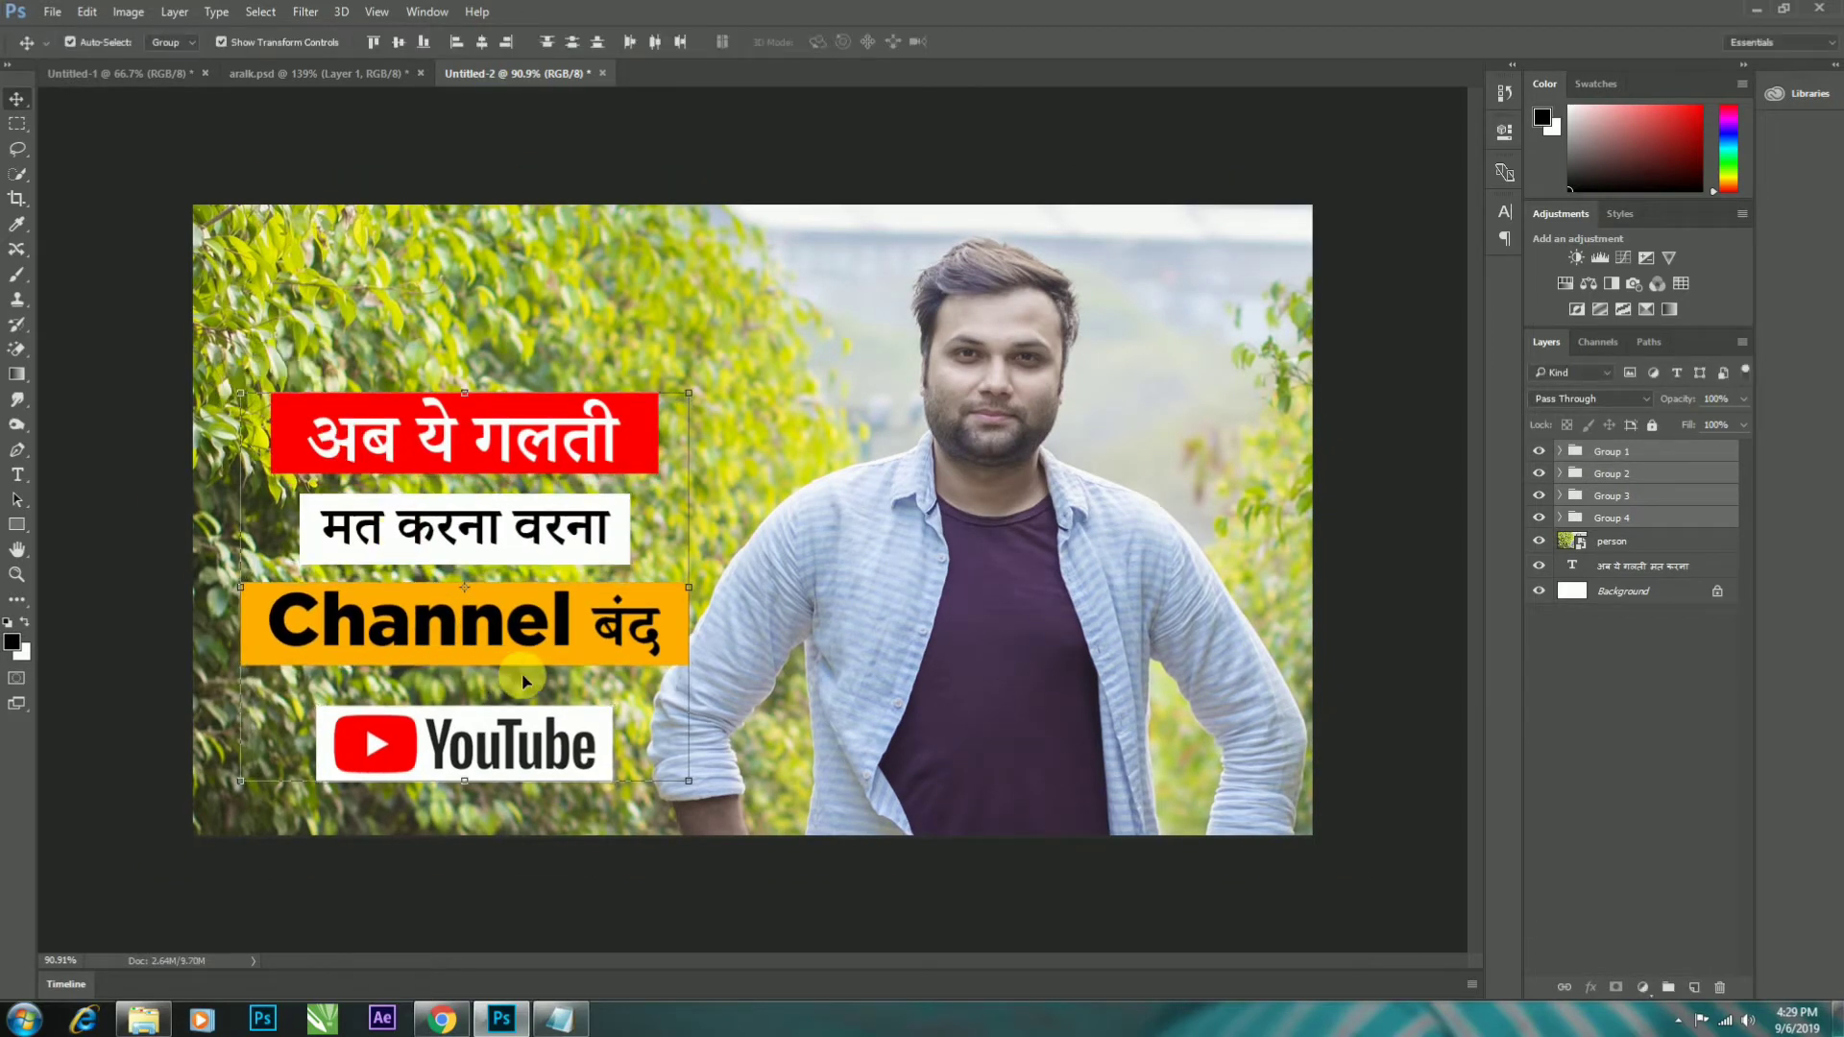
- Enlarge the YouTube badge and re-centre it with the other caption groups
left_click(475, 778)
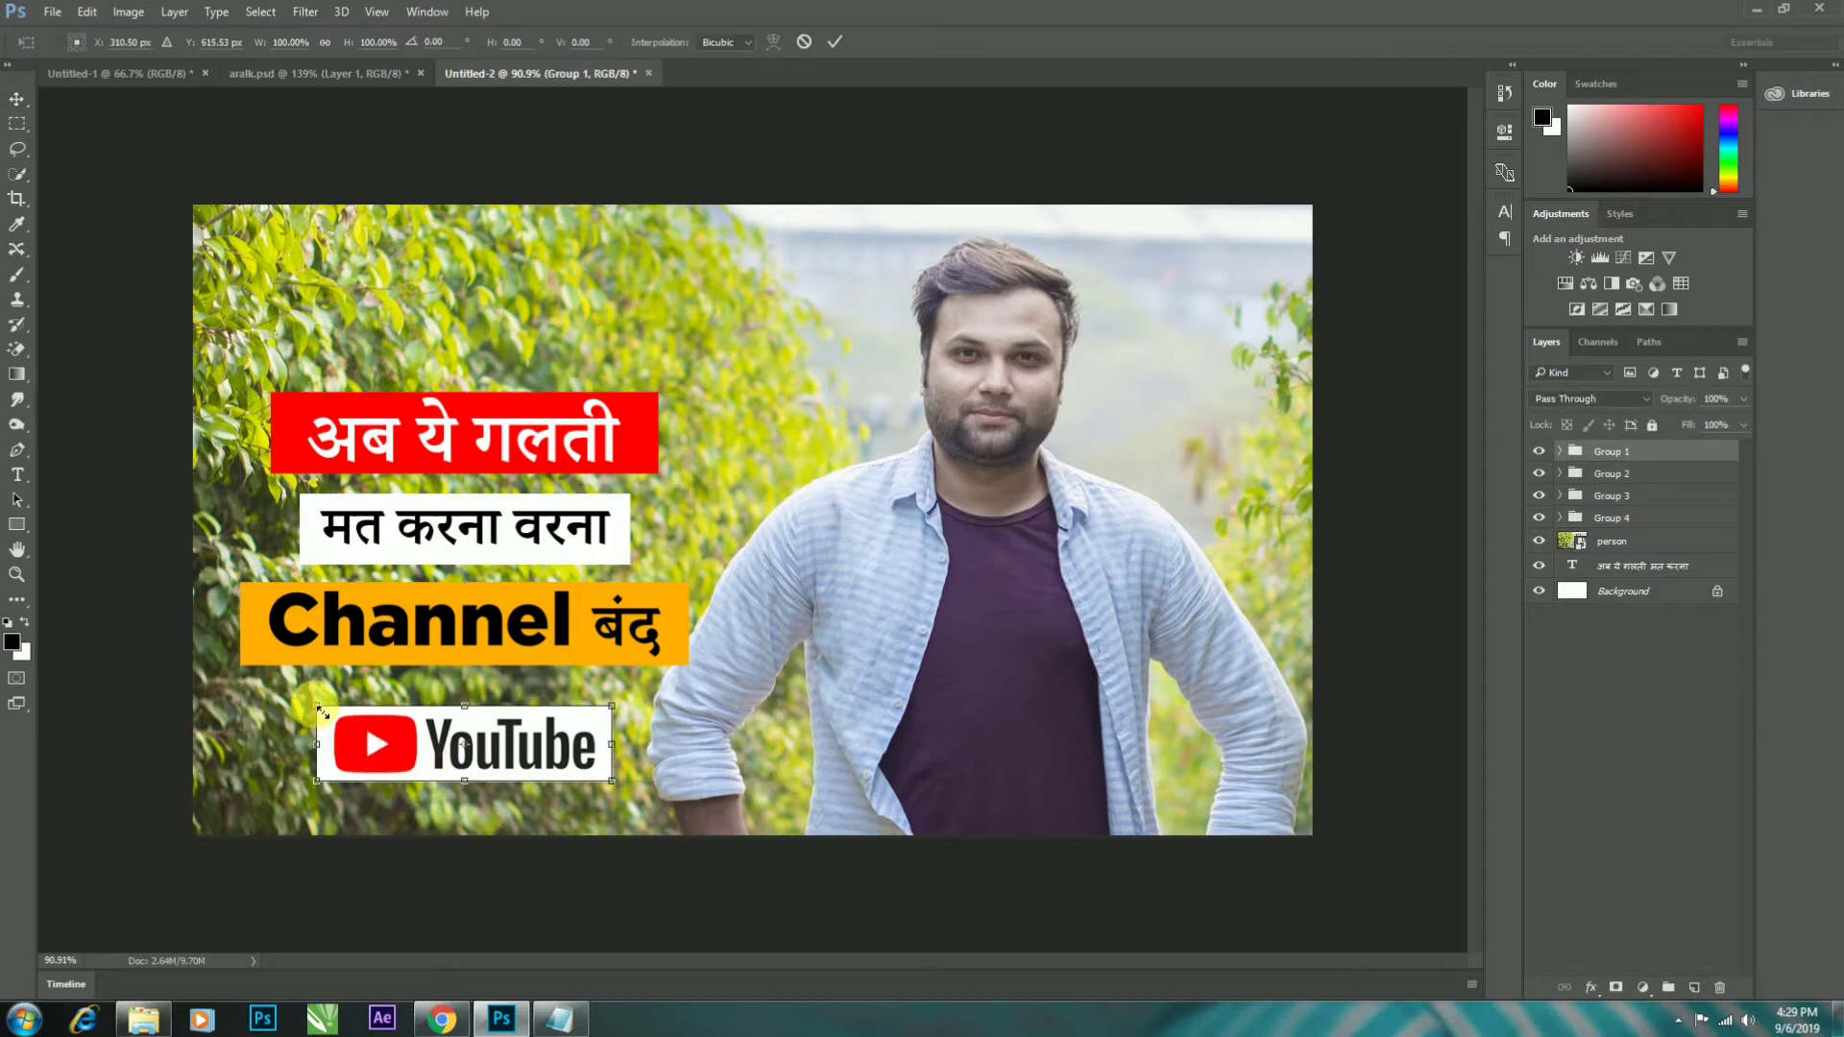
left_click_drag(317, 709, 293, 699)
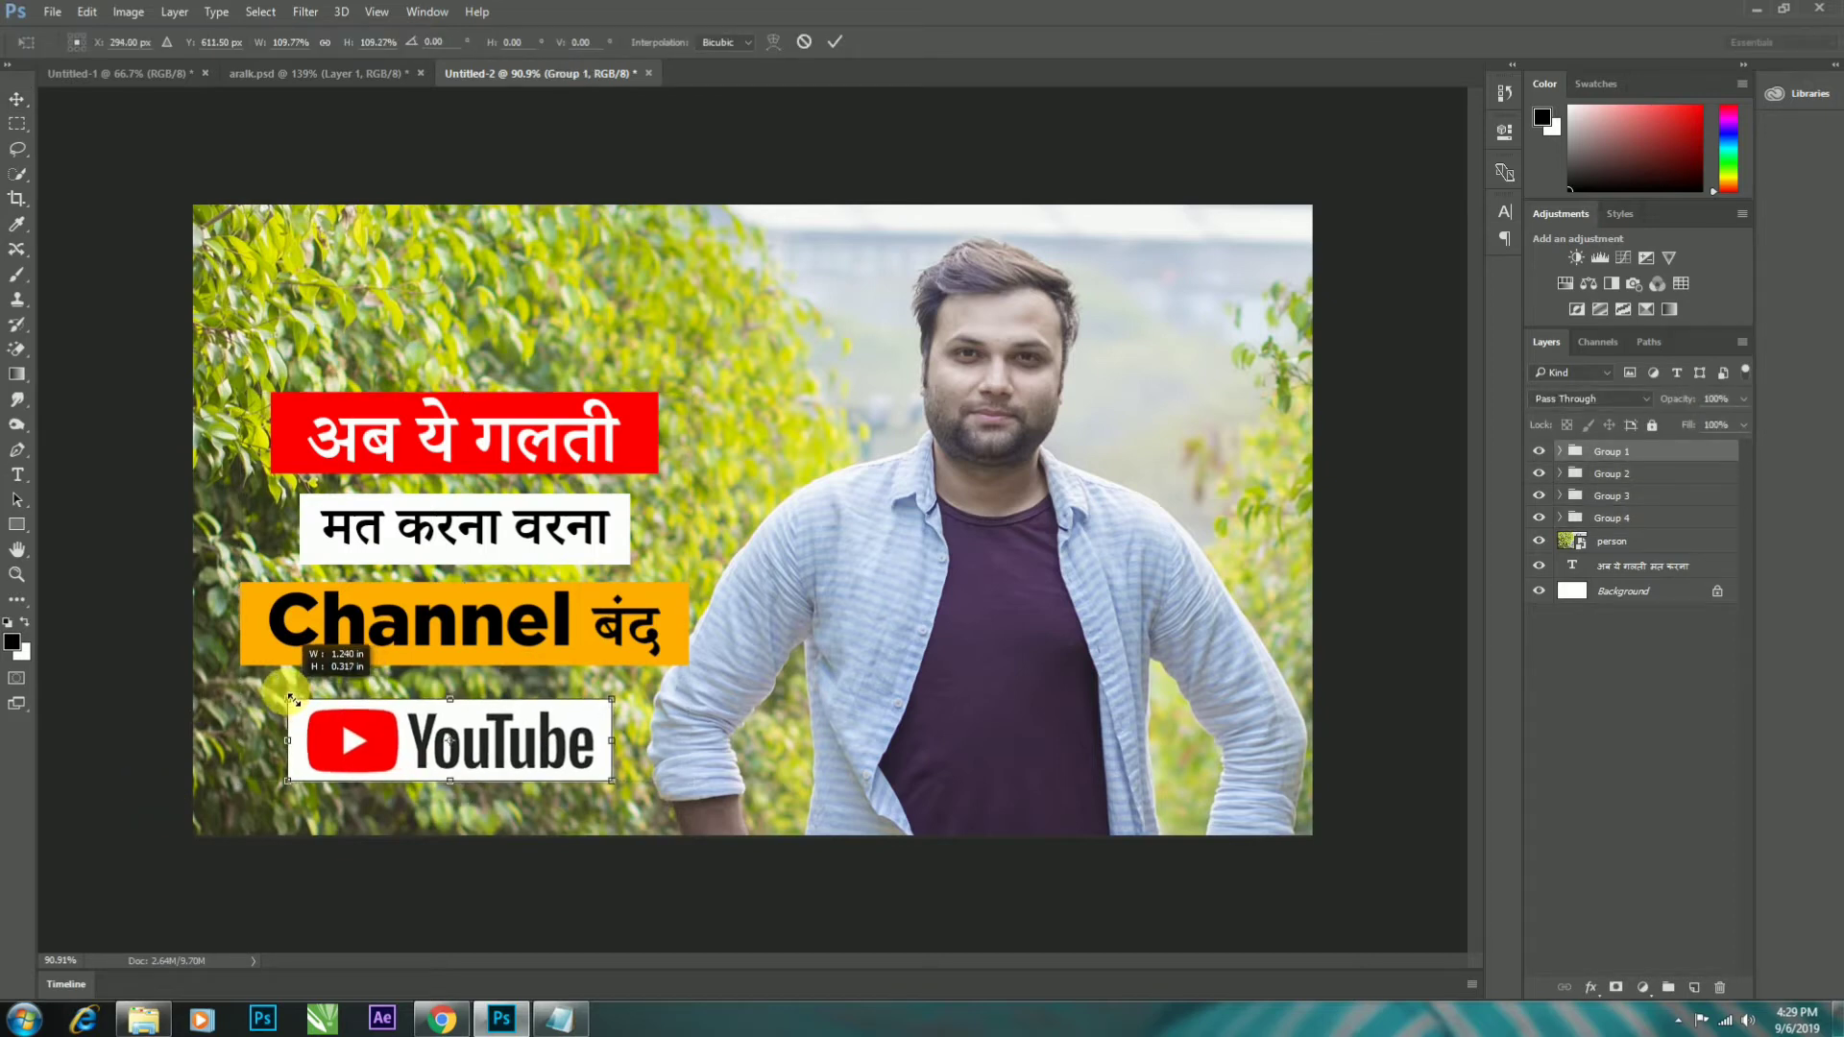
double_click(471, 754)
left_click_drag(476, 755, 483, 758)
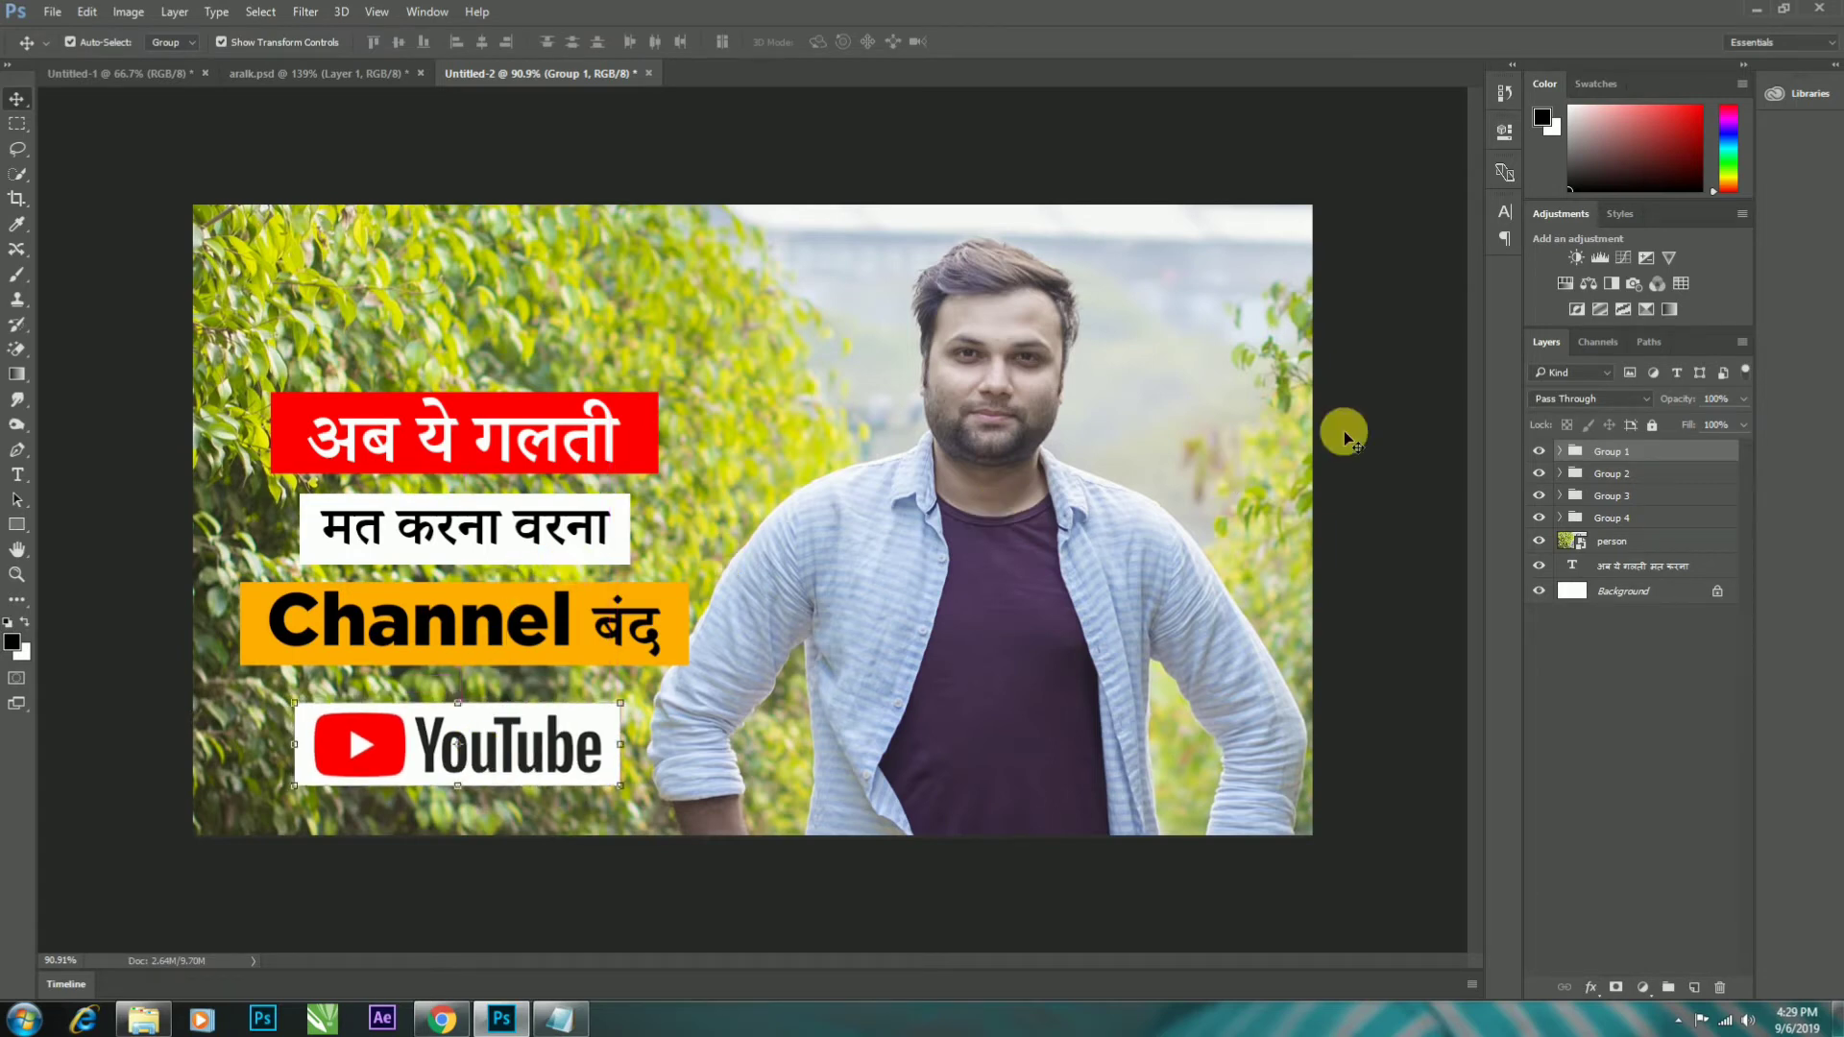
left_click(1611, 517, "shift")
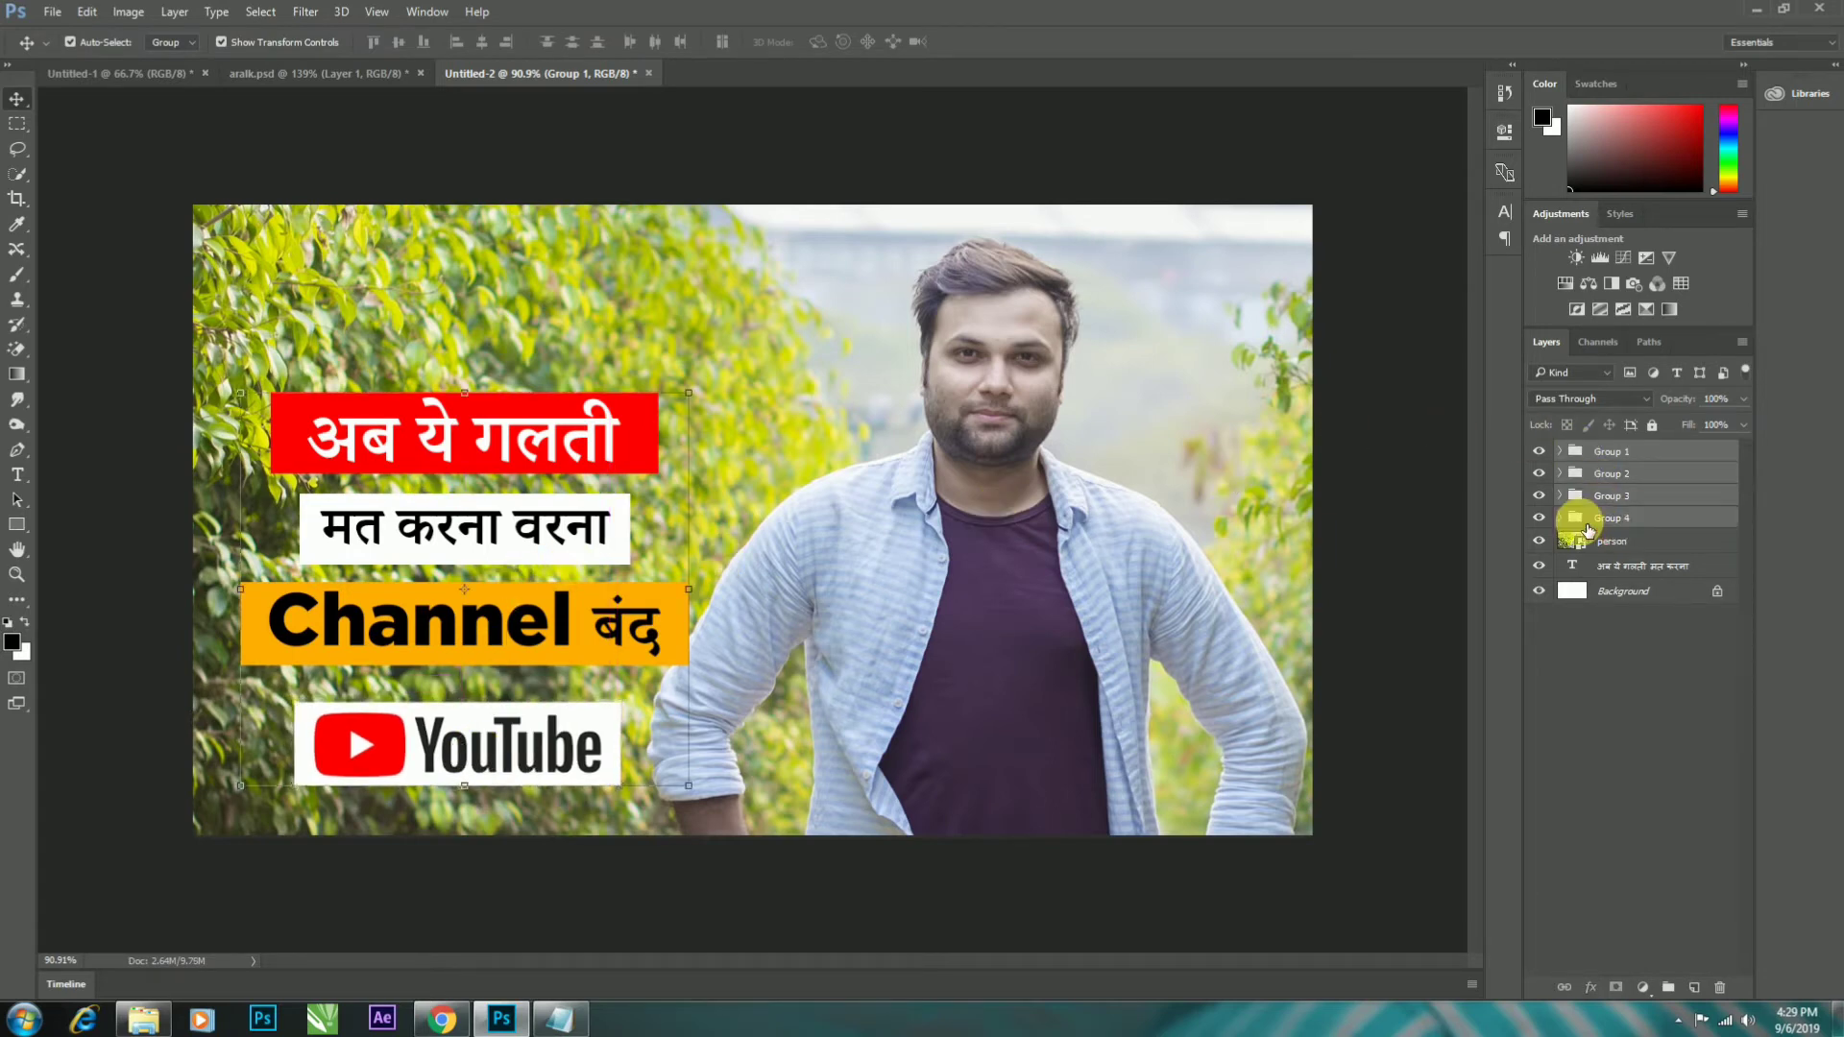
left_click(481, 42)
left_click(741, 190)
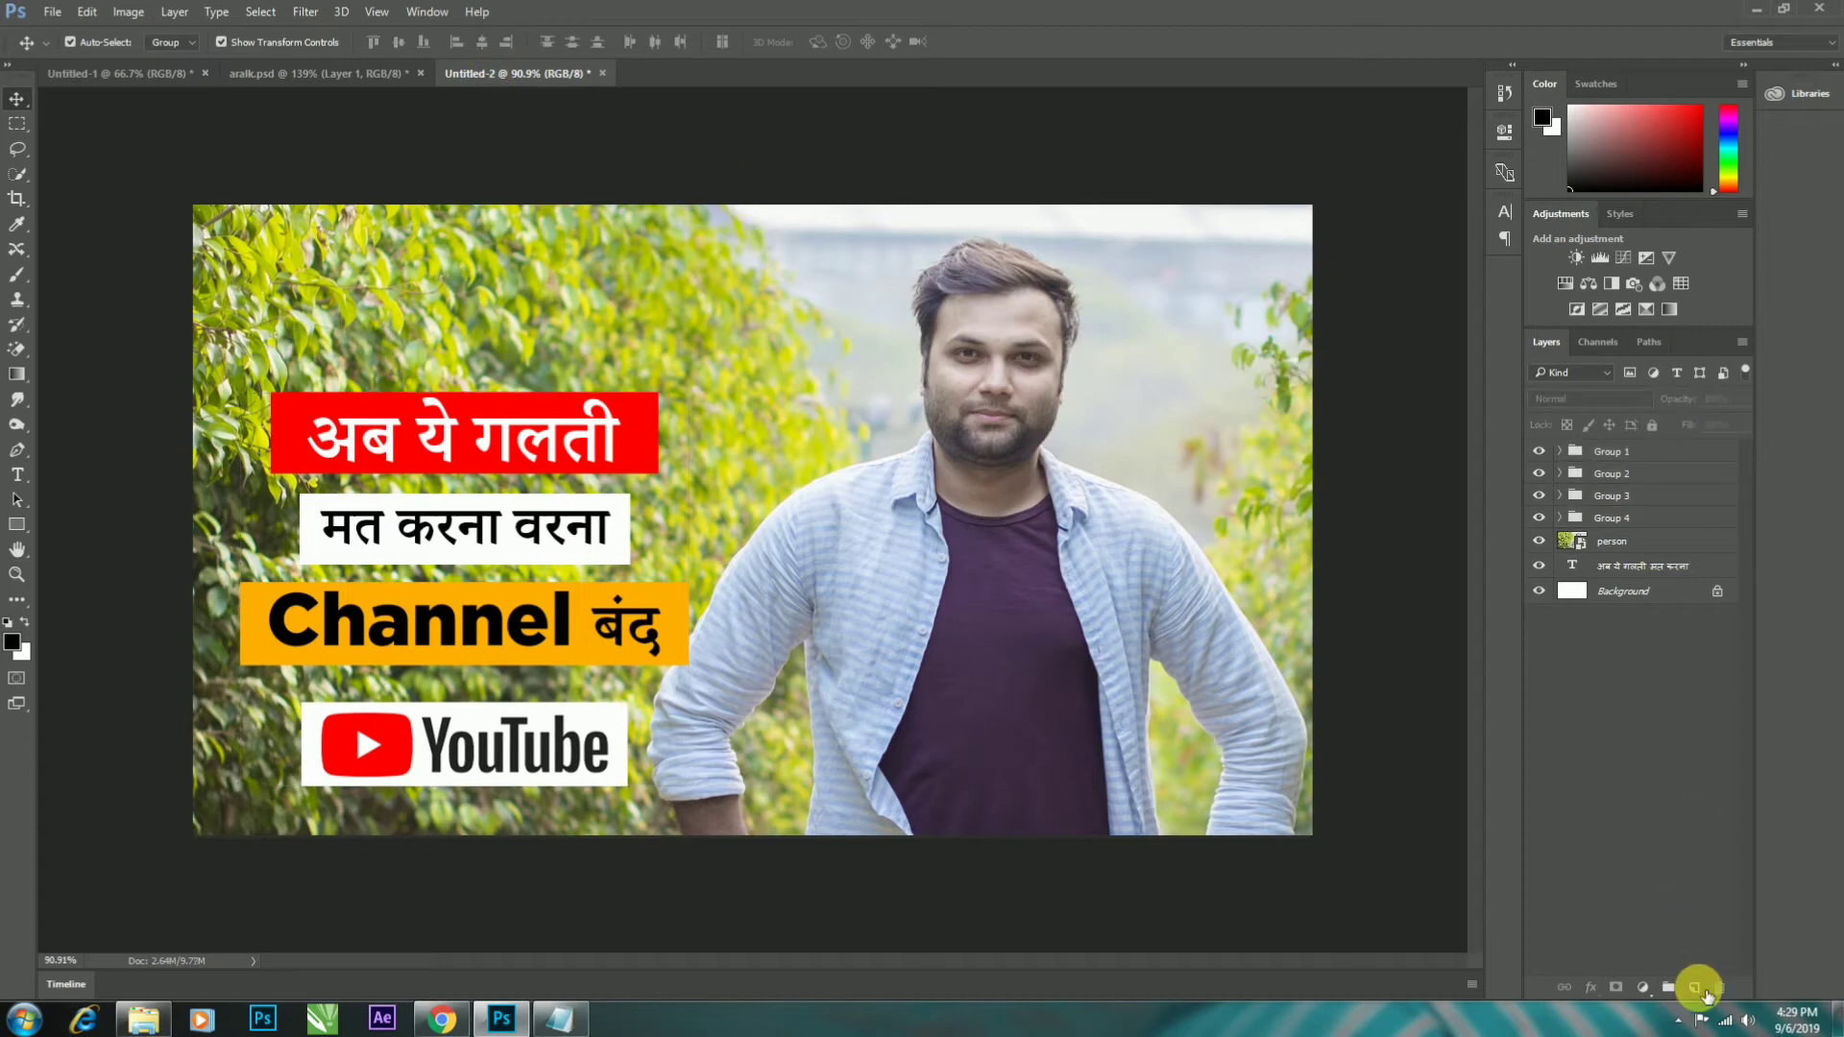
- Add a new layer with a dark gradient running rightward from the left edge
left_click(1694, 987)
left_click(18, 375)
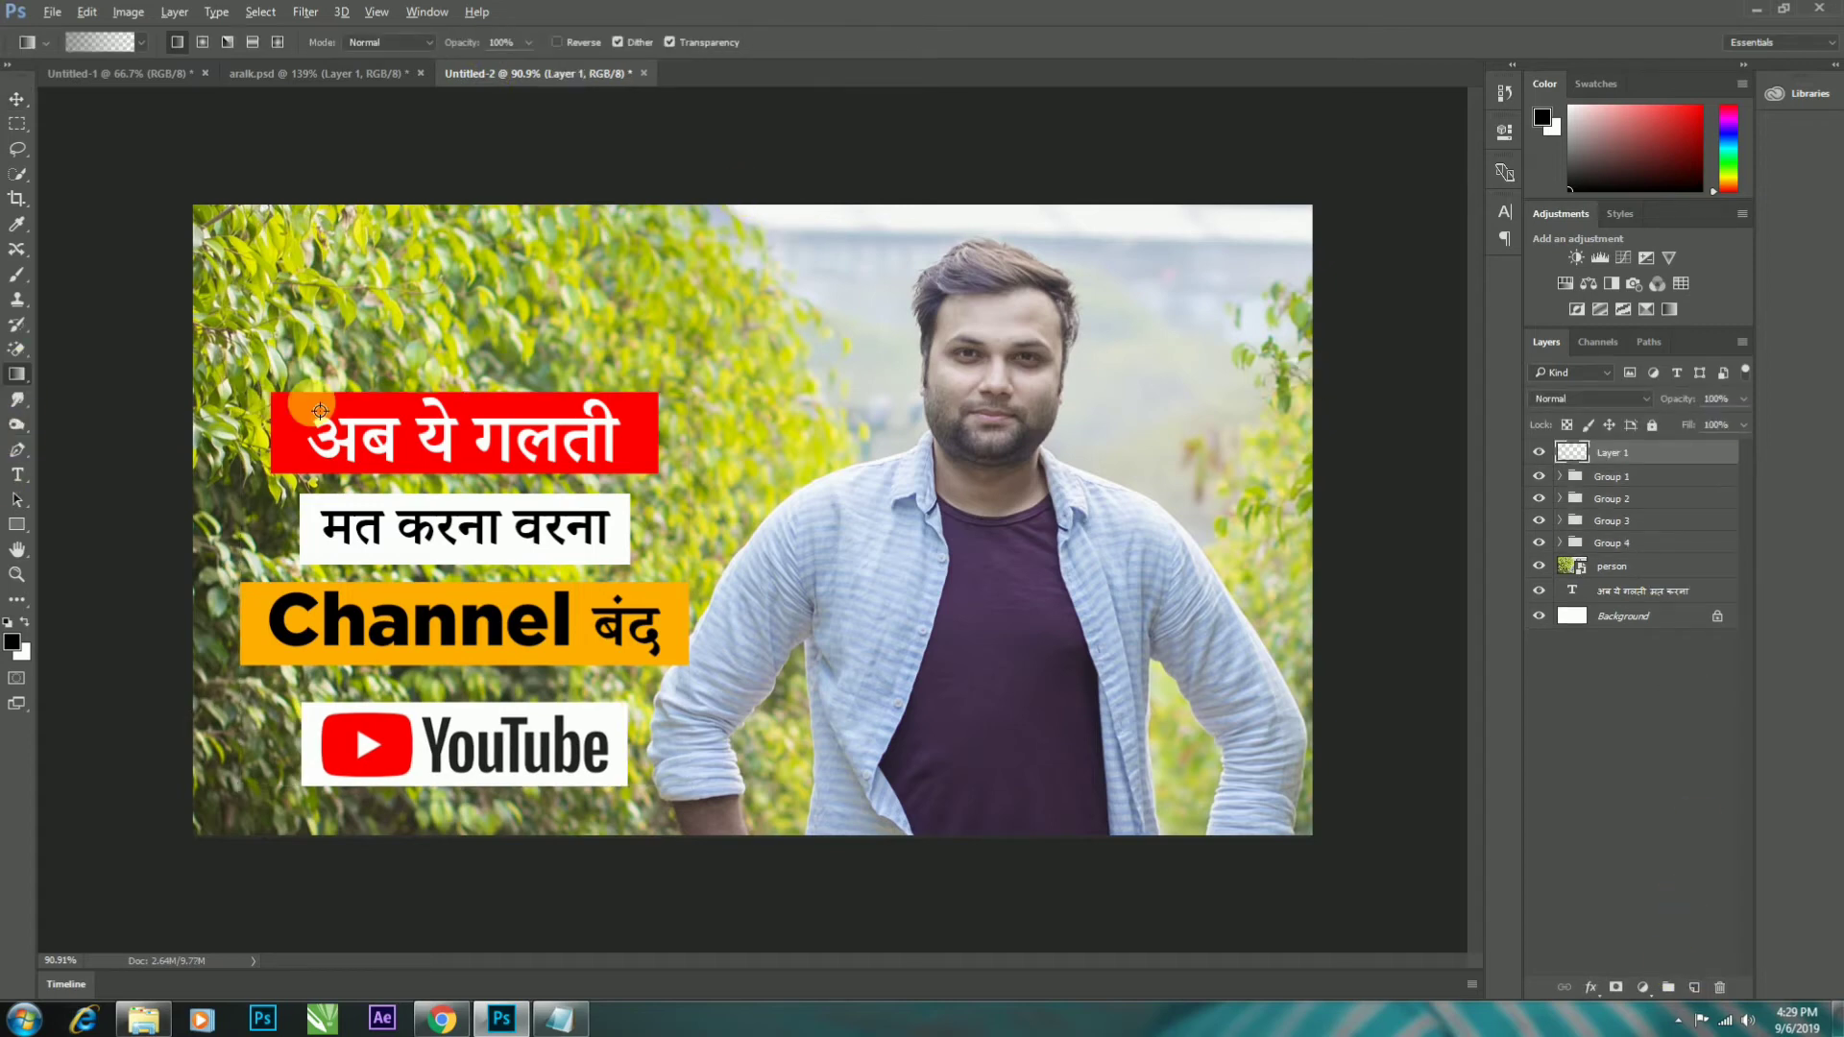
scroll(148, 519, "down", 1)
left_click_drag(137, 510, 810, 500)
left_click_drag(108, 510, 716, 509)
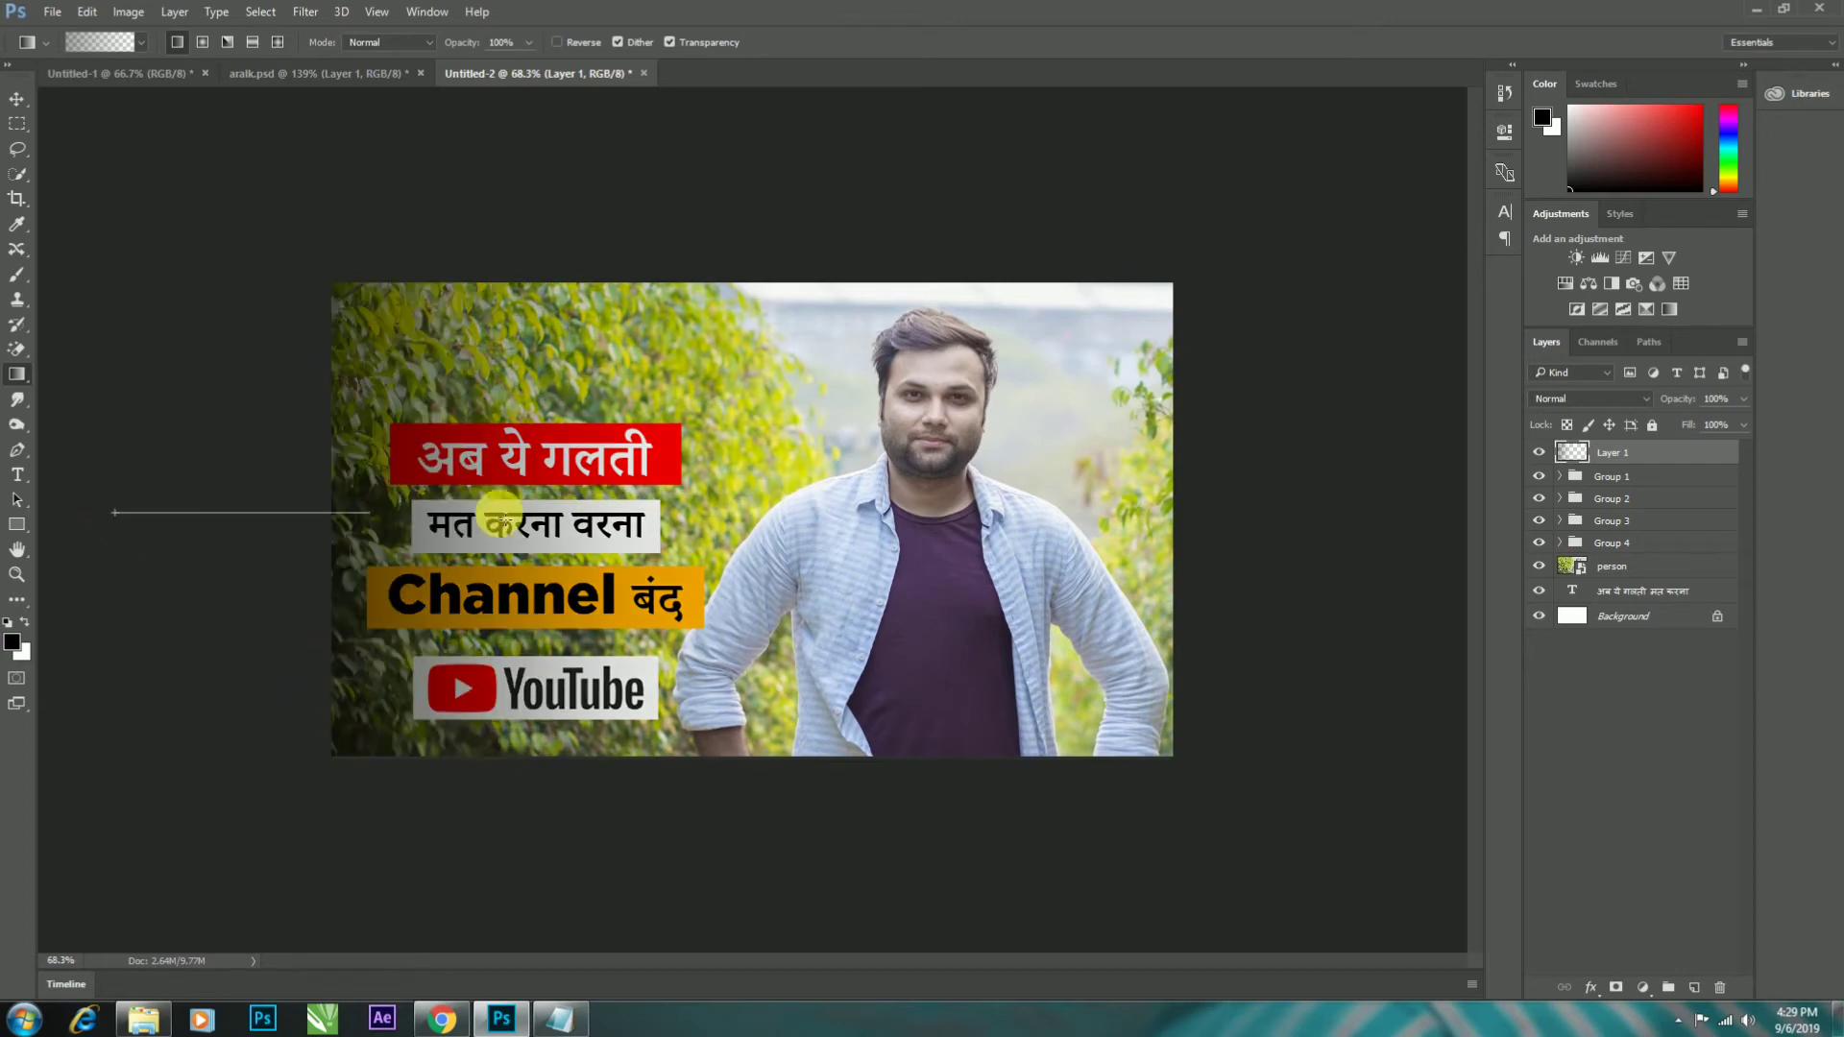
left_click_drag(265, 341, 697, 347)
- Move the gradient layer beneath the caption groups in the layer stack
key("v")
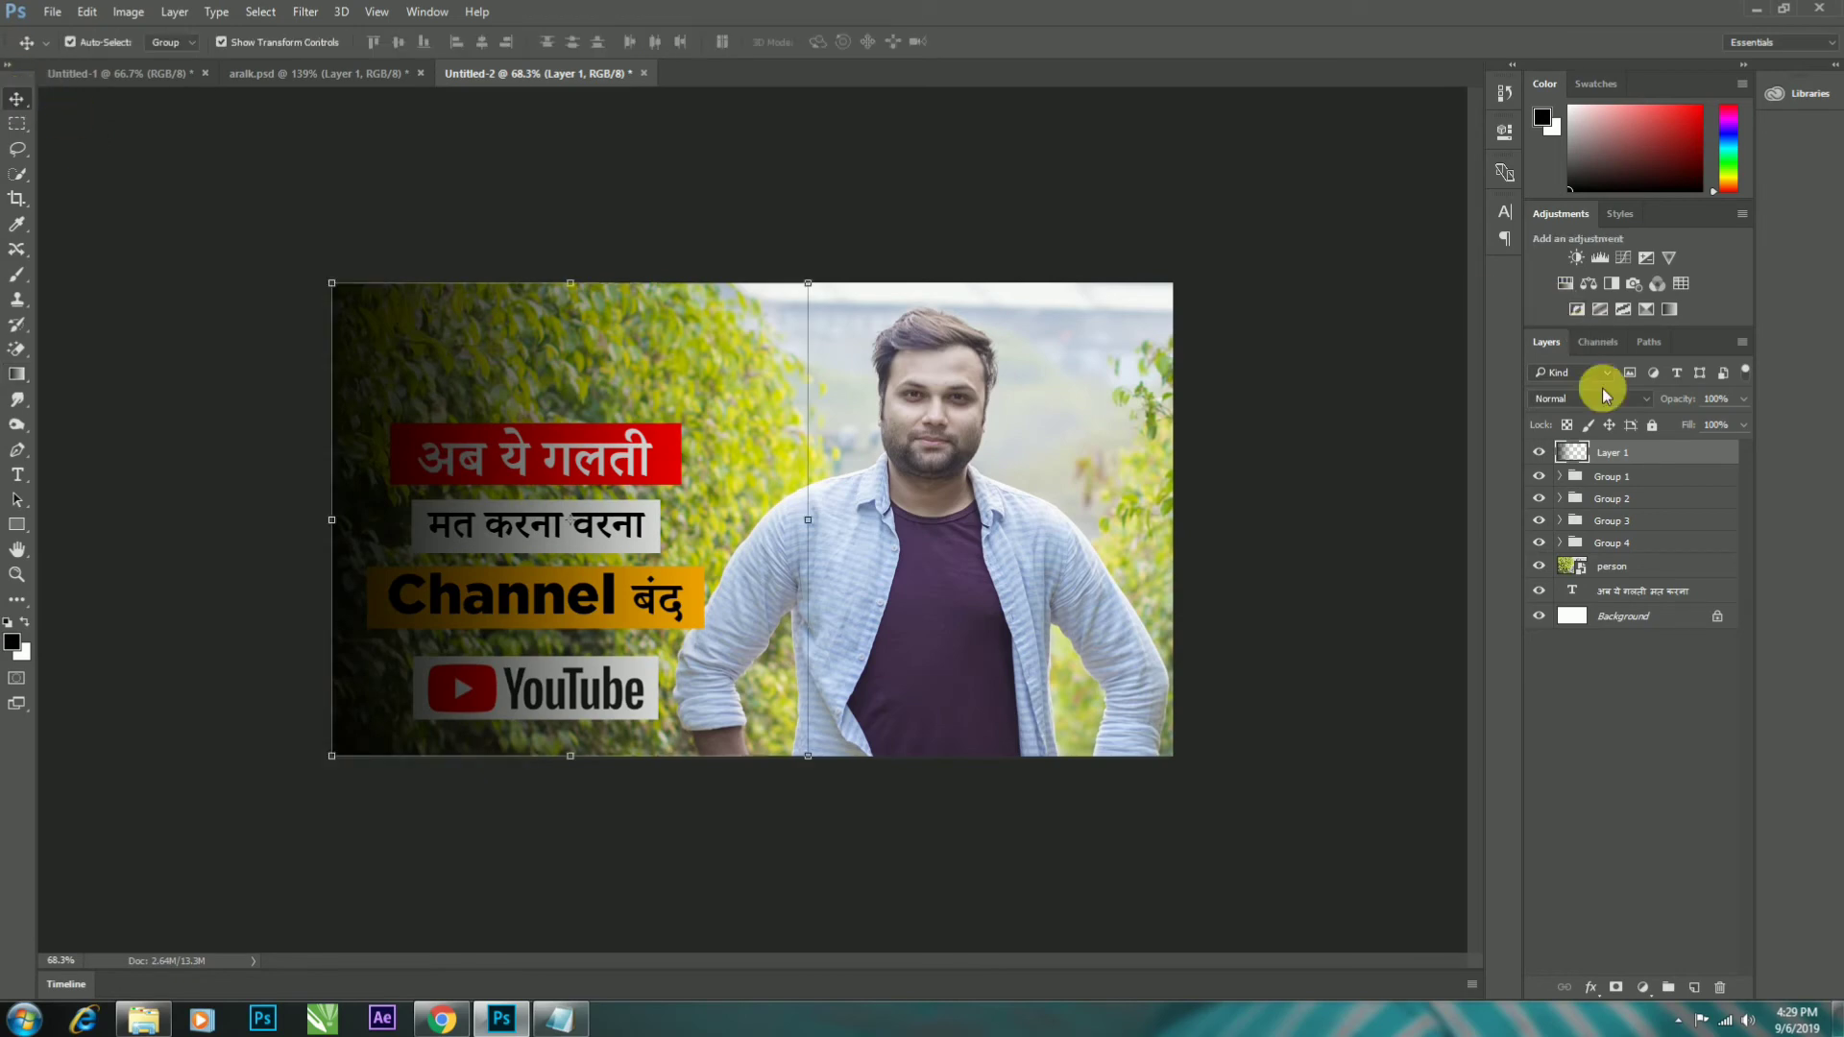
left_click(1611, 451)
mouse_move(1616, 454)
left_mouse_down()
mouse_move(1614, 577)
mouse_move(1604, 534)
left_mouse_up()
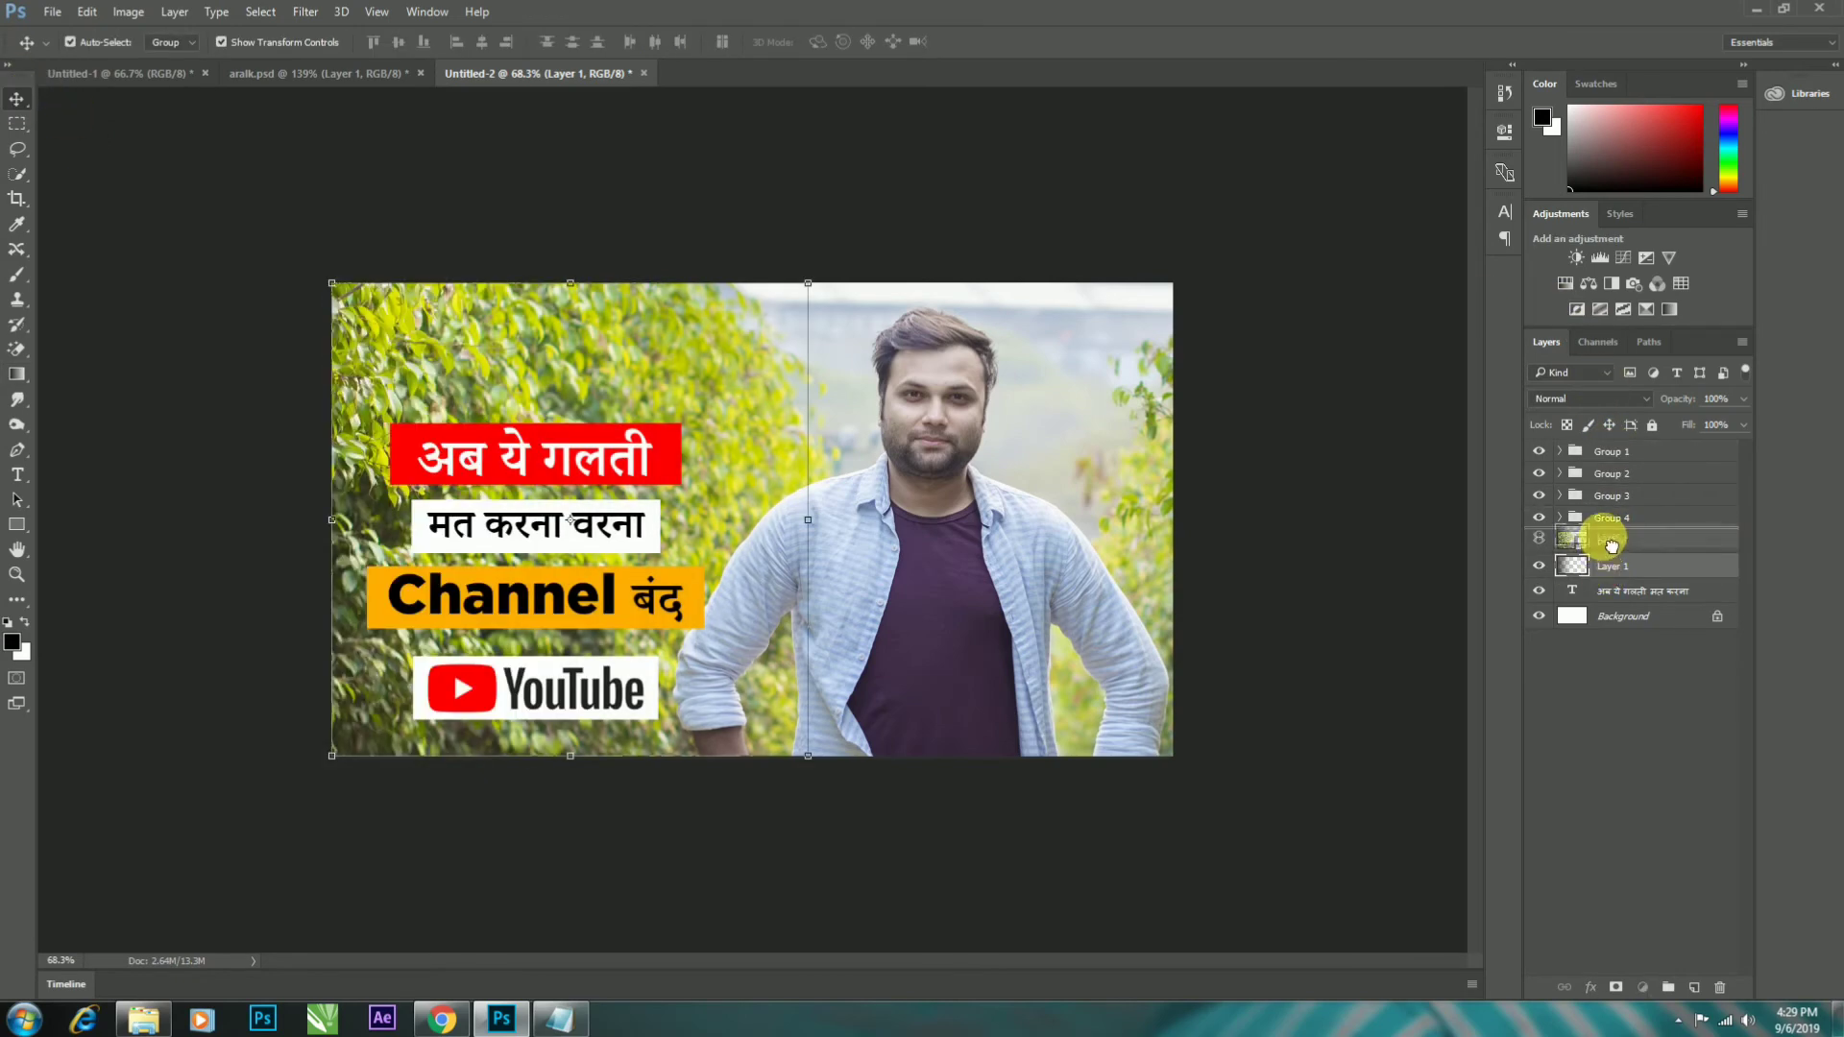
left_click(1312, 610)
scroll(630, 442, "up", 3)
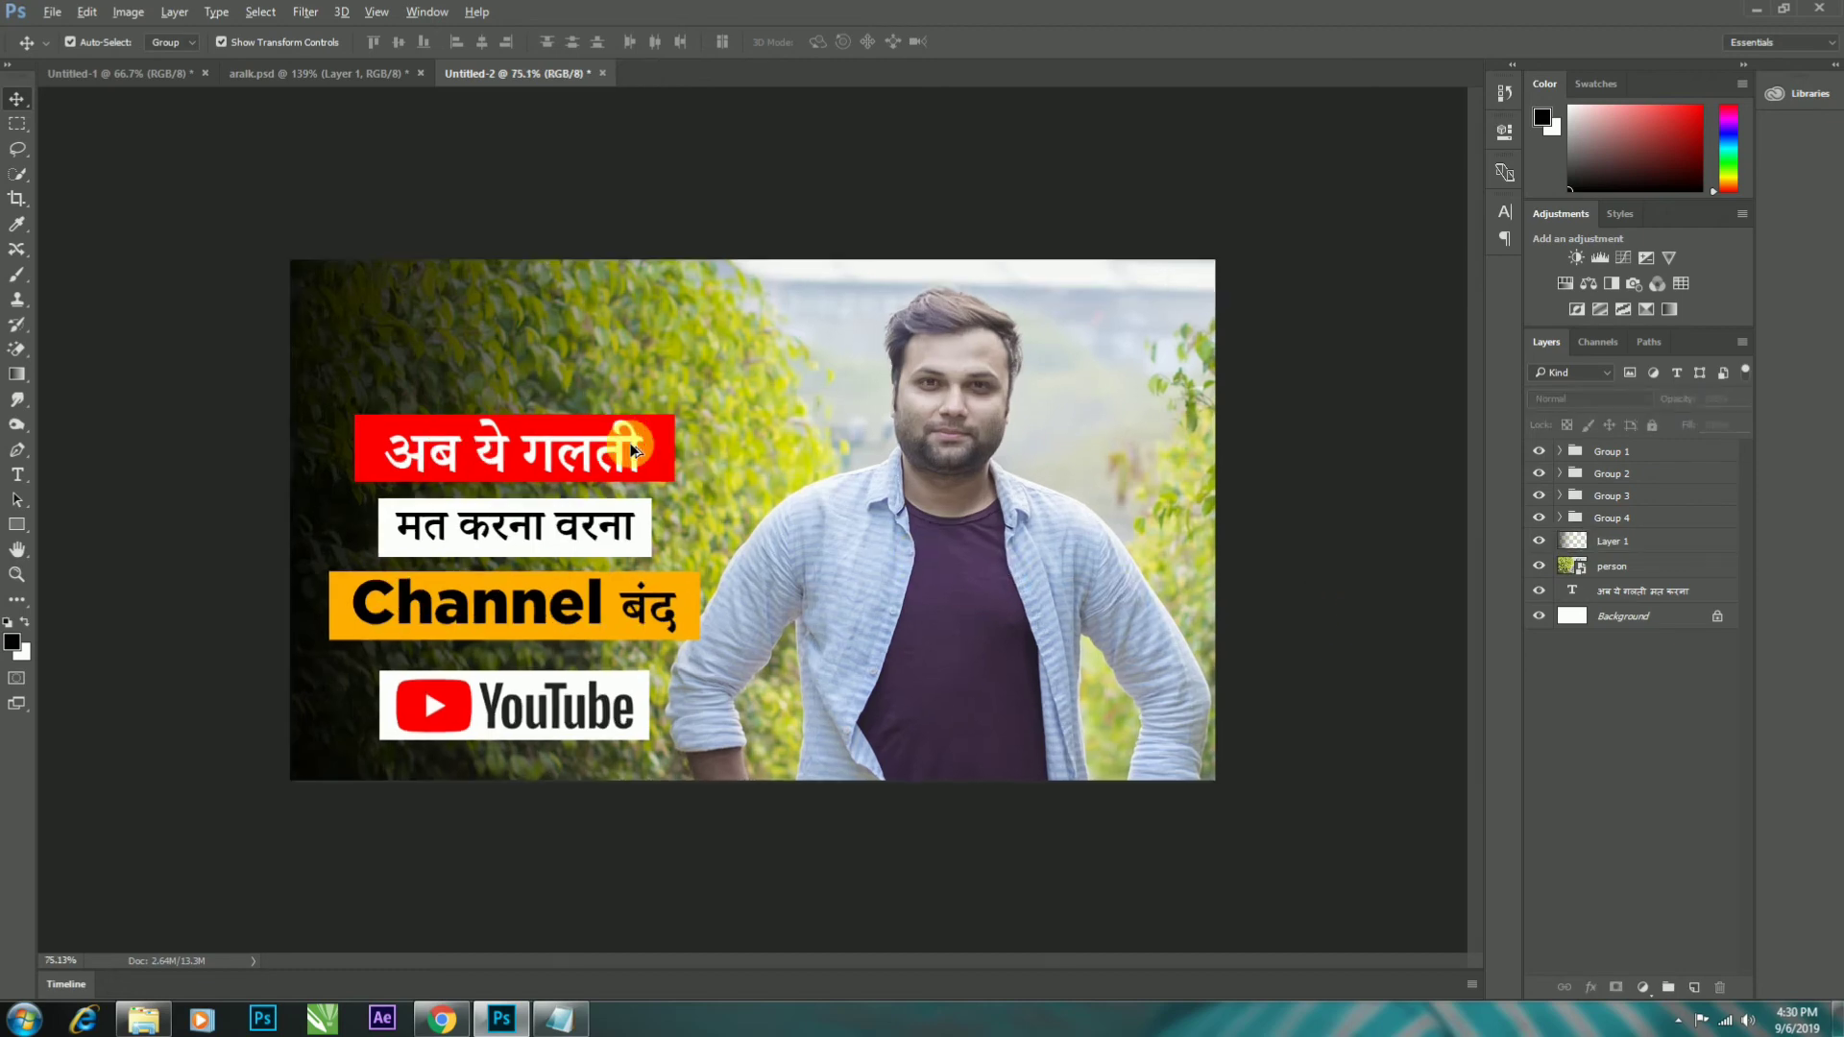